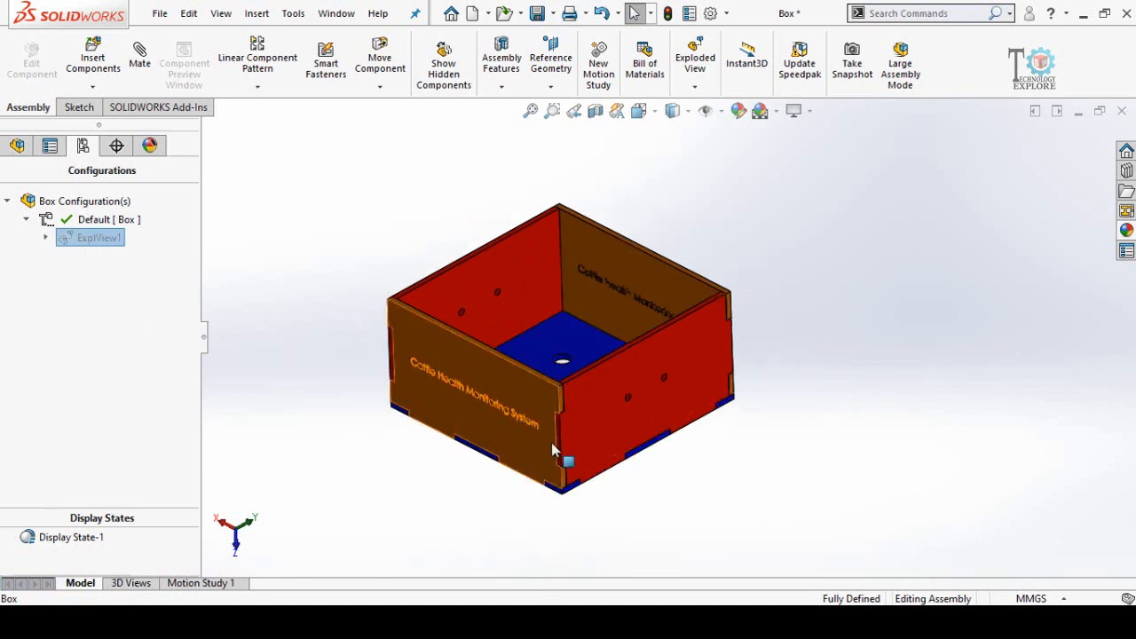
pyautogui.moveTo(551, 444); pyautogui.dragTo(551, 471, button='middle')
pyautogui.moveTo(568, 408); pyautogui.dragTo(621, 426, button='middle')
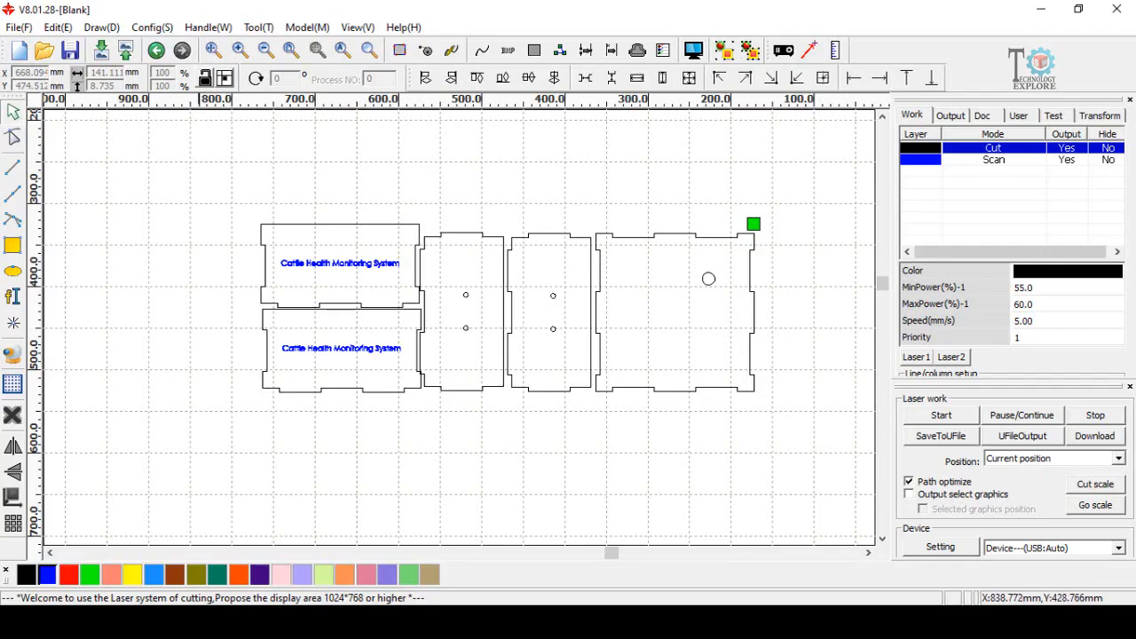
pyautogui.moveTo(707, 419); pyautogui.dragTo(807, 434)
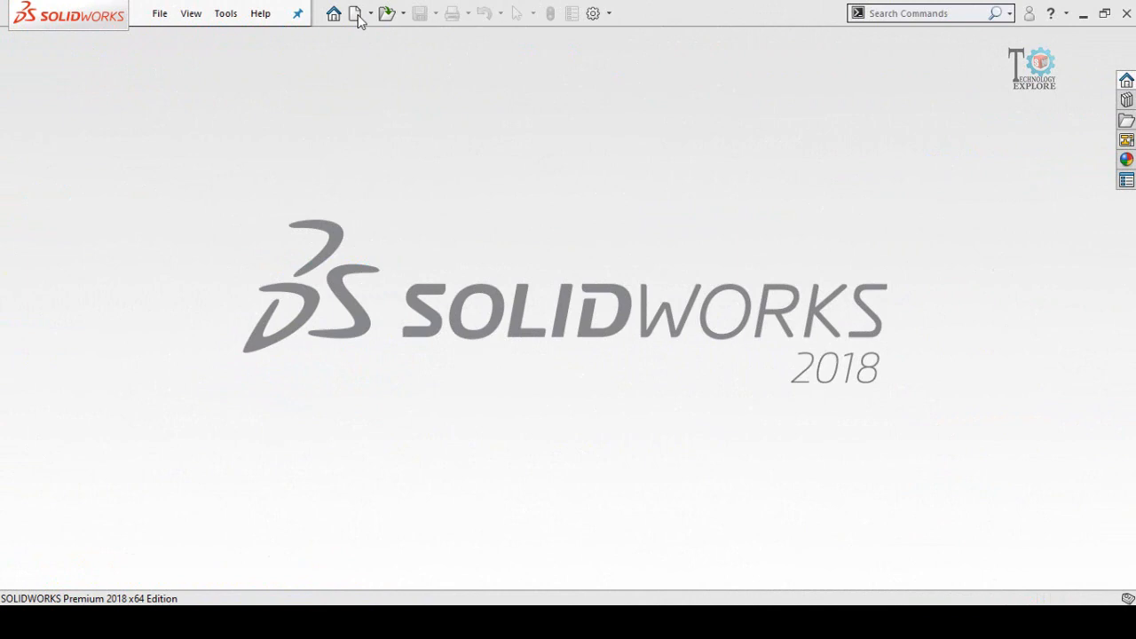
# - Create a new part and start a sketch on the Front Plane
pyautogui.click(357, 15)
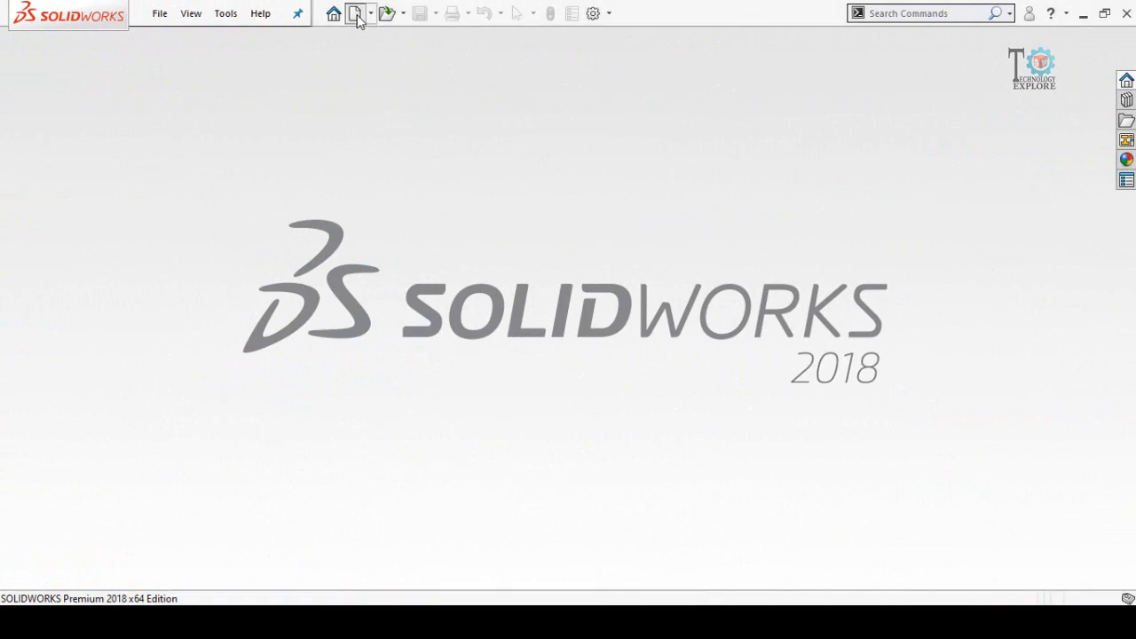
pyautogui.doubleClick(152, 127)
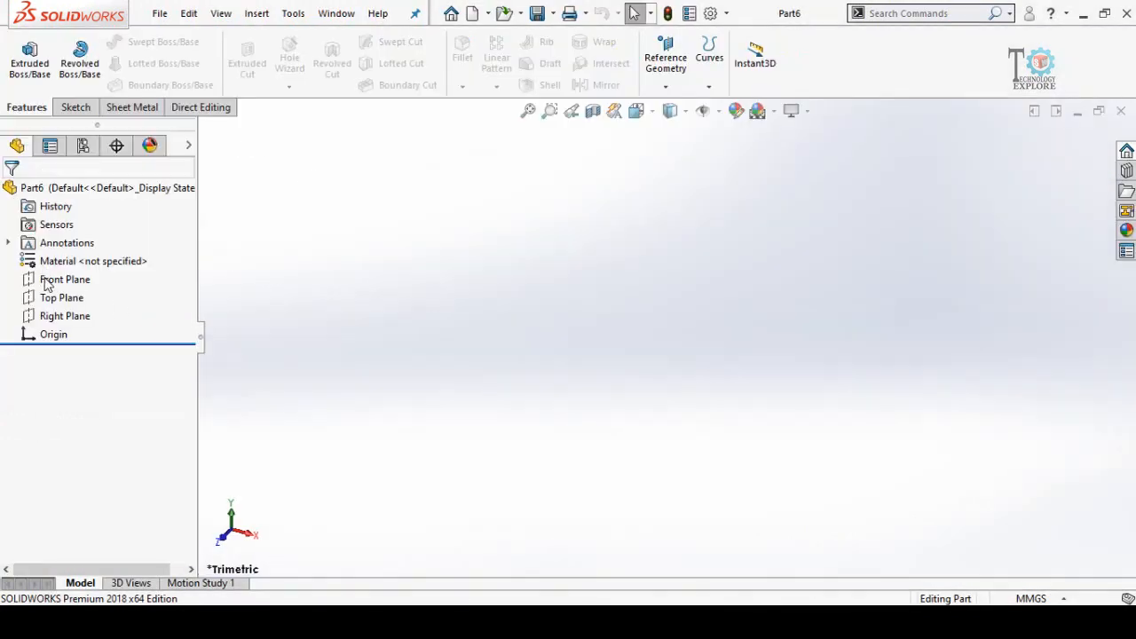
pyautogui.click(62, 282)
pyautogui.click(75, 256)
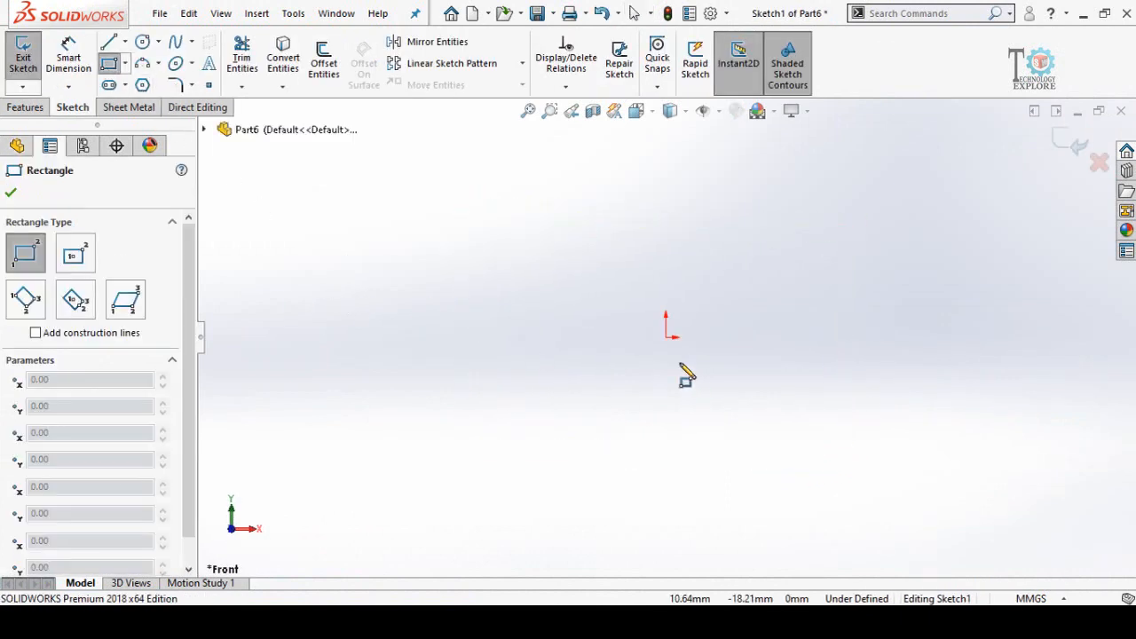
# - Sketch a corner rectangle about 92.5 mm high with its lower-left corner on the origin
pyautogui.click(667, 338)
pyautogui.scroll(3, 824, 236)
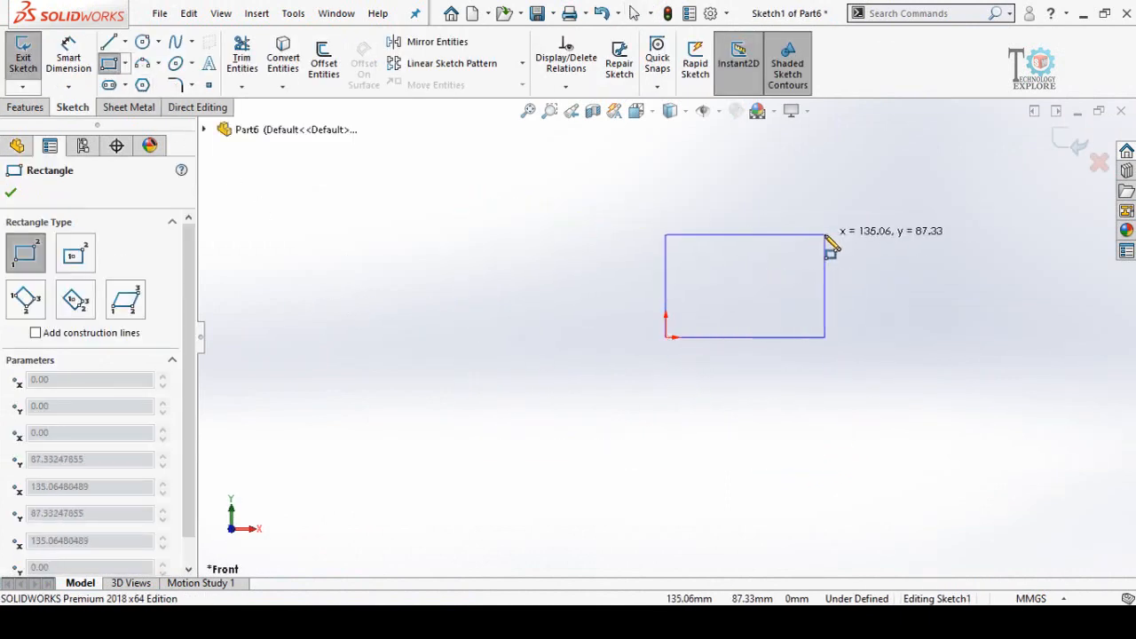
pyautogui.scroll(-2, 830, 237)
pyautogui.click(834, 244)
pyautogui.scroll(1, 758, 383)
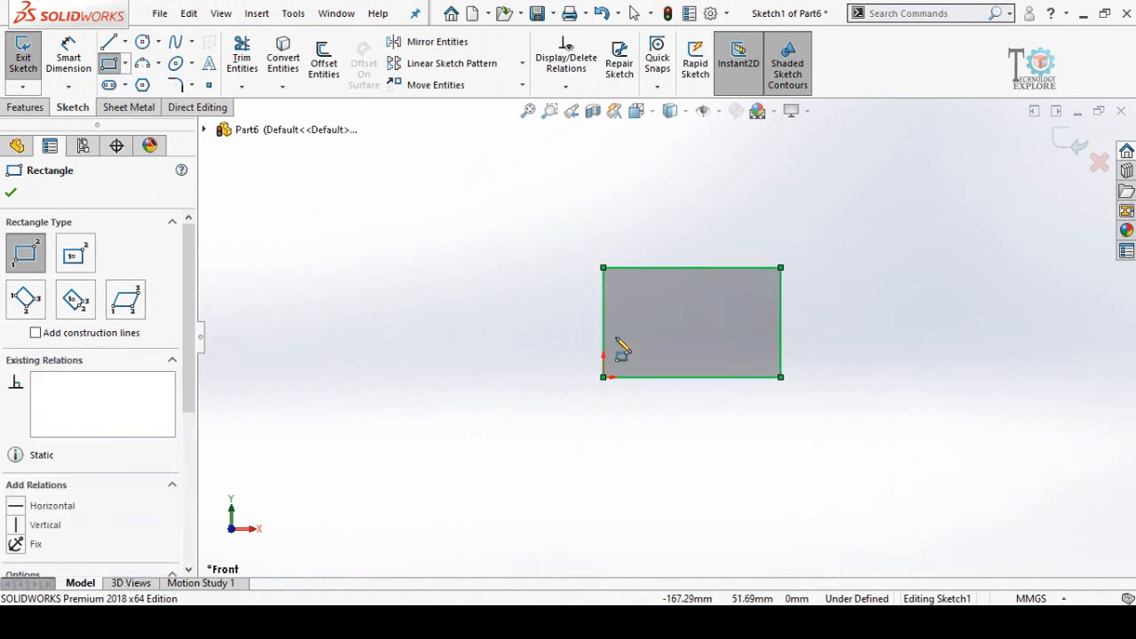
# - Dimension the rectangle's left side to 190 mm
pyautogui.click(68, 57)
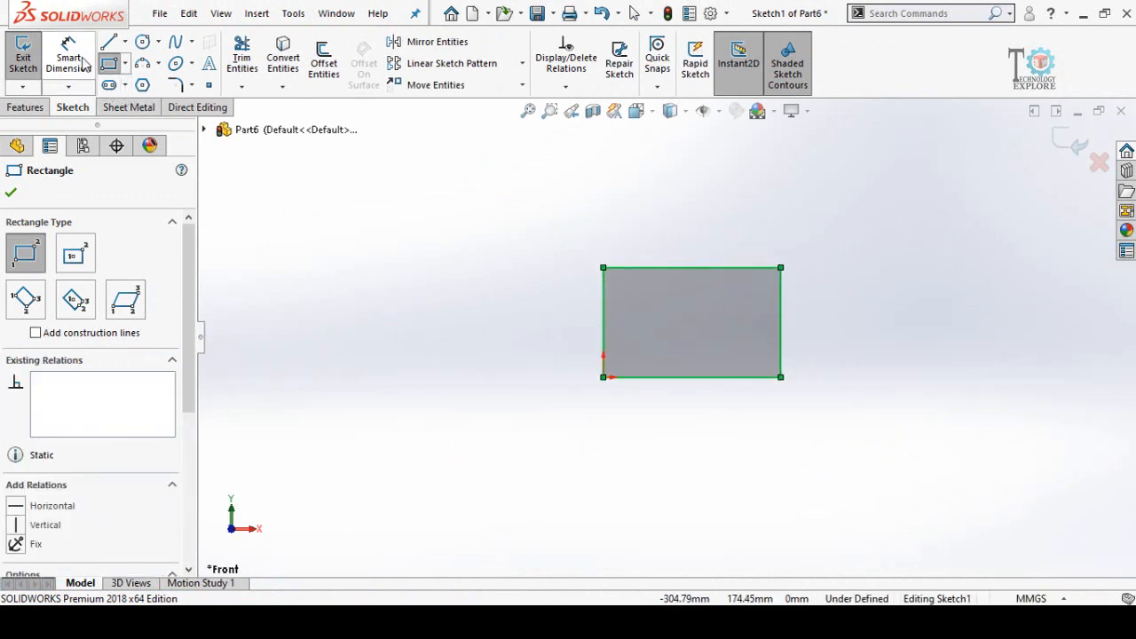
pyautogui.scroll(-1, 626, 337)
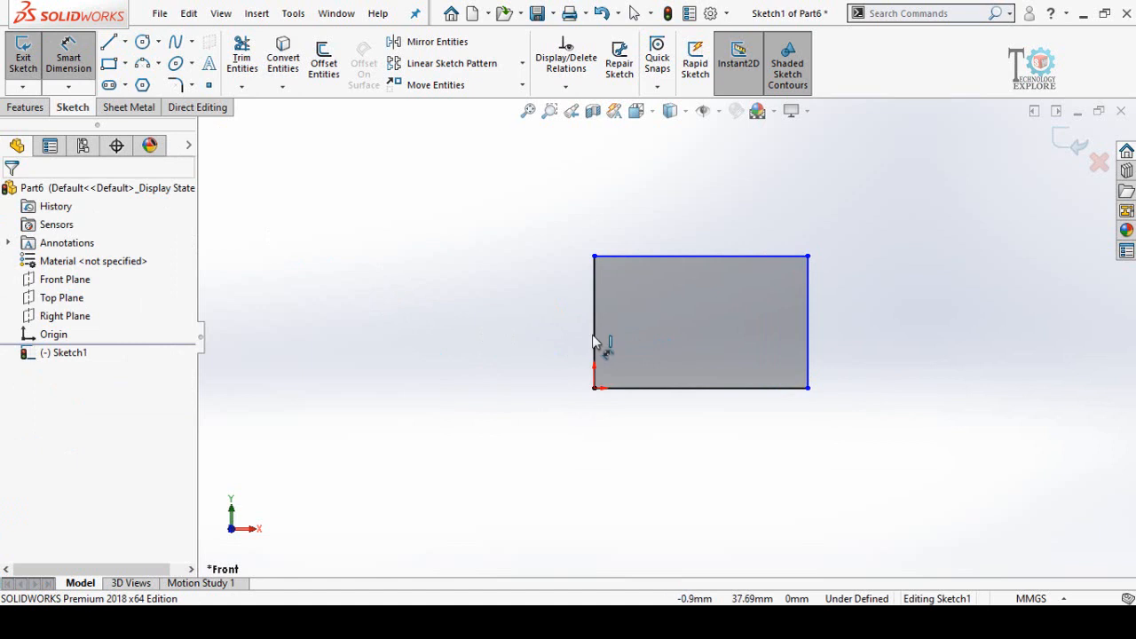
pyautogui.click(594, 344)
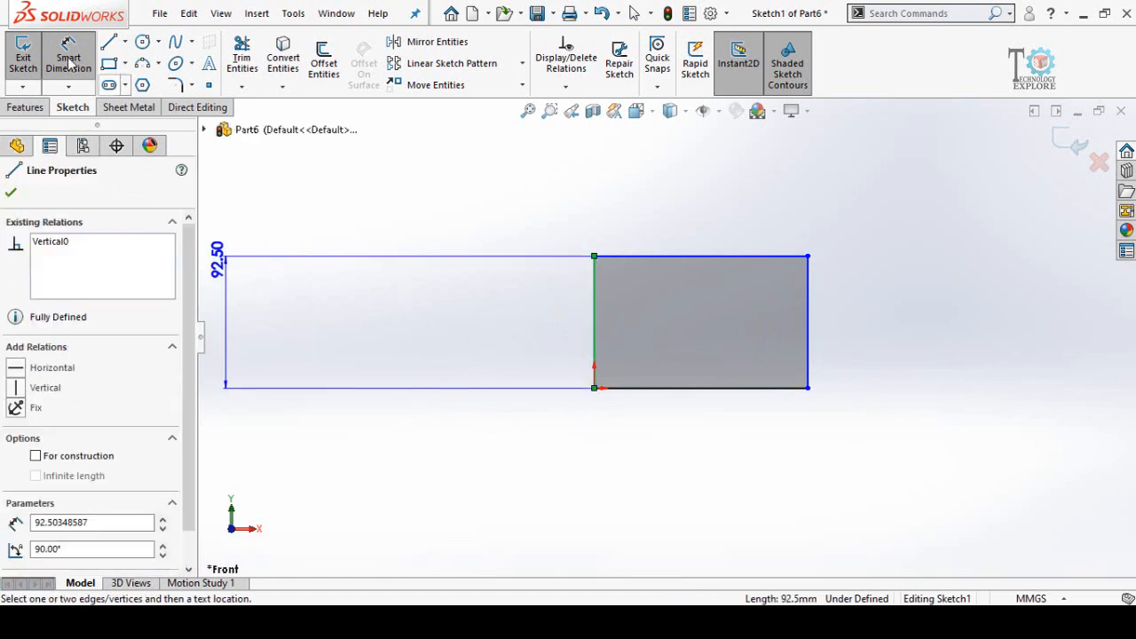
pyautogui.click(462, 325)
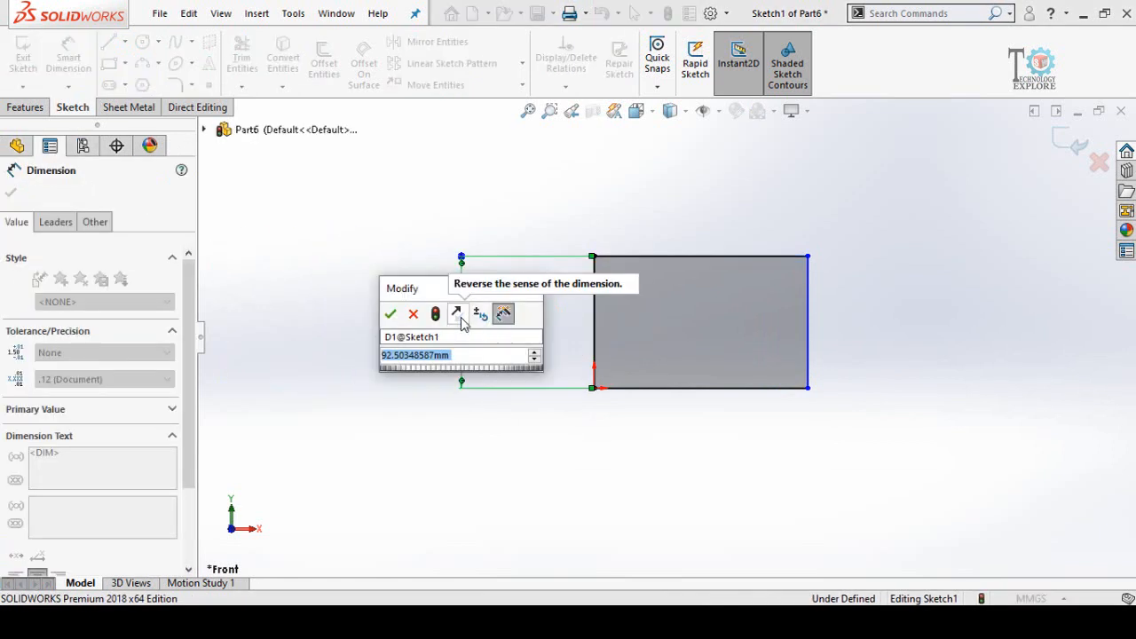
pyautogui.write('1')
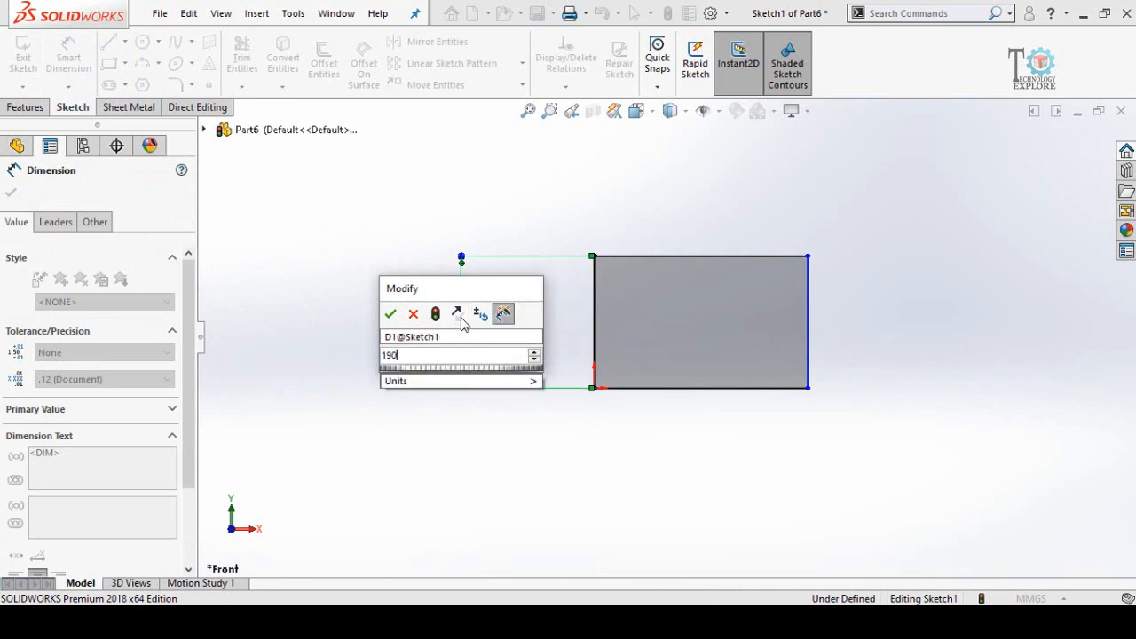
pyautogui.write('90')
pyautogui.press('Return')
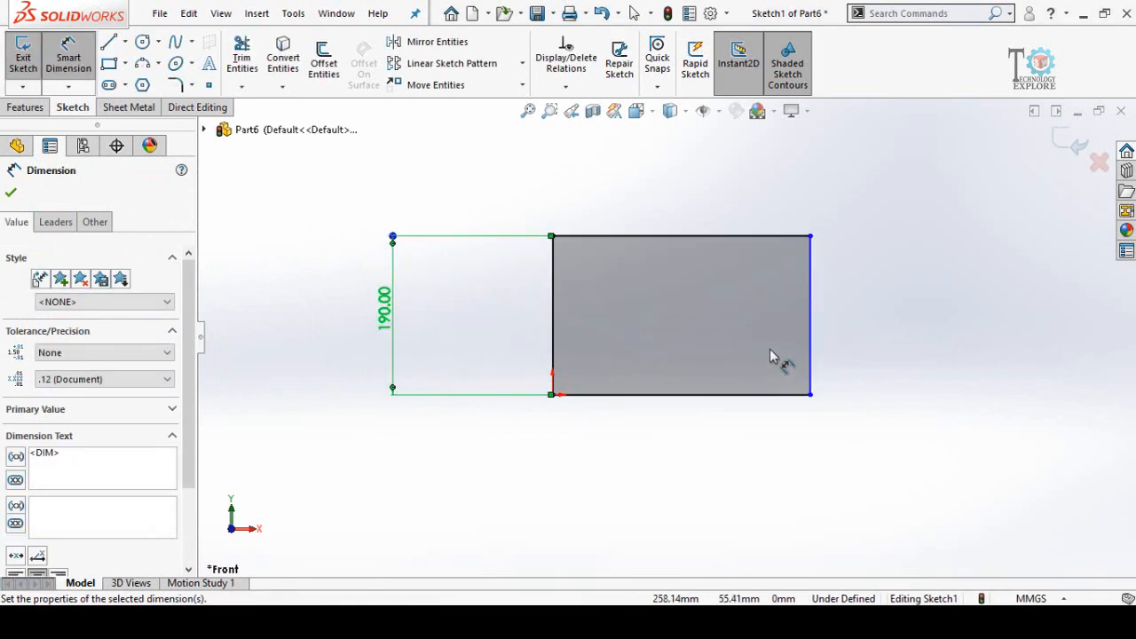
pyautogui.press('Escape')
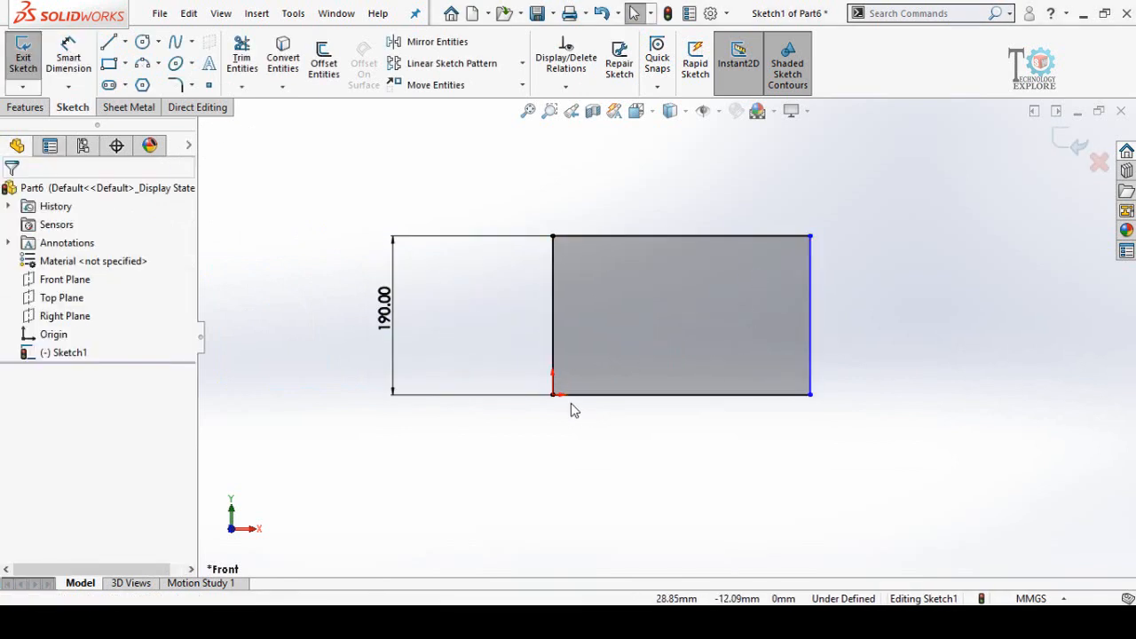
# - Make the rectangle's left and bottom sides equal so the profile is a square
pyautogui.click(558, 359)
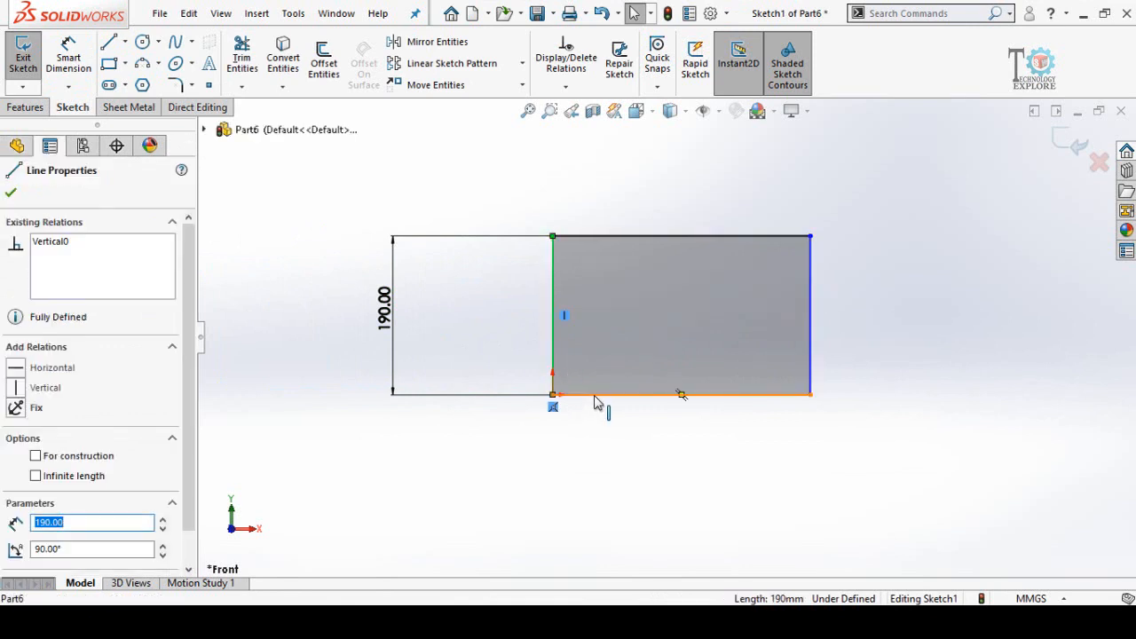
pyautogui.keyDown('ctrl'); pyautogui.click(599, 397); pyautogui.keyUp('ctrl')
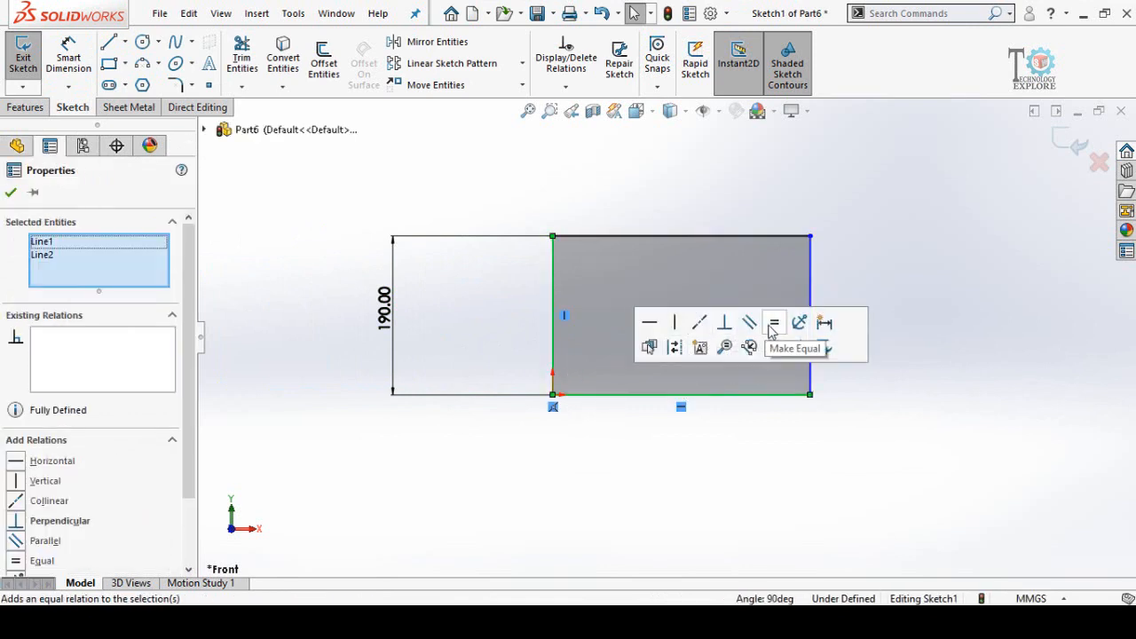
pyautogui.click(771, 324)
pyautogui.scroll(-2, 687, 420)
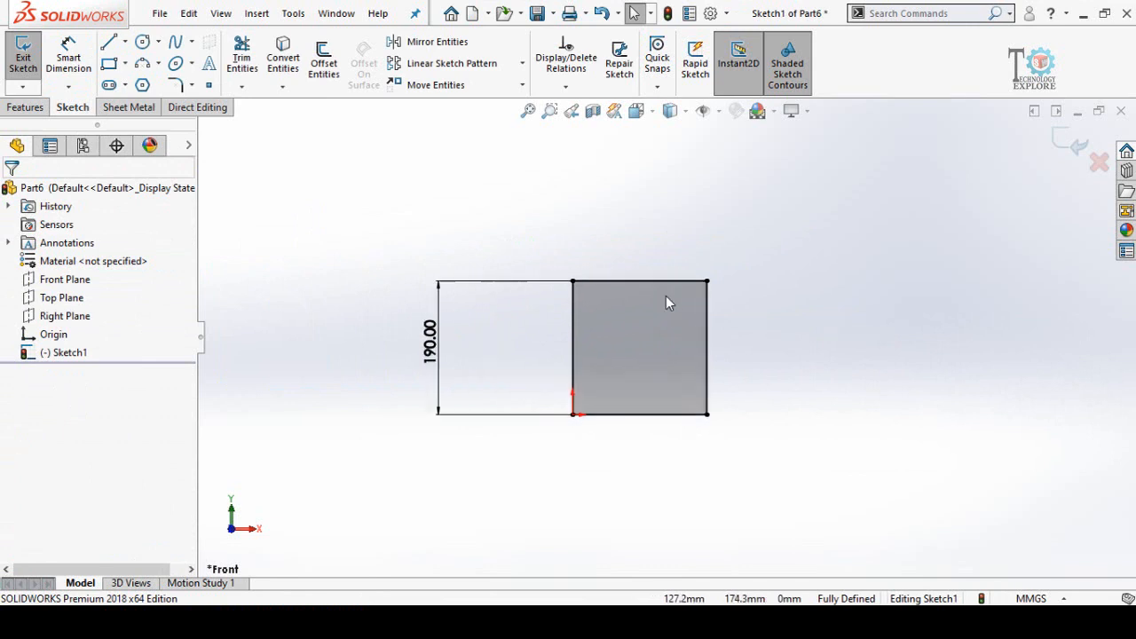
# - Extrude the square profile as a blind boss with a depth of 5 mm
pyautogui.click(25, 107)
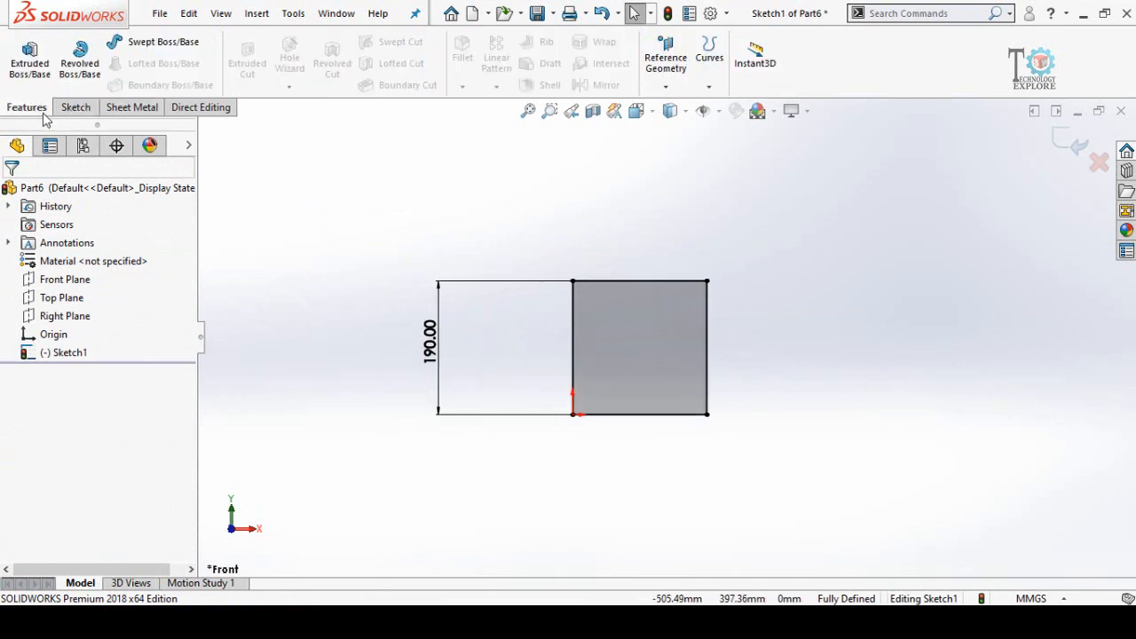
pyautogui.click(30, 57)
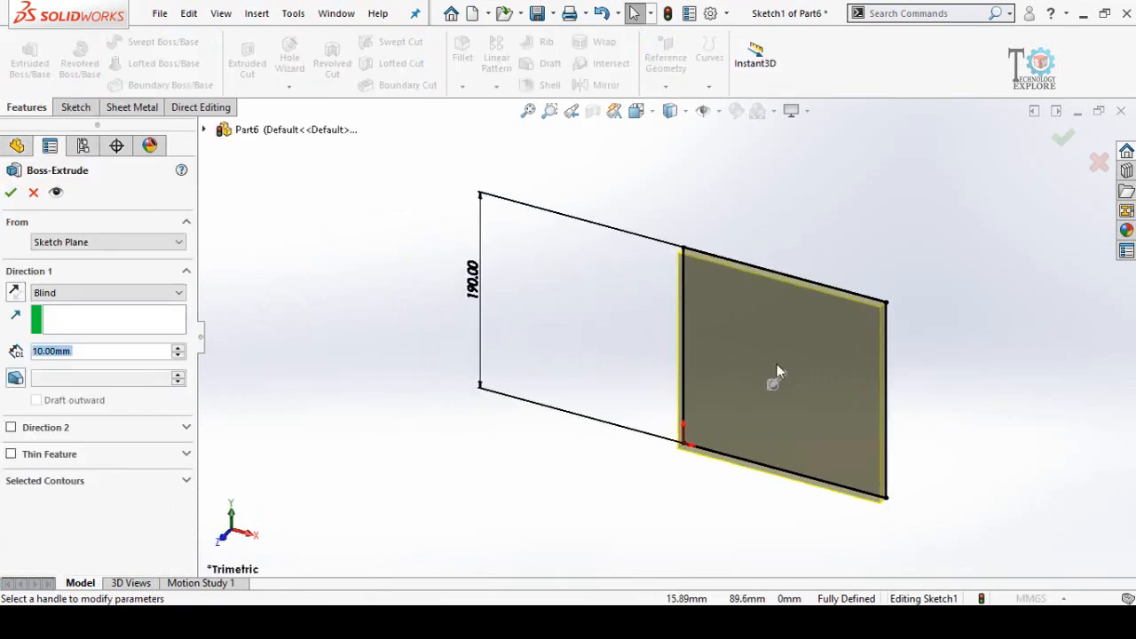
pyautogui.moveTo(862, 315); pyautogui.dragTo(777, 341, button='middle')
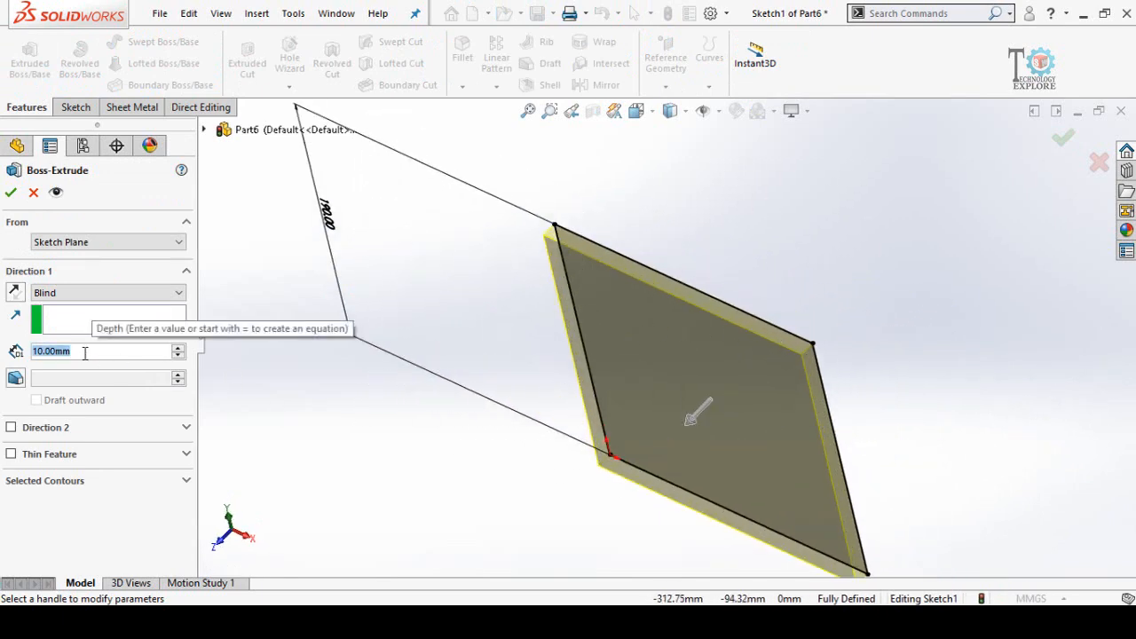
pyautogui.write('5')
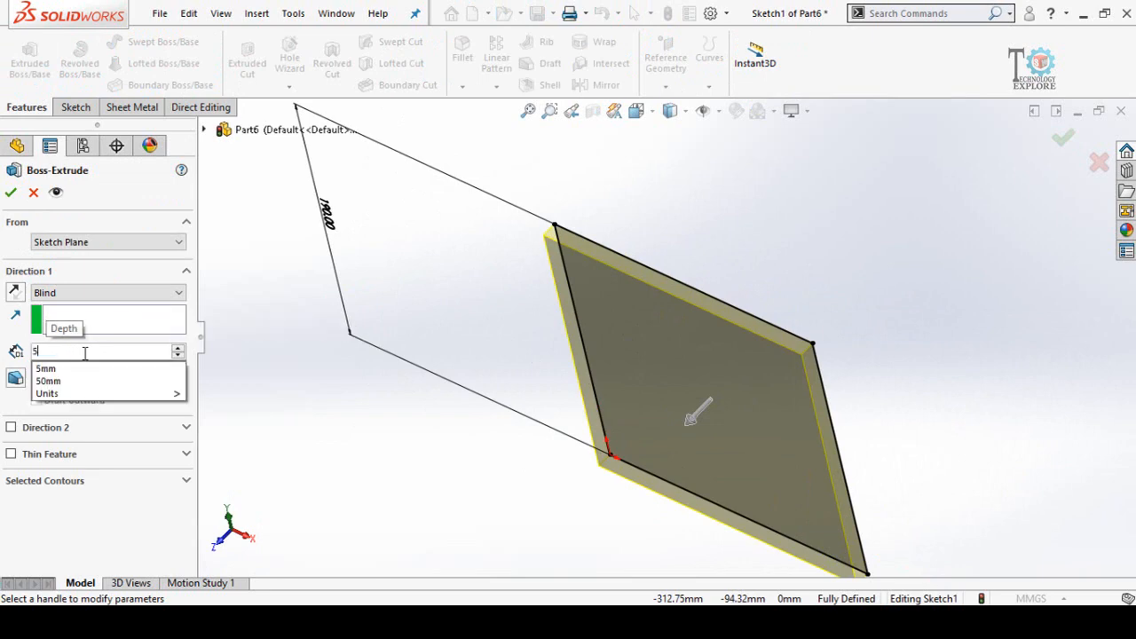
pyautogui.press('Return')
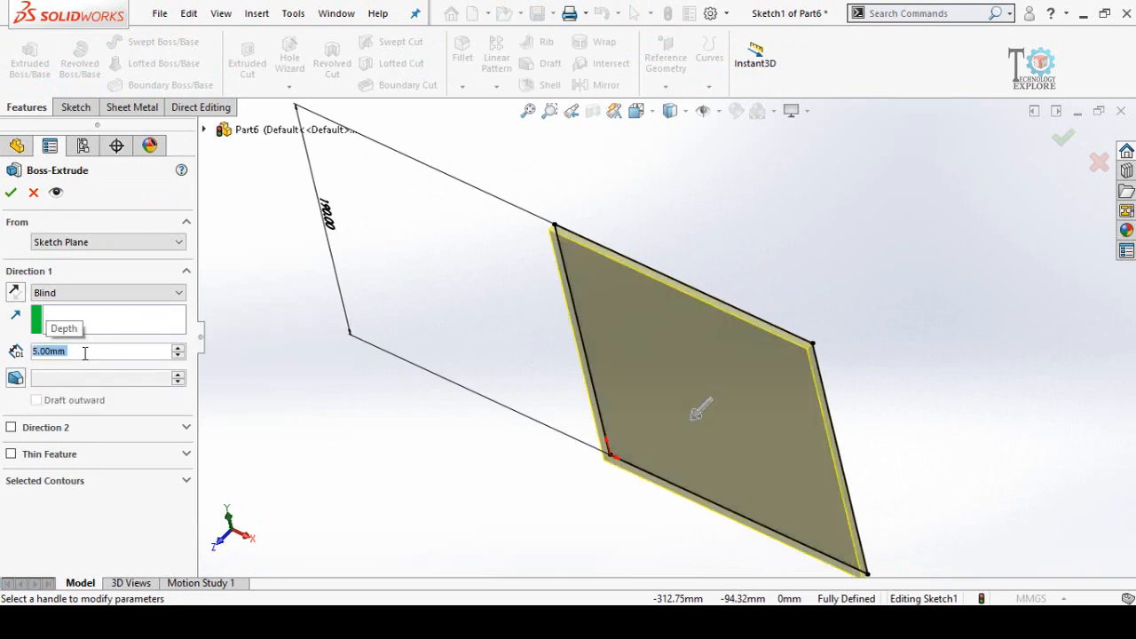
pyautogui.press('Return')
pyautogui.click(565, 336)
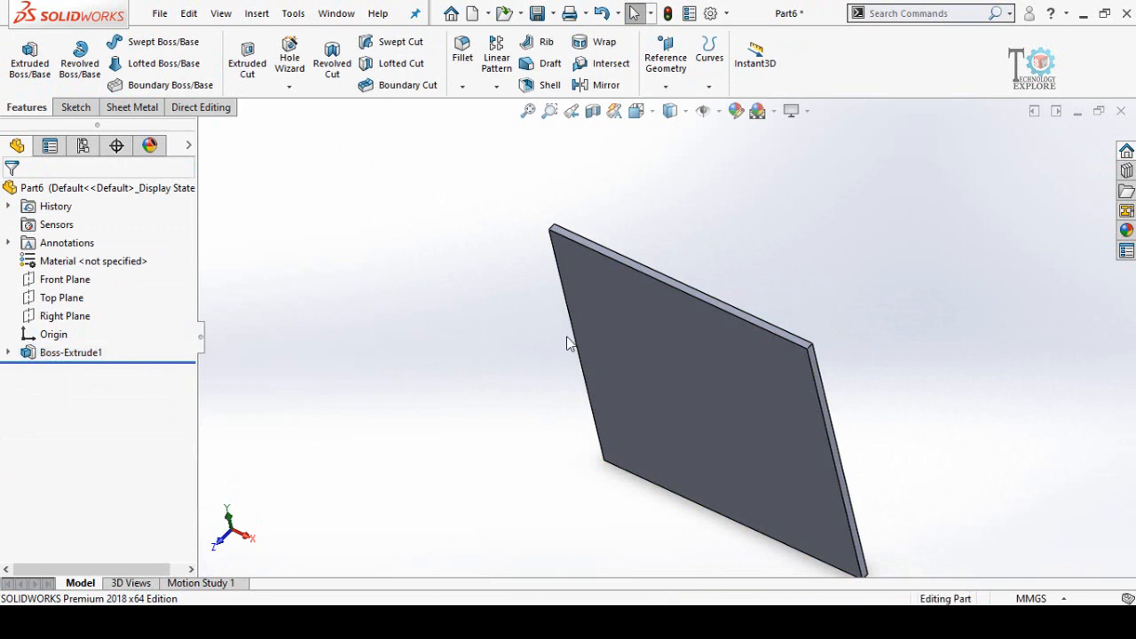
# - Start a new sketch on the large front face of the square plate
pyautogui.scroll(2, 563, 334)
pyautogui.moveTo(629, 383); pyautogui.dragTo(692, 326, button='middle')
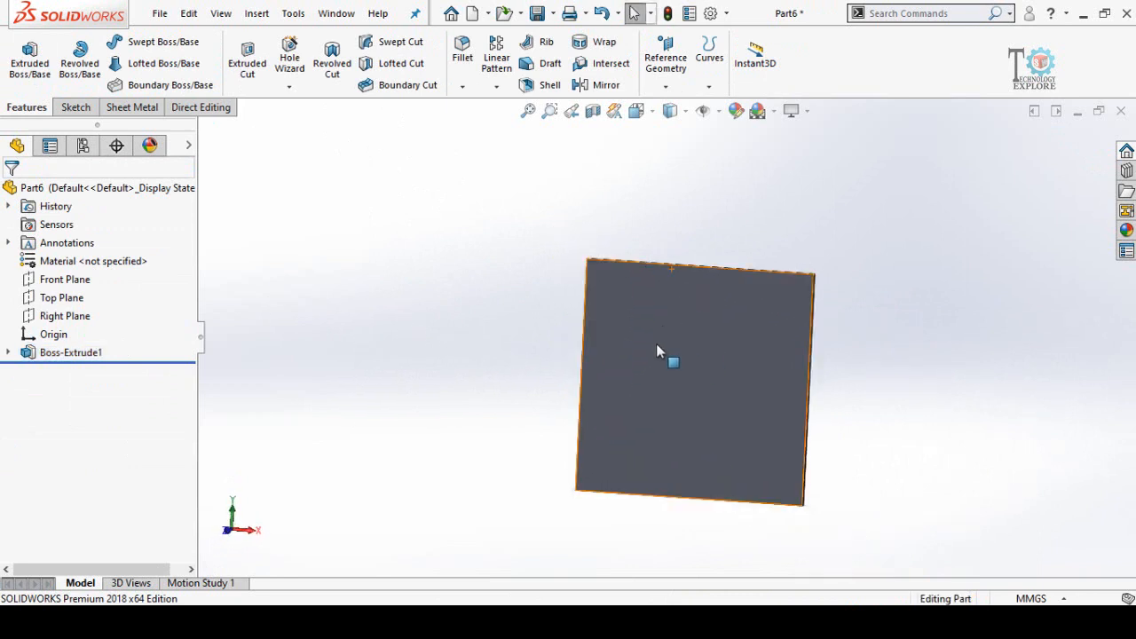
pyautogui.click(661, 348)
pyautogui.click(731, 299)
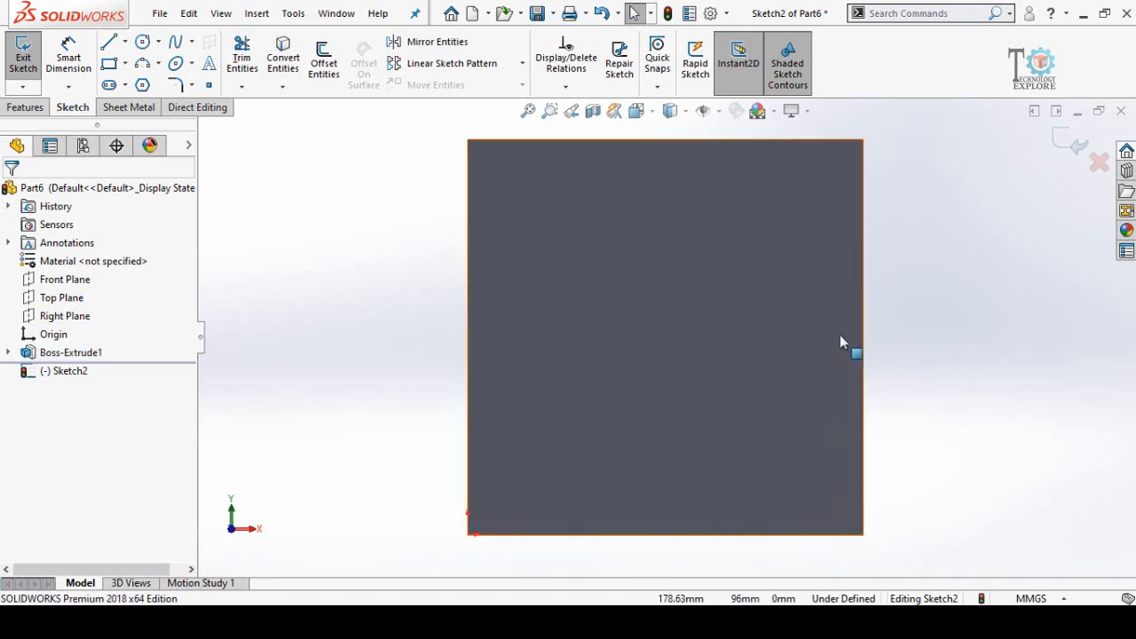
# - Draw two connected centerlines, from the plate's left edge midpoint horizontally to near the centre and up to the top edge midpoint
pyautogui.scroll(3, 793, 268)
pyautogui.scroll(-2, 770, 283)
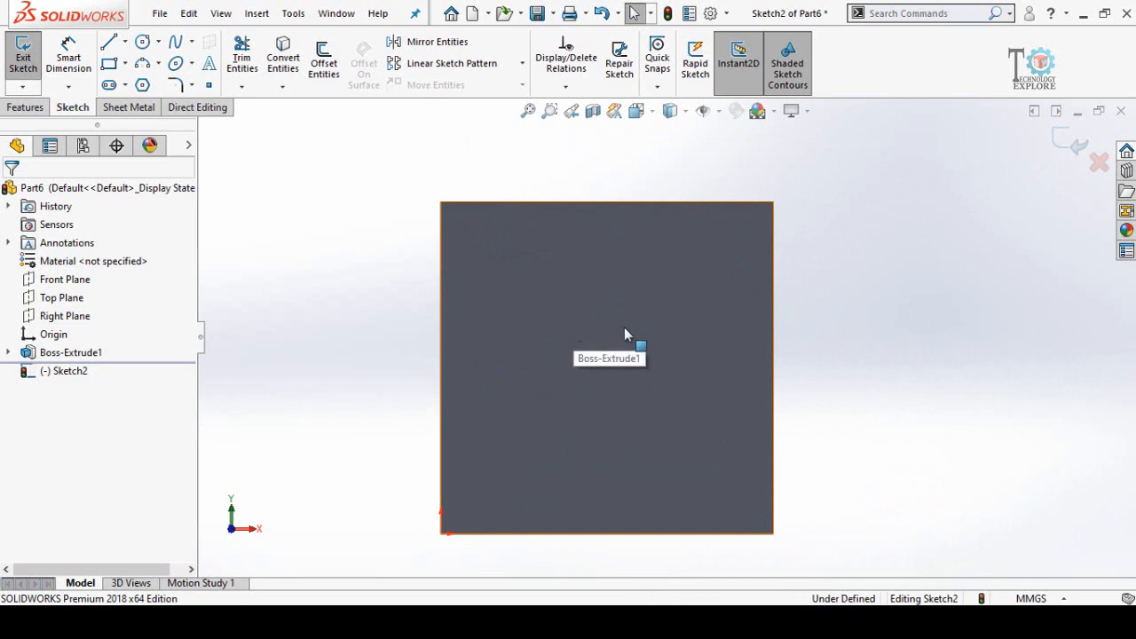
pyautogui.scroll(1, 608, 312)
pyautogui.scroll(-1, 614, 306)
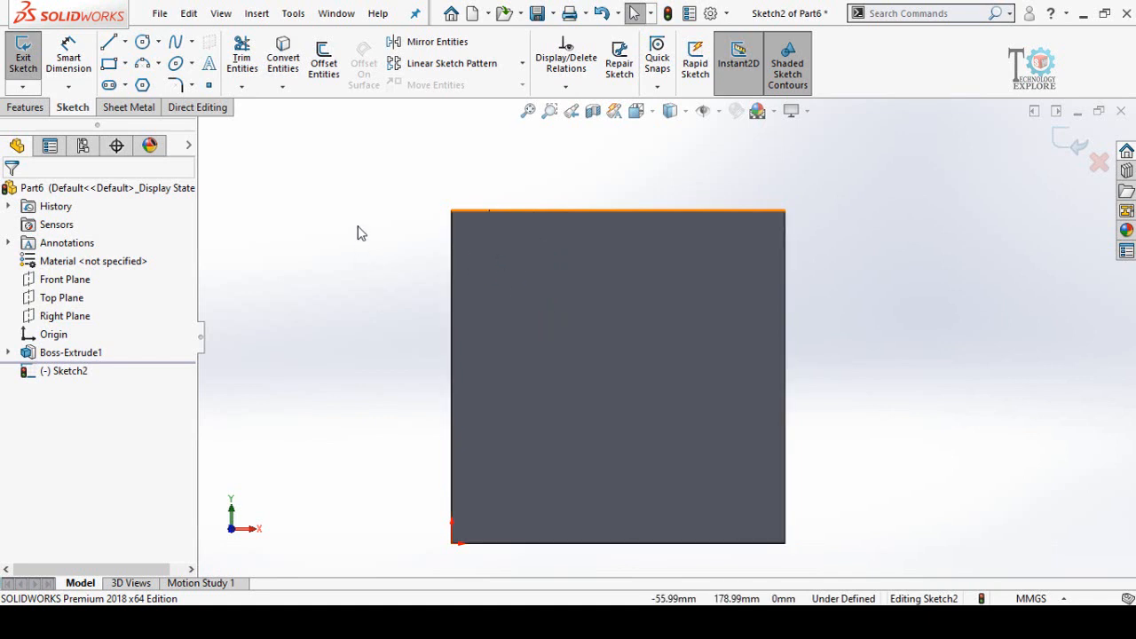
pyautogui.click(125, 42)
pyautogui.click(135, 81)
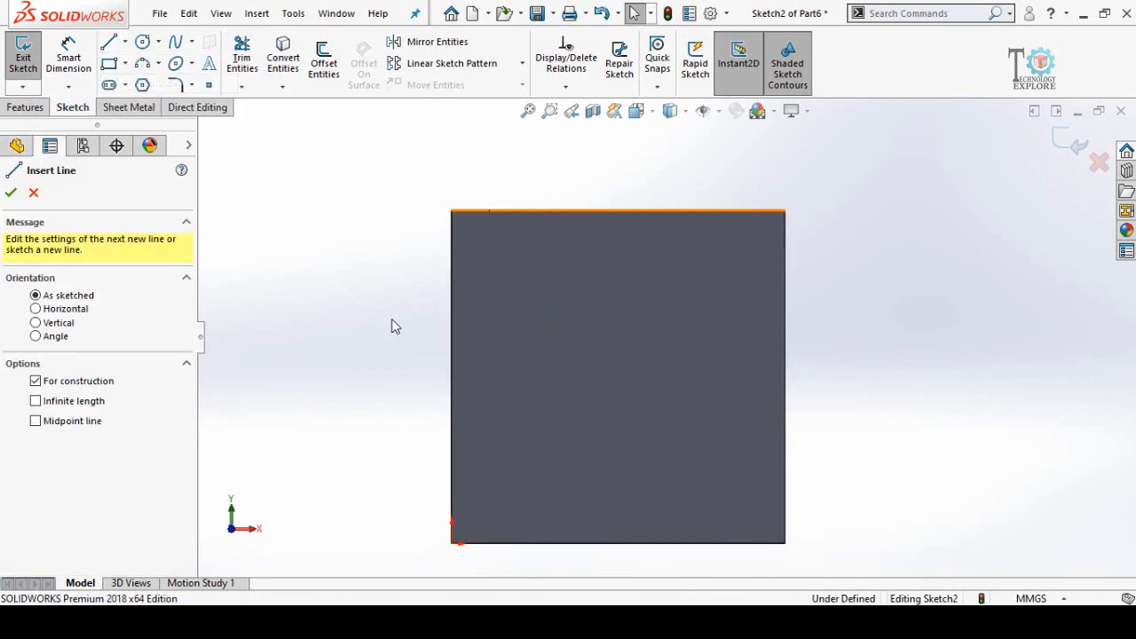
pyautogui.click(451, 377)
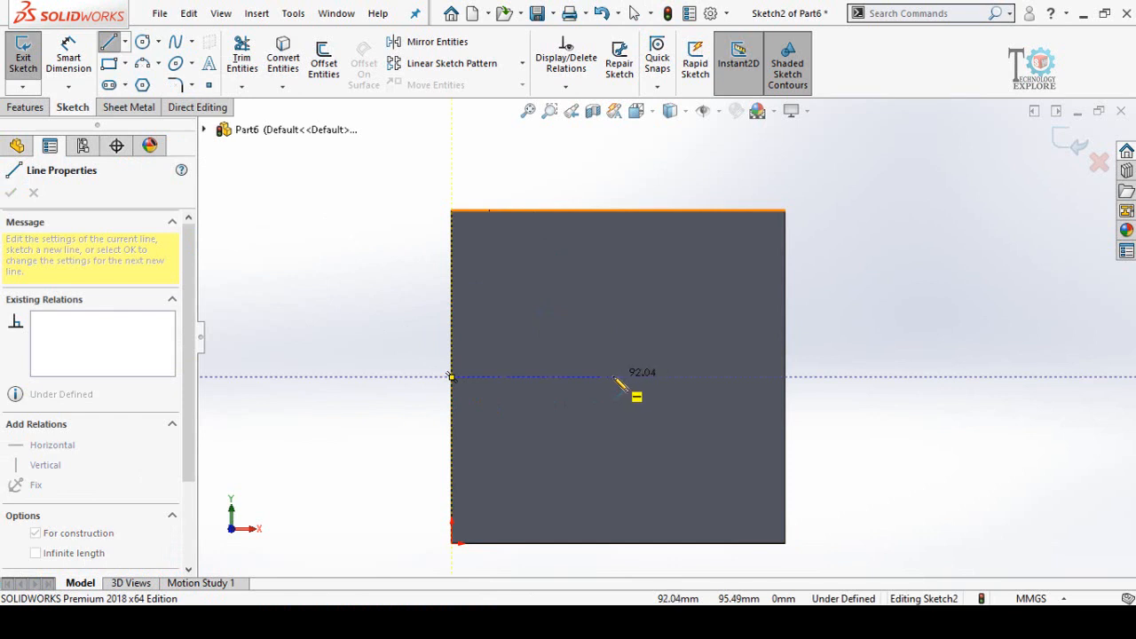
pyautogui.click(614, 377)
pyautogui.click(617, 211)
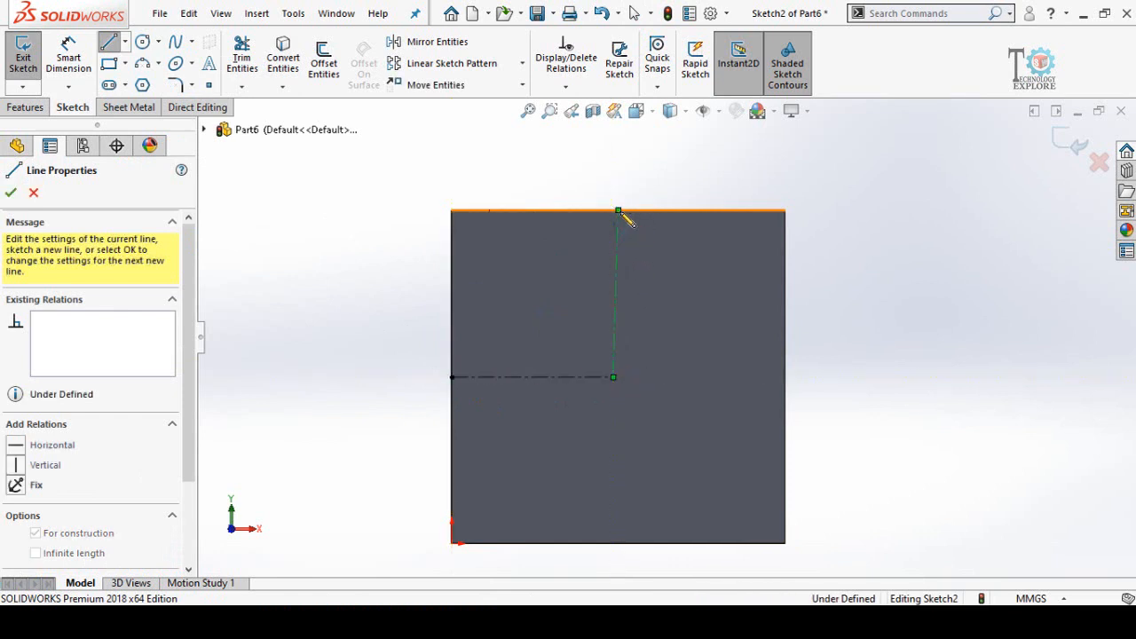
pyautogui.press('Escape')
pyautogui.scroll(-2, 674, 390)
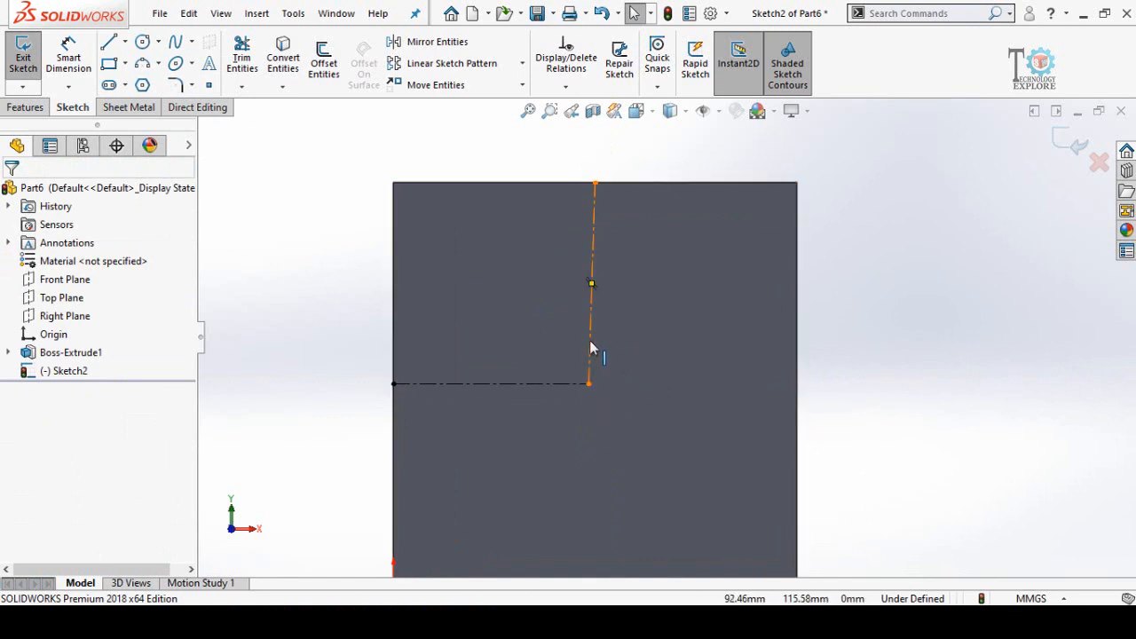
# - Add a vertical relation to the centerline running from the plate's centre to its top edge
pyautogui.click(593, 348)
pyautogui.click(665, 265)
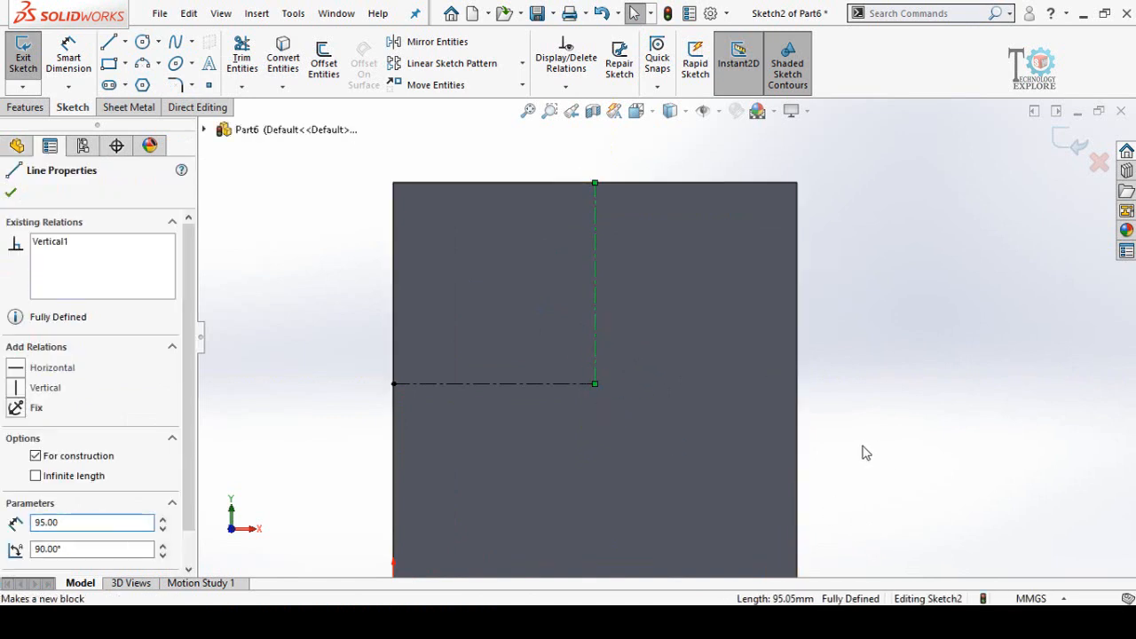
pyautogui.click(865, 453)
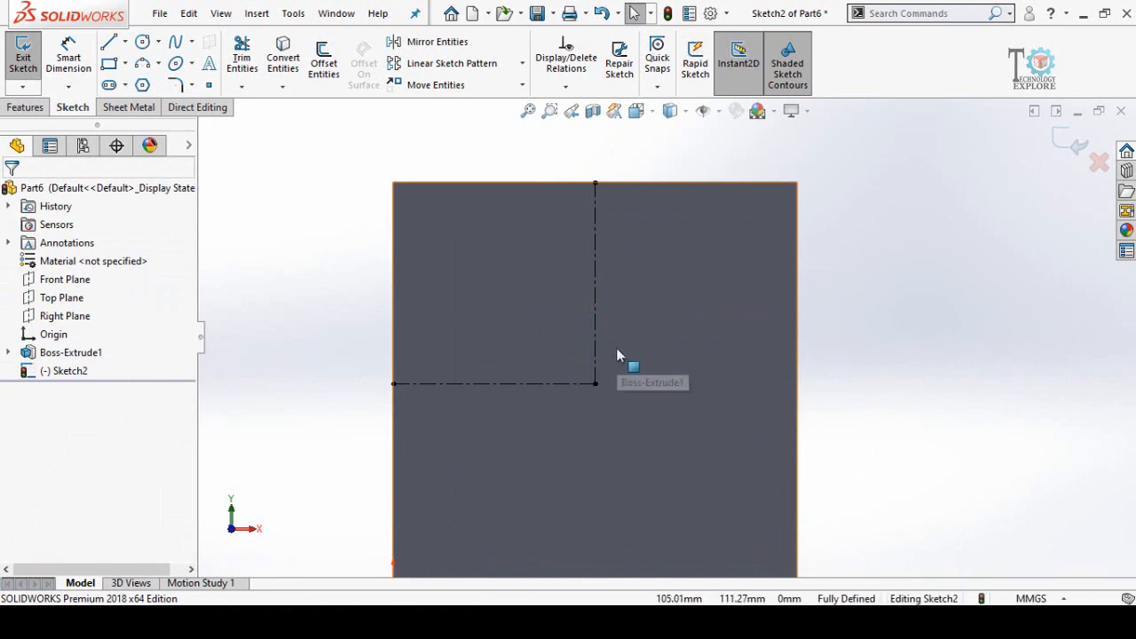
# - Sketch a small corner rectangle along the plate's top edge, between the left edge and the vertical centerline
pyautogui.click(115, 64)
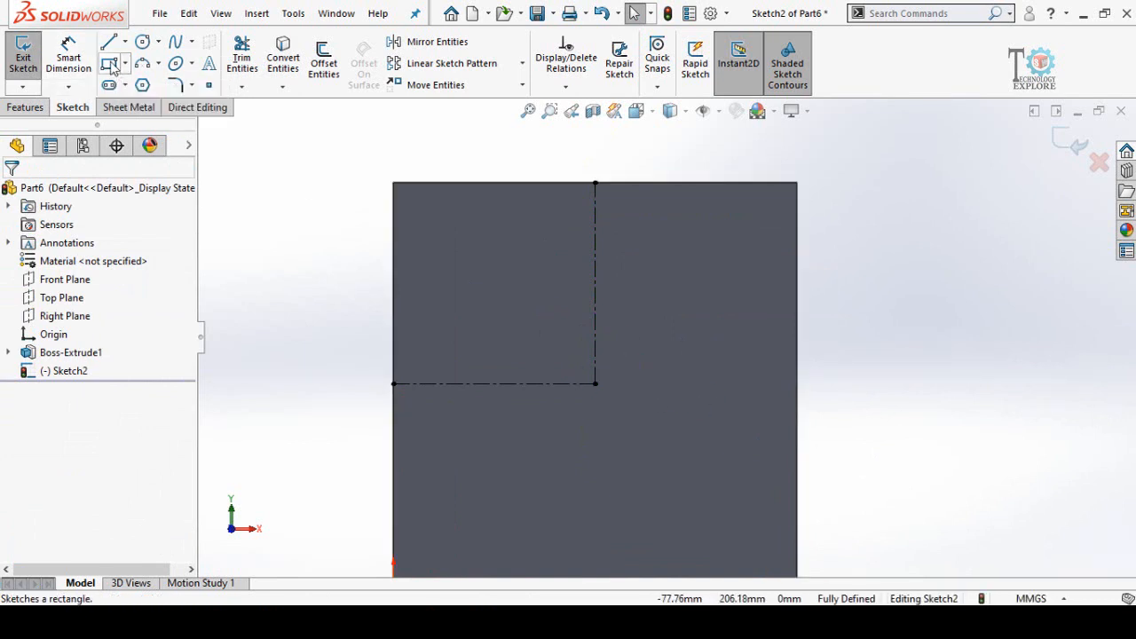
pyautogui.click(434, 183)
pyautogui.click(532, 213)
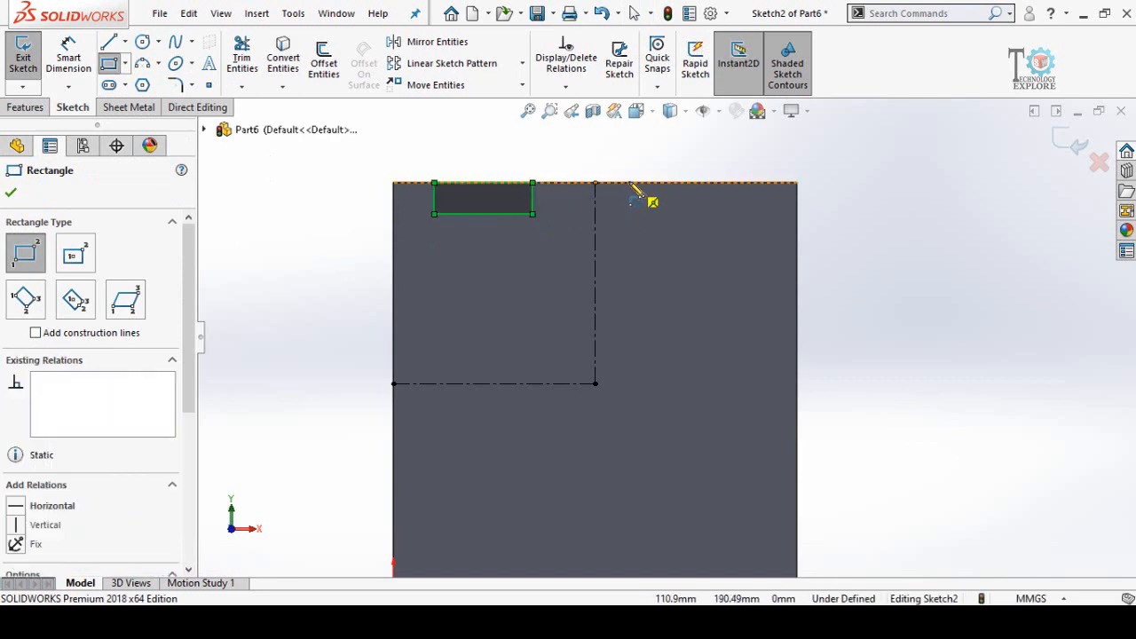
# - Sketch a rectangle along the top edge beyond the vertical centerline and one about 34 mm long on the left edge above the horizontal centerline
pyautogui.click(628, 181)
pyautogui.click(739, 213)
pyautogui.click(395, 251)
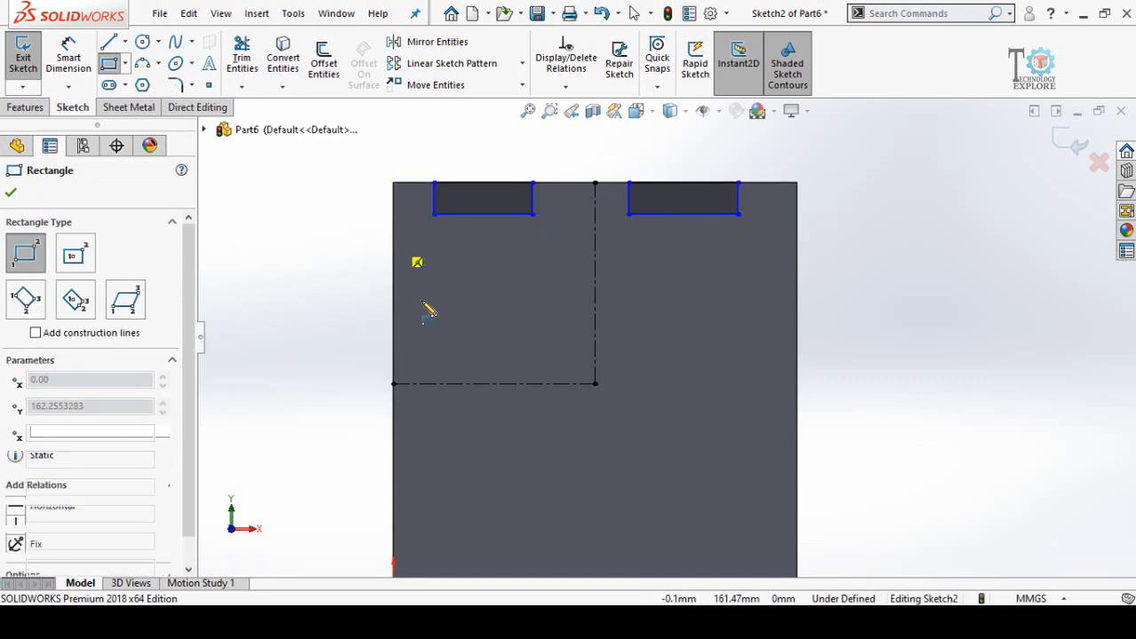
pyautogui.click(423, 312)
# - Sketch a narrow corner rectangle along the plate's left edge, between the horizontal centerline and the plate's lower corner
pyautogui.scroll(3, 434, 411)
pyautogui.scroll(-2, 495, 450)
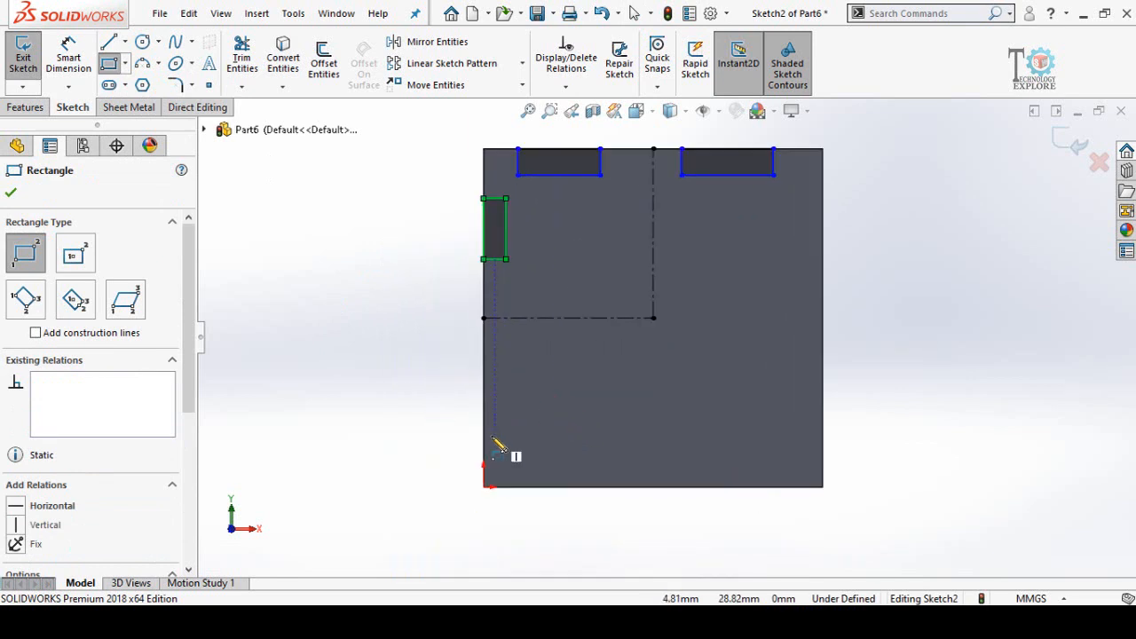
pyautogui.click(484, 440)
pyautogui.click(494, 359)
pyautogui.scroll(2, 546, 453)
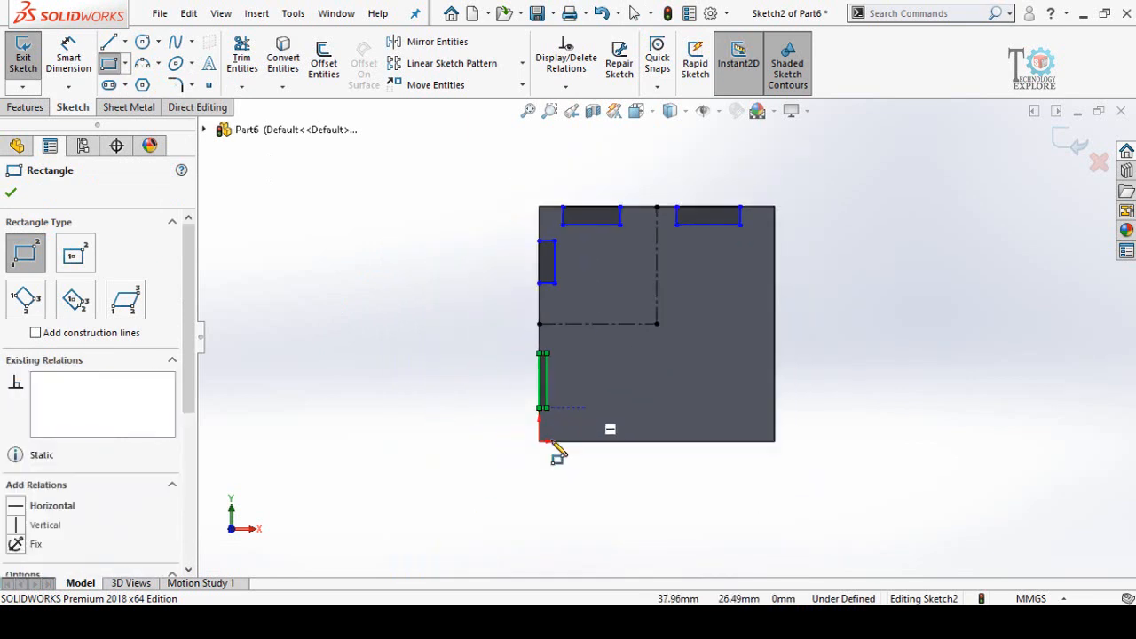
pyautogui.scroll(-1, 676, 281)
pyautogui.press('Escape')
pyautogui.scroll(-1, 651, 228)
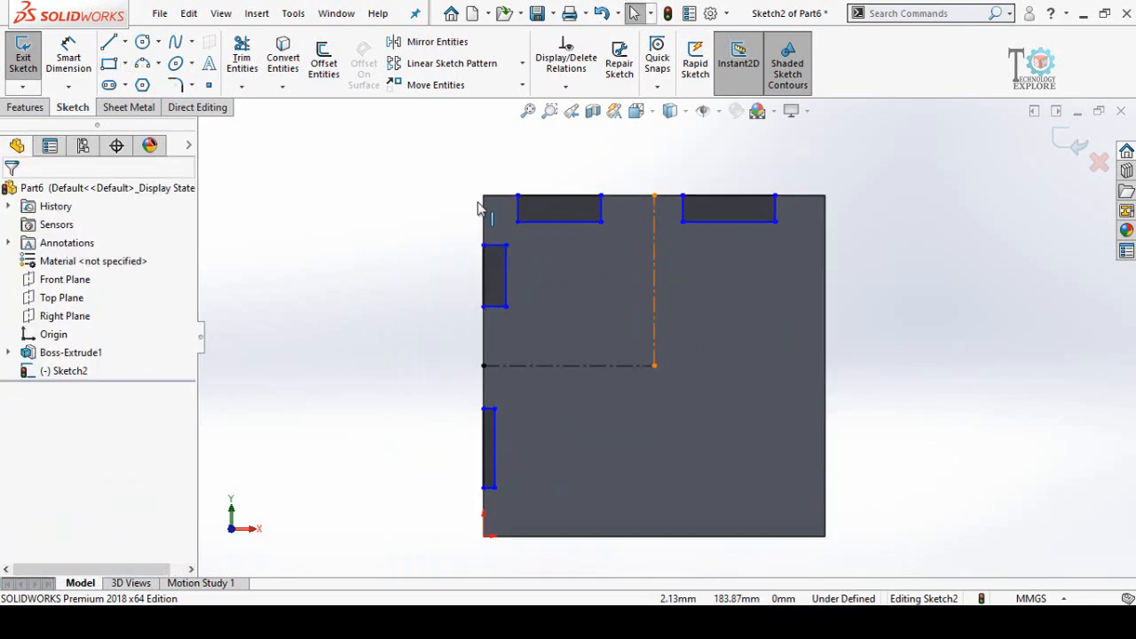
# - Make the lower edges of the two top-edge rectangles equal in length and collinear
pyautogui.moveTo(457, 204); pyautogui.dragTo(805, 237)
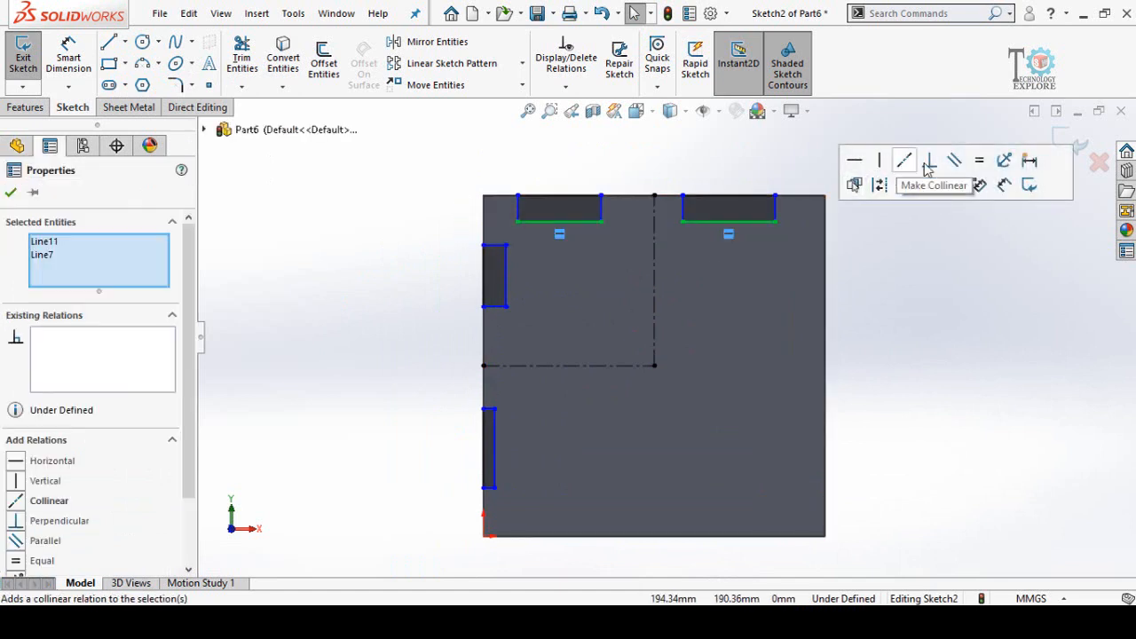
pyautogui.click(980, 165)
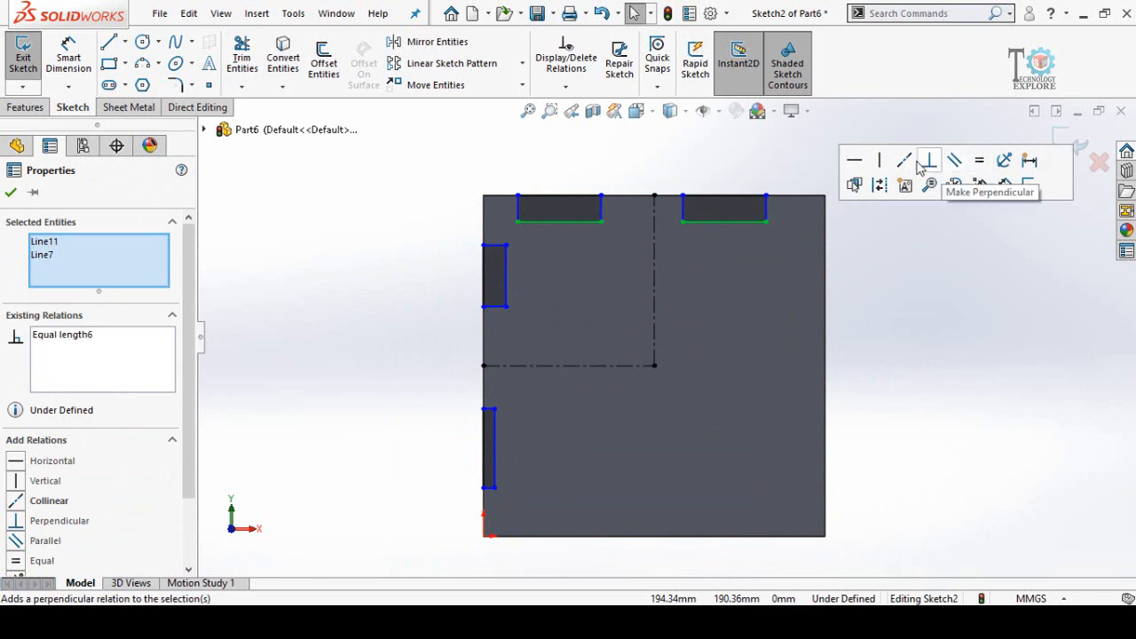
pyautogui.press('Escape')
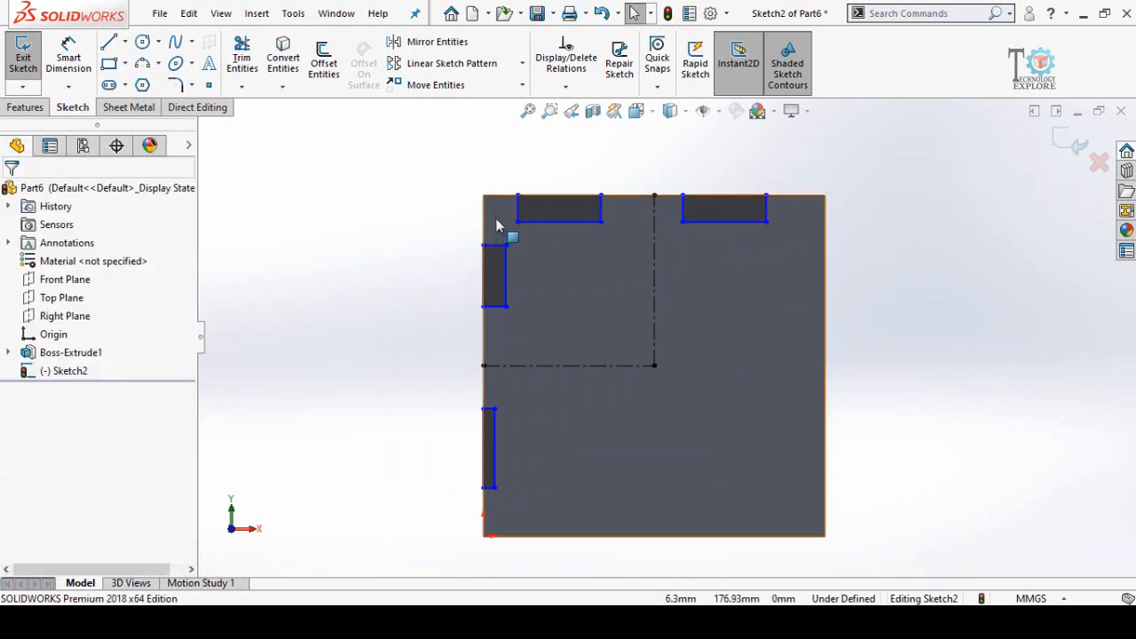
# - Make the inner vertical edges of the two left-edge rectangles equal in length and collinear
pyautogui.moveTo(495, 218); pyautogui.dragTo(512, 515)
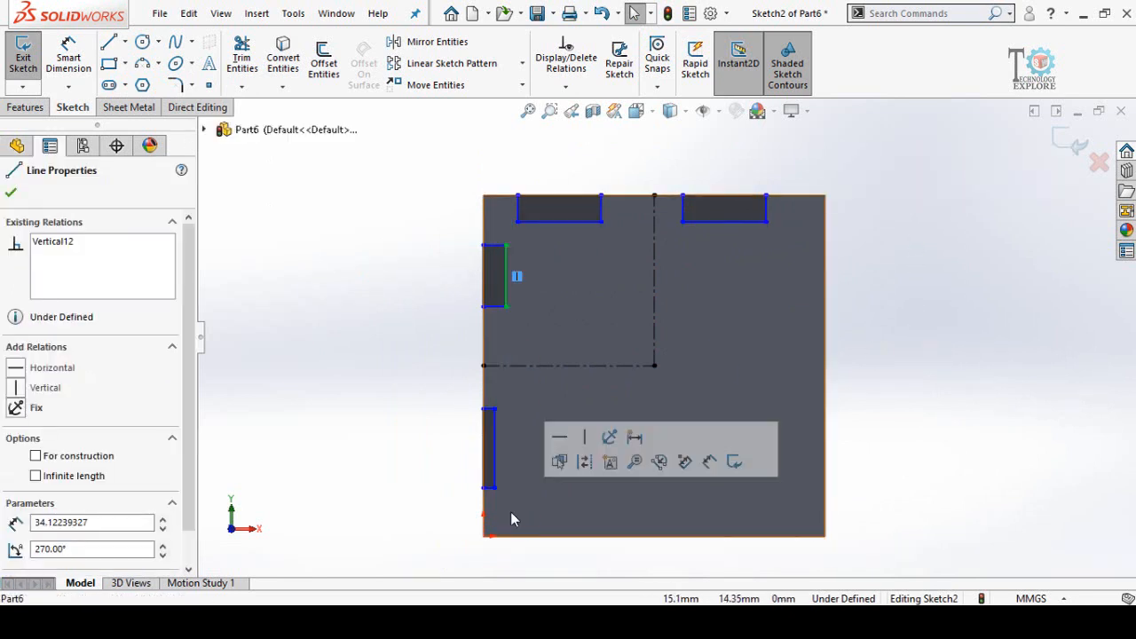
pyautogui.press('Escape')
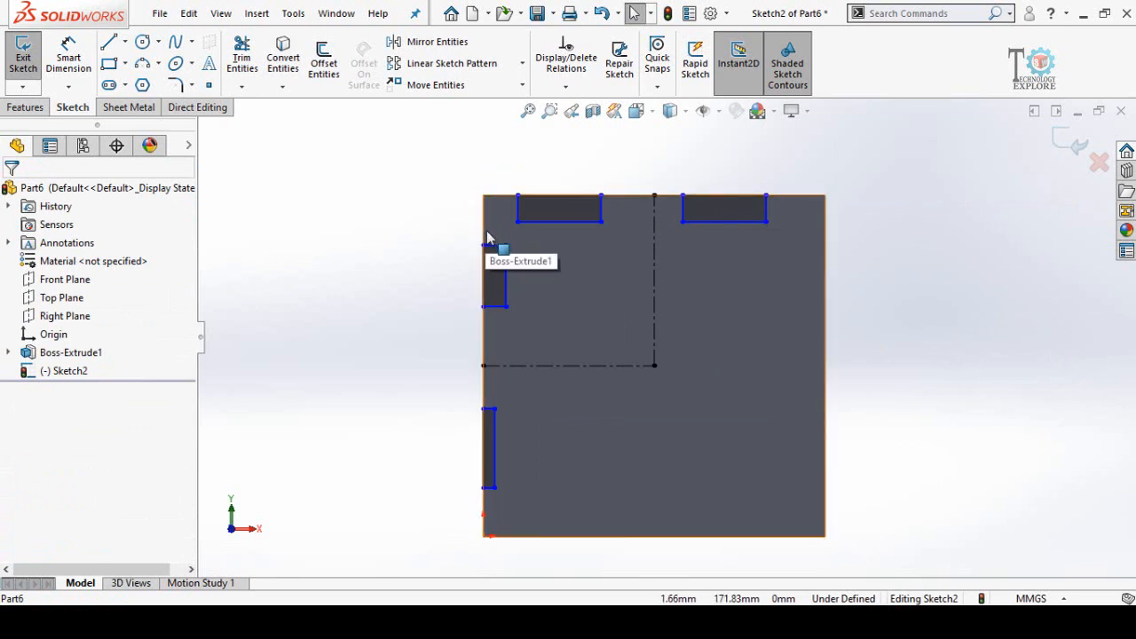
pyautogui.moveTo(485, 227)
pyautogui.mouseDown()
pyautogui.moveTo(515, 511)
pyautogui.moveTo(515, 500)
pyautogui.mouseUp()
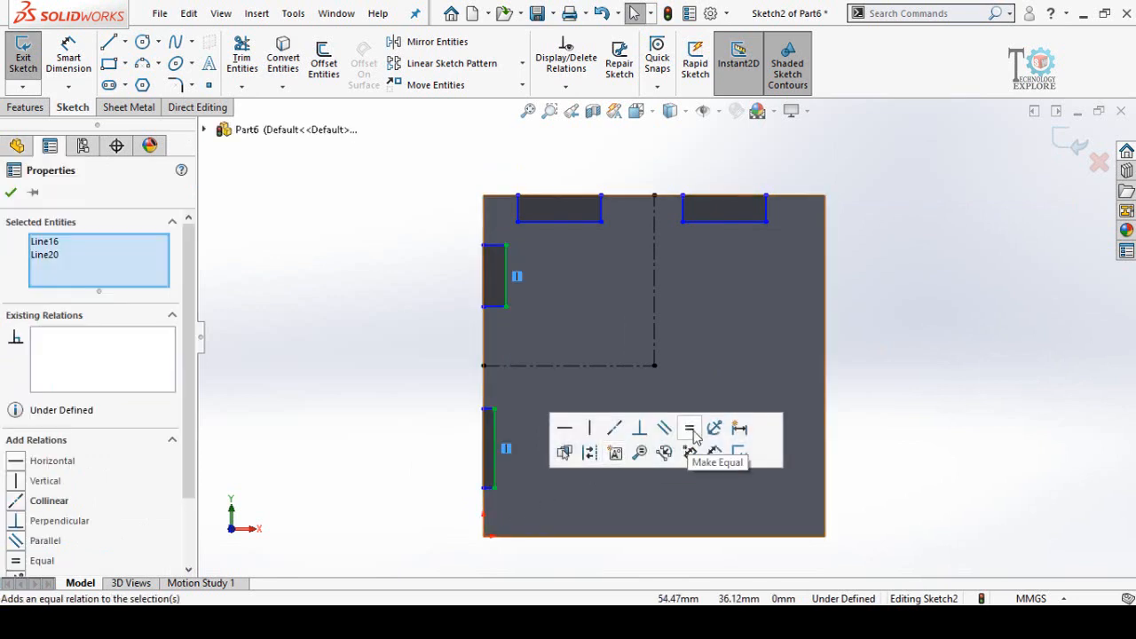
pyautogui.click(689, 428)
pyautogui.click(615, 428)
pyautogui.press('Escape')
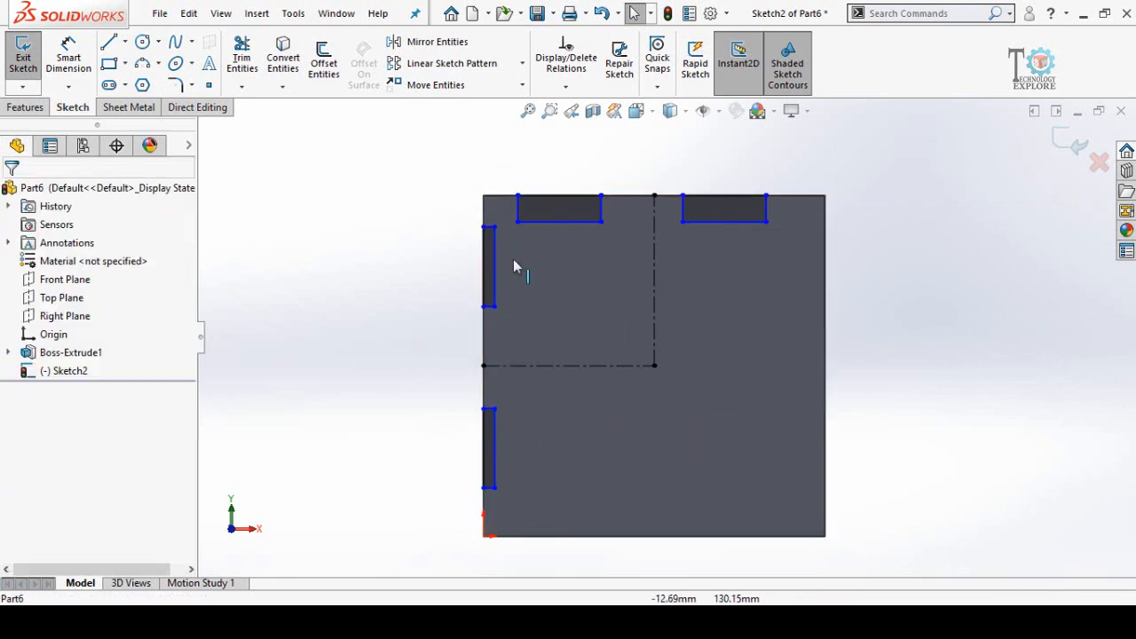
# - Add an equal relation between the short side of the first top-edge rectangle and the short side of the upper left-edge rectangle
pyautogui.scroll(-2, 531, 217)
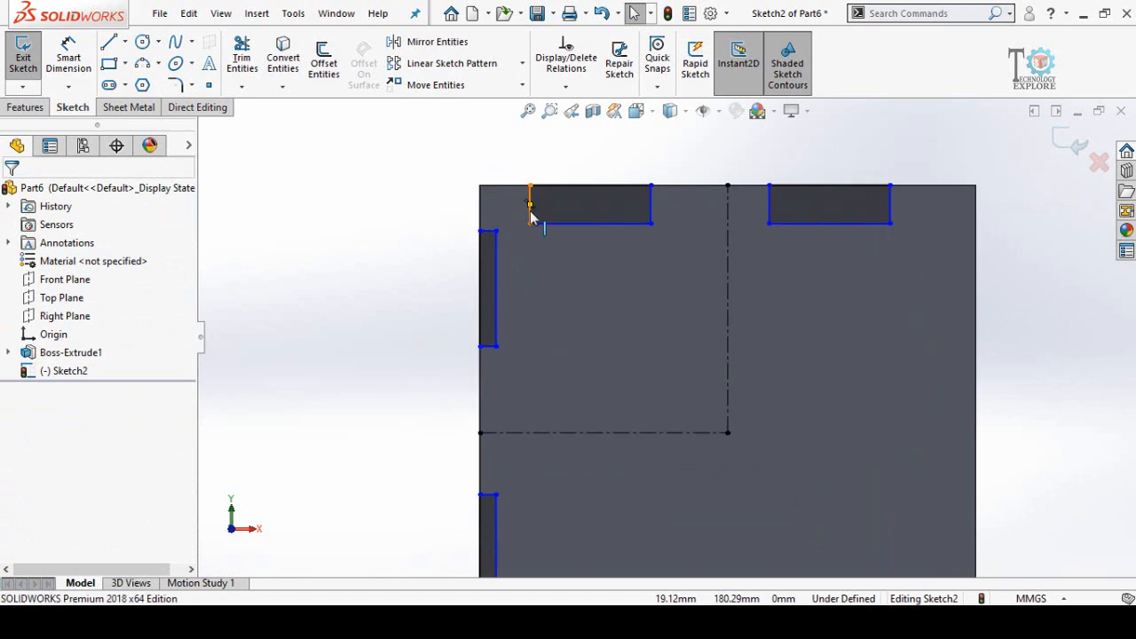
pyautogui.click(531, 212)
pyautogui.keyDown('ctrl'); pyautogui.click(489, 238); pyautogui.keyUp('ctrl')
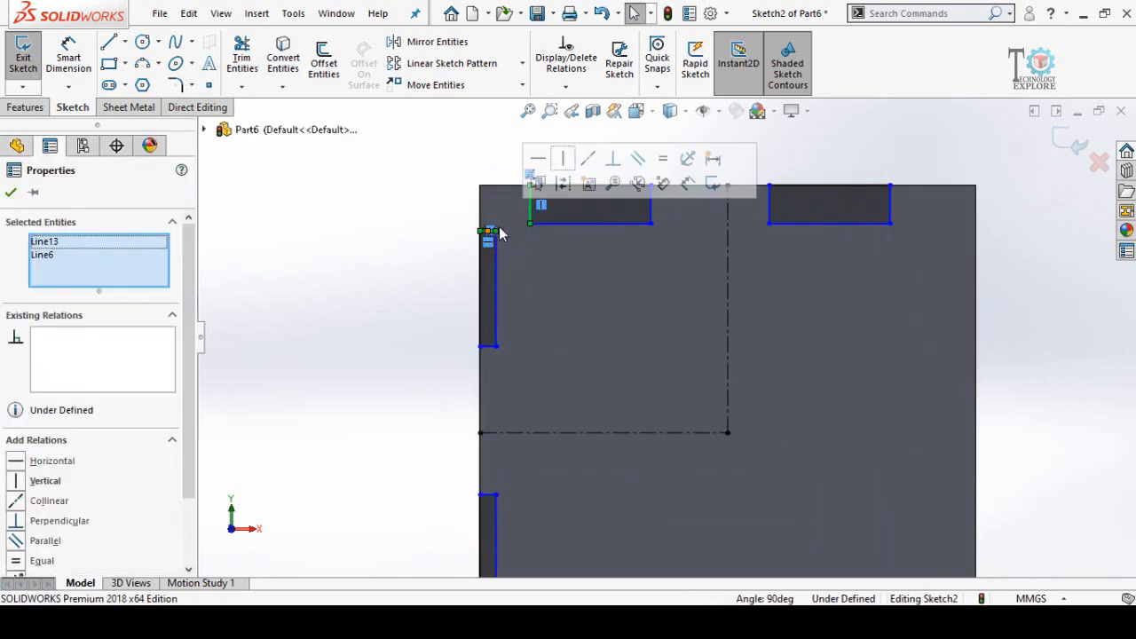
pyautogui.click(663, 162)
pyautogui.press('Escape')
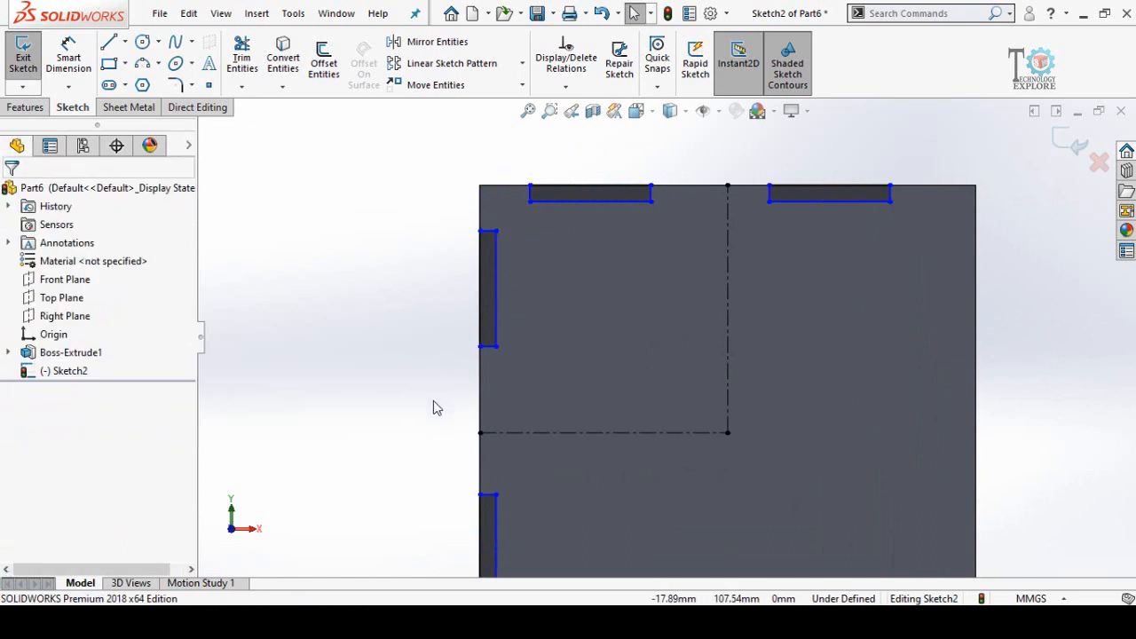
# - Dimension the short side of the first top-edge rectangle as 5 mm
pyautogui.click(68, 55)
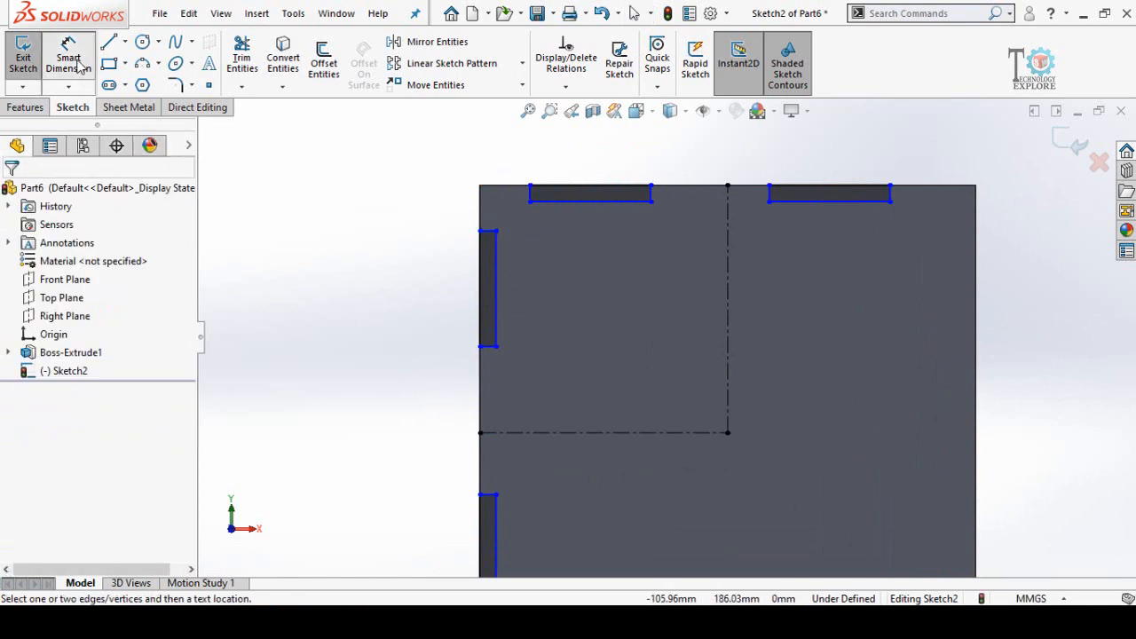
pyautogui.scroll(-1, 539, 208)
pyautogui.click(532, 197)
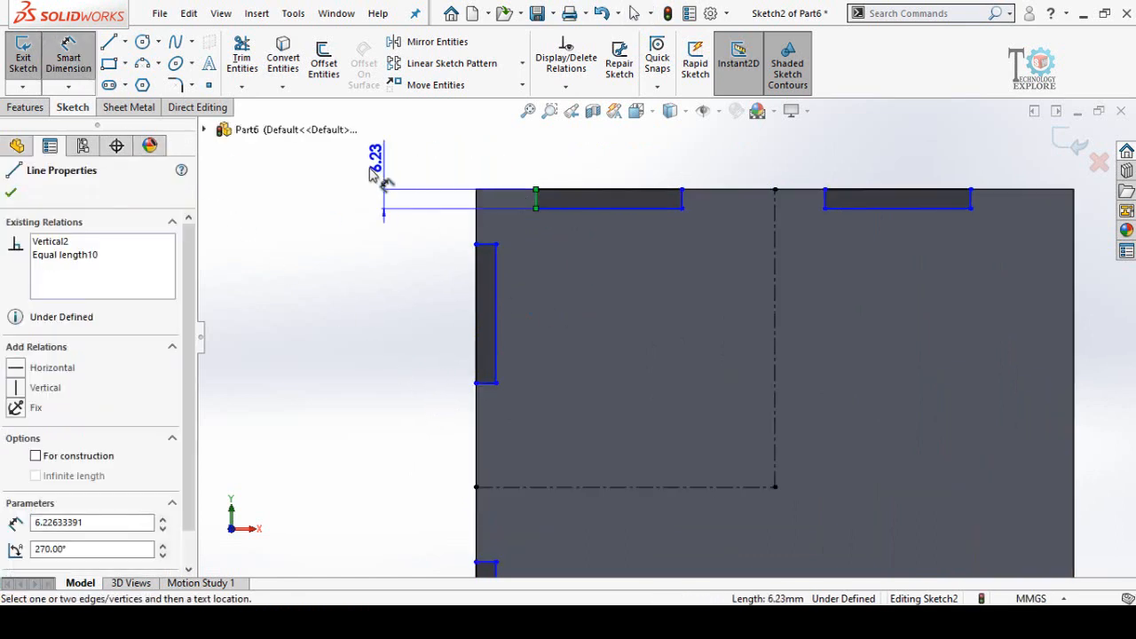
pyautogui.scroll(-3, 506, 200)
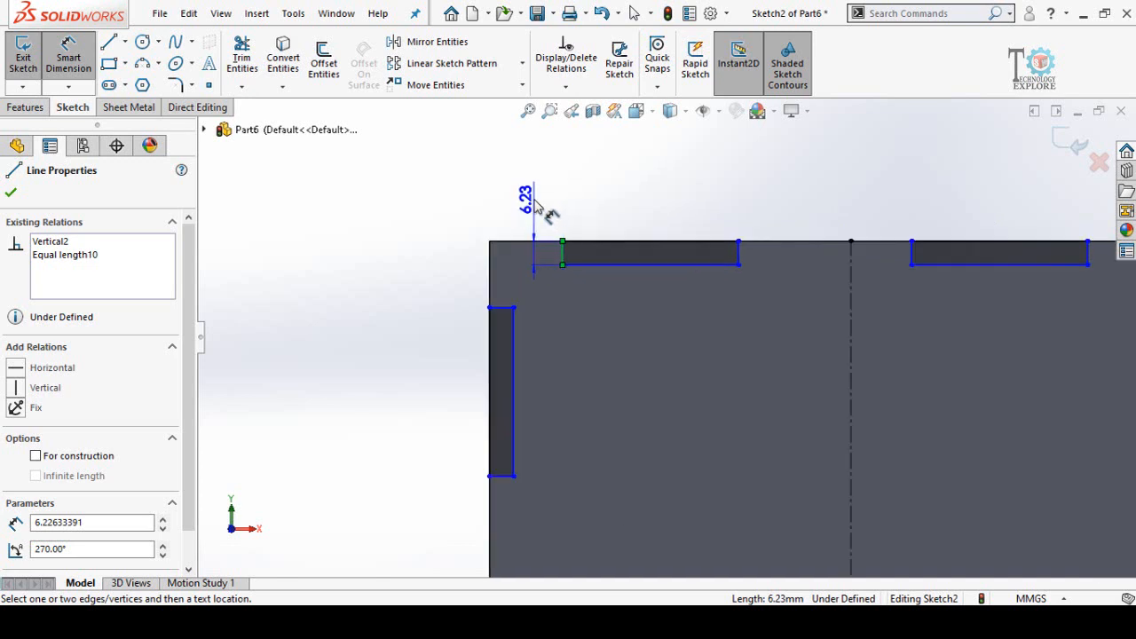
pyautogui.click(539, 197)
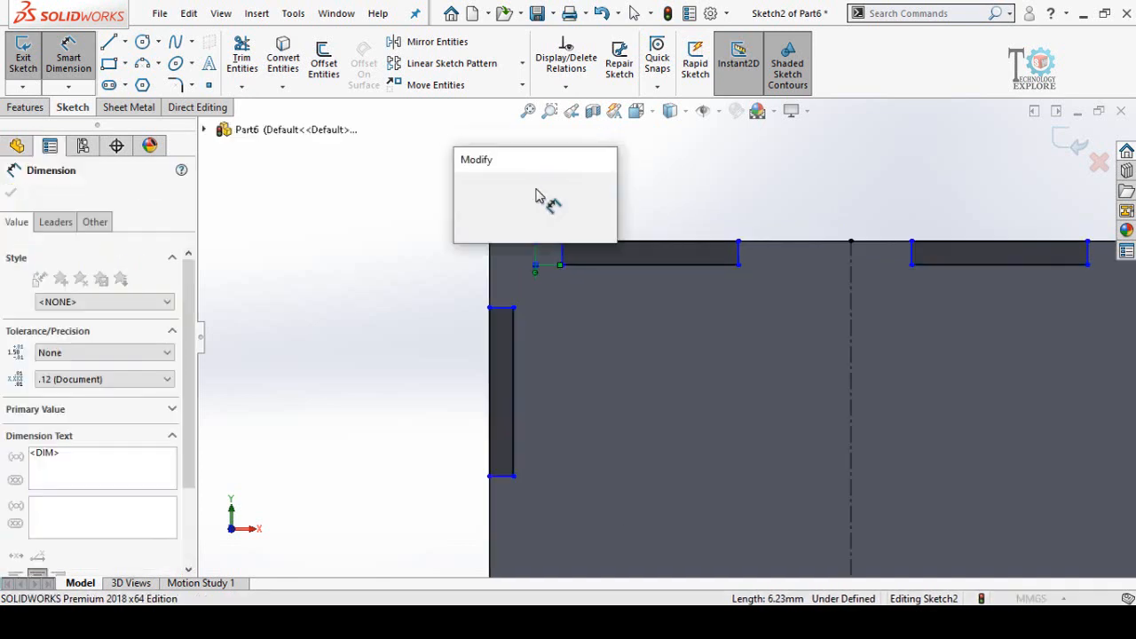
pyautogui.write('5')
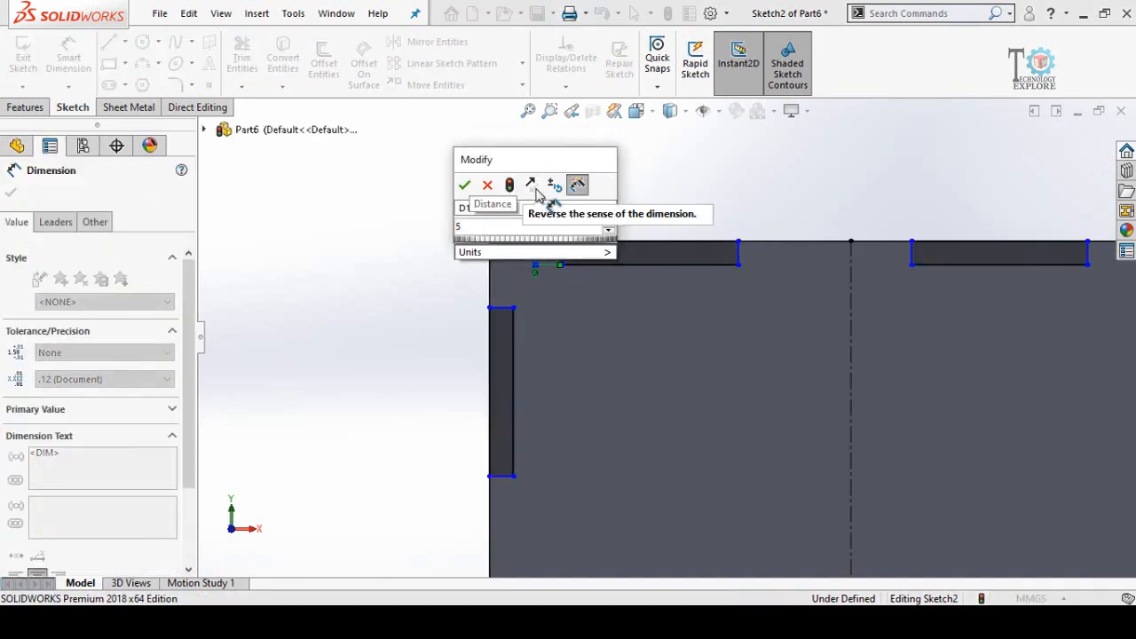
pyautogui.press('Return')
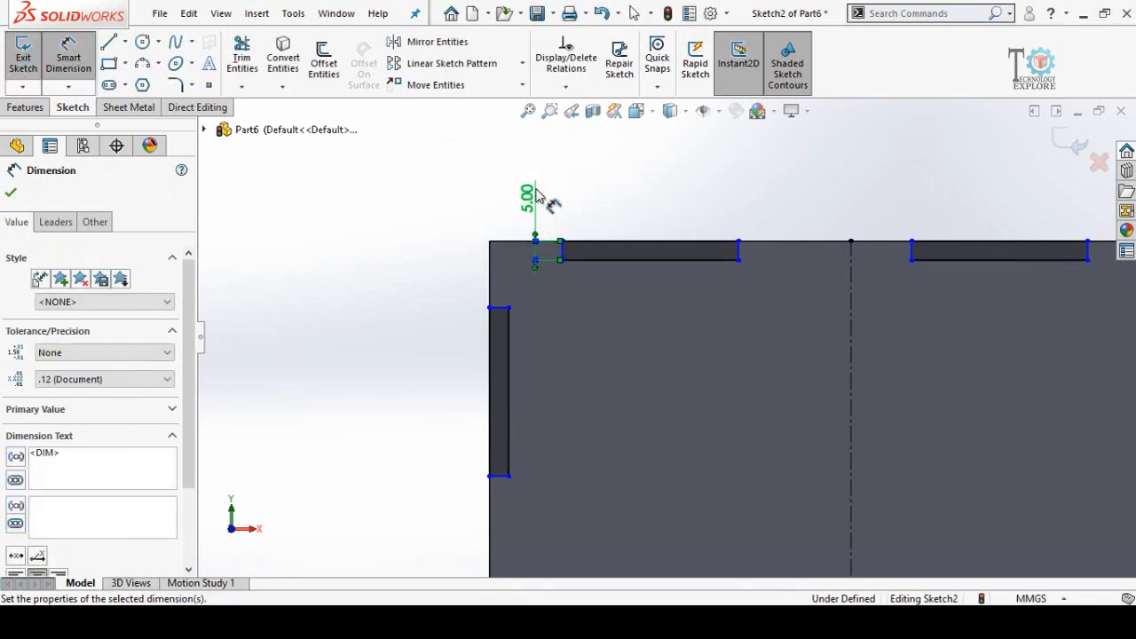
pyautogui.click(429, 317)
# - Dimension the long lower edge of the first top-edge rectangle as 50 mm
pyautogui.scroll(1, 446, 319)
pyautogui.scroll(2, 661, 343)
pyautogui.scroll(-1, 748, 325)
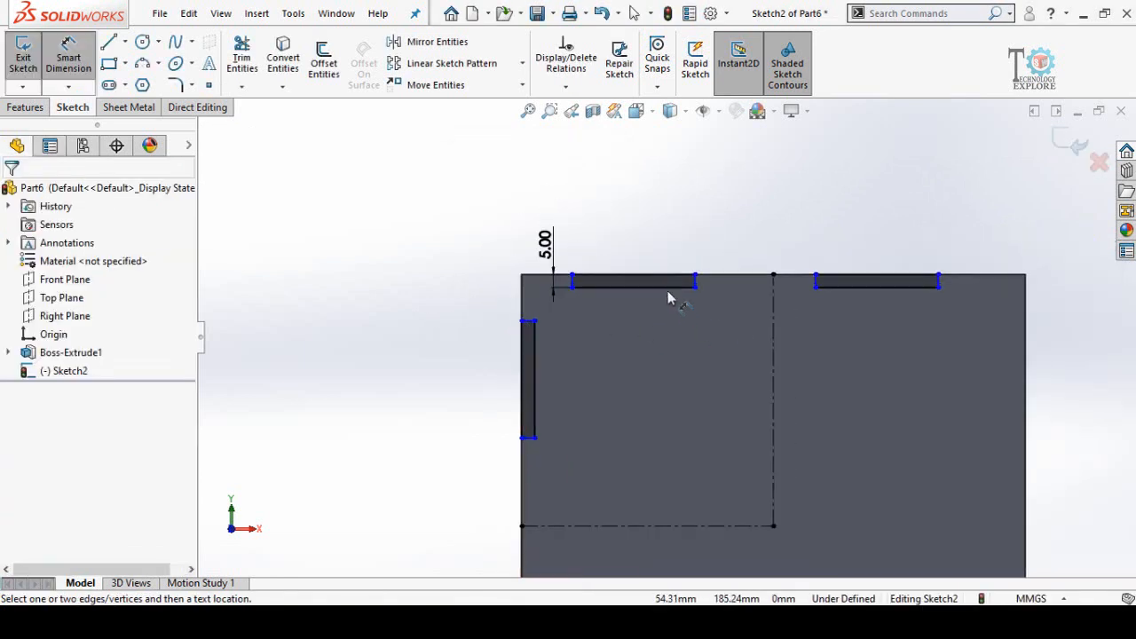
pyautogui.click(671, 284)
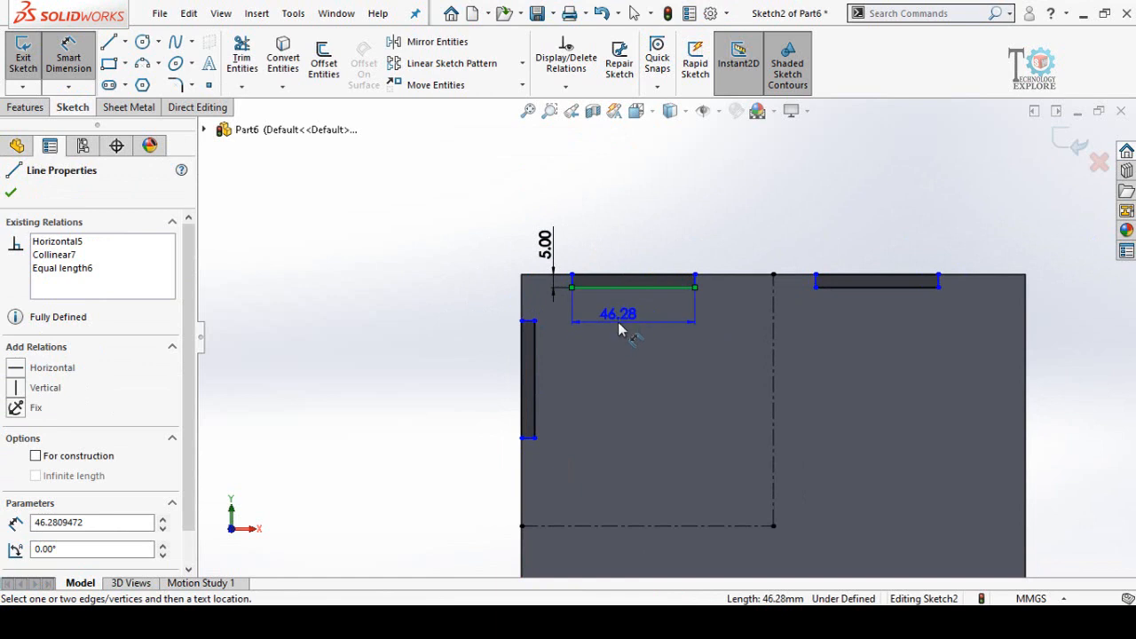
pyautogui.click(625, 330)
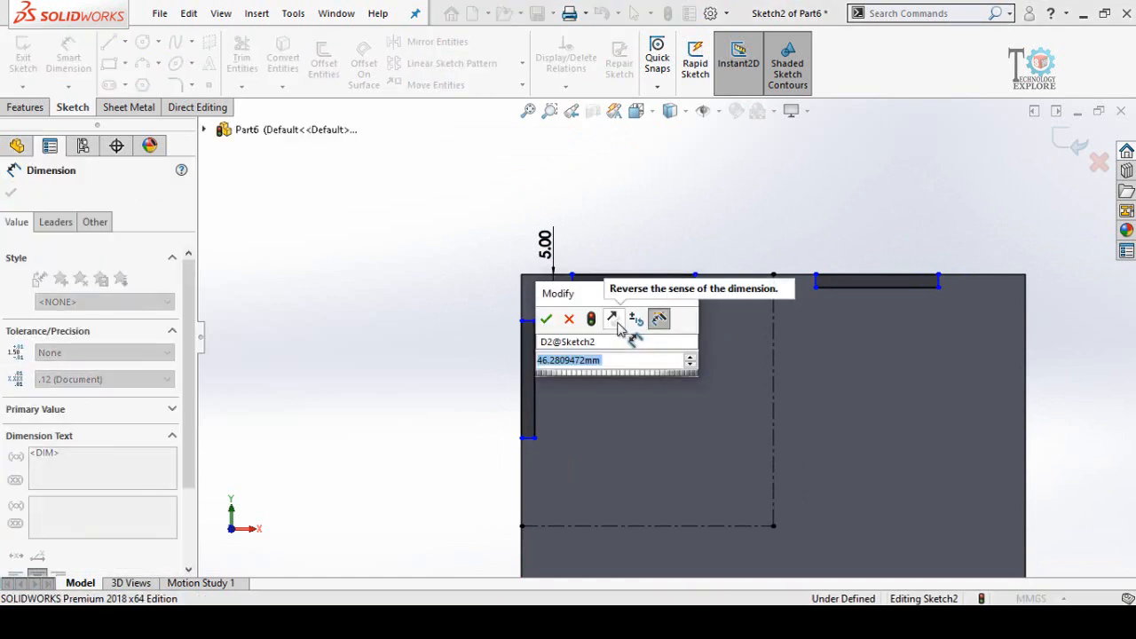
pyautogui.write('50')
pyautogui.press('Return')
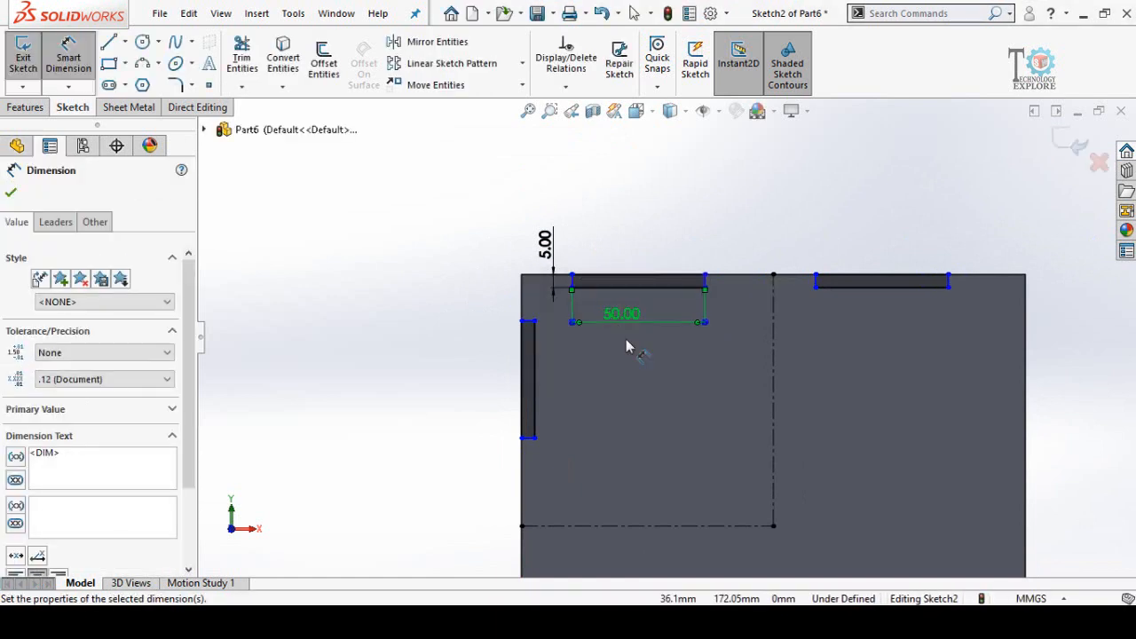
pyautogui.scroll(2, 638, 343)
pyautogui.scroll(-2, 674, 390)
pyautogui.press('Escape')
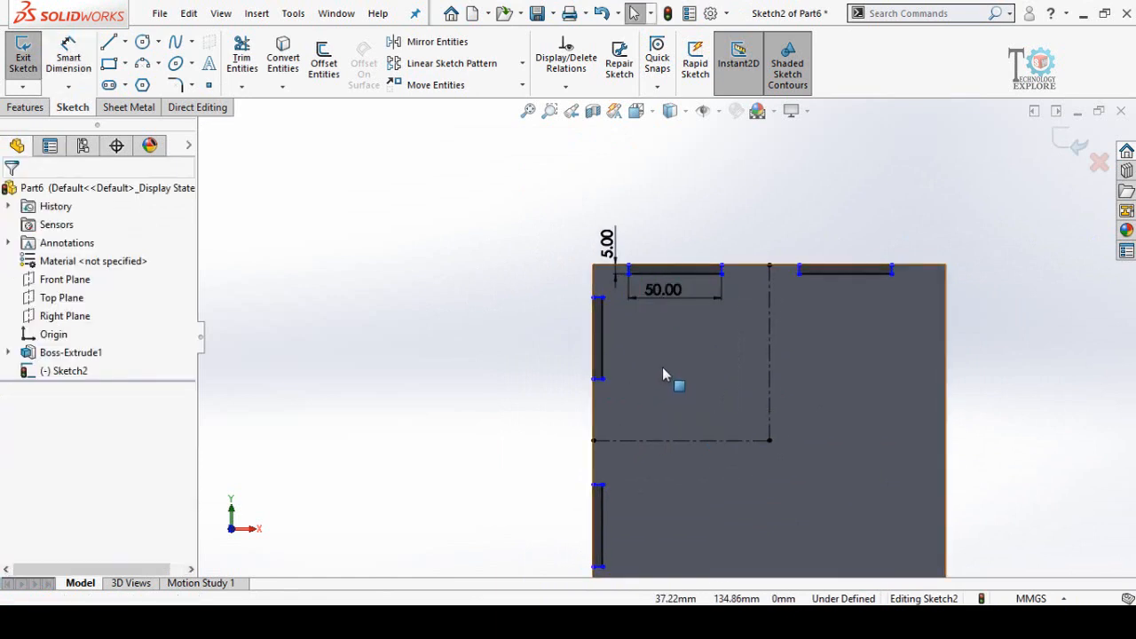
# - Add an equal relation between the 50 mm edge and the inner vertical edge of the upper left-edge rectangle
pyautogui.scroll(-2, 661, 373)
pyautogui.click(627, 224)
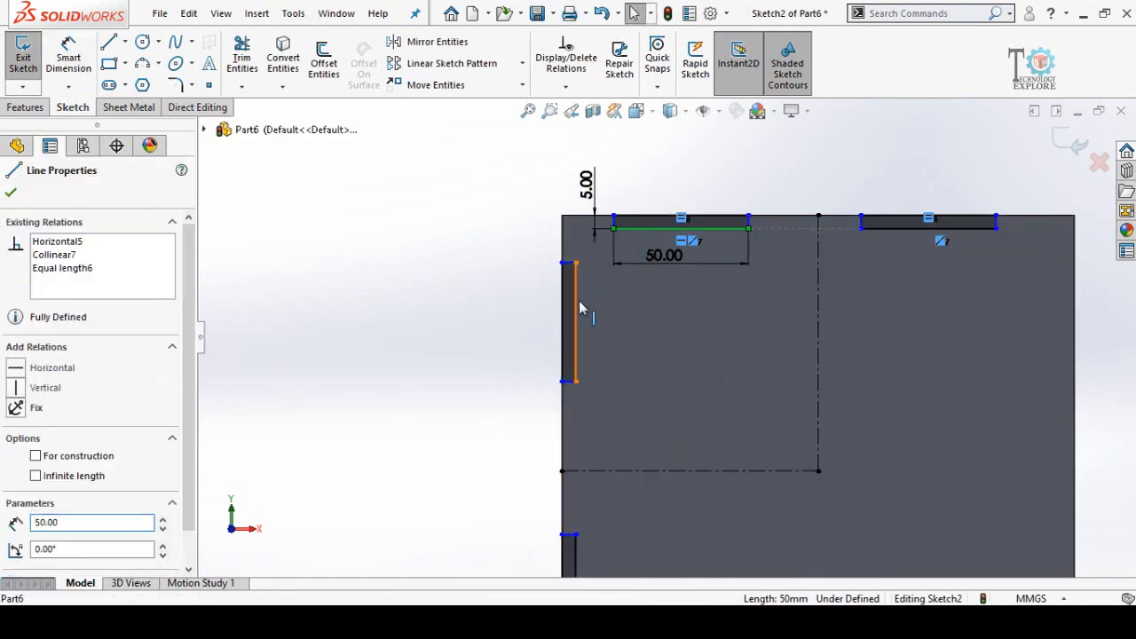
pyautogui.keyDown('ctrl'); pyautogui.click(573, 306); pyautogui.keyUp('ctrl')
pyautogui.click(752, 227)
pyautogui.click(525, 352)
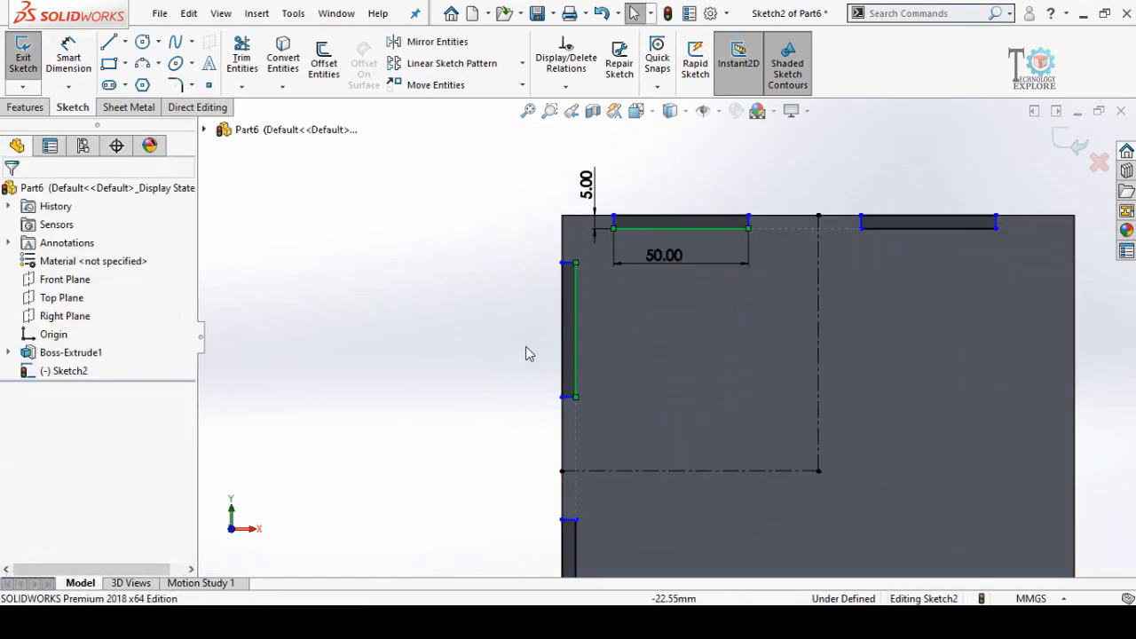
# - Slide the upper left-edge rectangle slightly down along the plate's left edge
pyautogui.scroll(2, 661, 337)
pyautogui.scroll(-2, 795, 431)
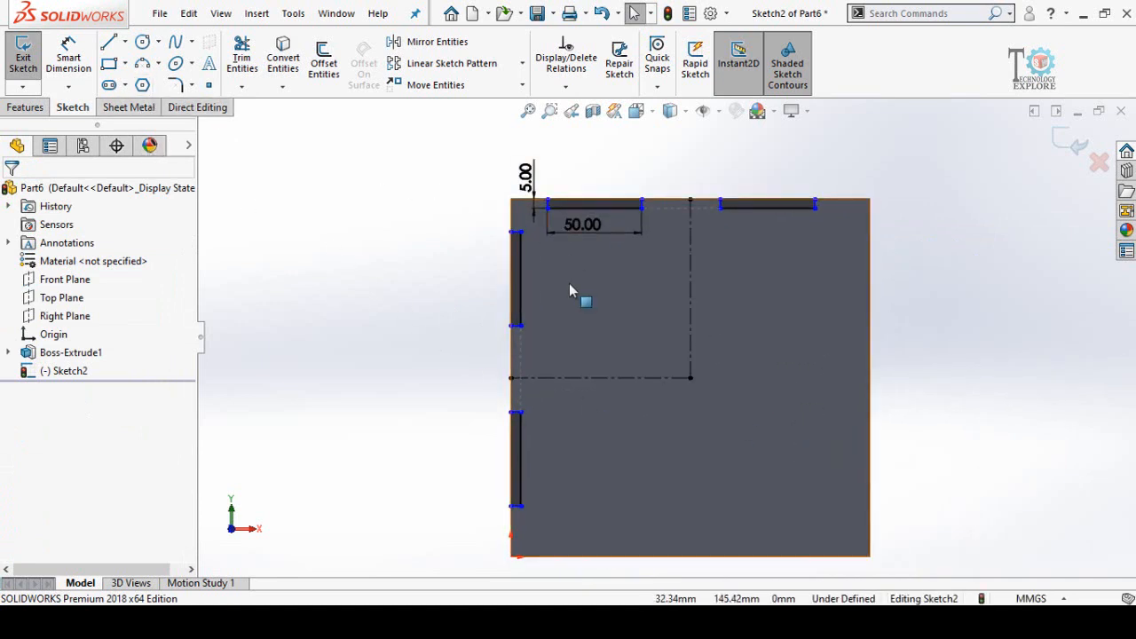
pyautogui.click(510, 236)
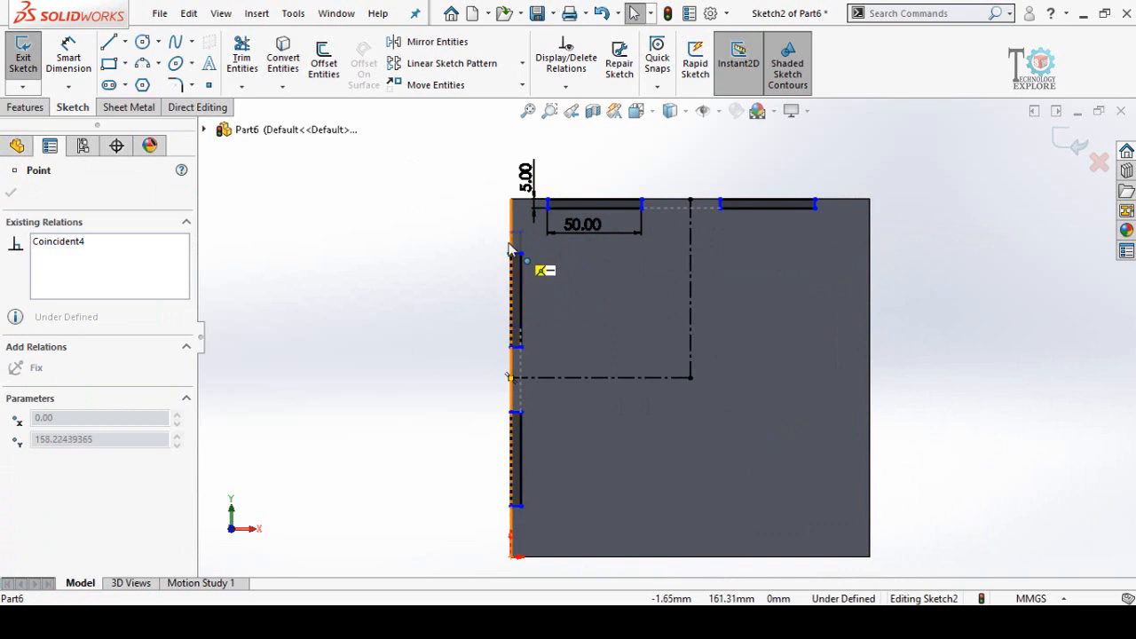
pyautogui.moveTo(504, 256); pyautogui.dragTo(508, 238)
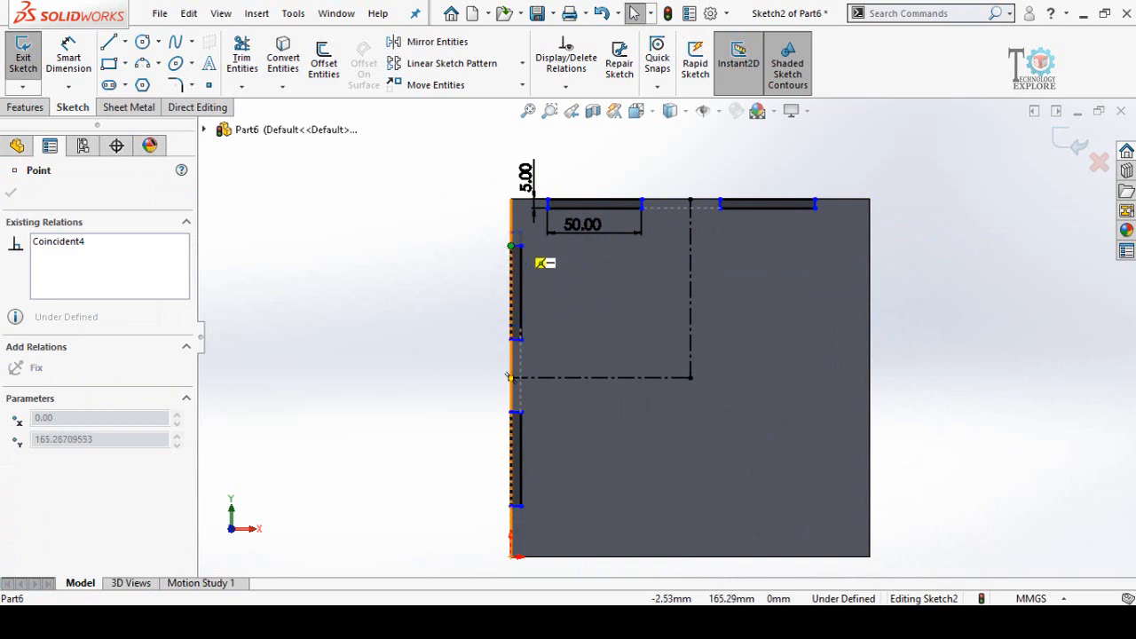
pyautogui.click(394, 272)
# - Draw a vertical centerline outside the plate's left edge and a horizontal centerline above its top edge, each spanning roughly both adjacent rectangles
pyautogui.click(125, 43)
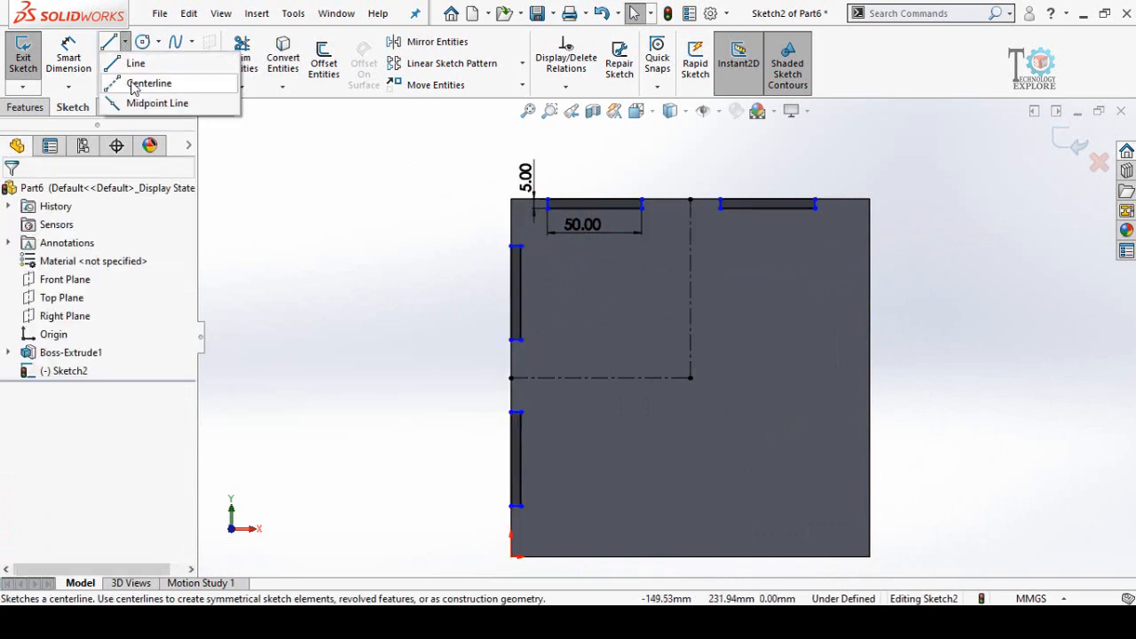
pyautogui.click(146, 84)
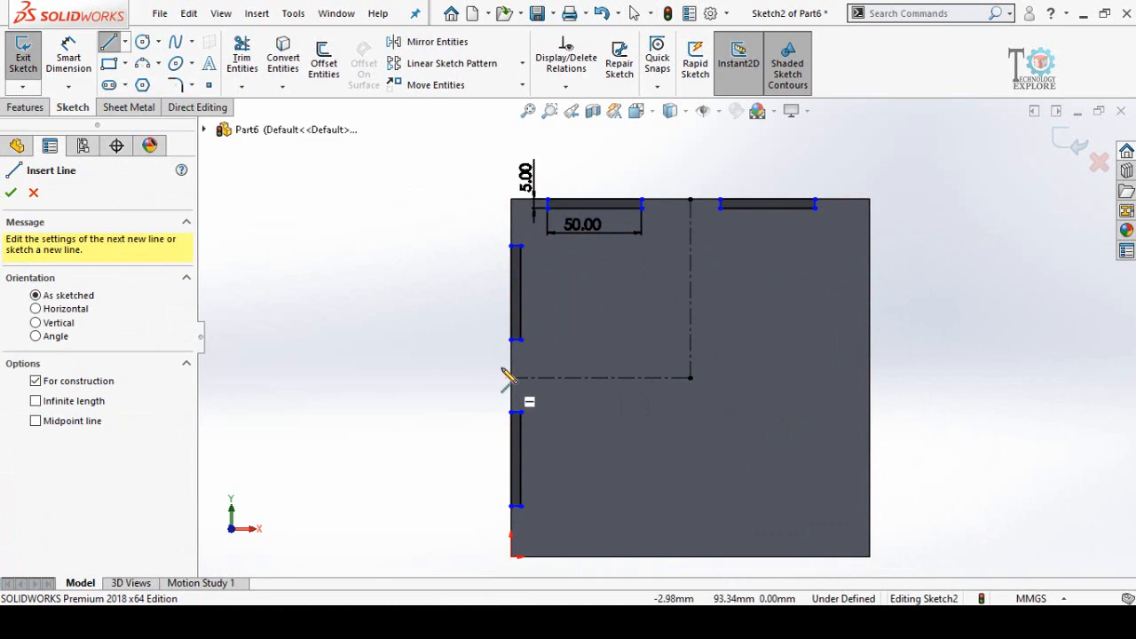
pyautogui.click(455, 245)
pyautogui.click(455, 497)
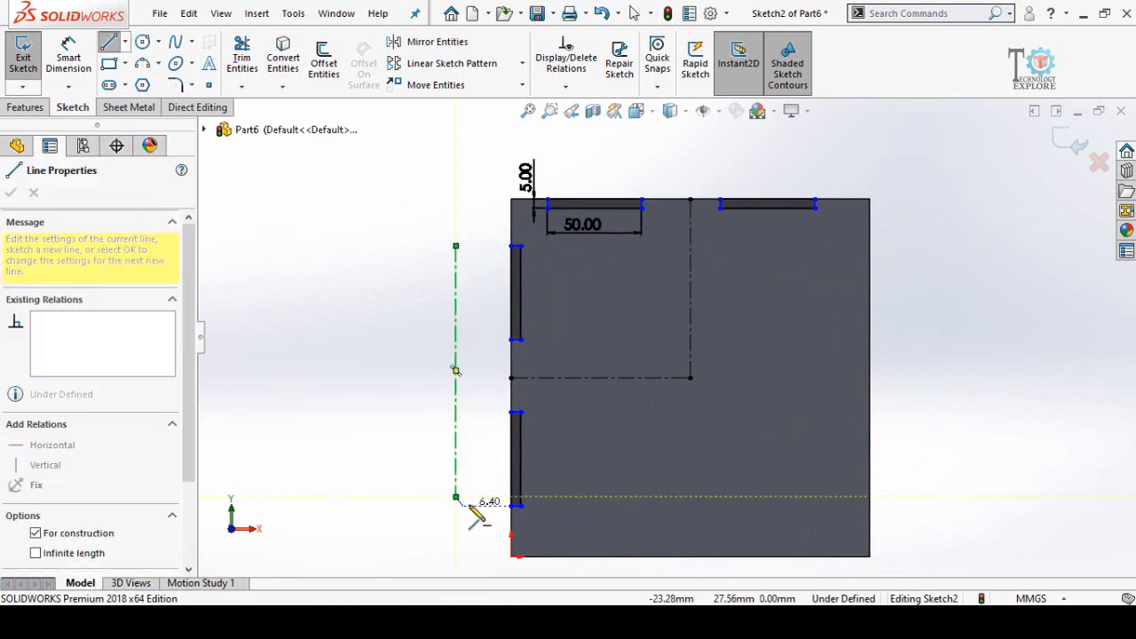
pyautogui.press('Escape')
pyautogui.press('Return')
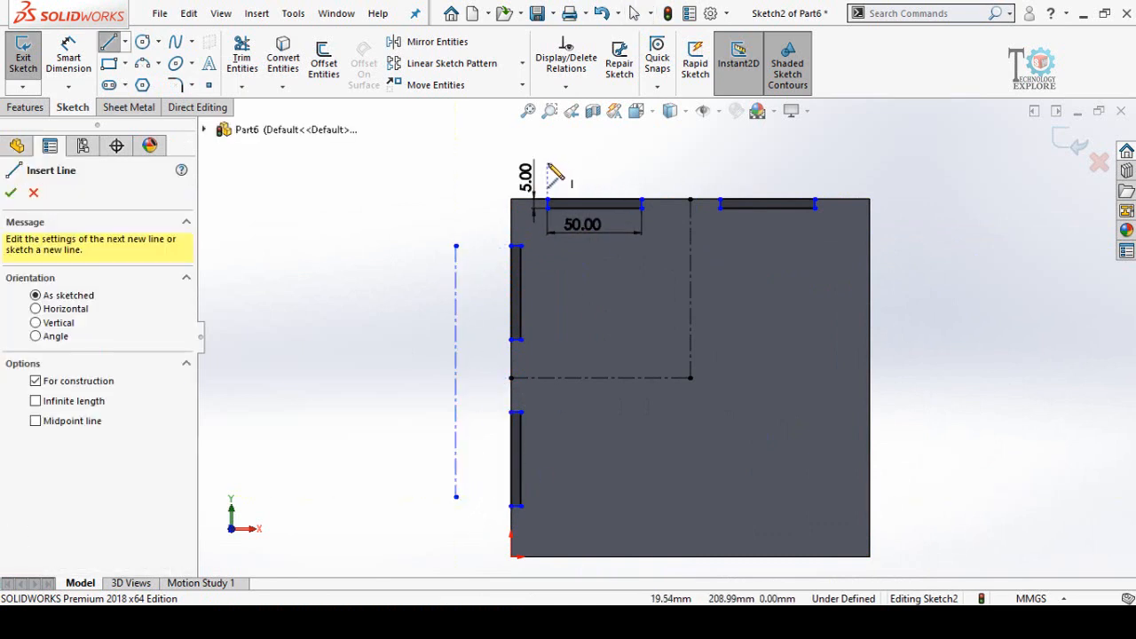
pyautogui.click(547, 163)
pyautogui.click(807, 163)
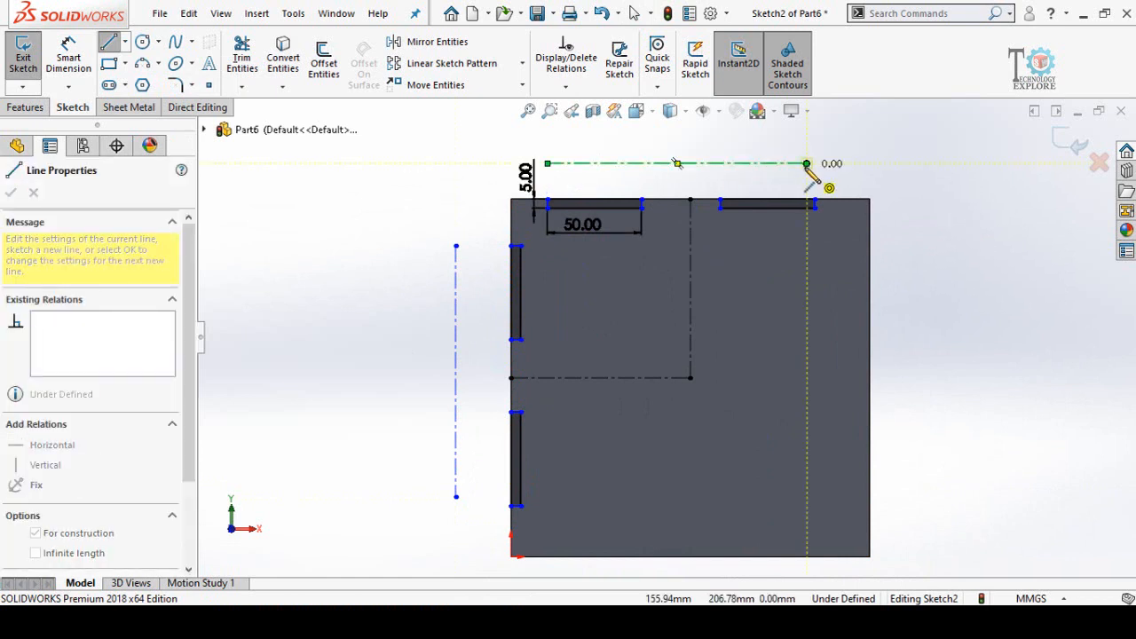
# - Add a vertical relation between the upper centerline's midpoint and the midpoint of the plate's top edge
pyautogui.press('Escape')
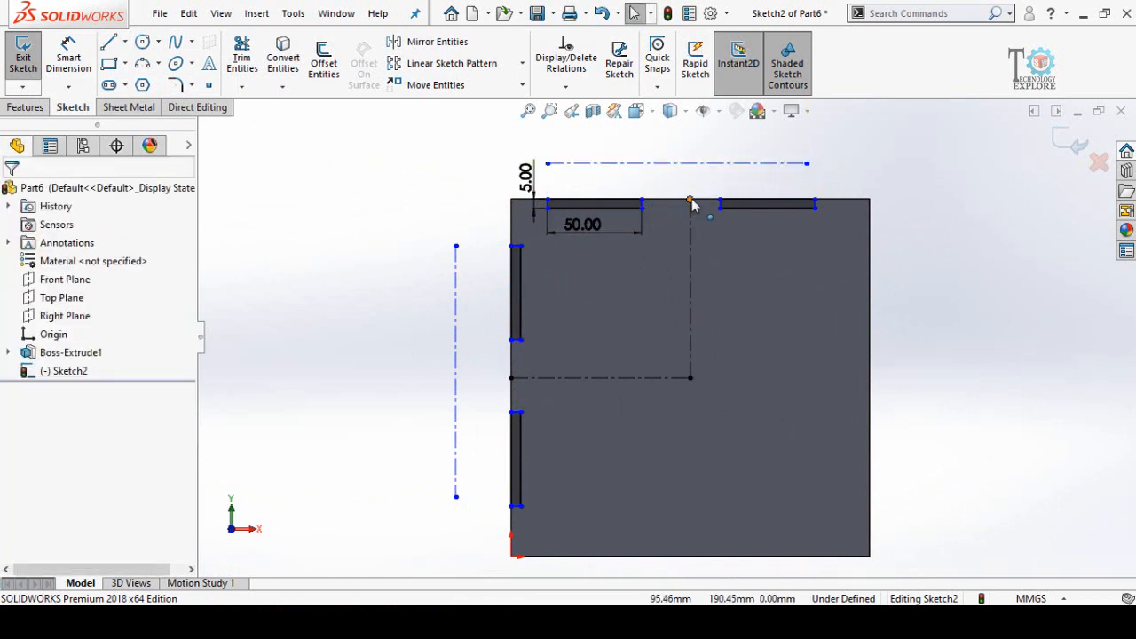
pyautogui.click(691, 202)
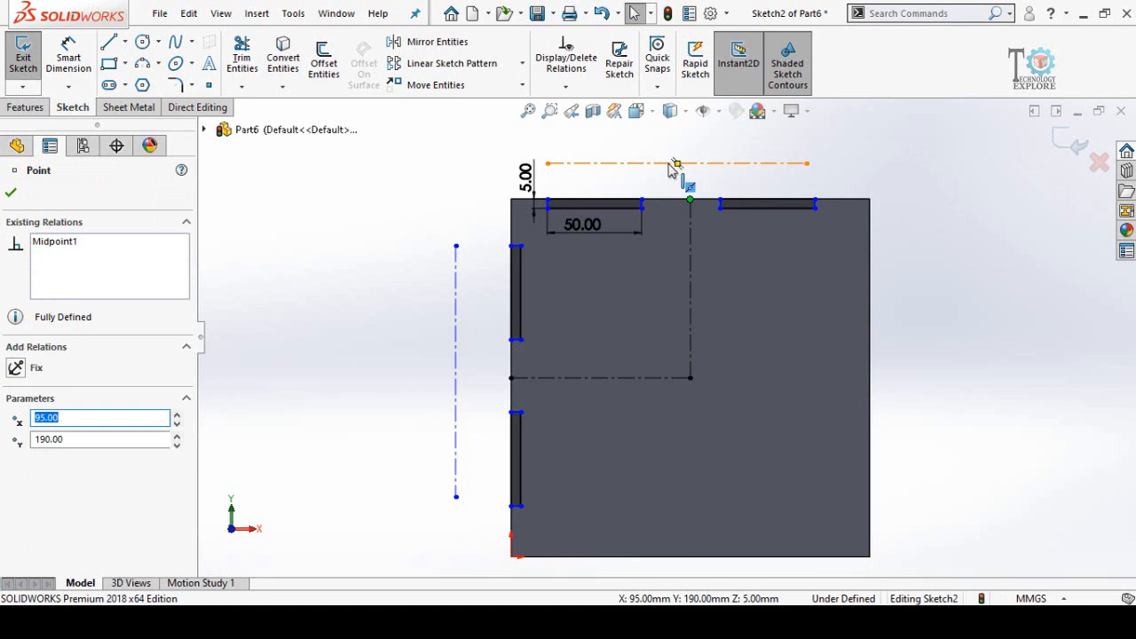
pyautogui.keyDown('ctrl'); pyautogui.click(677, 164); pyautogui.keyUp('ctrl')
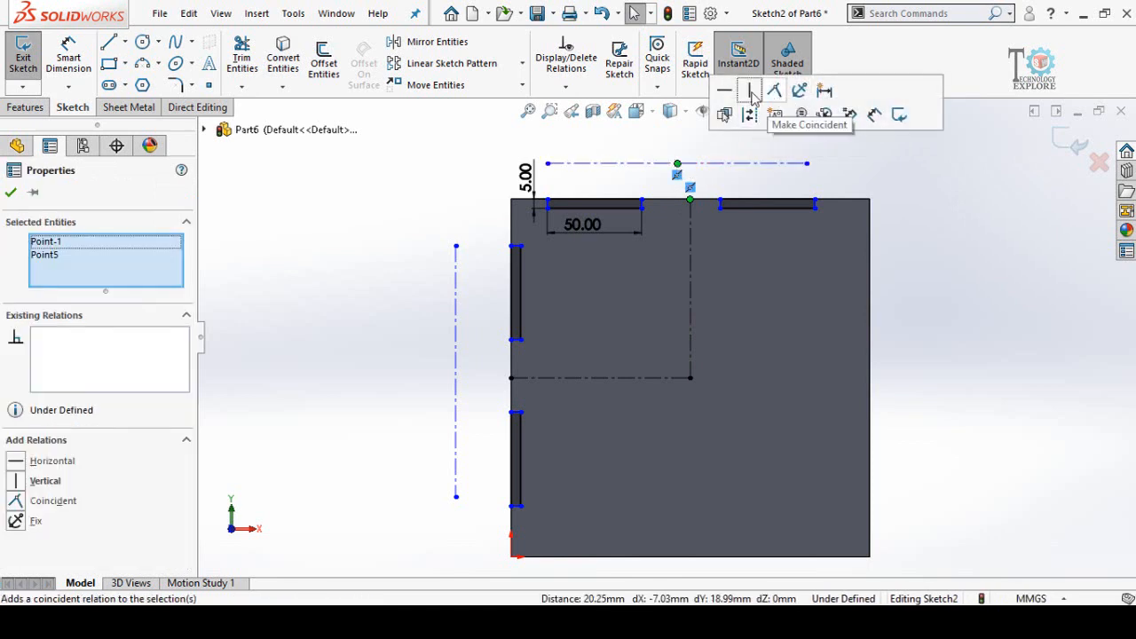
pyautogui.click(750, 92)
pyautogui.press('Escape')
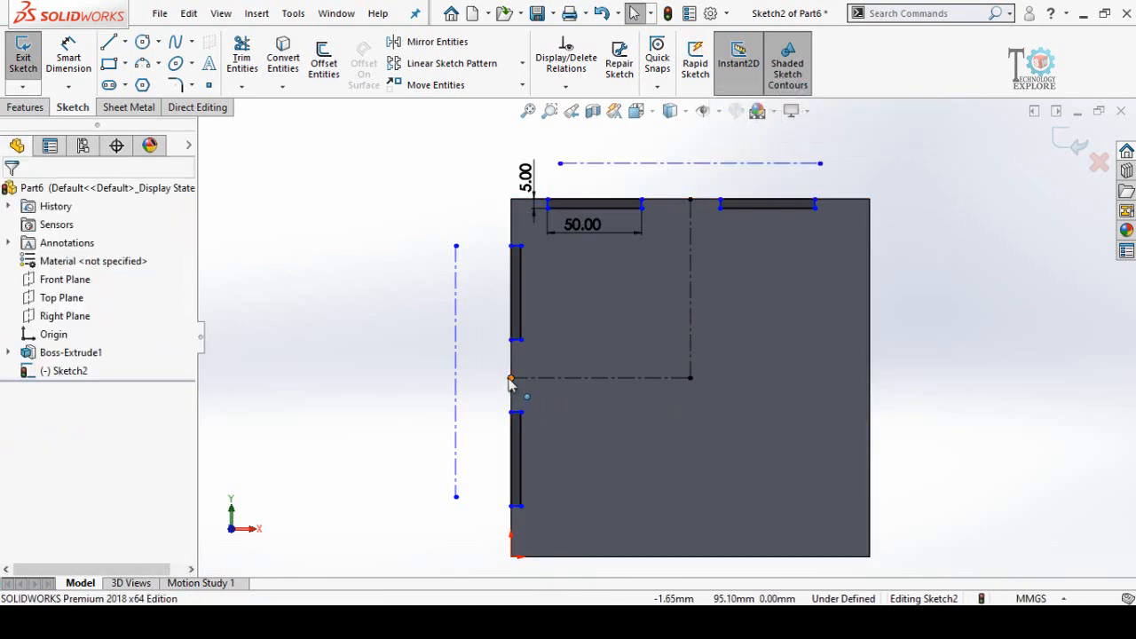
# - Add a horizontal relation between the left outer centerline's midpoint and the midpoint of the plate's left edge
pyautogui.click(511, 379)
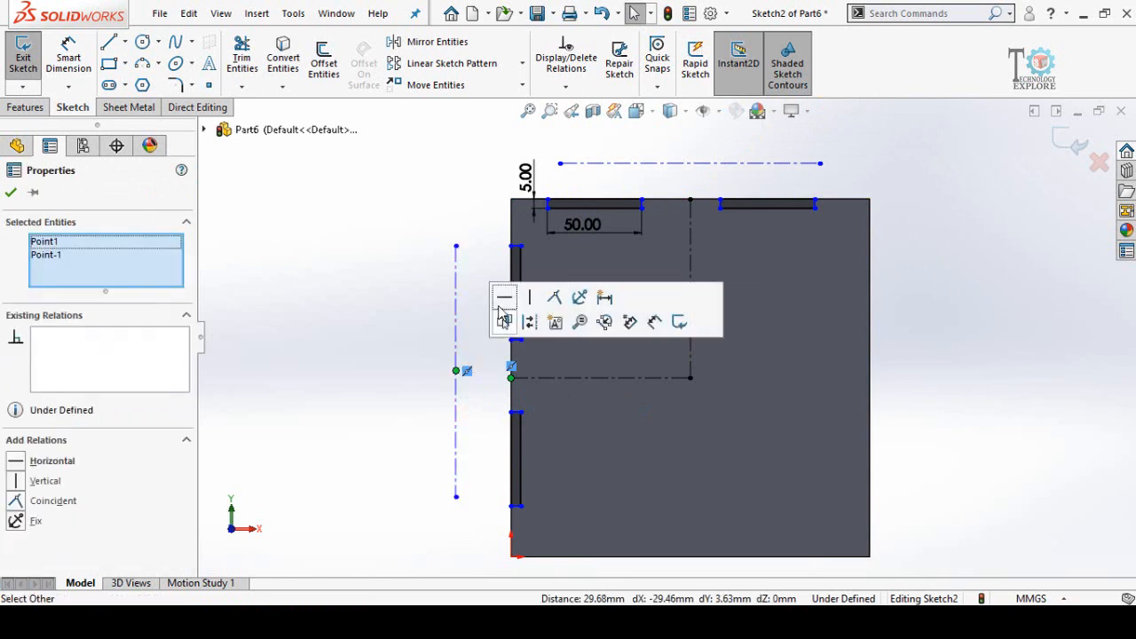
pyautogui.click(502, 300)
pyautogui.click(399, 352)
# - Align both ends of the left outer centerline with the outer corners of the two left-edge rectangles using horizontal relations
pyautogui.scroll(2, 470, 363)
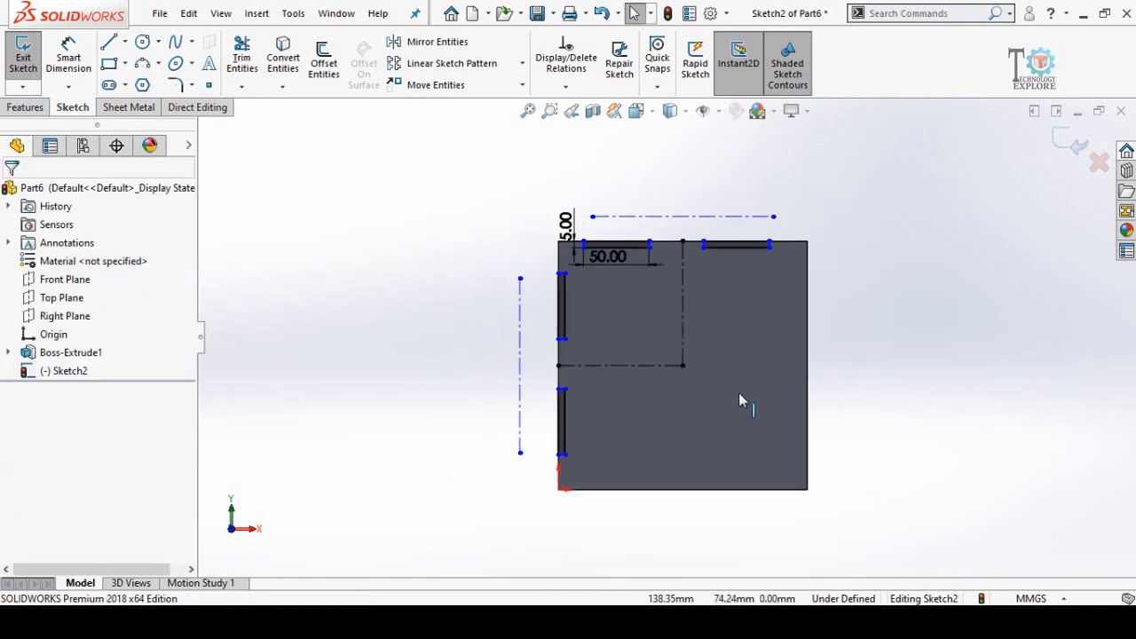
pyautogui.scroll(-2, 738, 392)
pyautogui.click(501, 489)
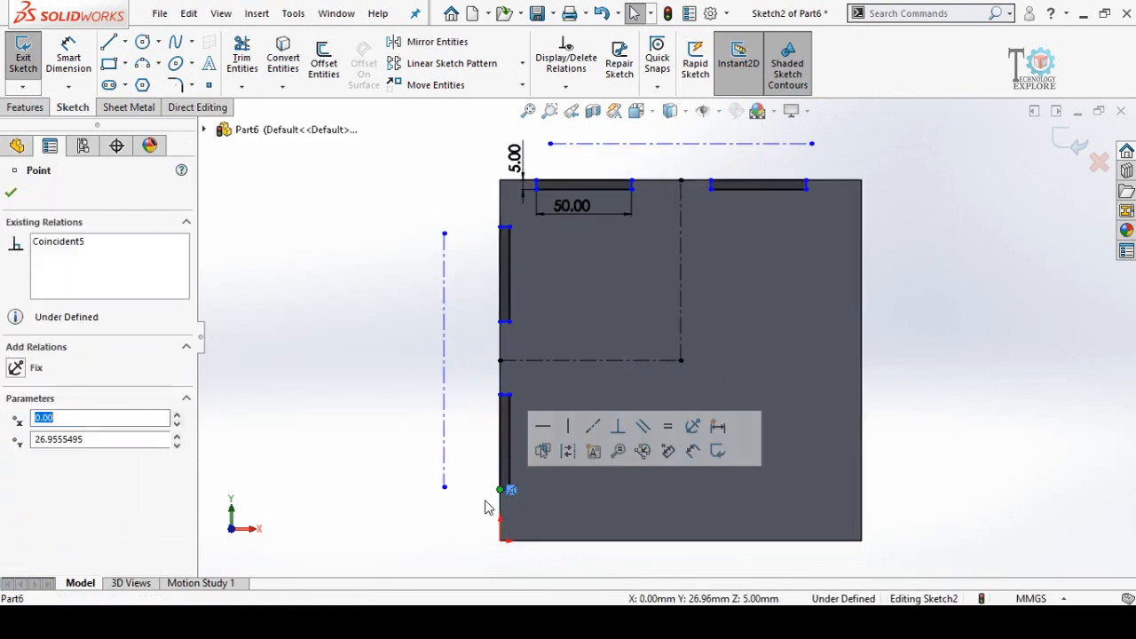
pyautogui.keyDown('ctrl'); pyautogui.click(444, 486); pyautogui.keyUp('ctrl')
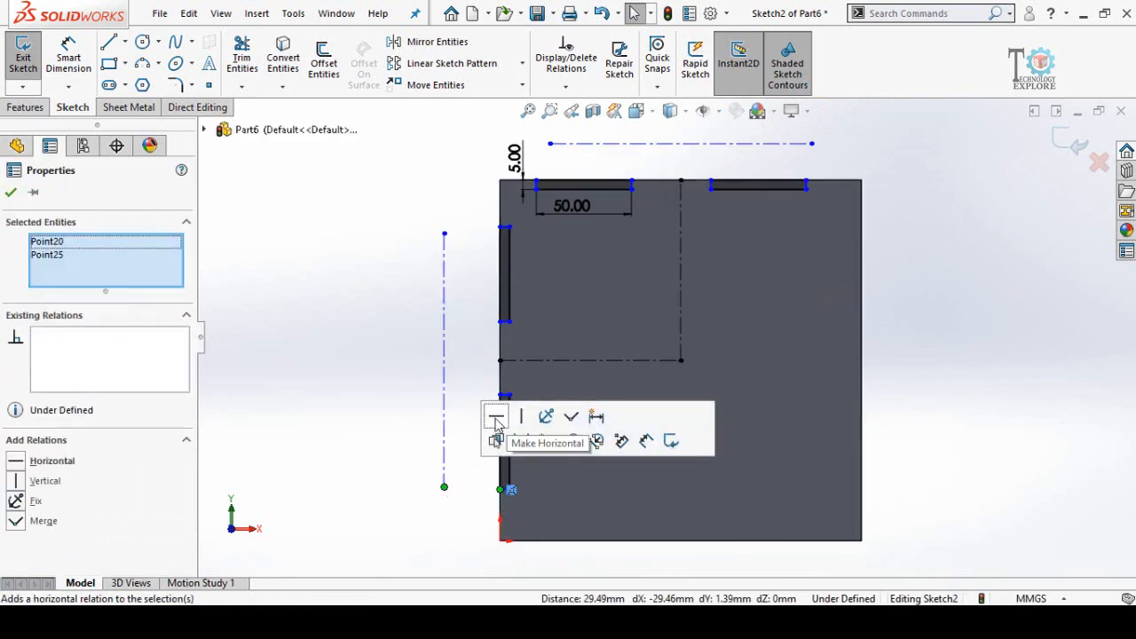
pyautogui.click(496, 416)
pyautogui.click(324, 400)
pyautogui.click(502, 229)
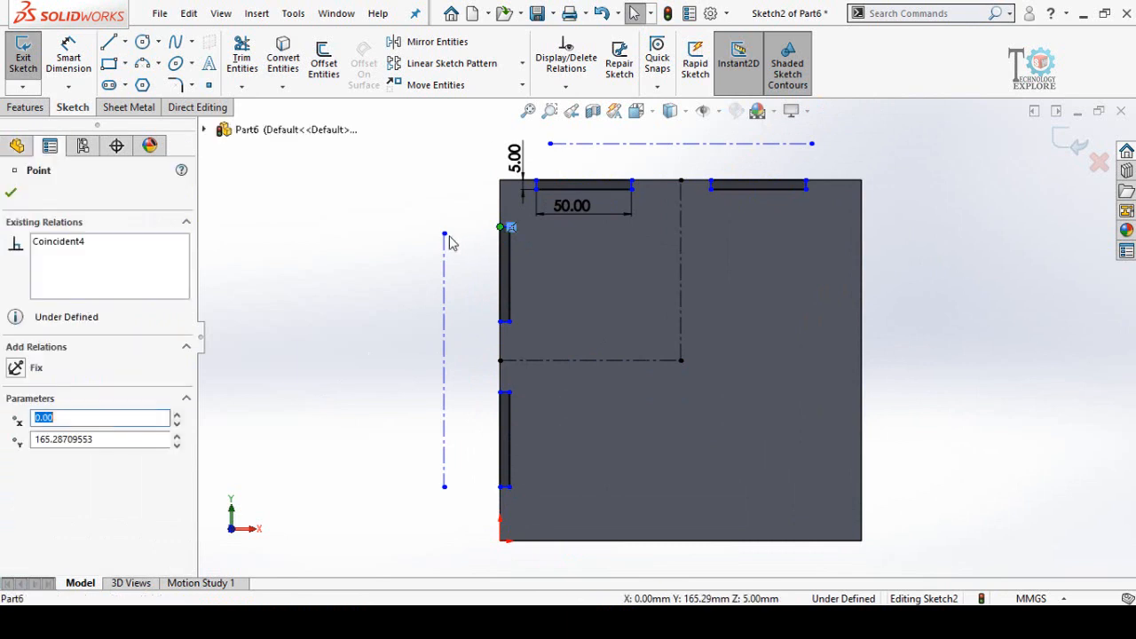
pyautogui.keyDown('ctrl'); pyautogui.click(444, 233); pyautogui.keyUp('ctrl')
pyautogui.click(495, 161)
pyautogui.click(445, 217)
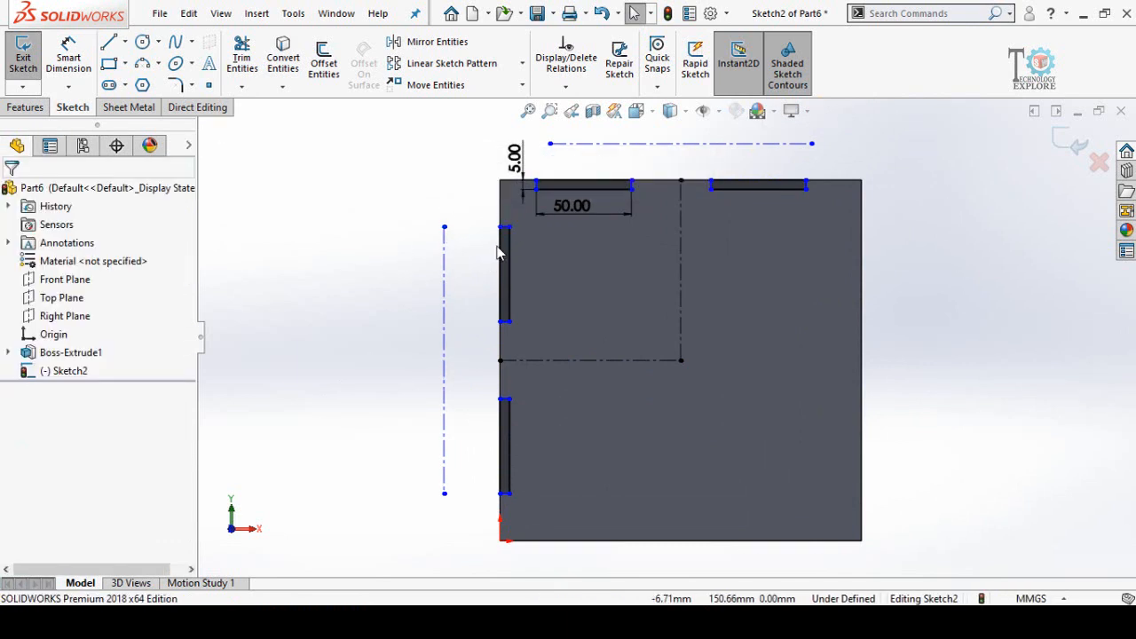
# - Align both ends of the upper centerline with the outer corners of the two top-edge rectangles using vertical relations
pyautogui.click(536, 180)
pyautogui.keyDown('ctrl'); pyautogui.click(550, 147); pyautogui.keyUp('ctrl')
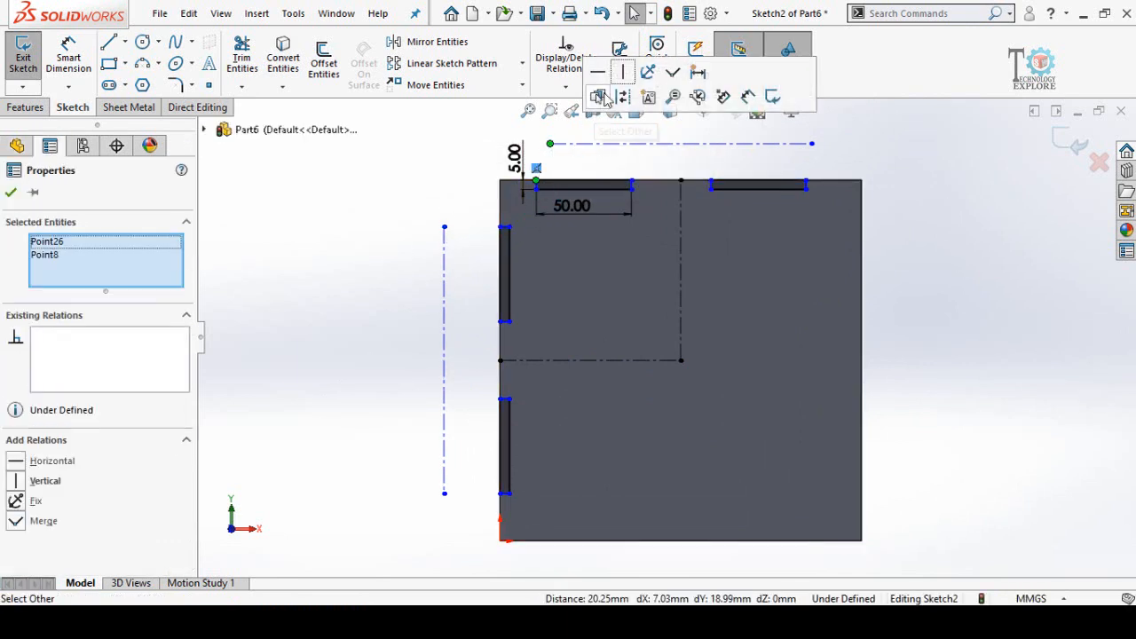
pyautogui.click(622, 79)
pyautogui.scroll(-2, 878, 160)
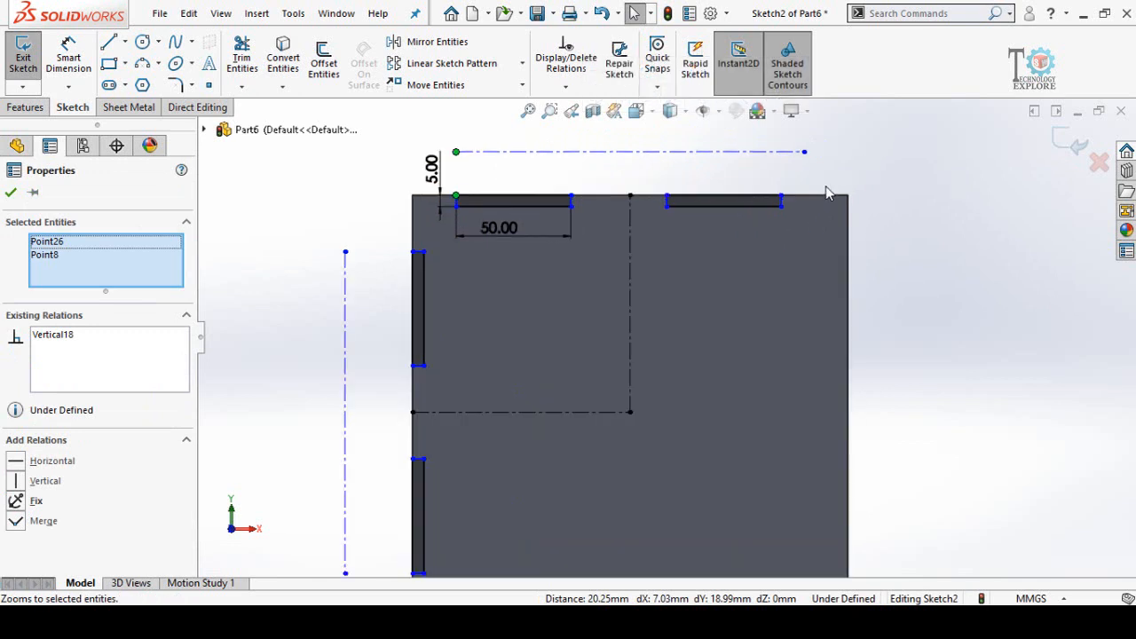
pyautogui.scroll(-1, 825, 194)
pyautogui.click(769, 202)
pyautogui.click(769, 207)
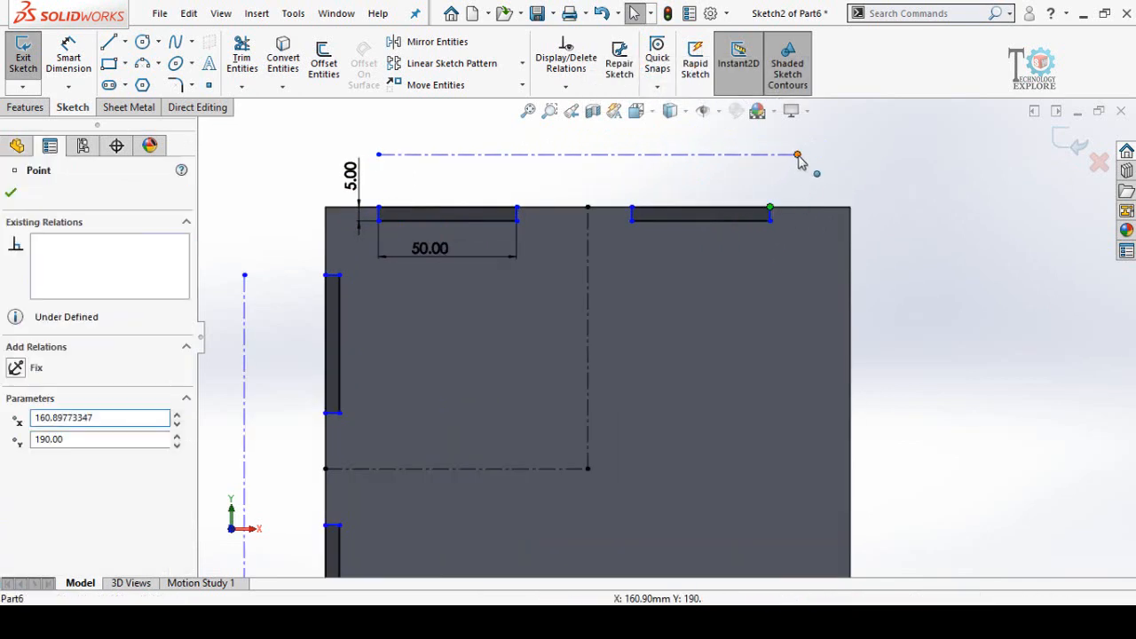
pyautogui.keyDown('ctrl'); pyautogui.click(796, 155); pyautogui.keyUp('ctrl')
pyautogui.click(870, 86)
pyautogui.click(917, 364)
# - Dimension the distance from the right-hand top-edge rectangle's outer side to the plate's right edge as 20 mm
pyautogui.scroll(3, 917, 364)
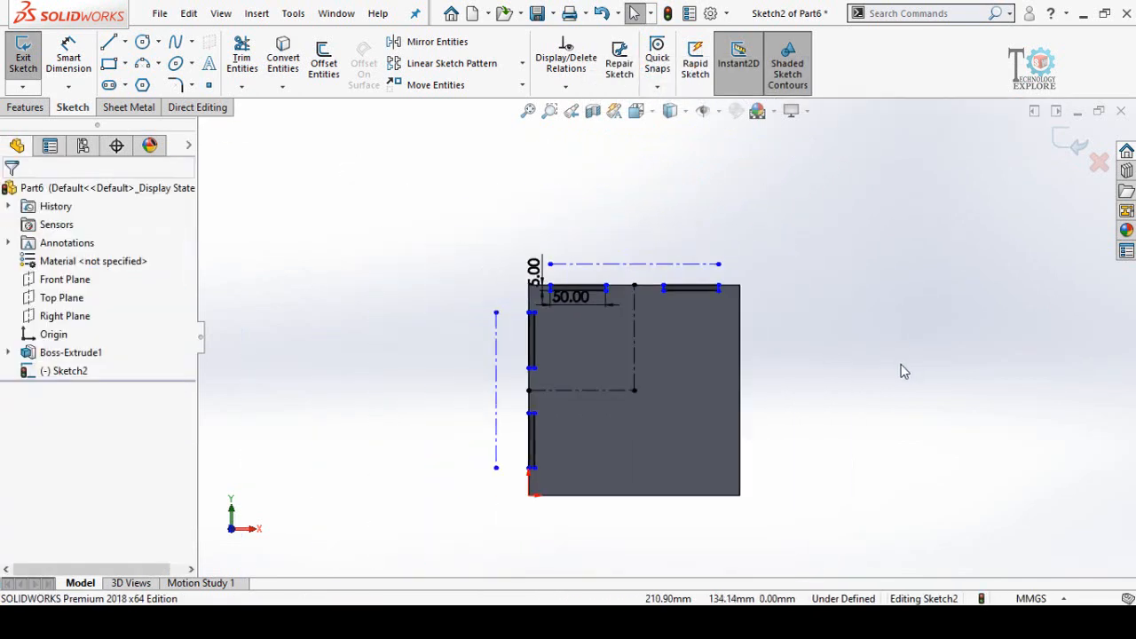
pyautogui.scroll(-2, 900, 370)
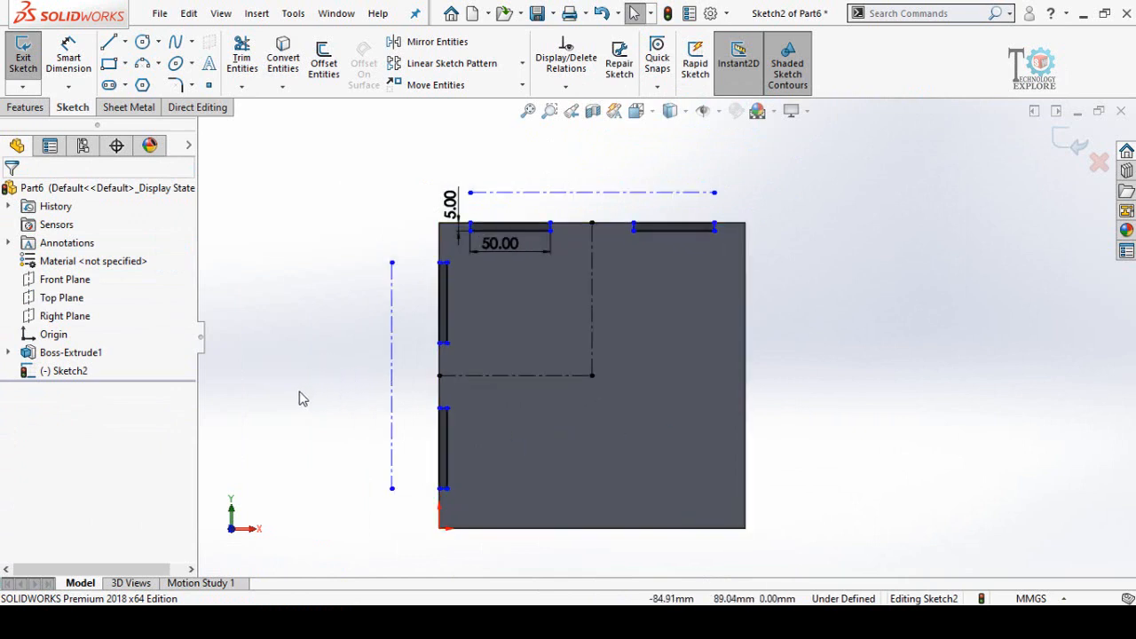
pyautogui.moveTo(276, 321); pyautogui.dragTo(278, 282, button='right')
pyautogui.scroll(-3, 734, 228)
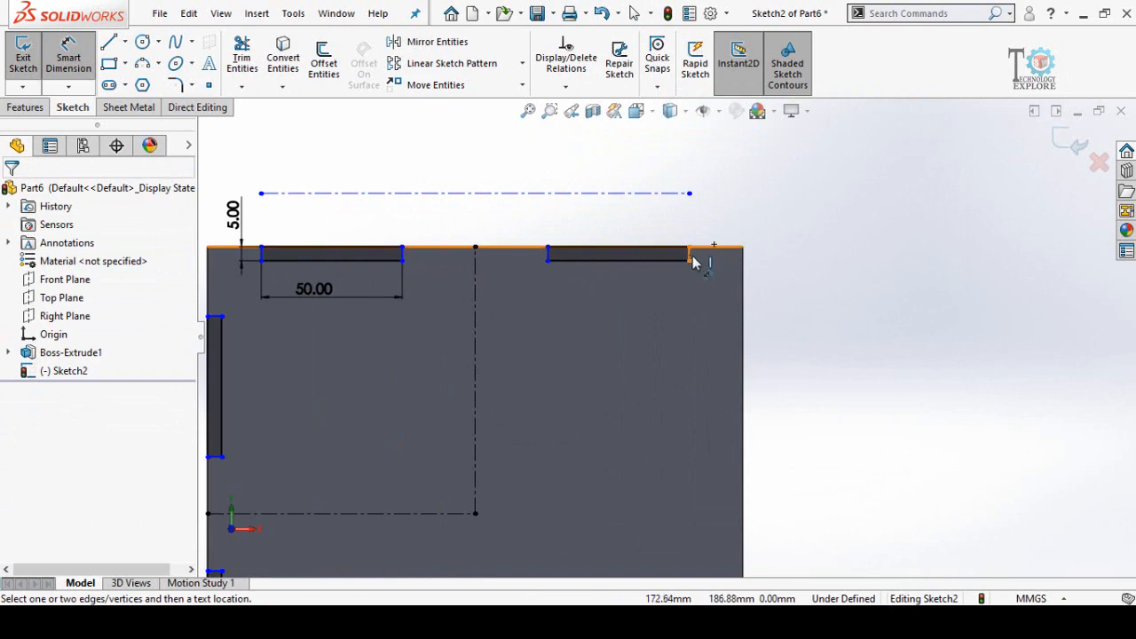
pyautogui.click(691, 258)
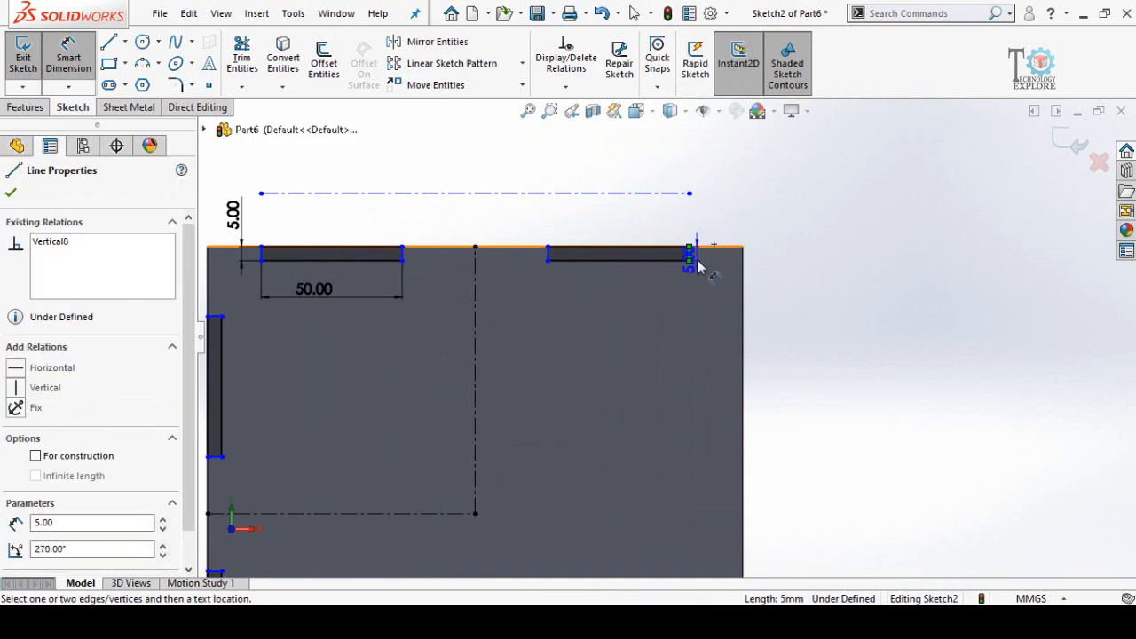
pyautogui.click(741, 266)
pyautogui.click(807, 317)
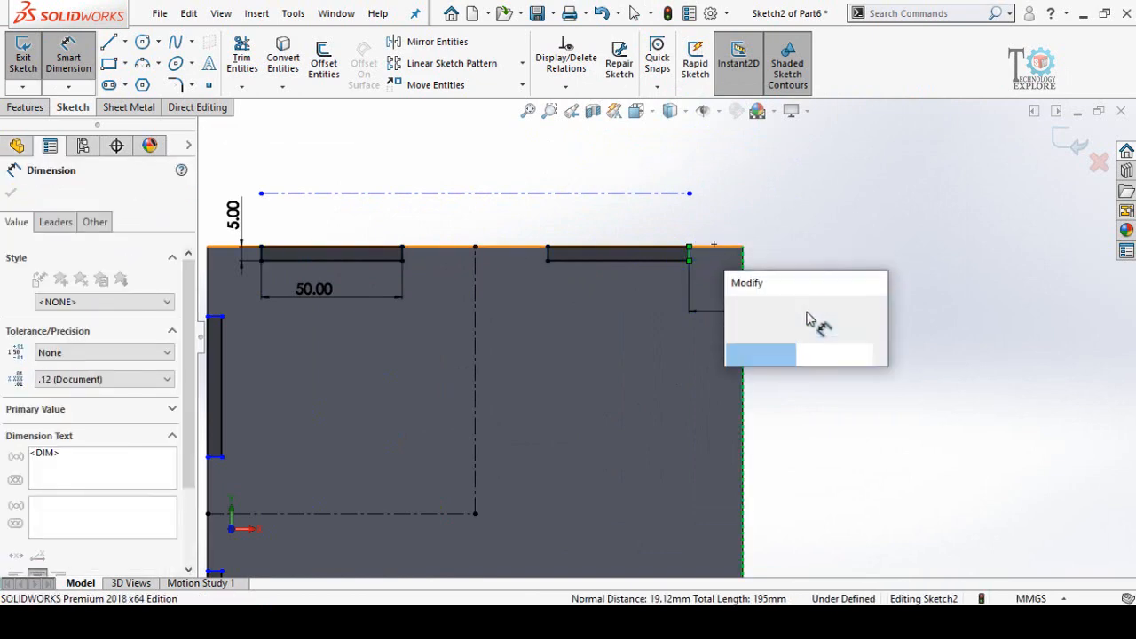
pyautogui.write('20')
pyautogui.press('Return')
# - Dimension the distance from the plate's top edge to the top of the upper left-edge rectangle as 20 mm
pyautogui.scroll(5, 652, 334)
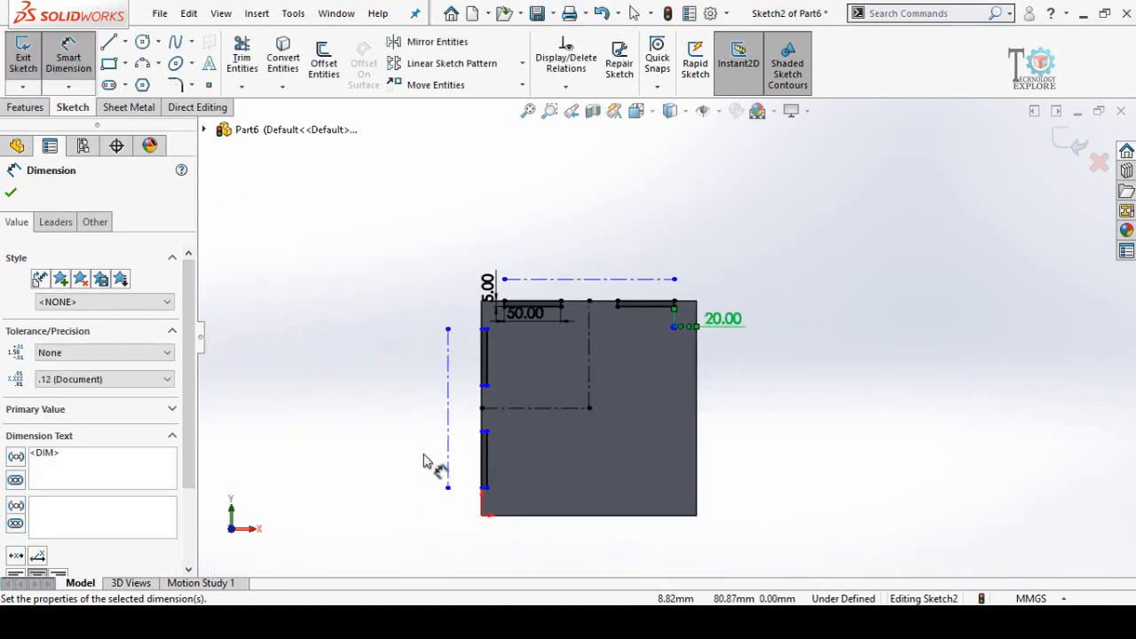
pyautogui.scroll(-3, 464, 438)
pyautogui.click(442, 204)
pyautogui.scroll(-2, 504, 216)
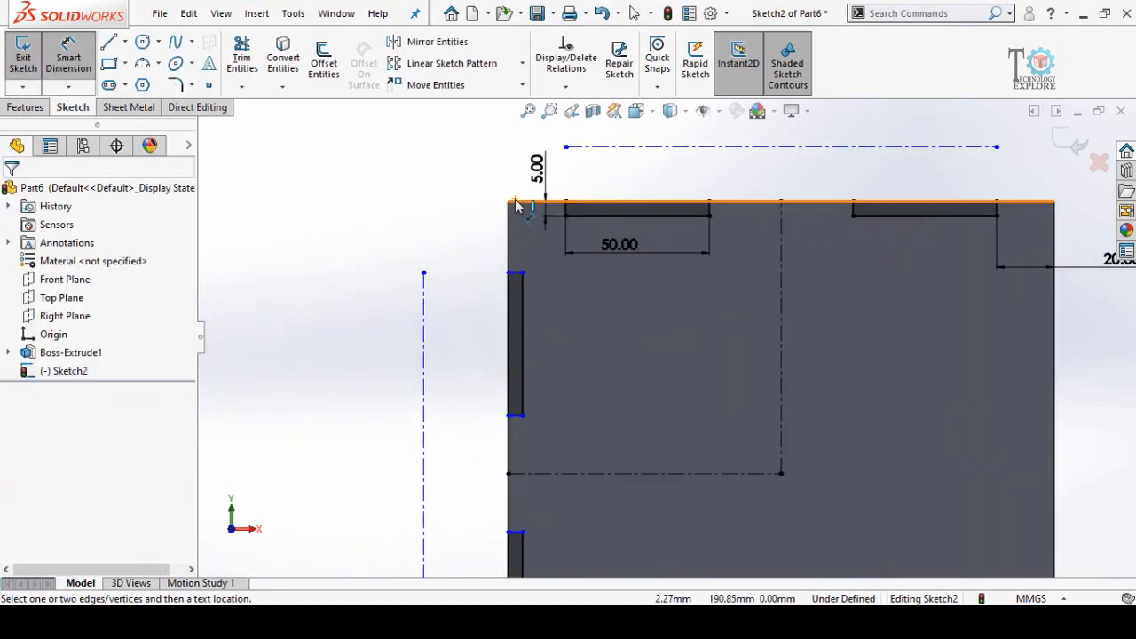
pyautogui.click(517, 203)
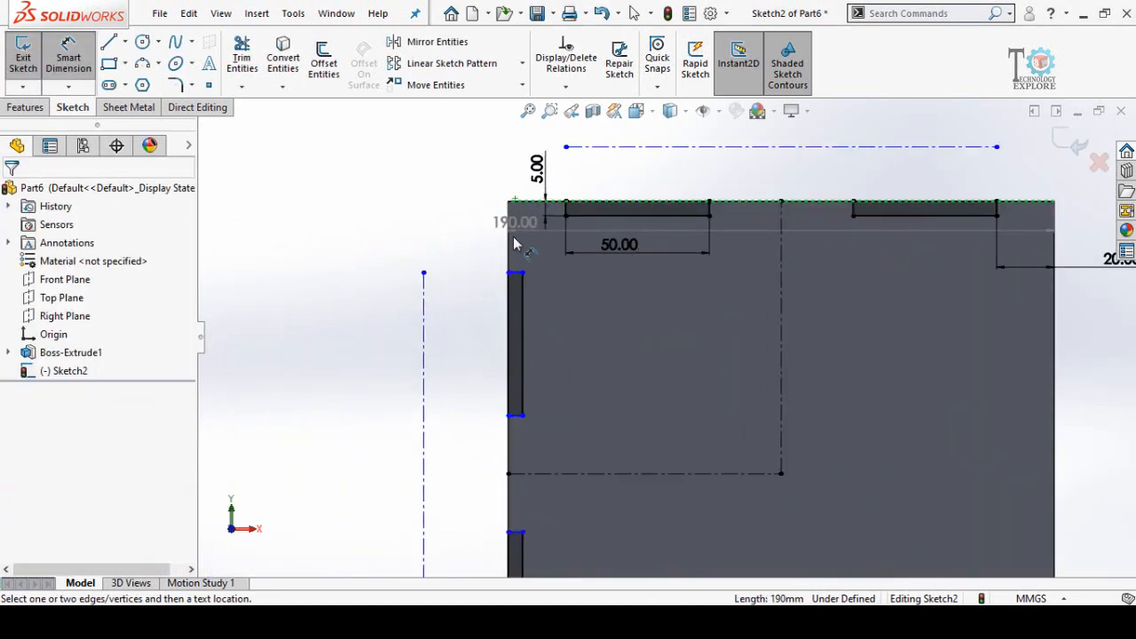
pyautogui.click(411, 208)
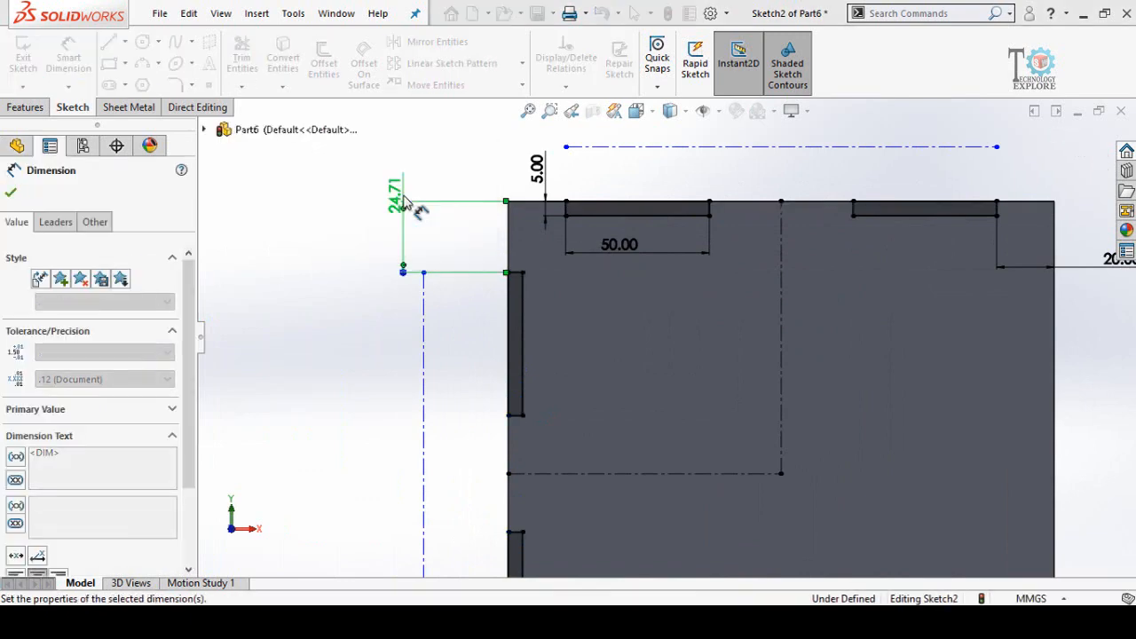
pyautogui.write('20')
pyautogui.press('Return')
pyautogui.click(395, 362)
# - Dimension the distance between the upper centerline and the plate's top edge as 20 mm
pyautogui.scroll(4, 444, 392)
pyautogui.scroll(-2, 869, 520)
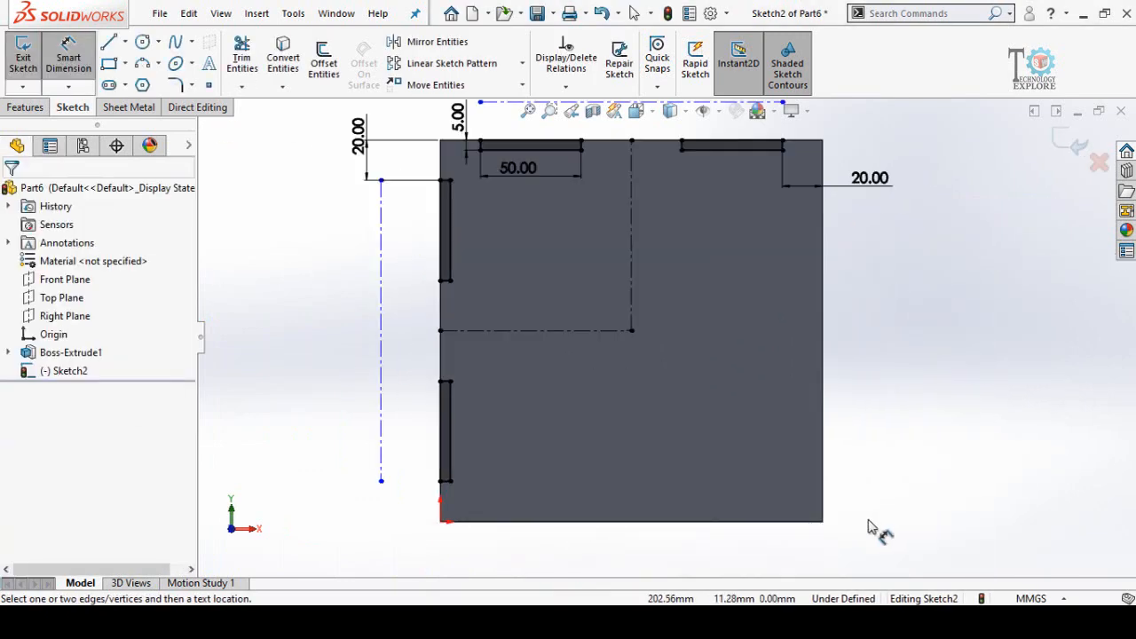
pyautogui.scroll(2, 746, 368)
pyautogui.scroll(-2, 692, 234)
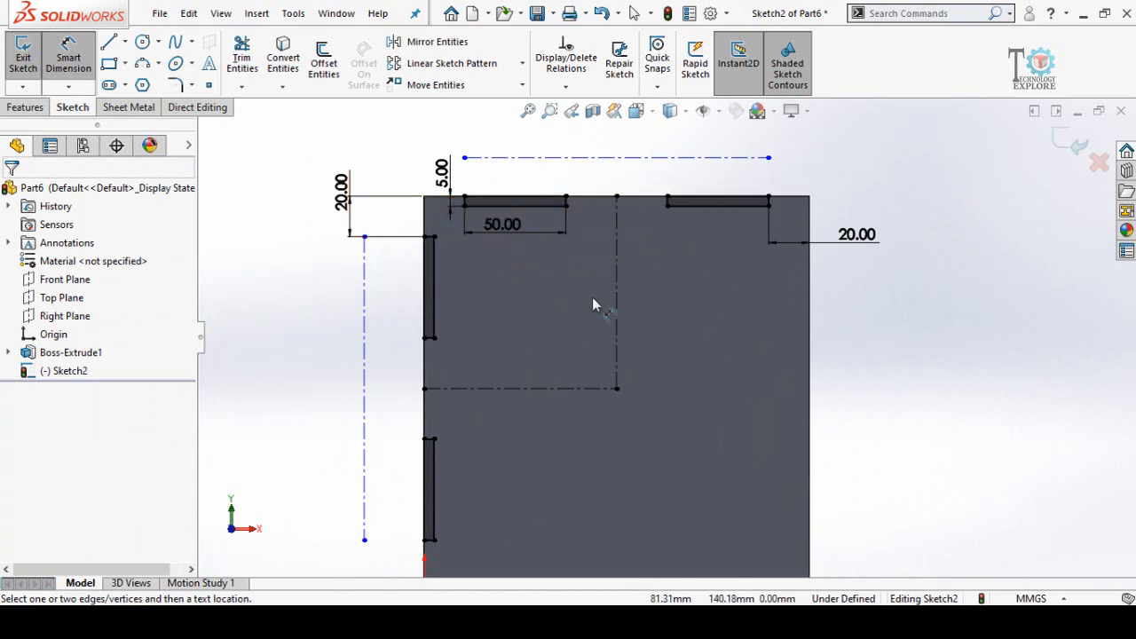
pyautogui.click(634, 198)
pyautogui.click(633, 158)
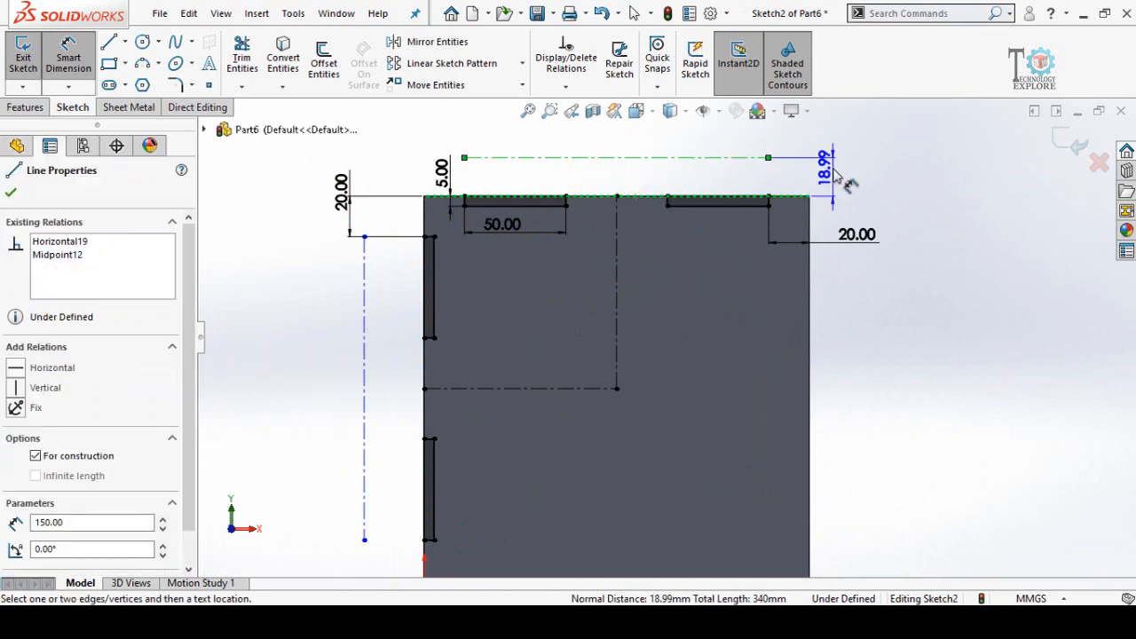
pyautogui.click(834, 175)
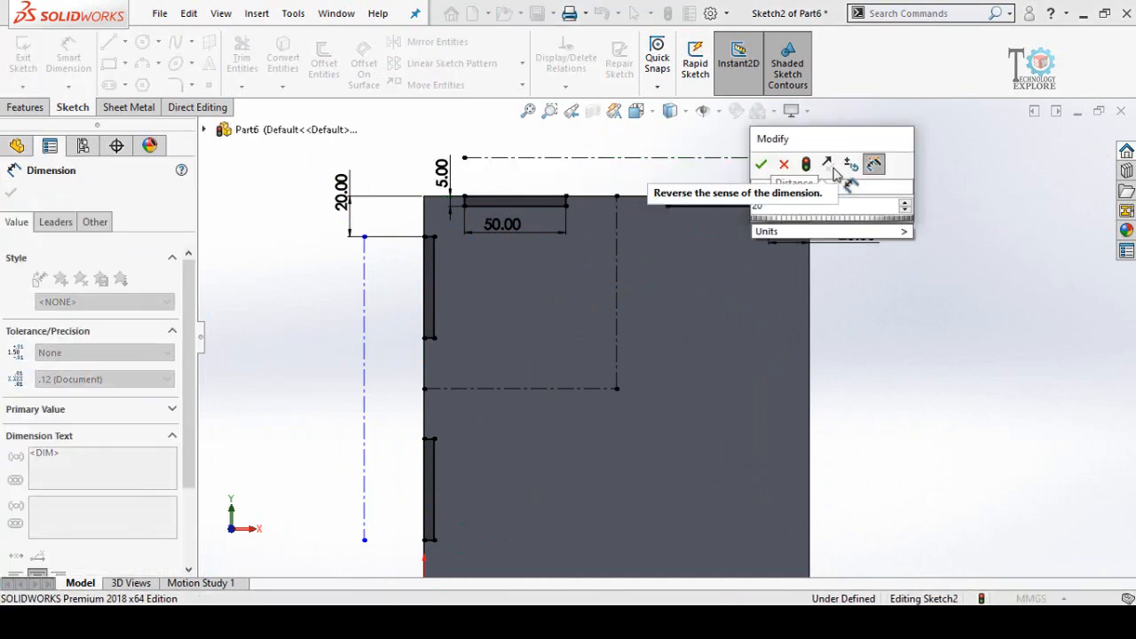
pyautogui.press('Return')
# - Dimension the distance between the left outer centerline and the plate's left edge as 20 mm and end dimensioning
pyautogui.scroll(3, 656, 297)
pyautogui.scroll(-3, 561, 373)
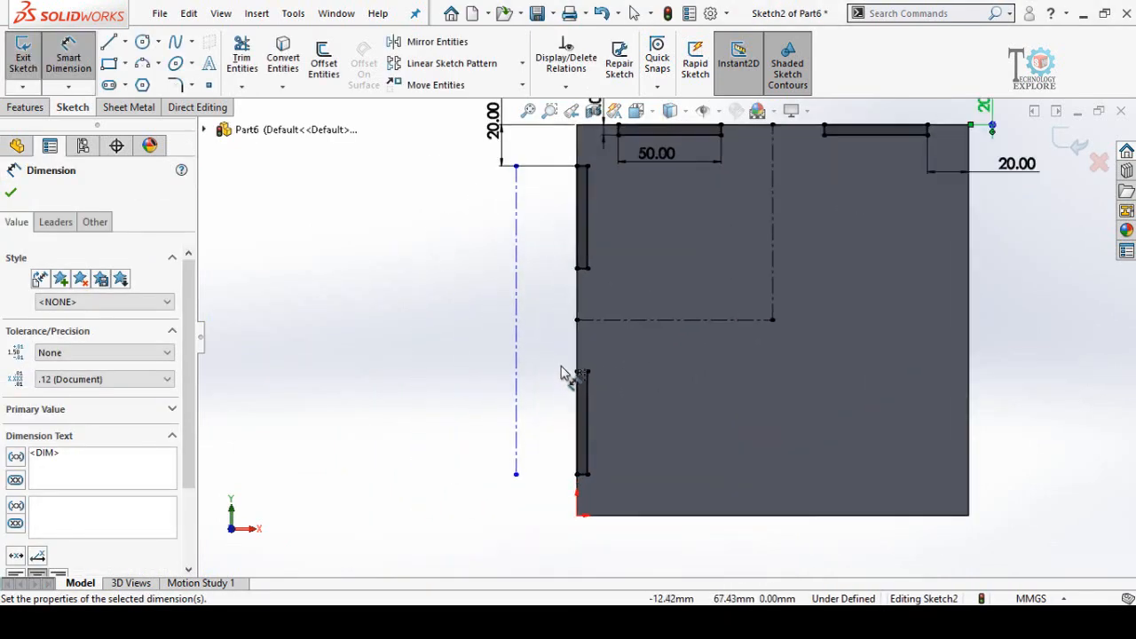
pyautogui.click(577, 364)
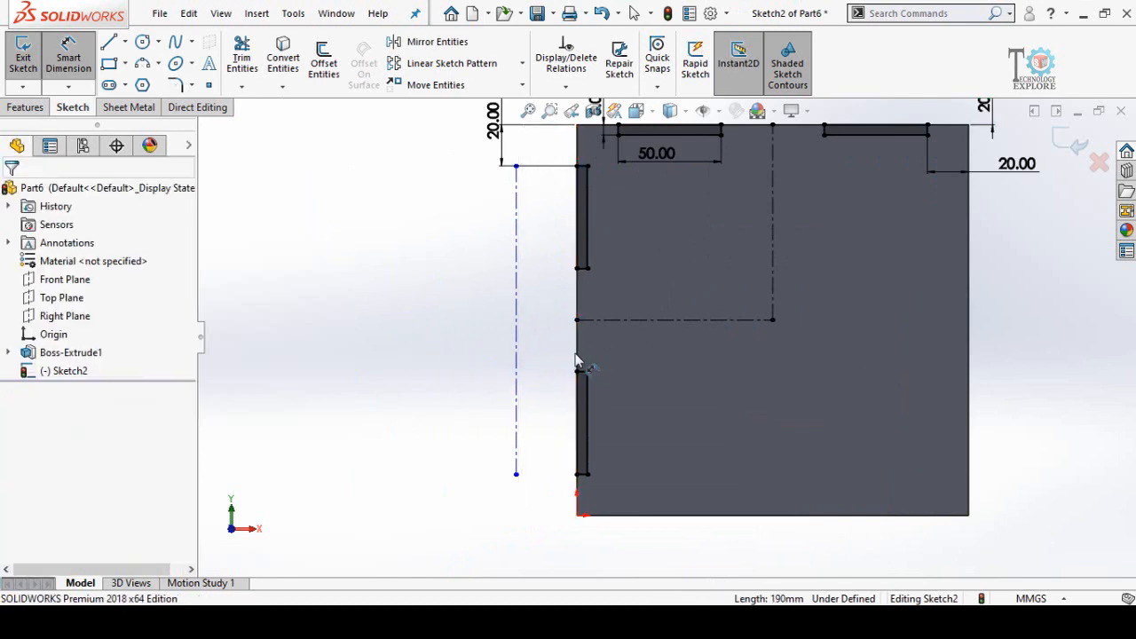
pyautogui.click(516, 367)
pyautogui.click(432, 380)
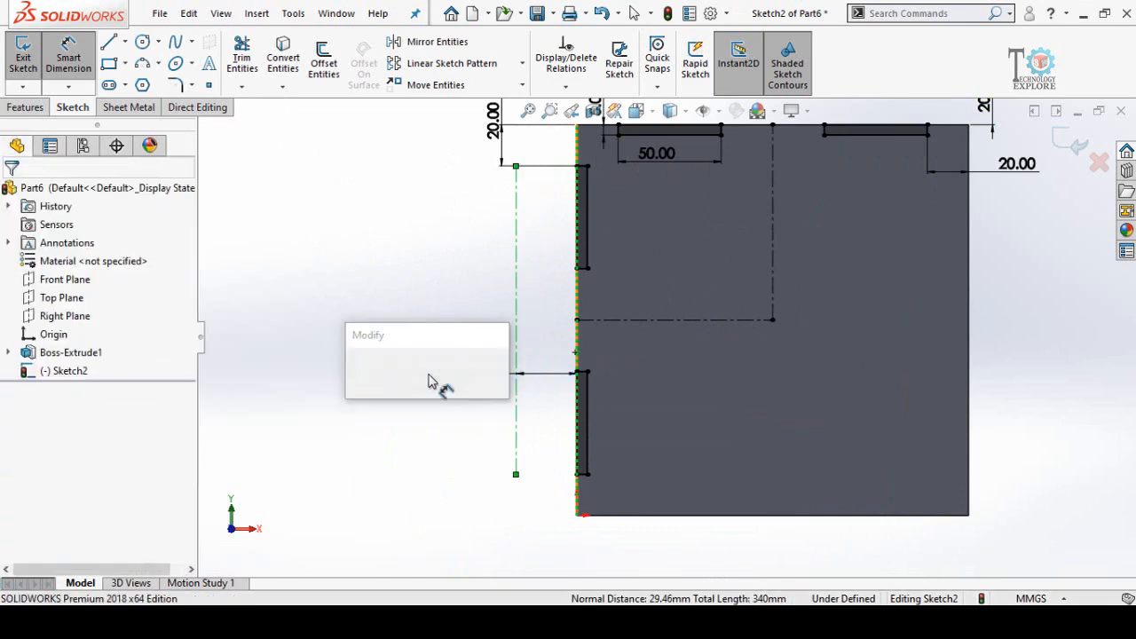
pyautogui.write('20')
pyautogui.press('Return')
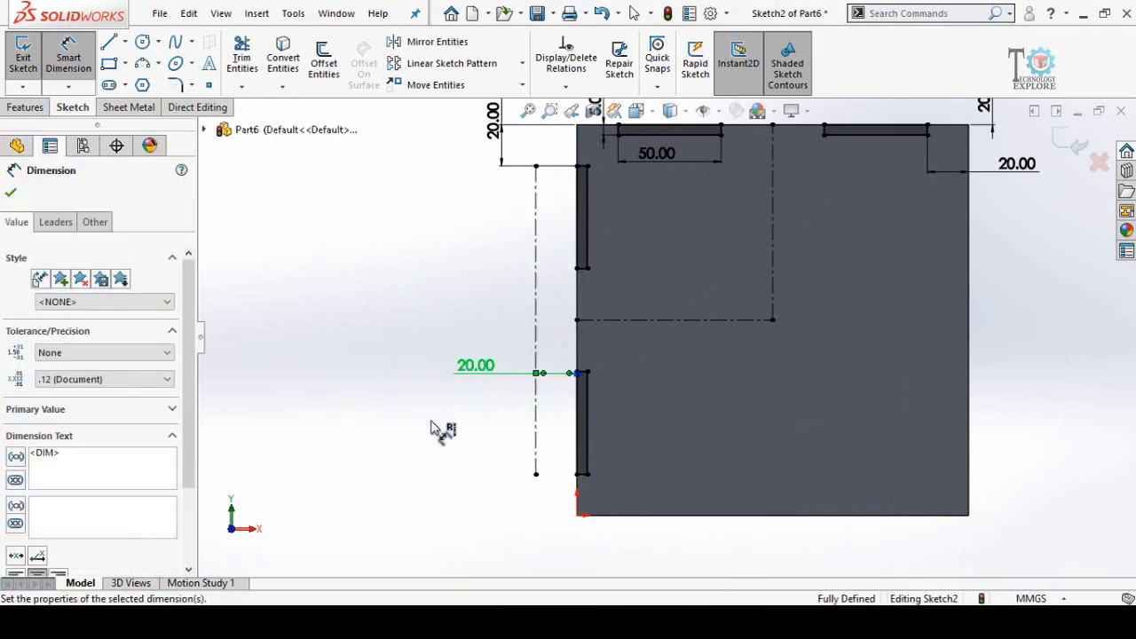
pyautogui.scroll(4, 643, 428)
pyautogui.scroll(-3, 792, 220)
pyautogui.press('Escape')
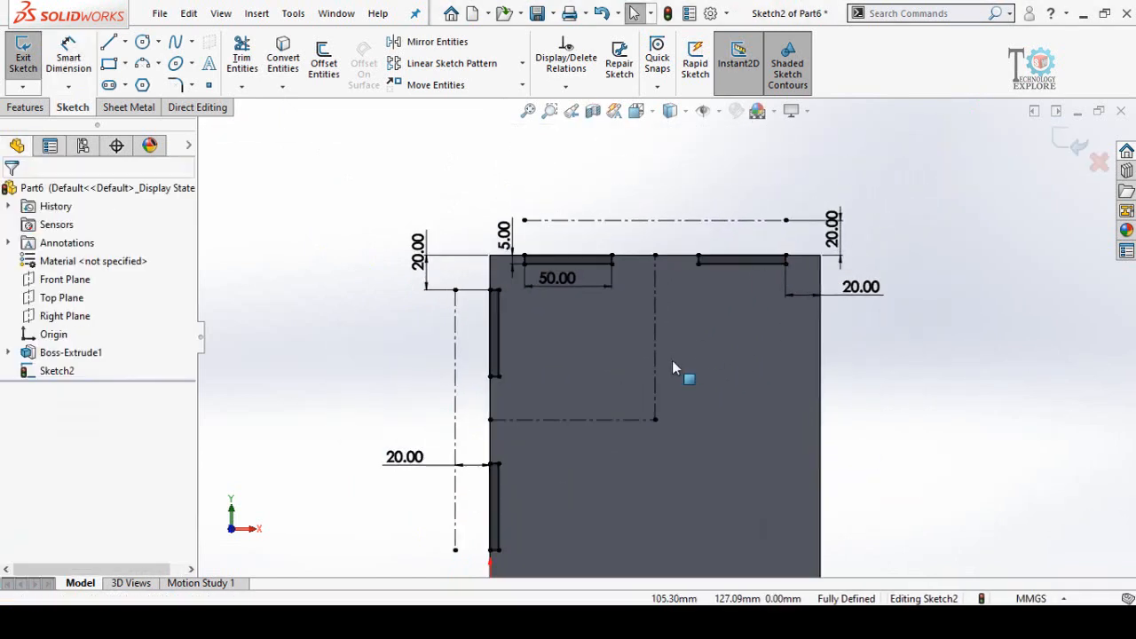
# - Mirror the two top-edge slot rectangles about the plate's horizontal centerline onto the bottom edge
pyautogui.scroll(2, 670, 360)
pyautogui.scroll(-1, 668, 362)
pyautogui.click(428, 42)
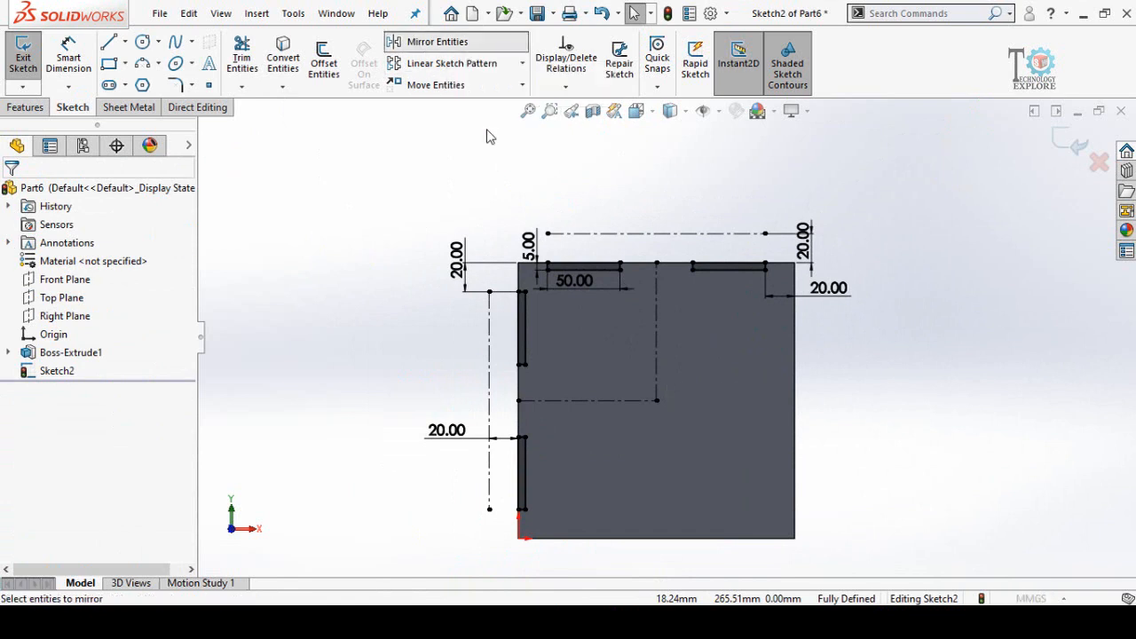
pyautogui.scroll(-1, 625, 295)
pyautogui.scroll(-1, 625, 294)
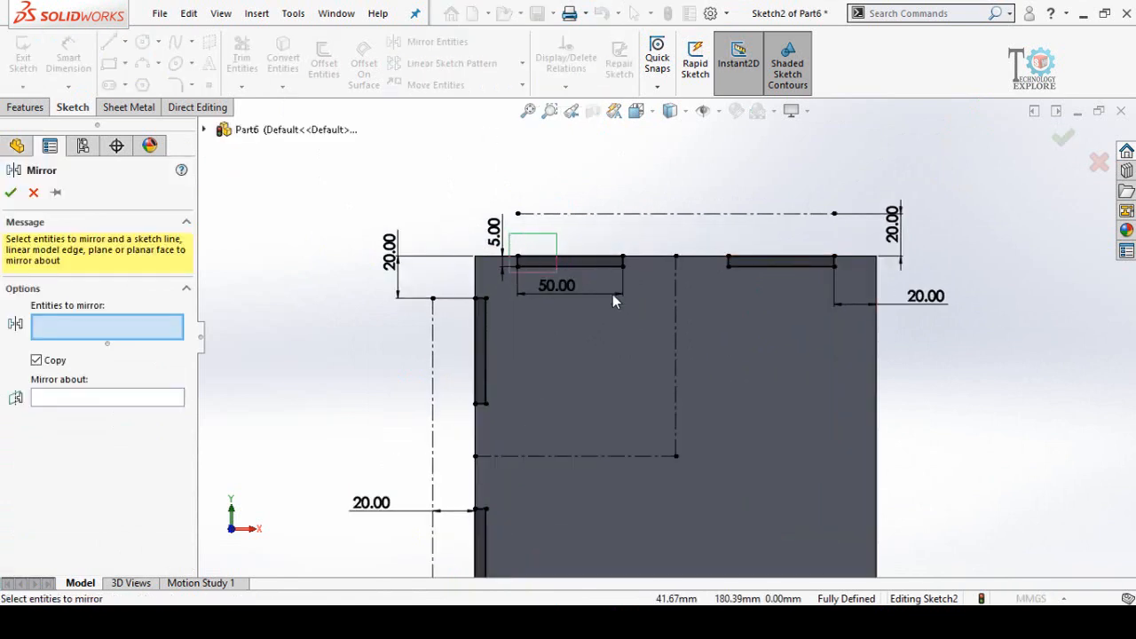
pyautogui.moveTo(615, 301); pyautogui.dragTo(845, 292)
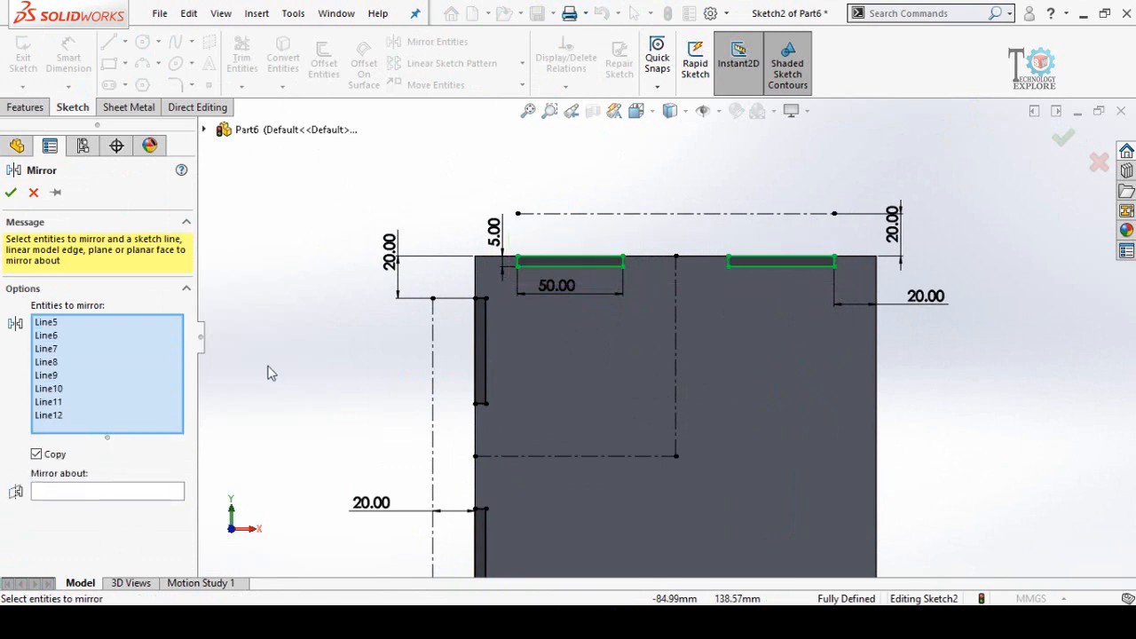
pyautogui.click(60, 494)
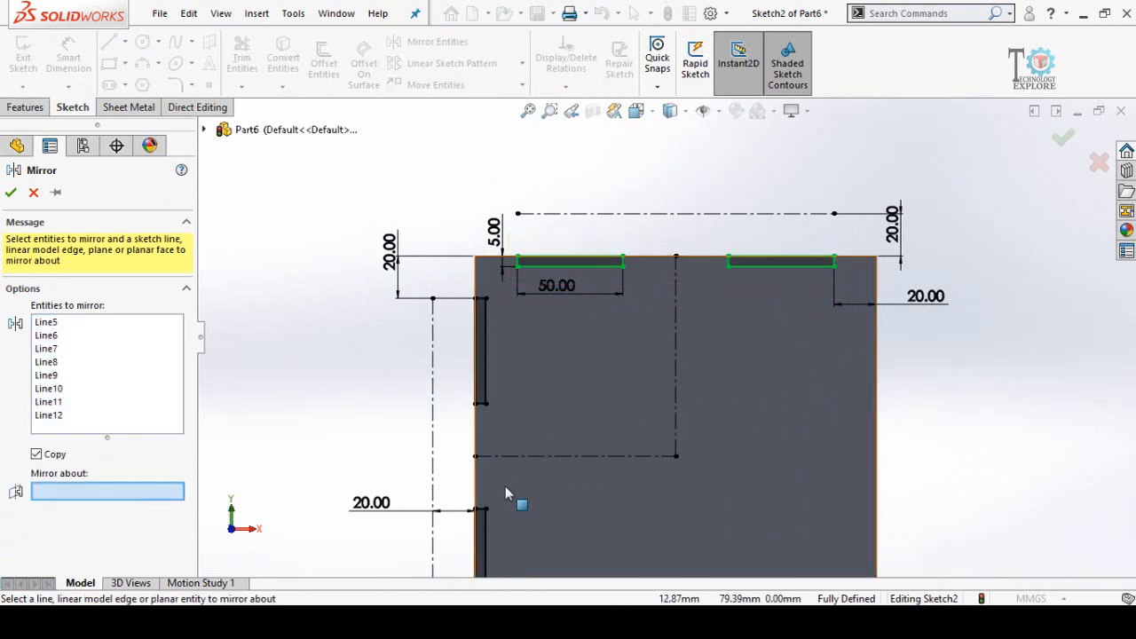
pyautogui.click(529, 457)
pyautogui.scroll(3, 745, 479)
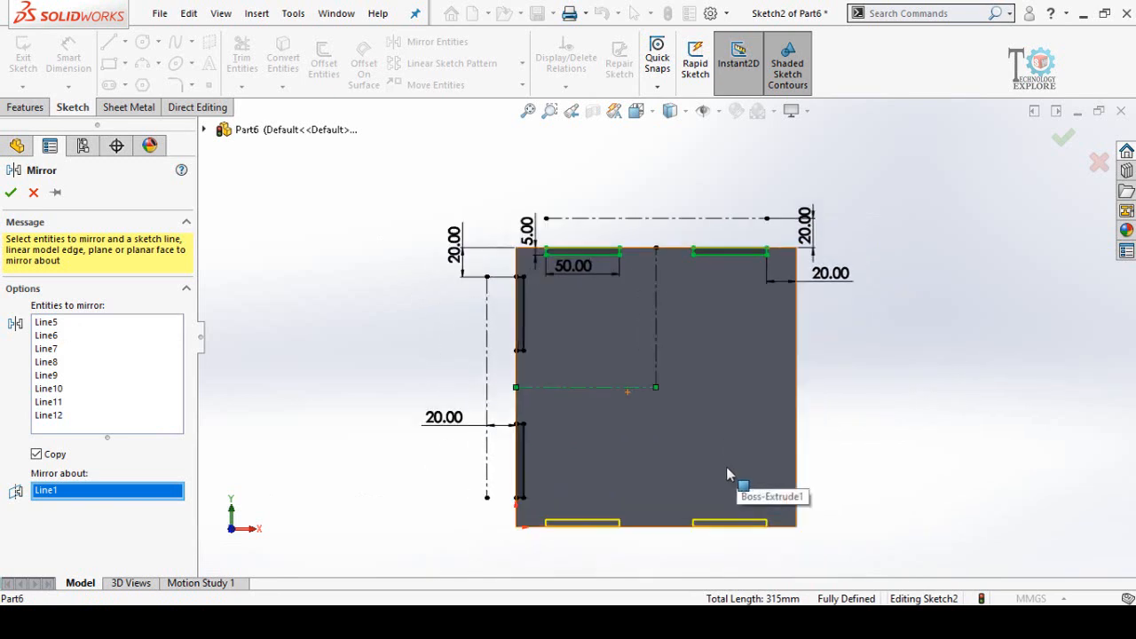
pyautogui.click(9, 192)
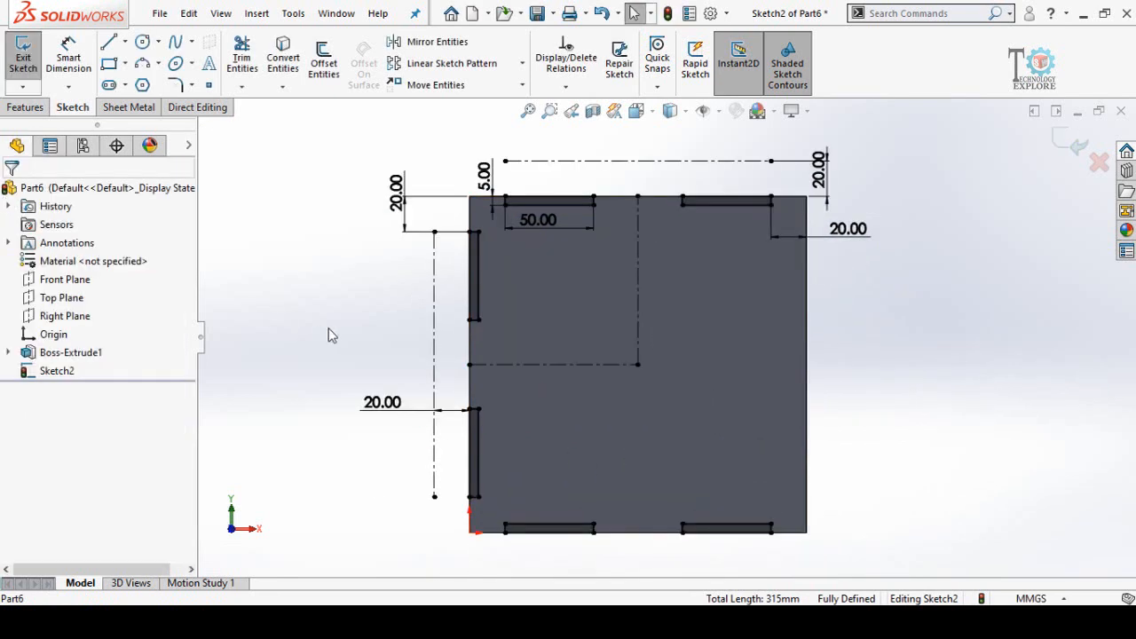
# - Mirror the two left-edge slot rectangles about the plate's vertical centerline onto the right edge
pyautogui.moveTo(459, 231); pyautogui.dragTo(490, 506)
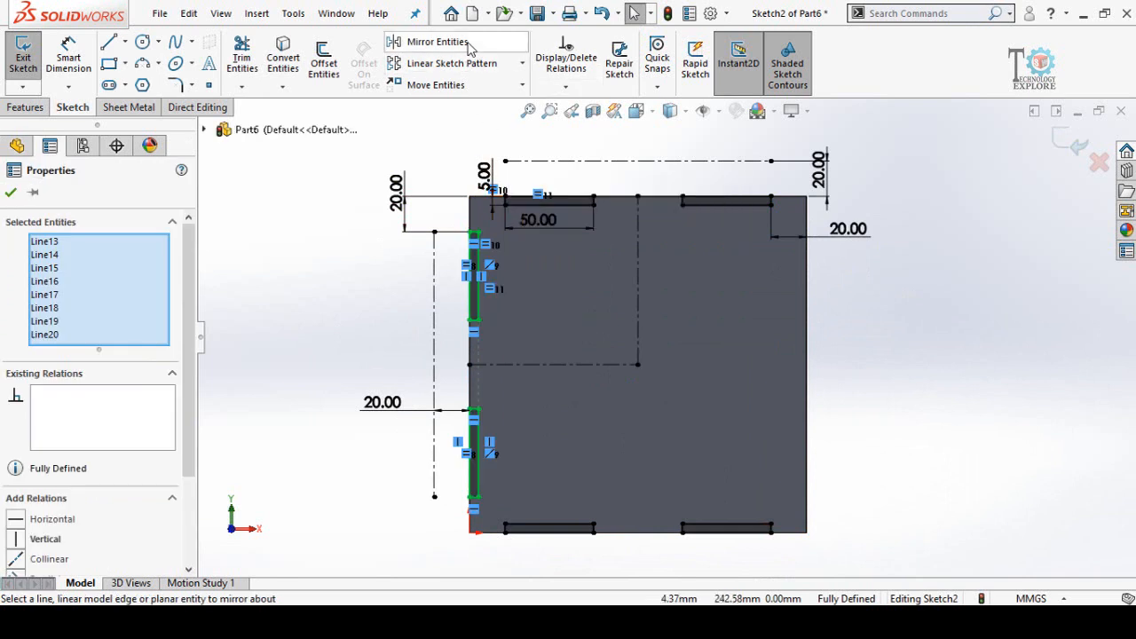
pyautogui.click(416, 42)
pyautogui.click(62, 484)
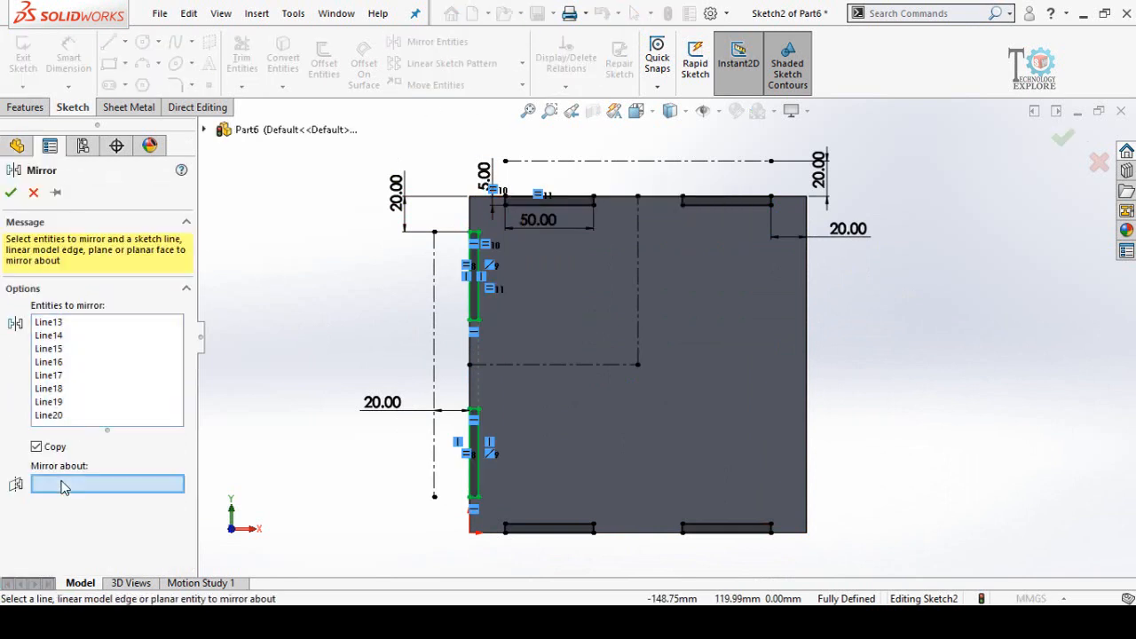
pyautogui.click(637, 348)
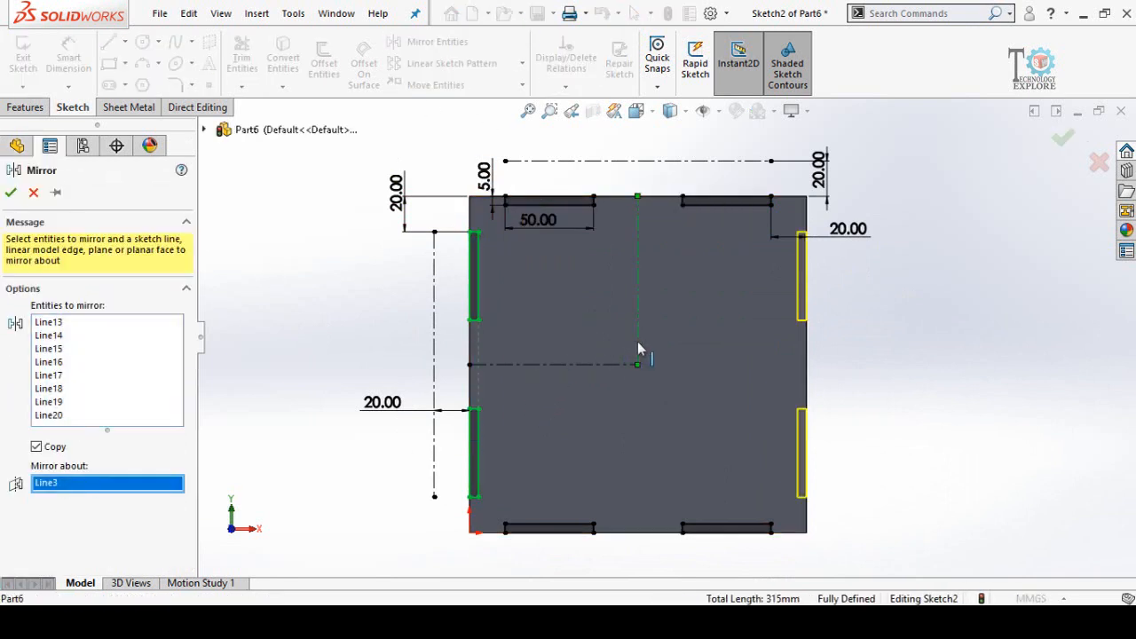
pyautogui.click(10, 194)
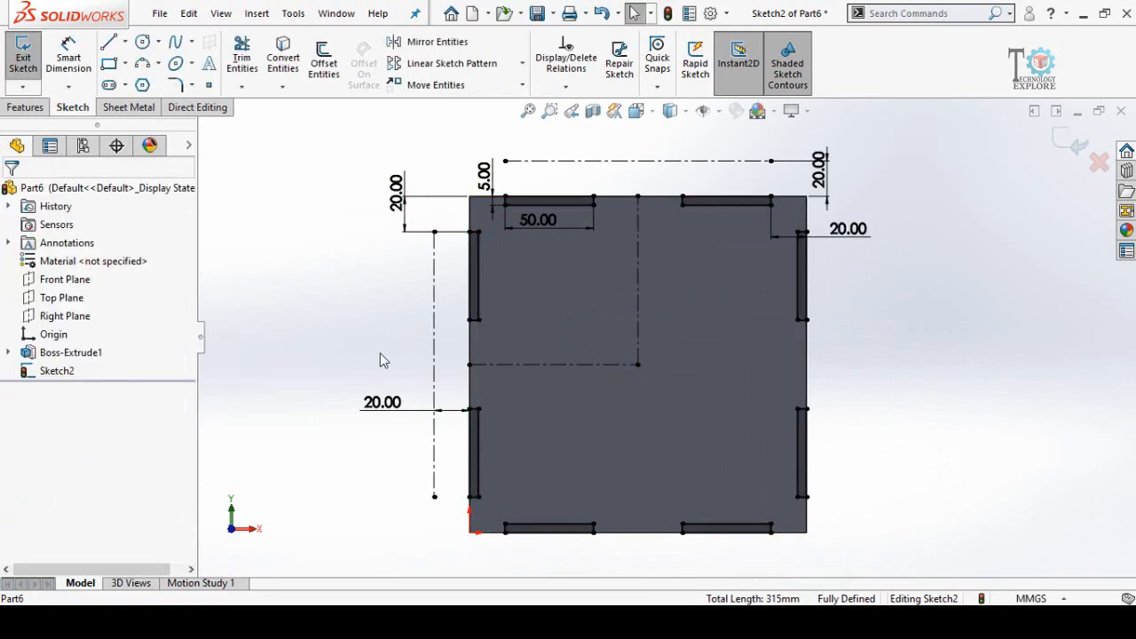
# - Extrude-cut the eight edge slot rectangles through the plate with a blind depth of 5 mm
pyautogui.scroll(3, 685, 368)
pyautogui.scroll(-4, 654, 464)
pyautogui.moveTo(654, 464)
pyautogui.mouseDown(button='middle')
pyautogui.moveTo(639, 349)
pyautogui.moveTo(602, 328)
pyautogui.mouseUp(button='middle')
pyautogui.click(34, 110)
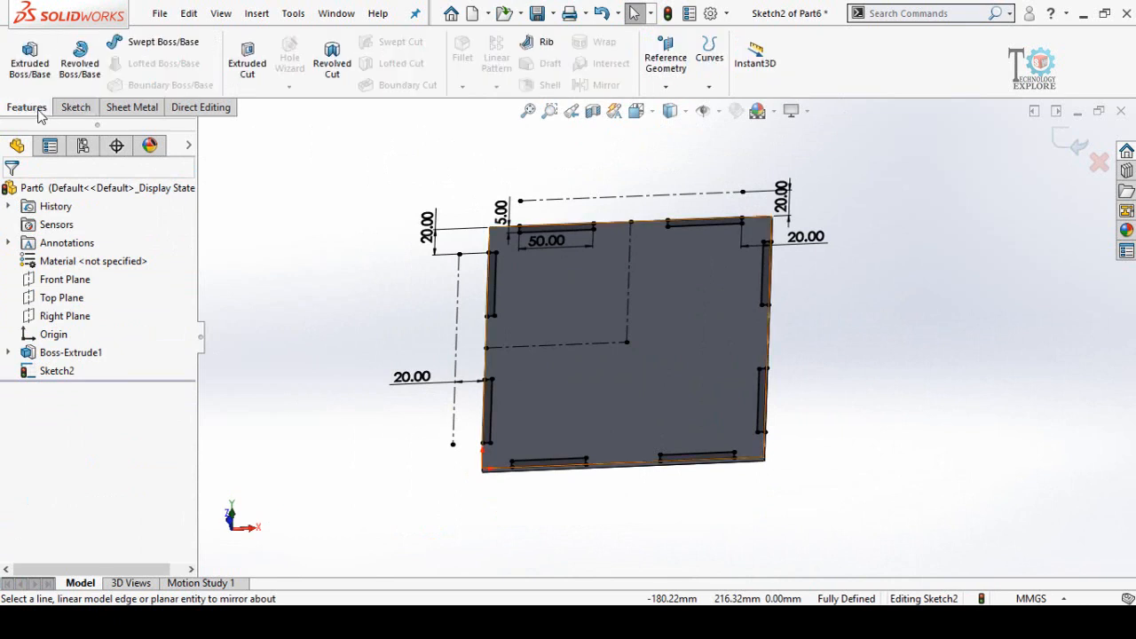
pyautogui.click(257, 78)
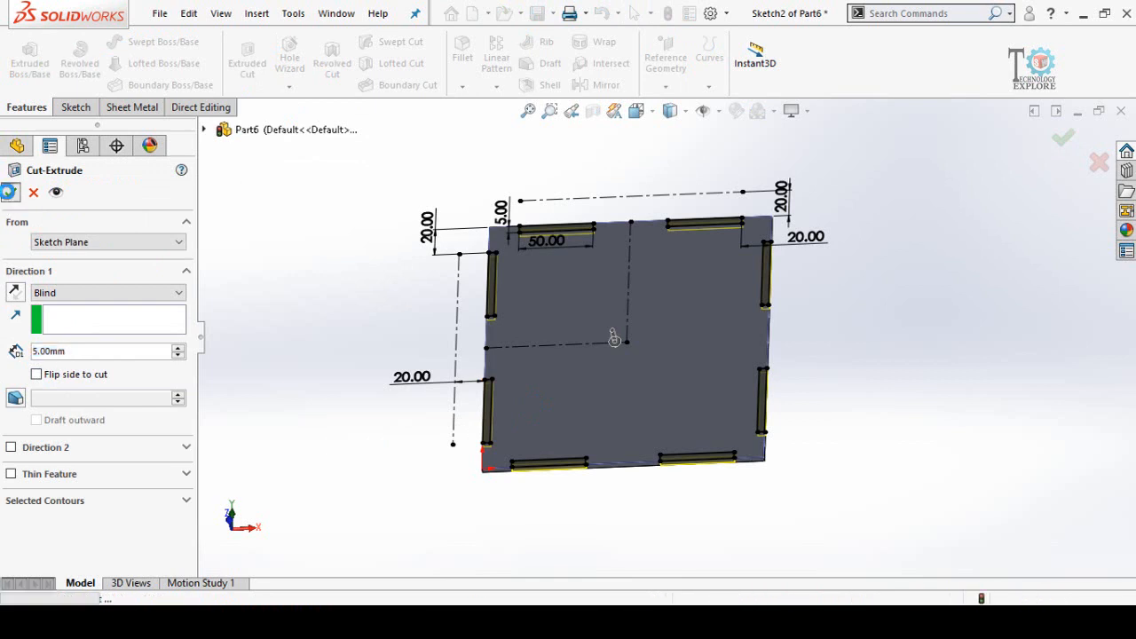
pyautogui.click(11, 195)
pyautogui.moveTo(409, 348)
pyautogui.mouseDown(button='middle')
pyautogui.moveTo(405, 358)
pyautogui.moveTo(413, 332)
pyautogui.moveTo(410, 348)
pyautogui.mouseUp(button='middle')
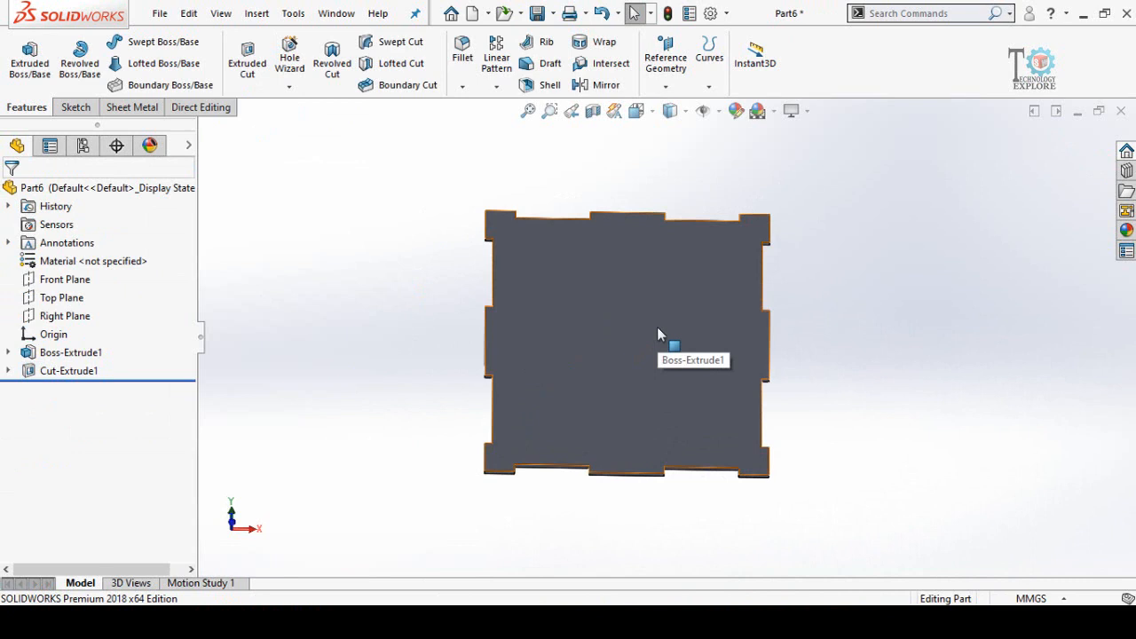
pyautogui.moveTo(635, 351); pyautogui.dragTo(629, 337, button='middle')
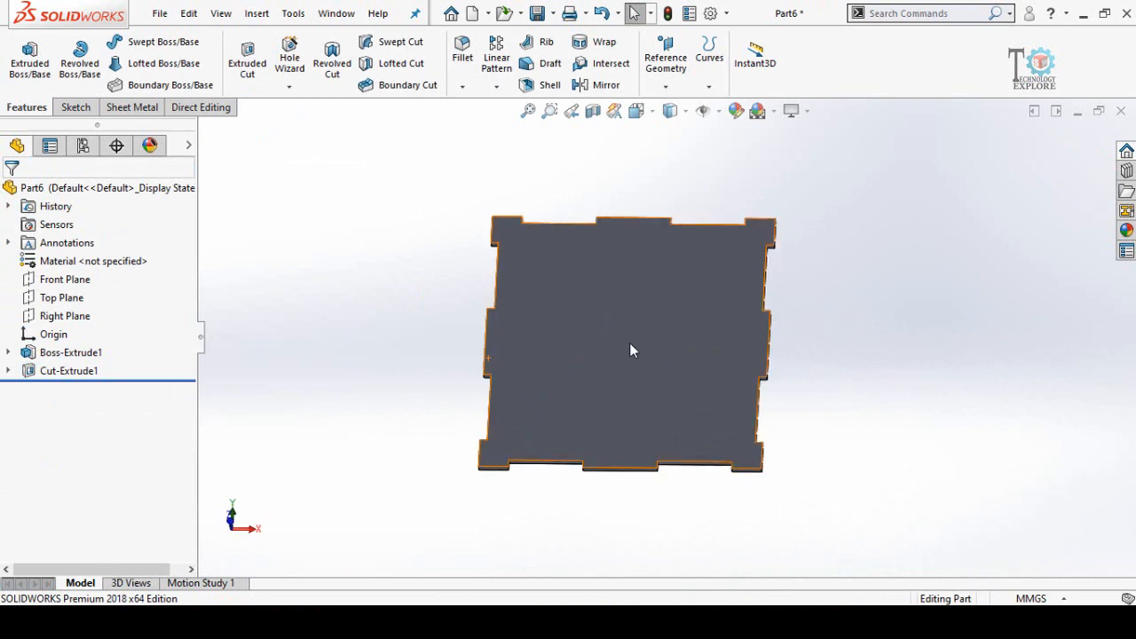
# - Save the part as Base in the Box1 folder on the desktop
pyautogui.hotkey('ctrl', 's')
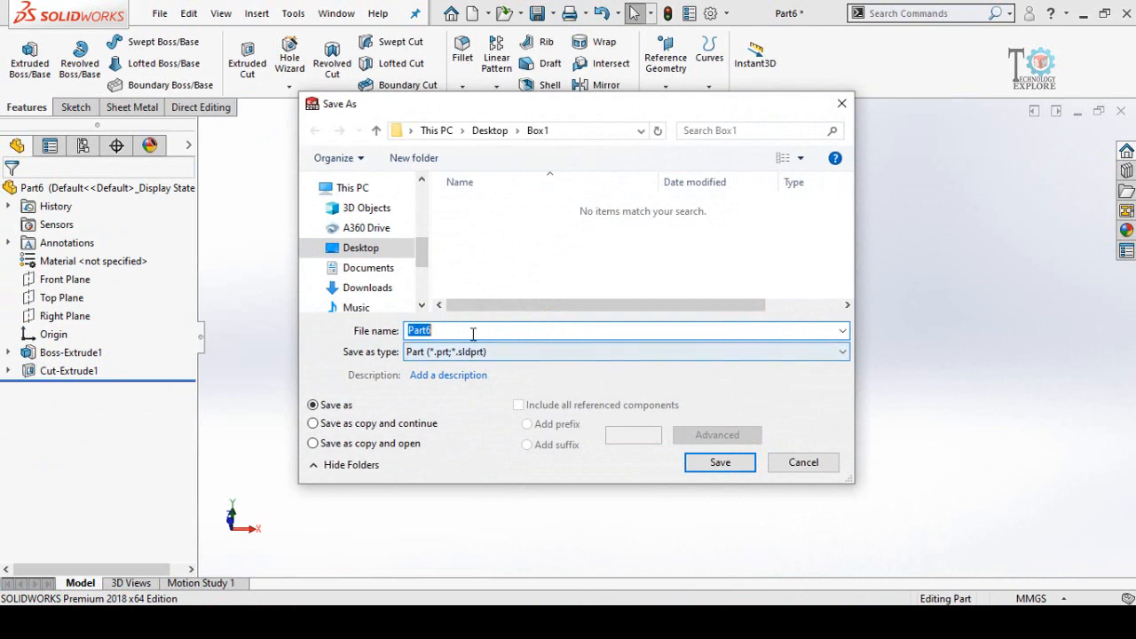
pyautogui.write('Ba')
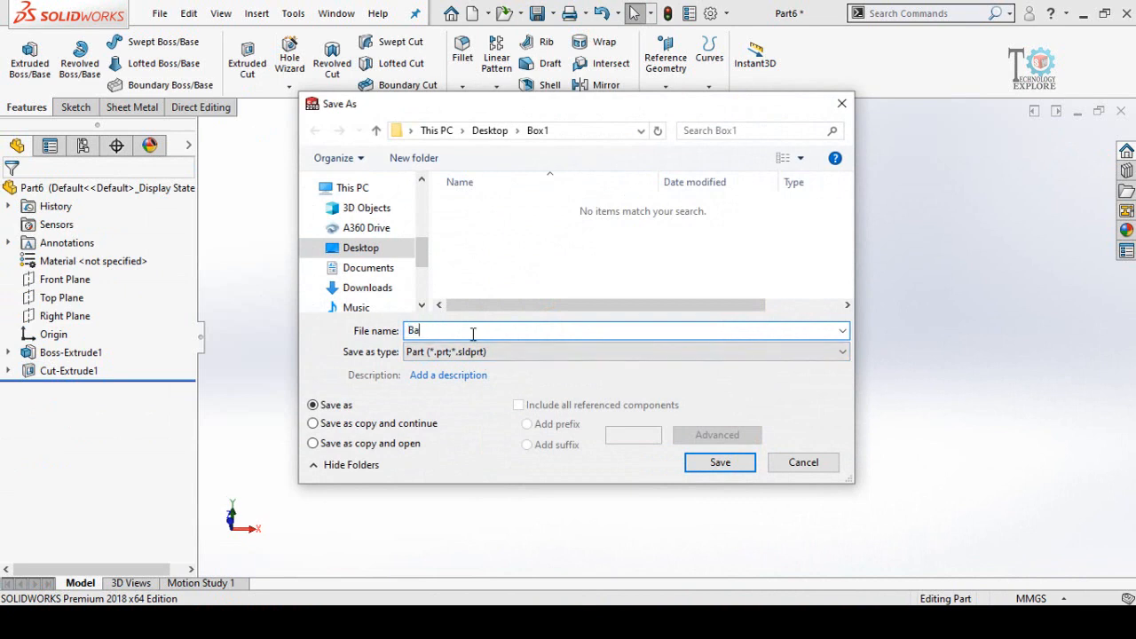
pyautogui.write('se')
pyautogui.press('Return')
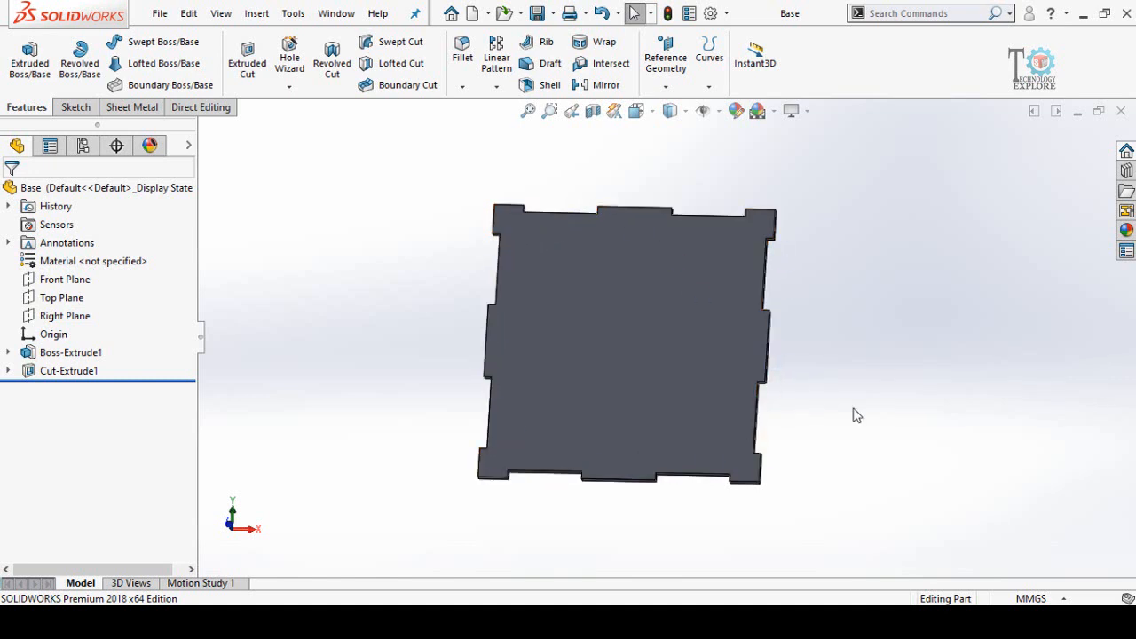
# - Create a new assembly from the Assembly template and place the Base part in it
pyautogui.hotkey('ctrl', 'n')
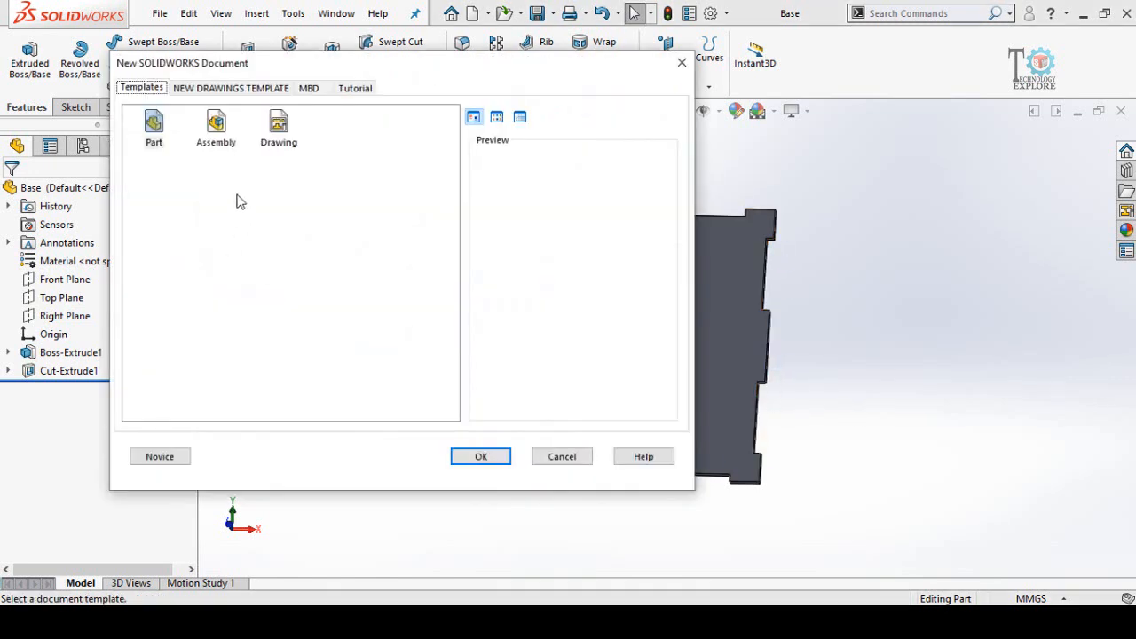
pyautogui.click(217, 129)
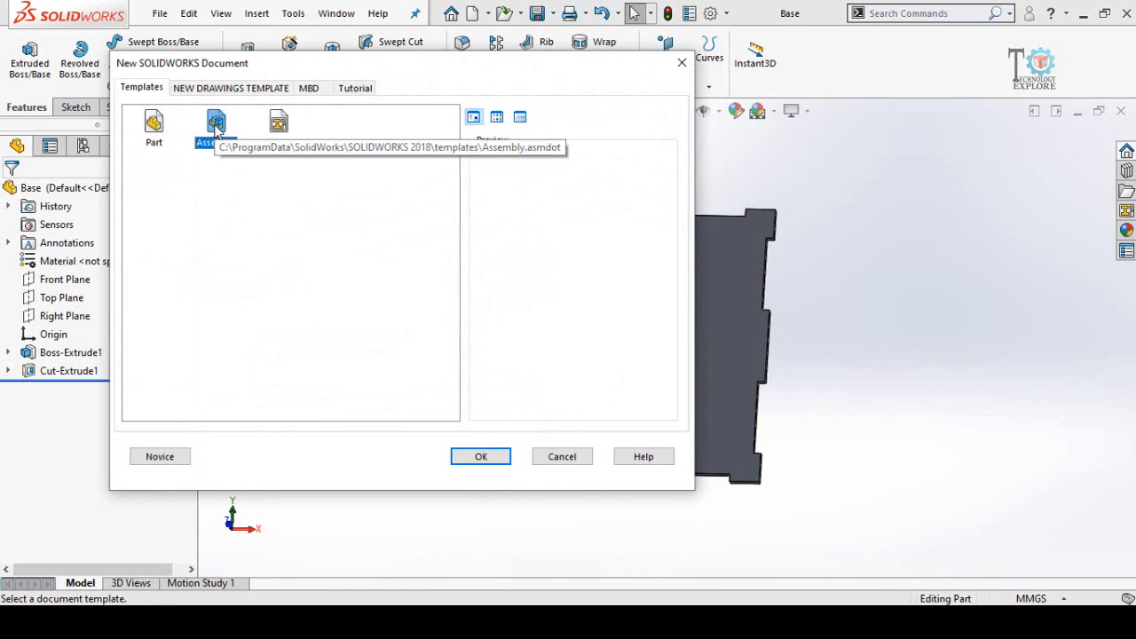
pyautogui.doubleClick(216, 128)
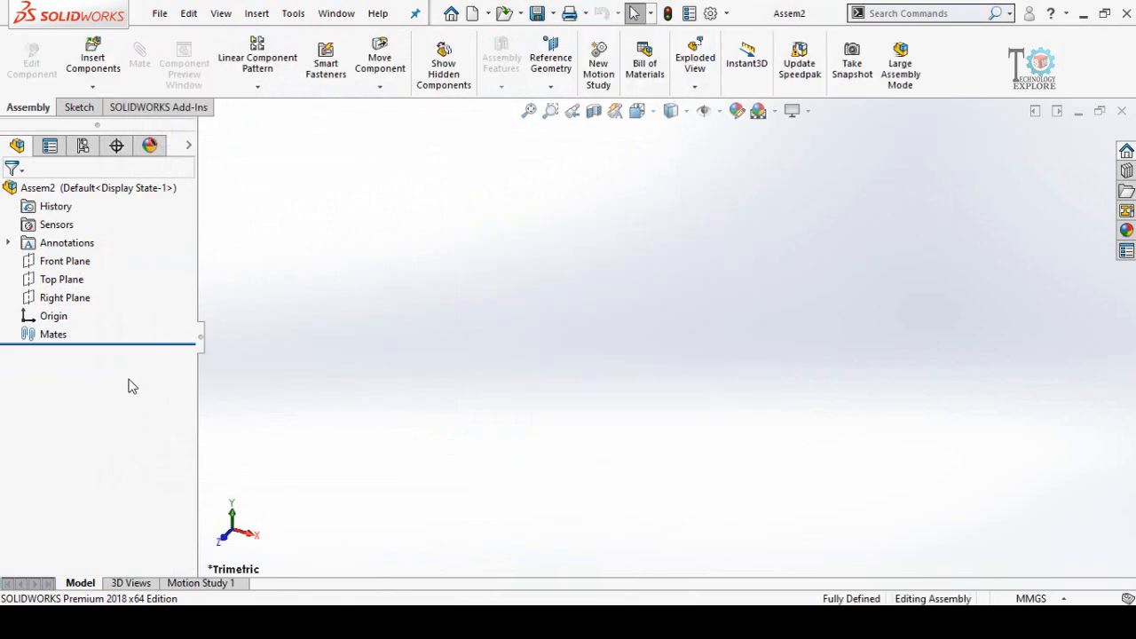
pyautogui.click(31, 392)
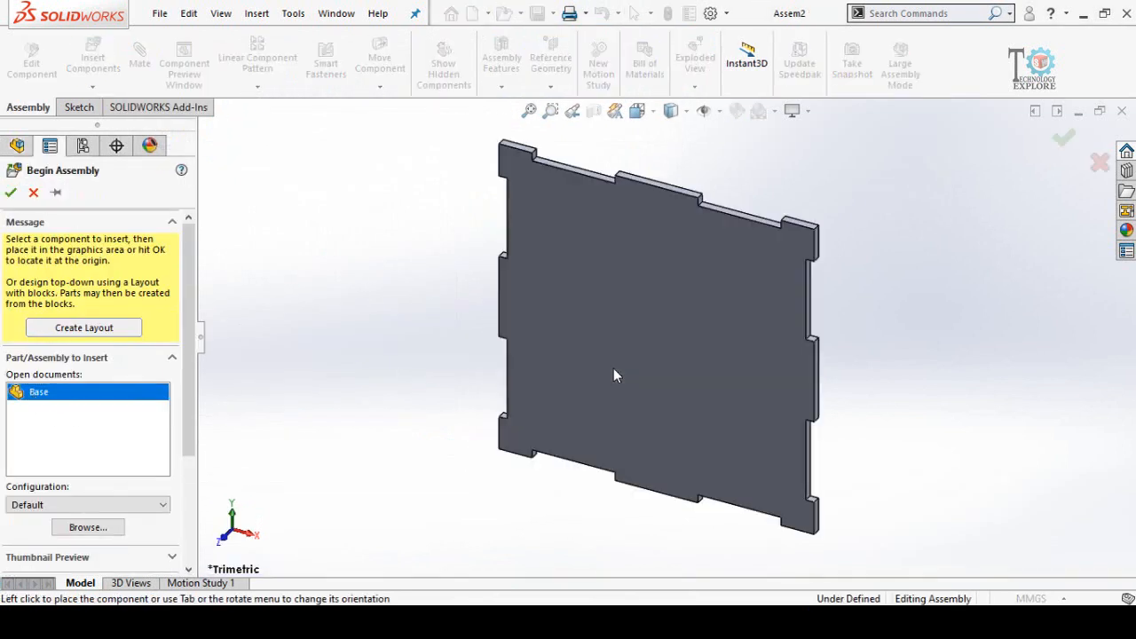
pyautogui.click(596, 362)
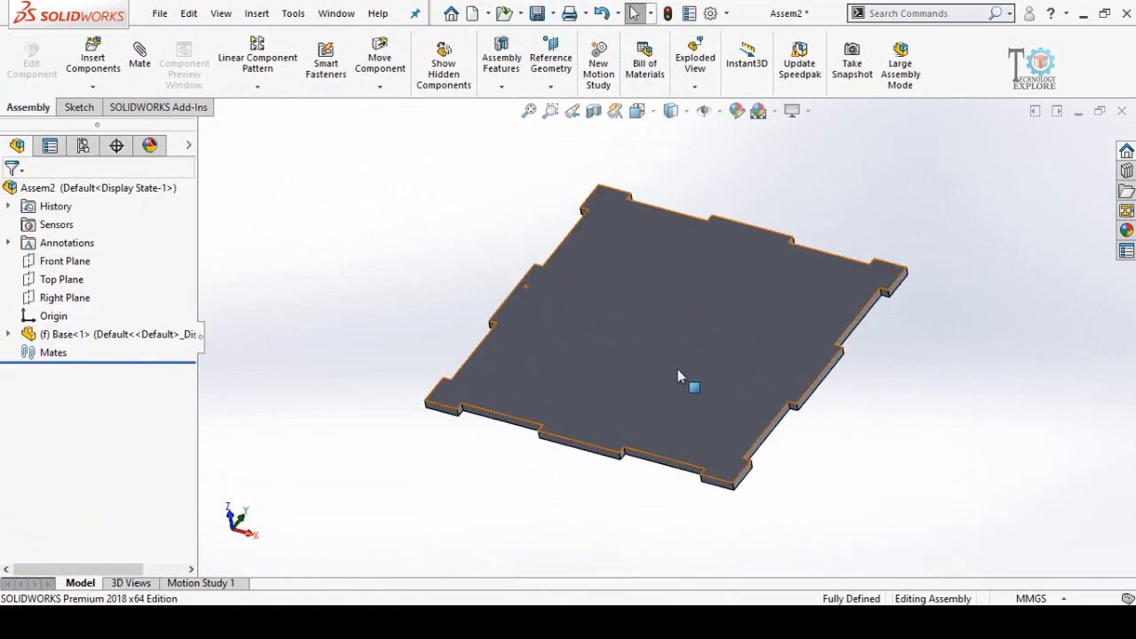
# - Insert a new part into the assembly, positioned on the recessed face of the left slot along the base plate's front edge
pyautogui.click(94, 87)
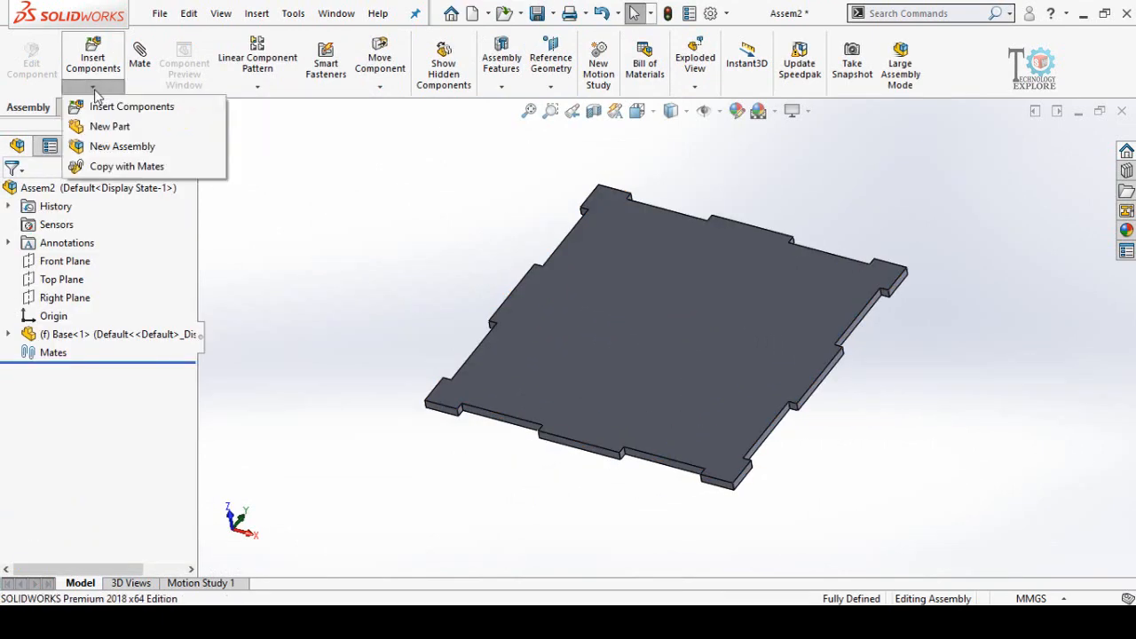
pyautogui.click(130, 130)
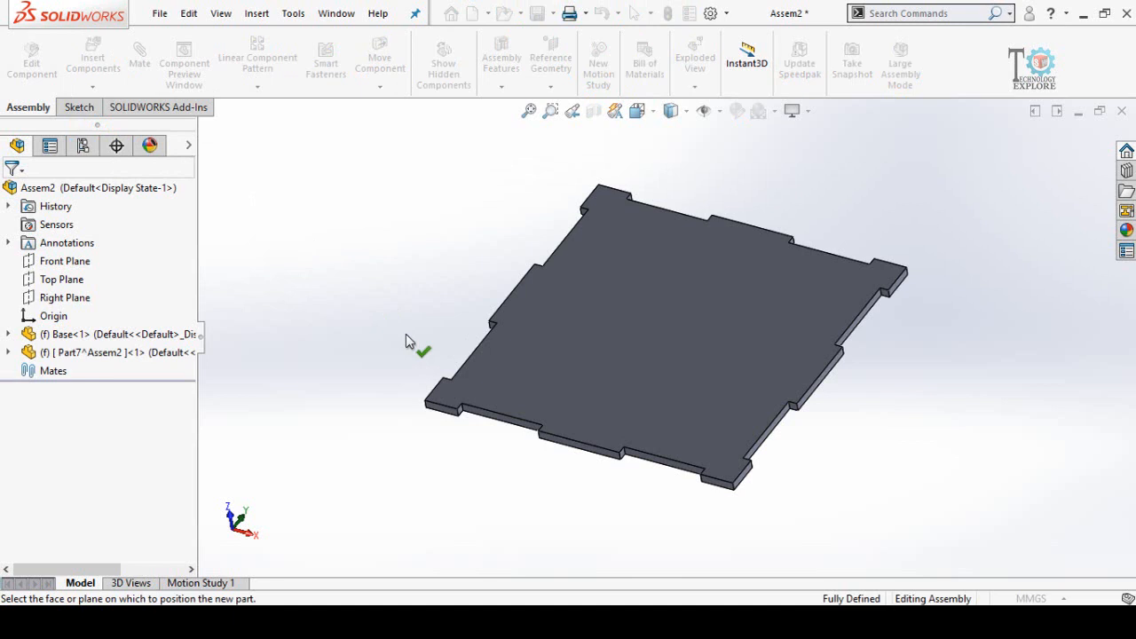
pyautogui.scroll(-3, 472, 432)
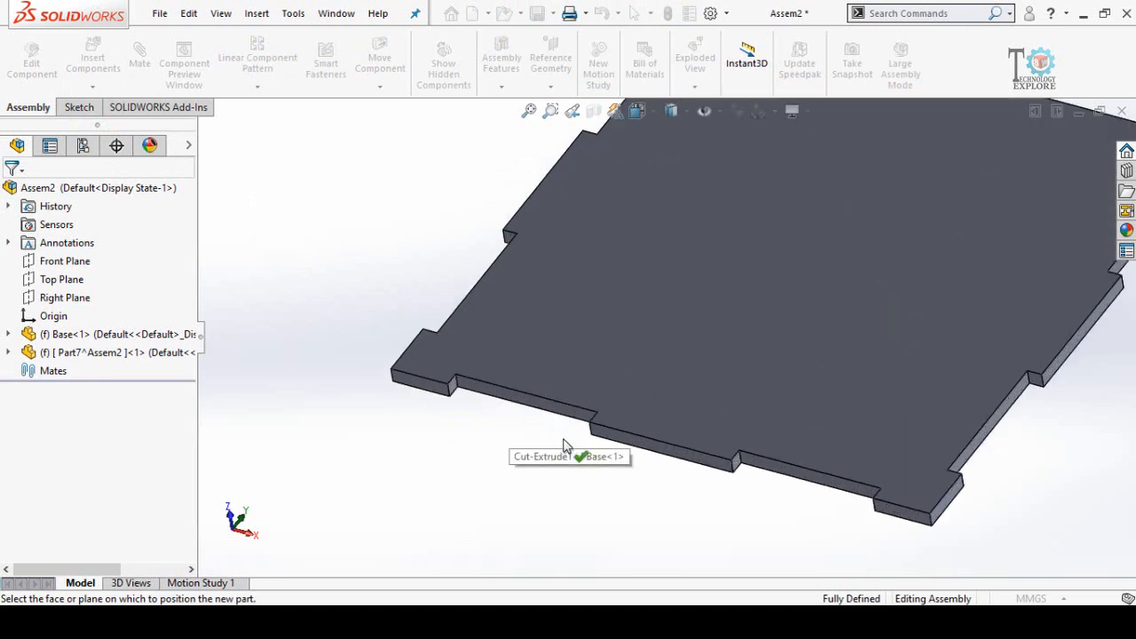
pyautogui.scroll(2, 564, 444)
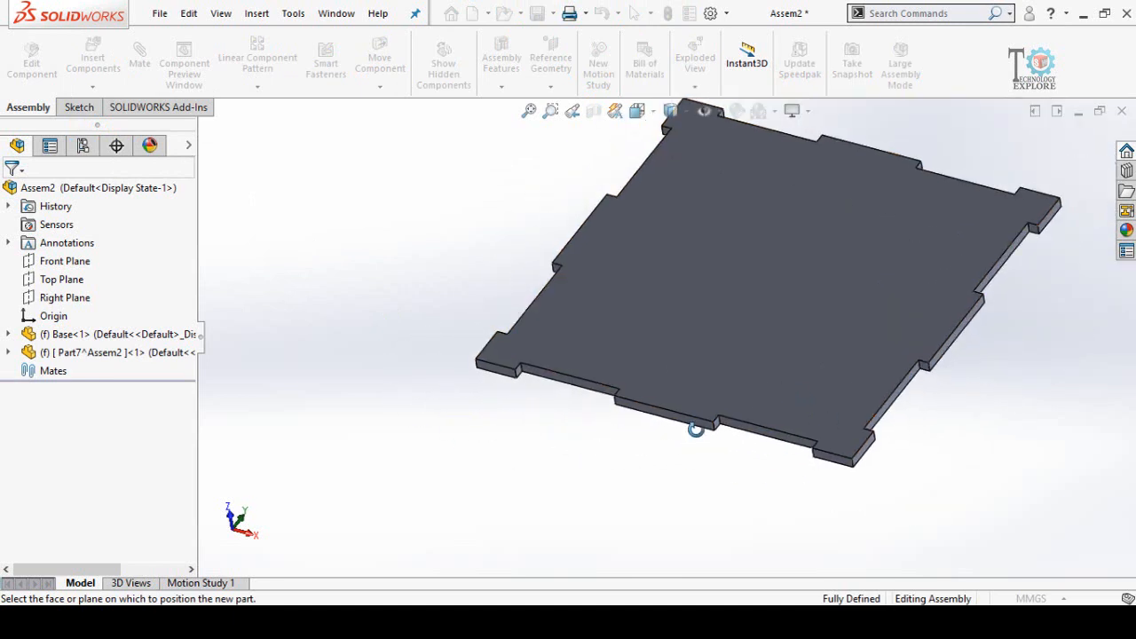
pyautogui.scroll(-3, 603, 415)
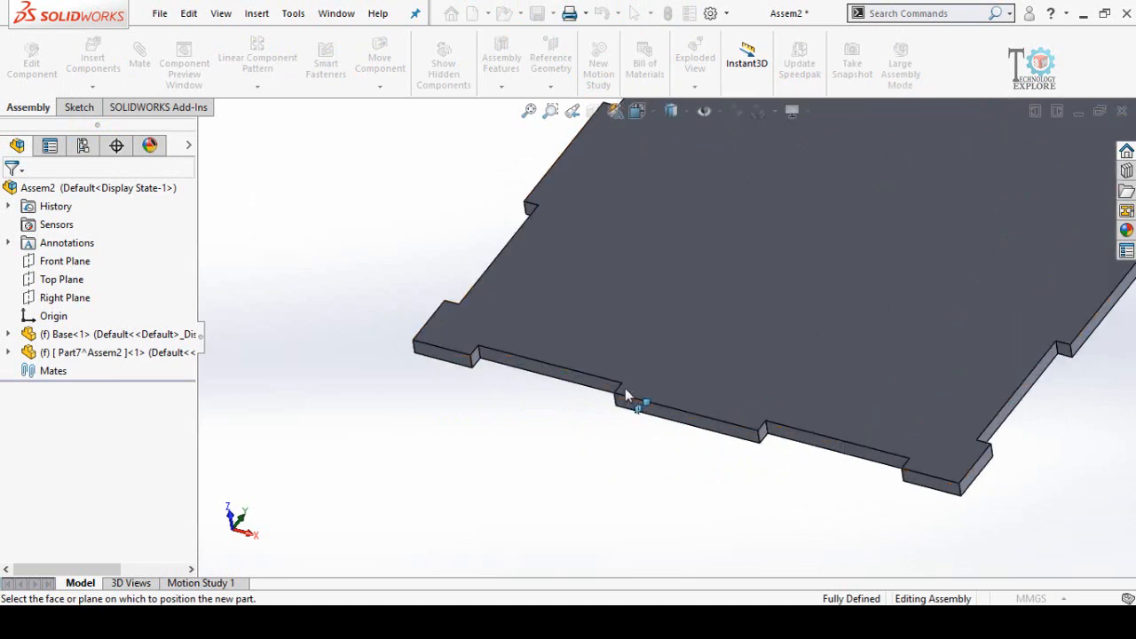
pyautogui.click(563, 427)
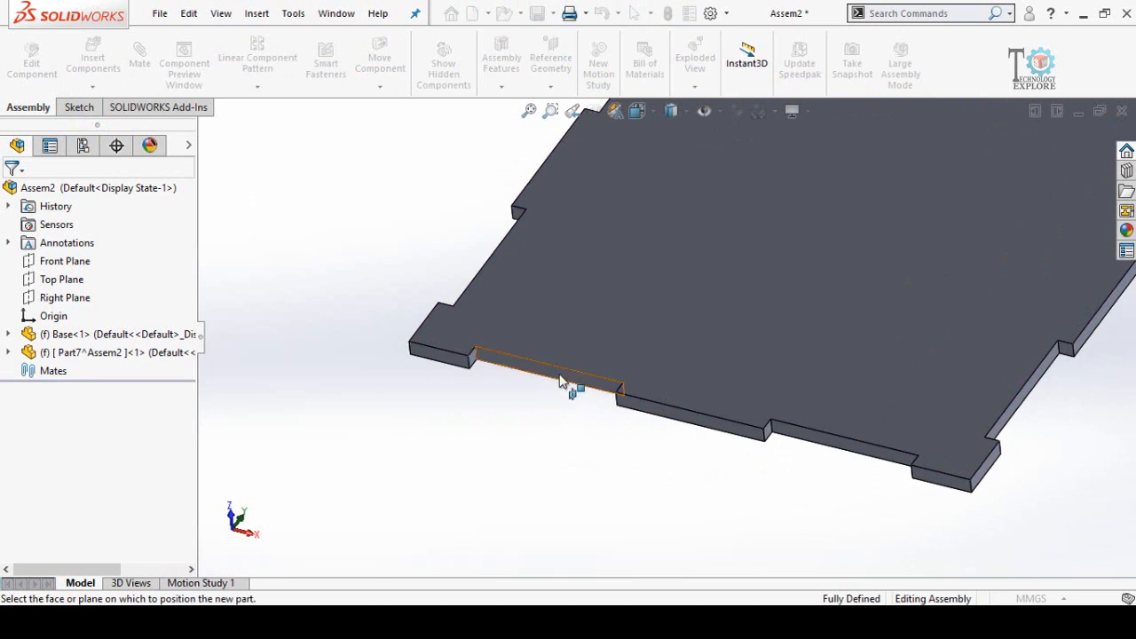
pyautogui.click(568, 380)
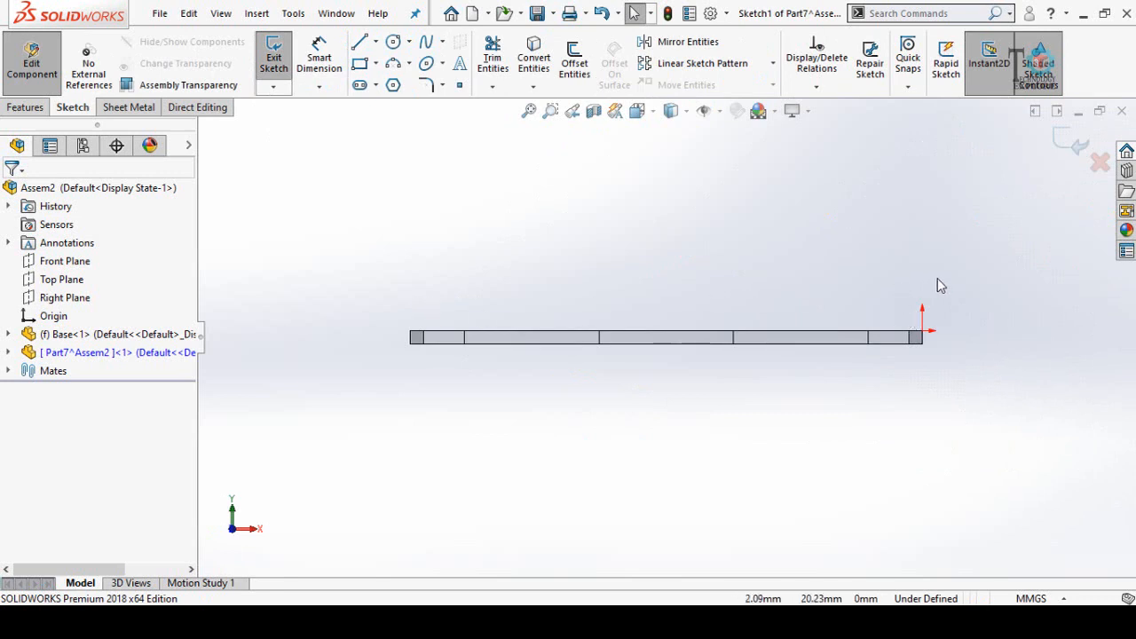
# - Sketch a corner rectangle about 181 x 62 mm upward from the lower-left corner of the base plate's edge view
pyautogui.scroll(-2, 799, 293)
pyautogui.scroll(1, 763, 289)
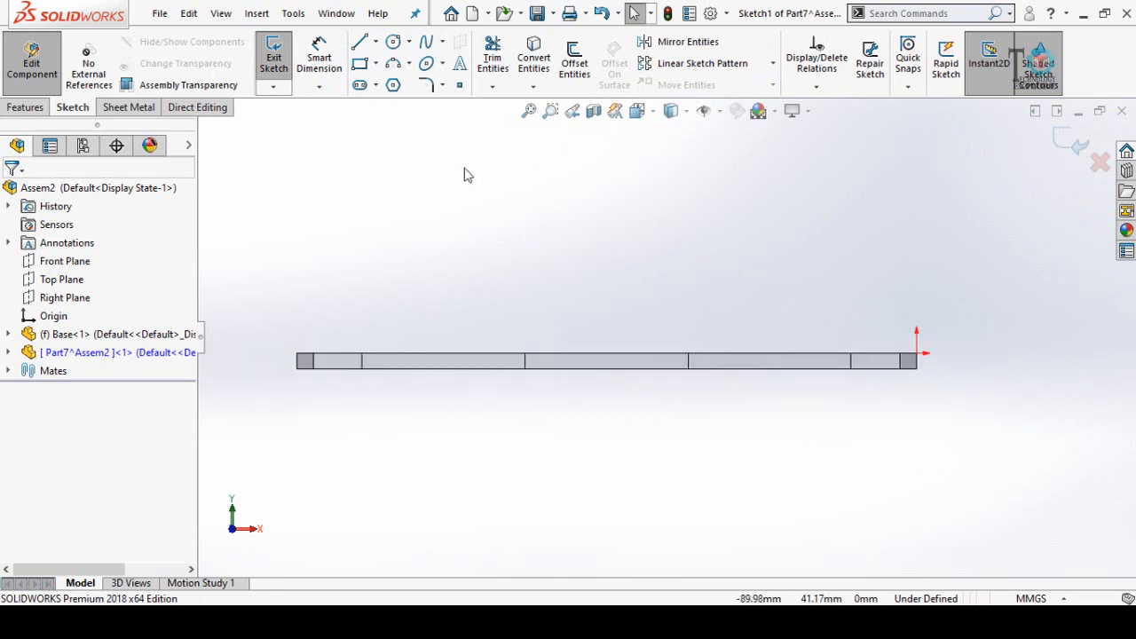
pyautogui.click(360, 66)
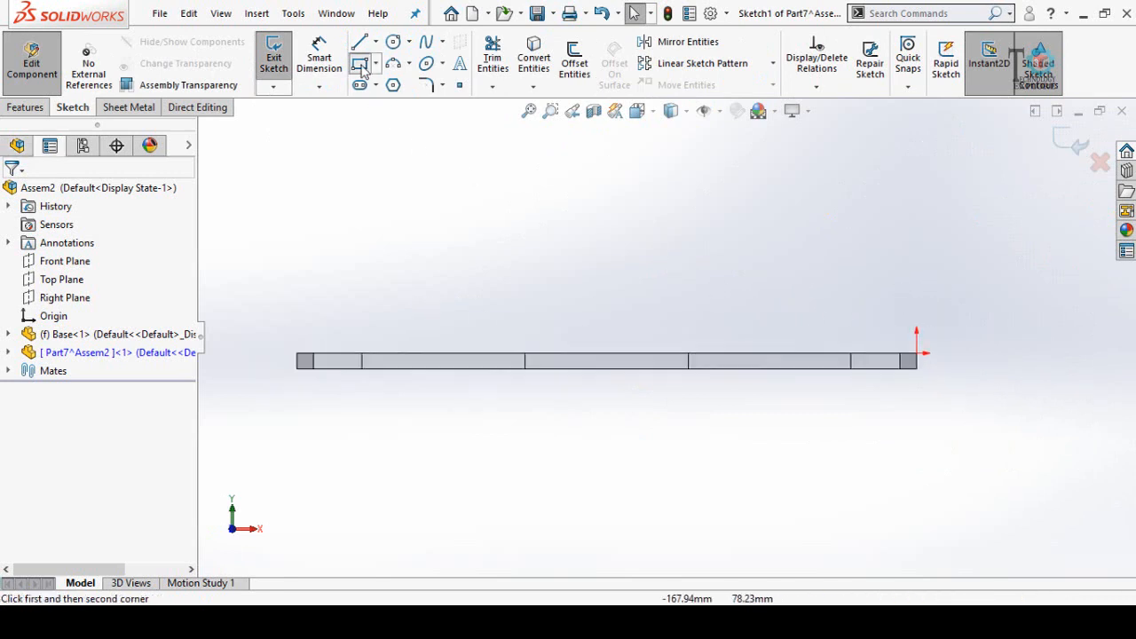
pyautogui.click(297, 368)
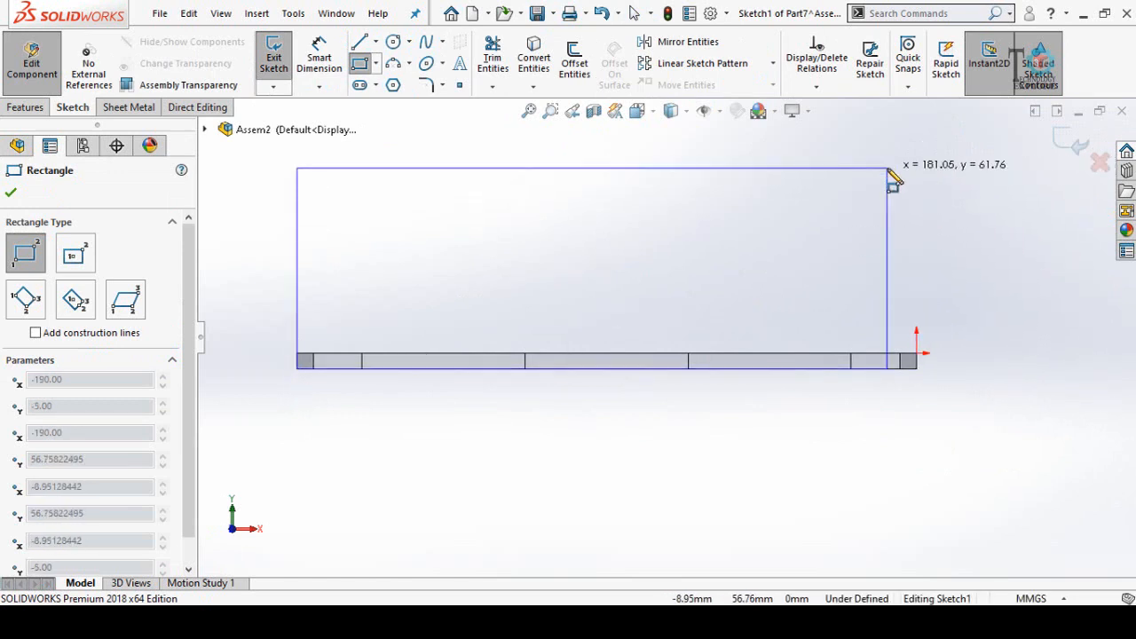
pyautogui.click(887, 167)
pyautogui.press('Escape')
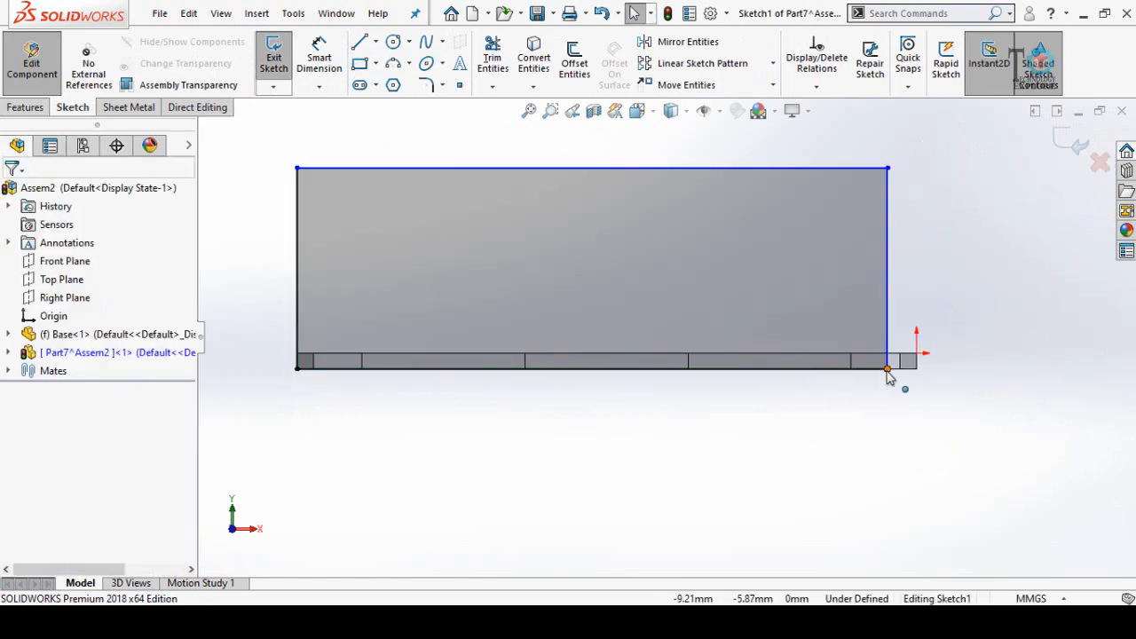
# - Make the rectangle's lower-right corner coincident with the lower-right vertex of the base plate's edge
pyautogui.moveTo(886, 368); pyautogui.dragTo(861, 368)
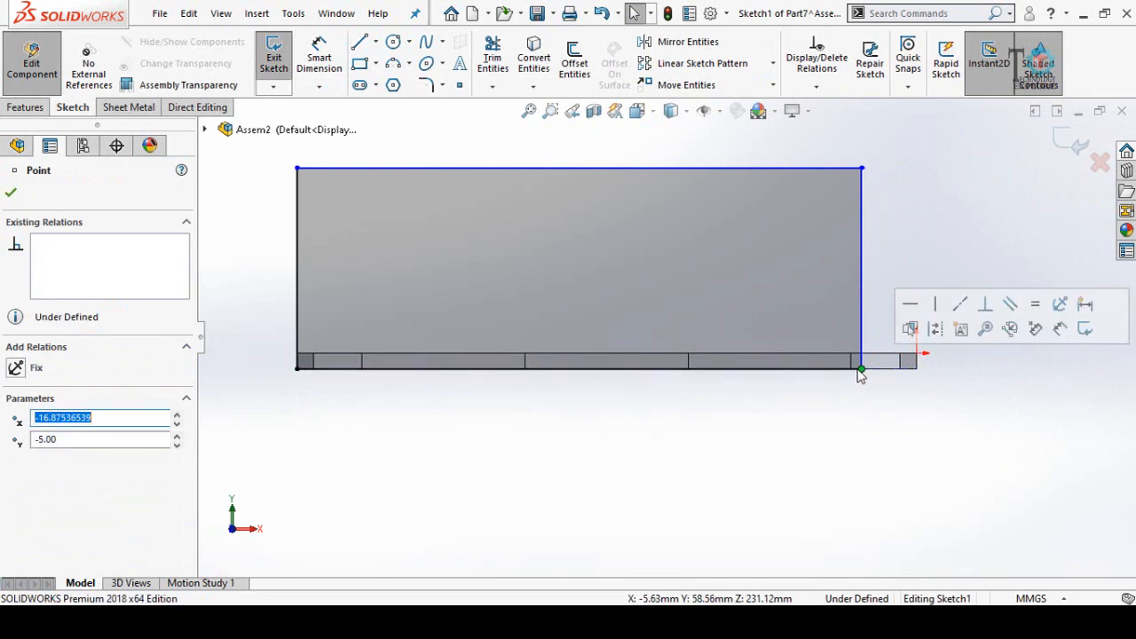
pyautogui.keyDown('ctrl'); pyautogui.click(916, 368); pyautogui.keyUp('ctrl')
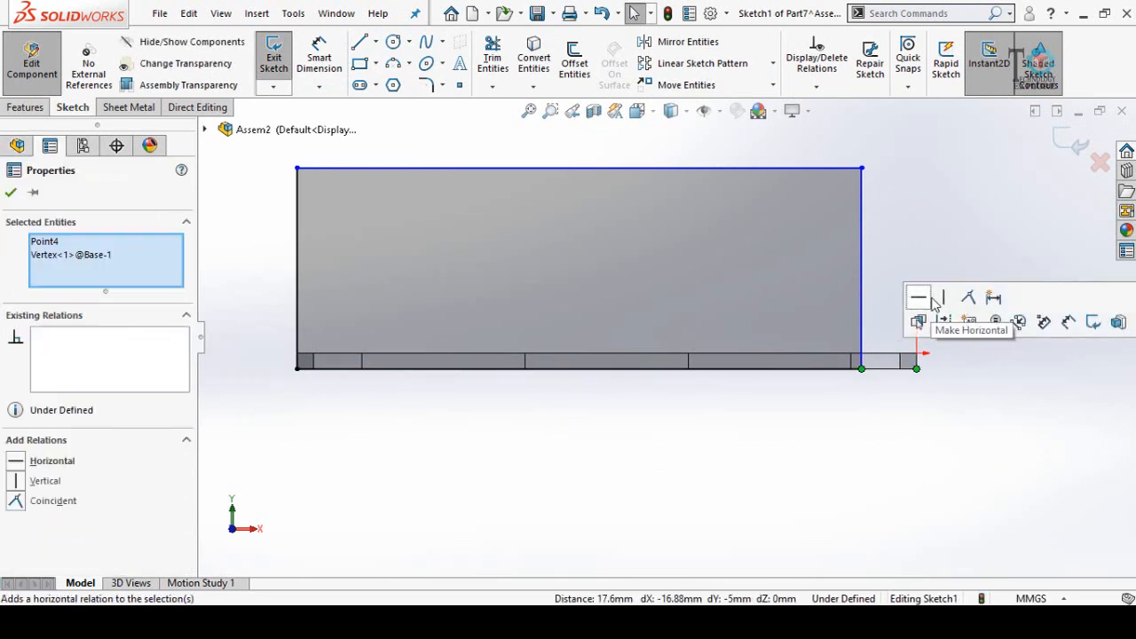
pyautogui.click(965, 298)
pyautogui.click(908, 450)
# - Dimension the rectangle's right side and set the panel height to 100 mm
pyautogui.scroll(4, 840, 435)
pyautogui.moveTo(839, 433); pyautogui.dragTo(849, 269, button='right')
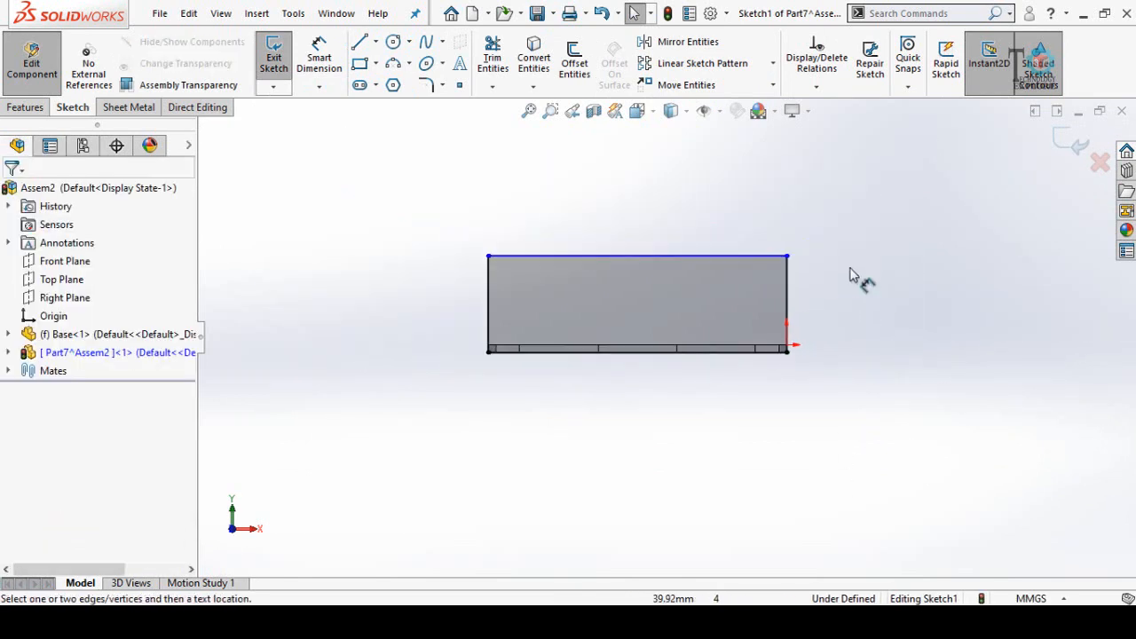
pyautogui.scroll(-1, 783, 340)
pyautogui.click(787, 303)
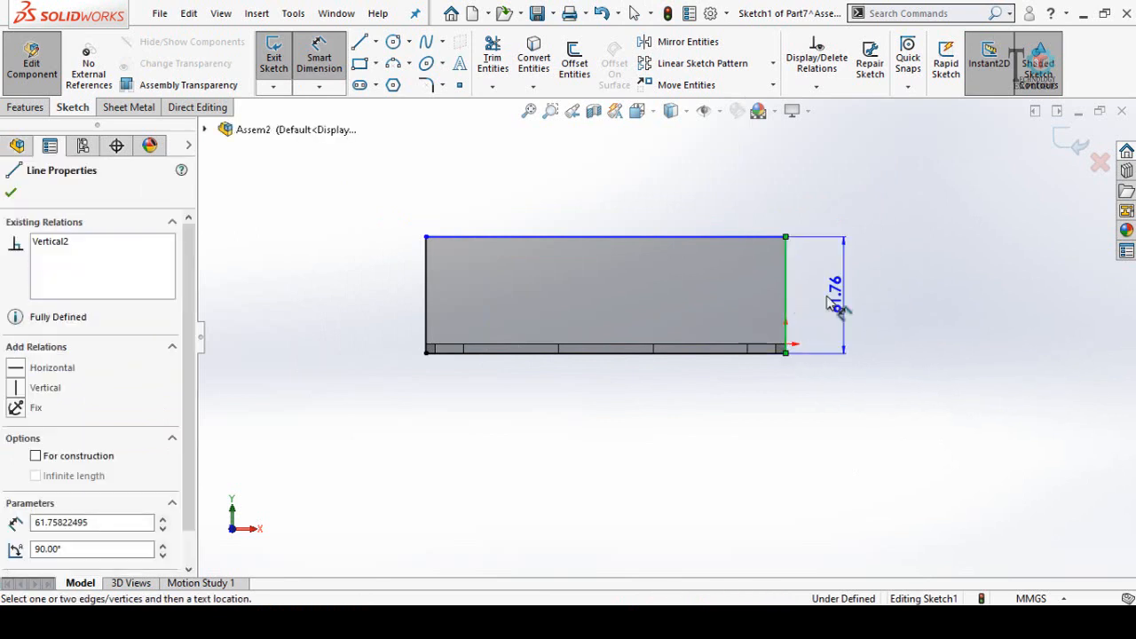
pyautogui.click(834, 294)
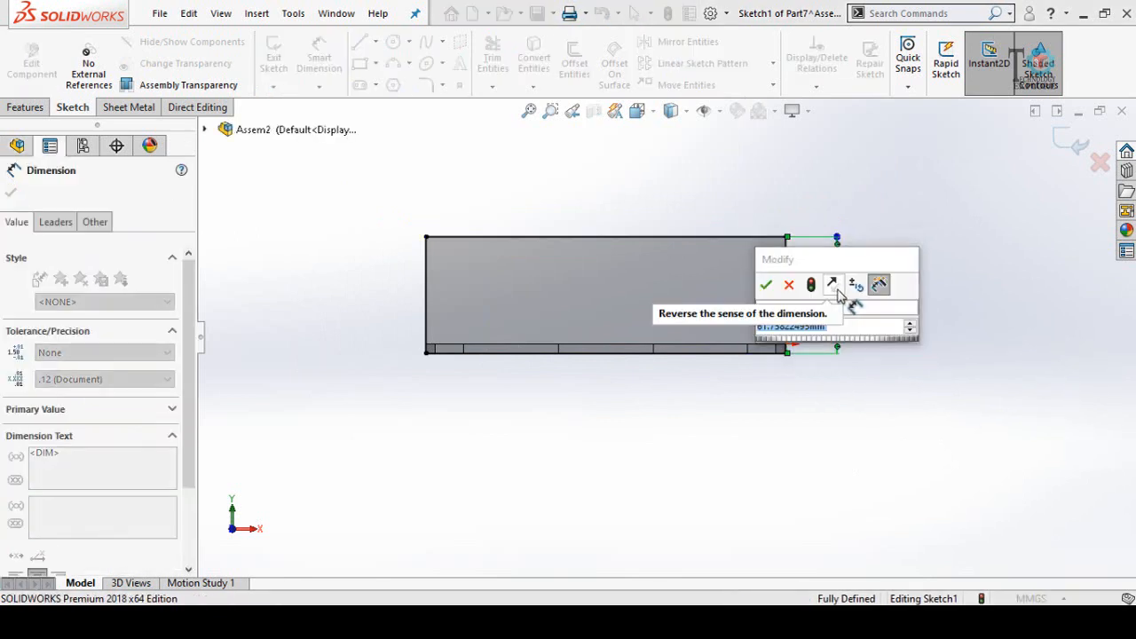
pyautogui.write('100')
pyautogui.press('Return')
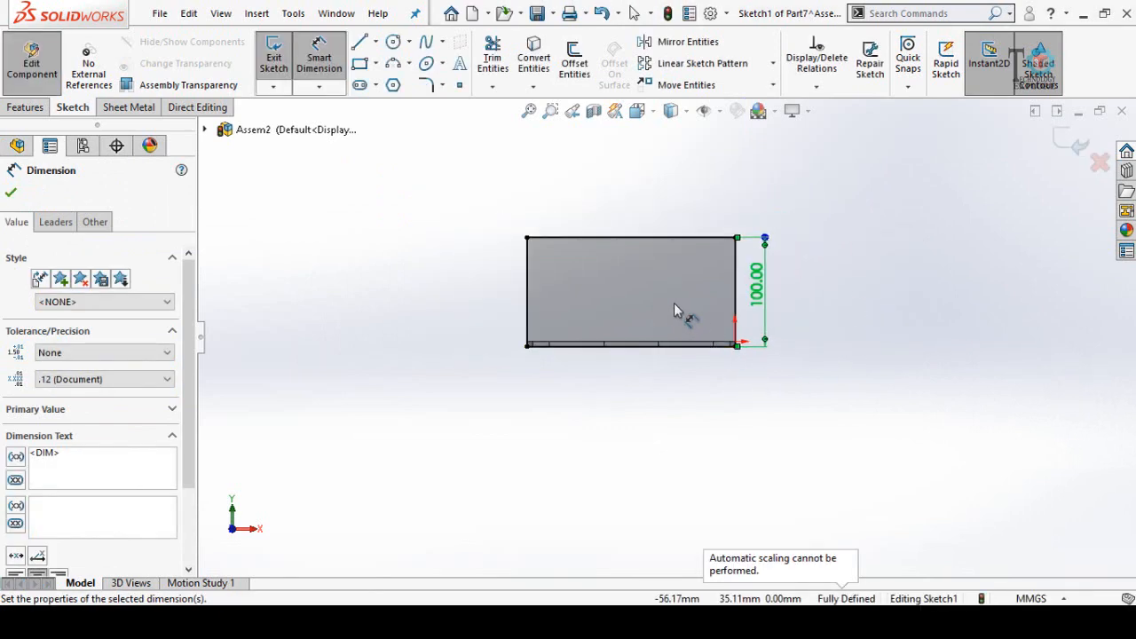
pyautogui.moveTo(679, 312); pyautogui.dragTo(750, 376, button='middle')
pyautogui.click(755, 388)
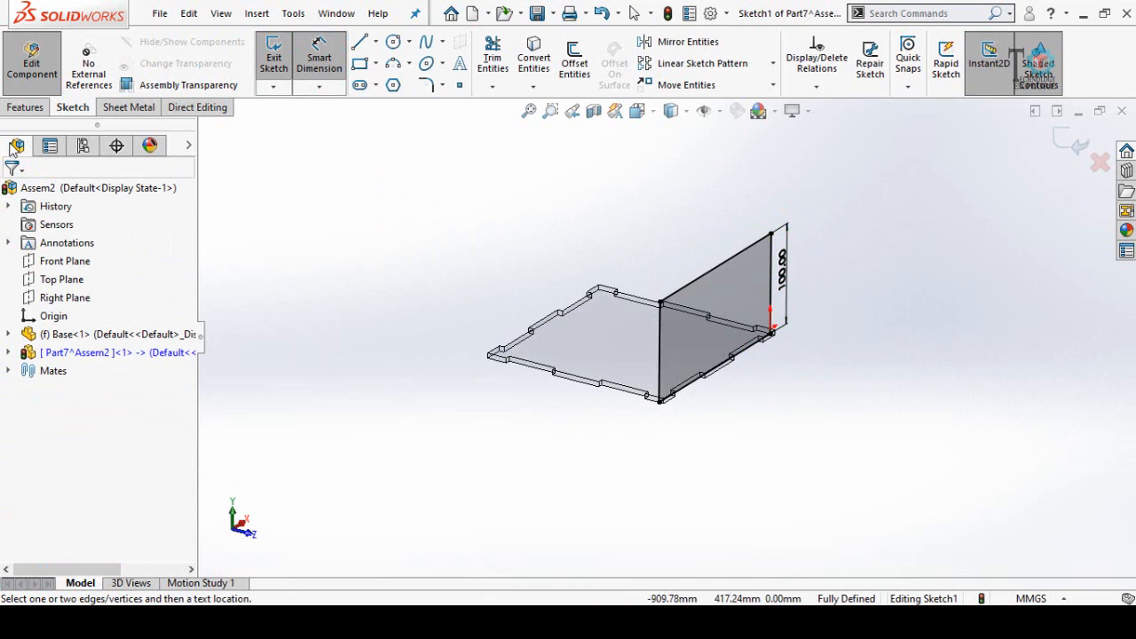
# - Extrude the panel rectangle 5 mm blind, outward from the base plate so that it overlaps the edge tabs
pyautogui.click(27, 109)
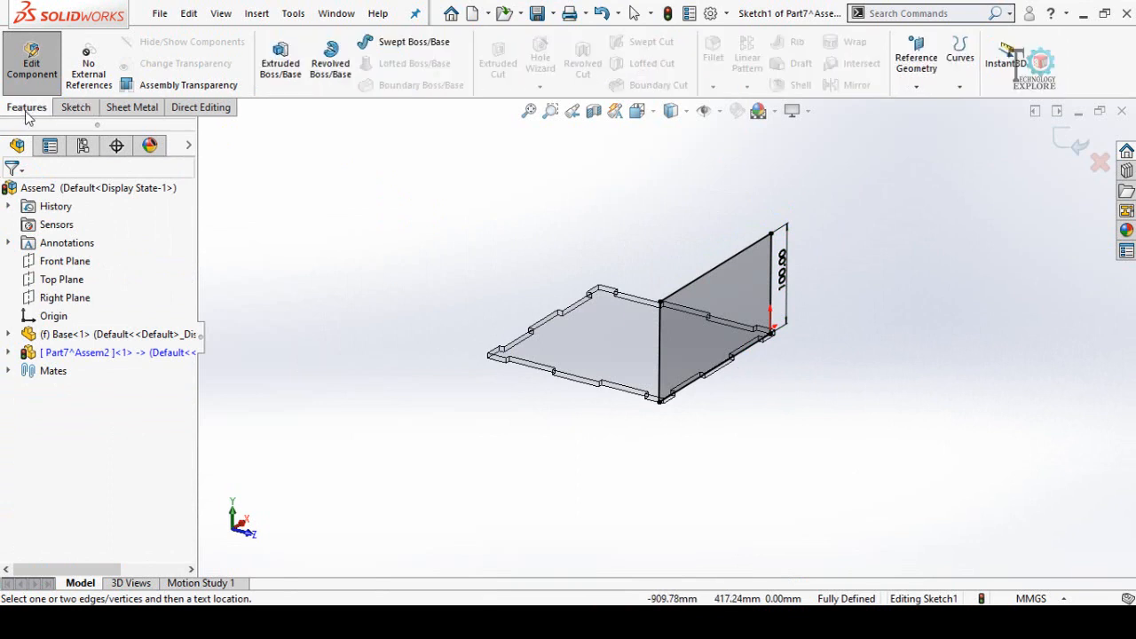
pyautogui.click(284, 74)
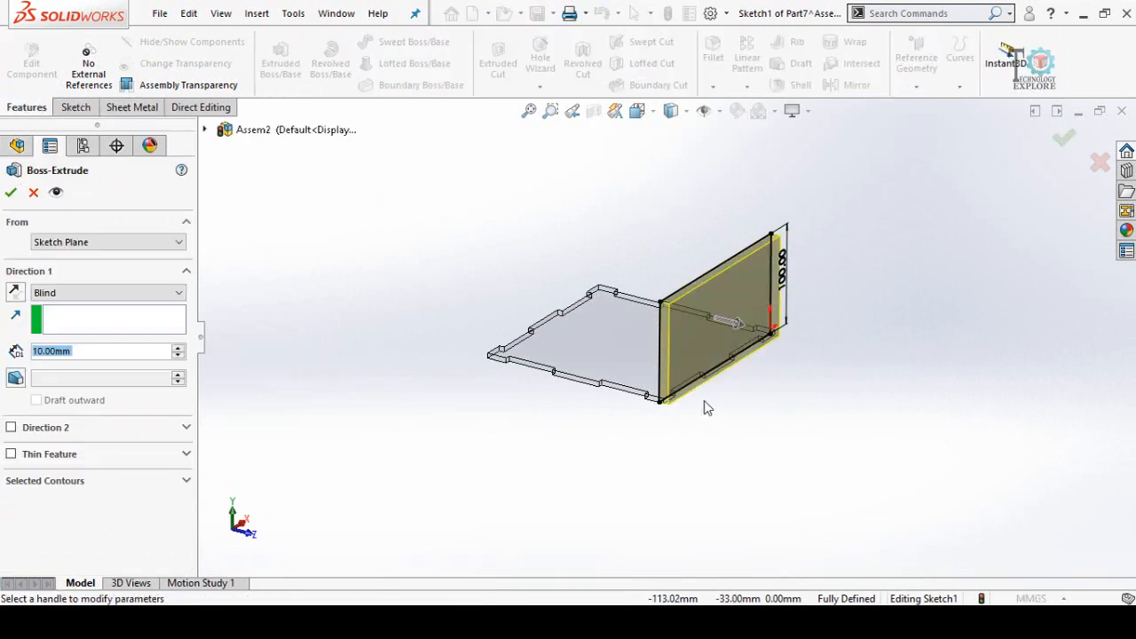
pyautogui.scroll(-5, 704, 400)
pyautogui.moveTo(702, 391); pyautogui.dragTo(644, 385, button='middle')
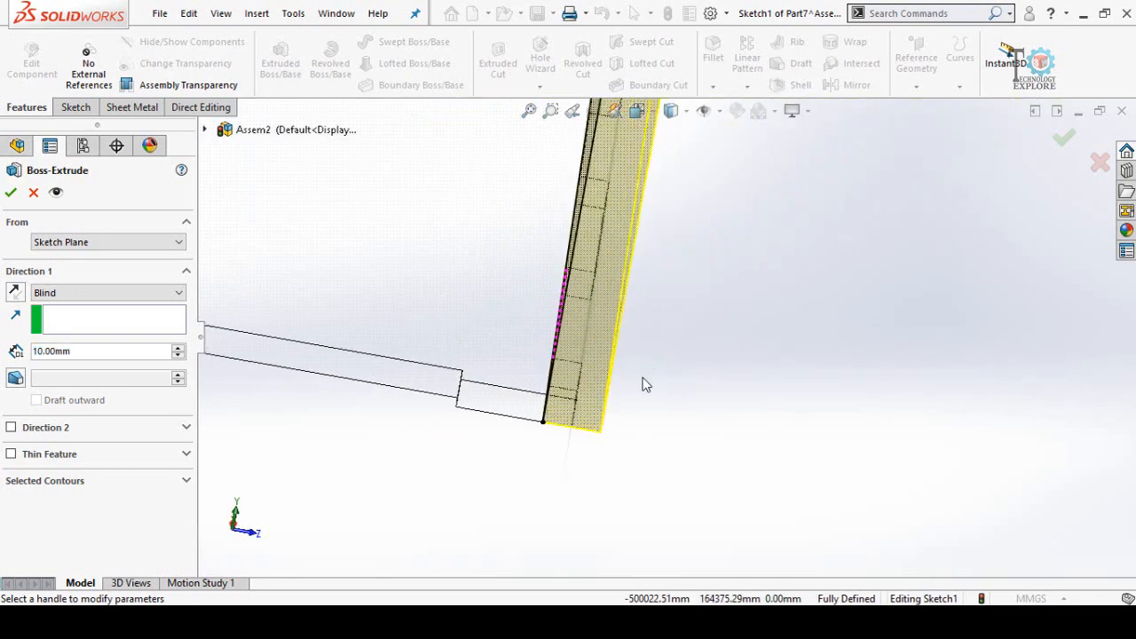
pyautogui.doubleClick(60, 353)
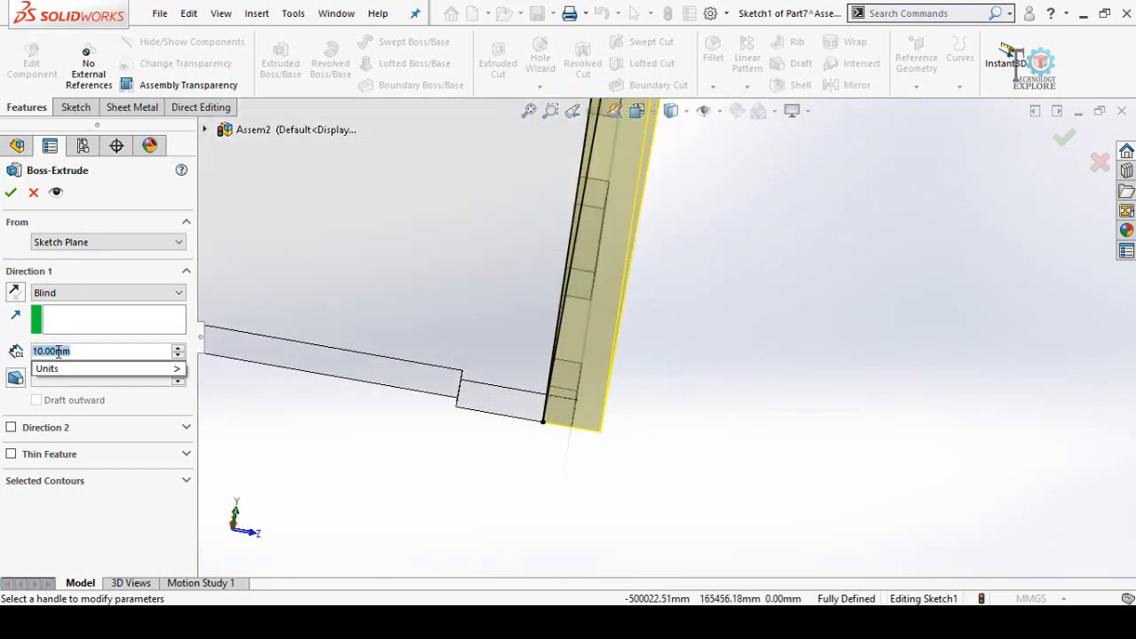
pyautogui.write('5')
pyautogui.press('Return')
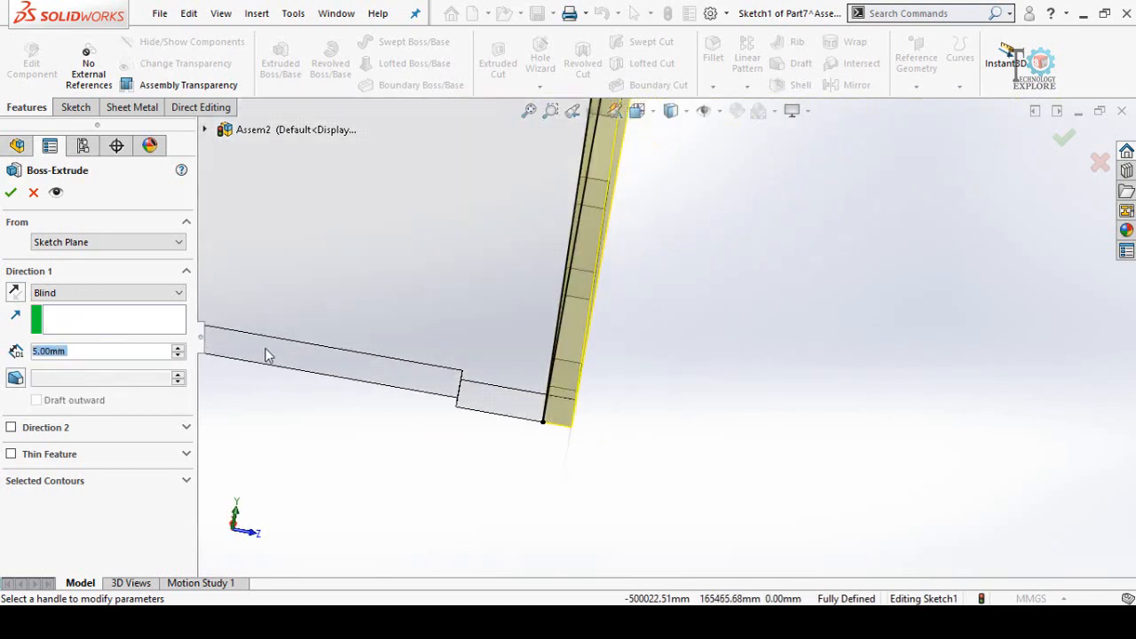
pyautogui.click(14, 293)
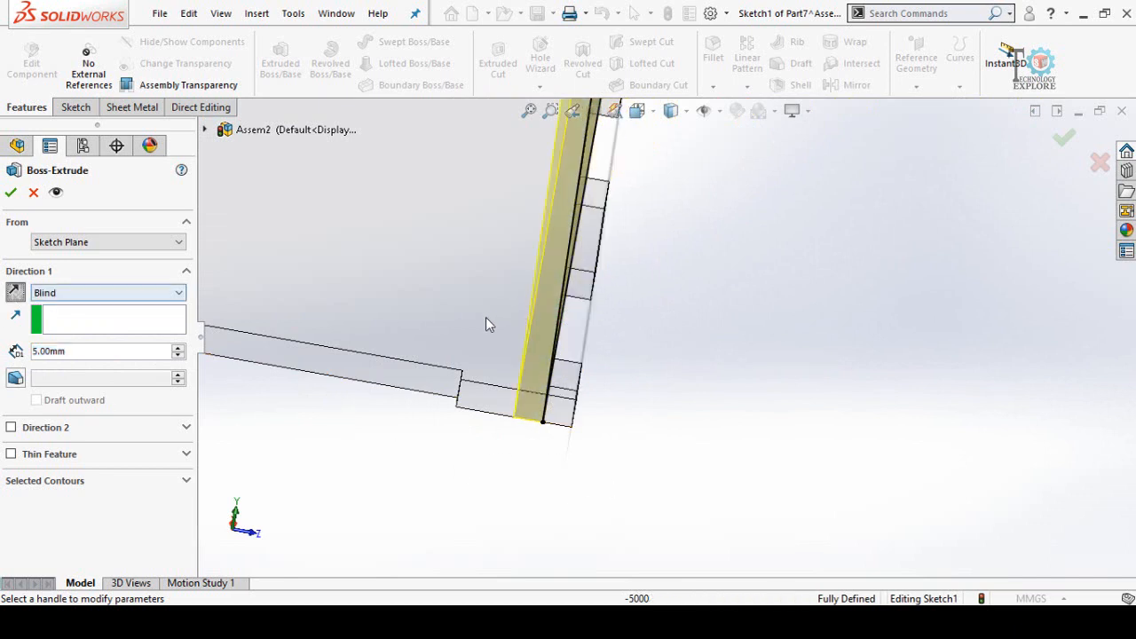
pyautogui.moveTo(537, 344); pyautogui.dragTo(600, 311, button='middle')
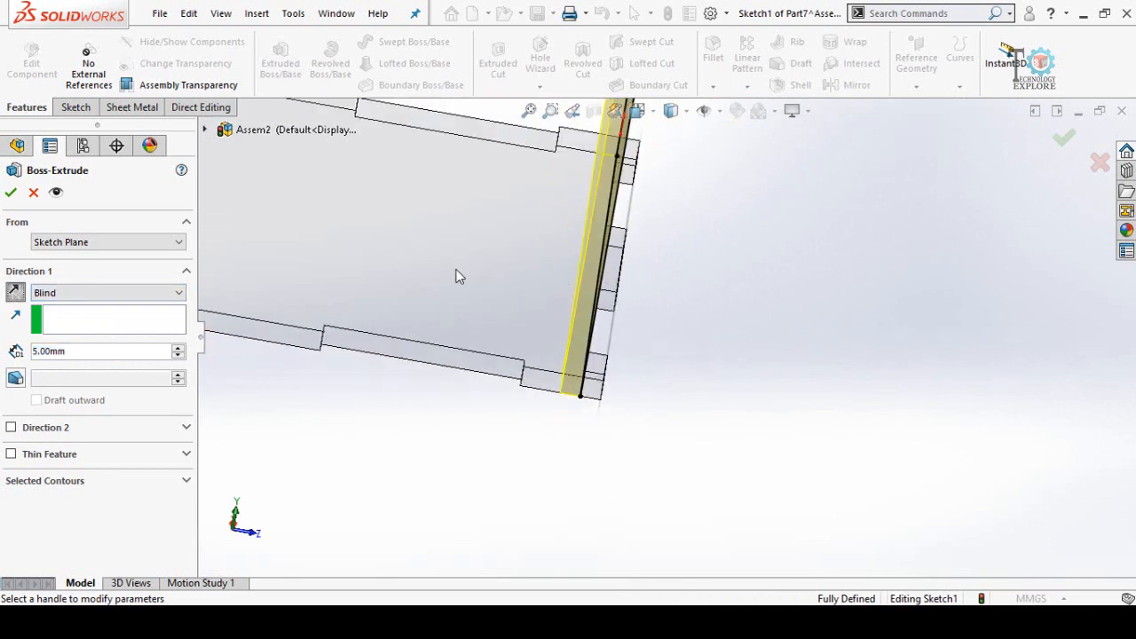
pyautogui.click(15, 293)
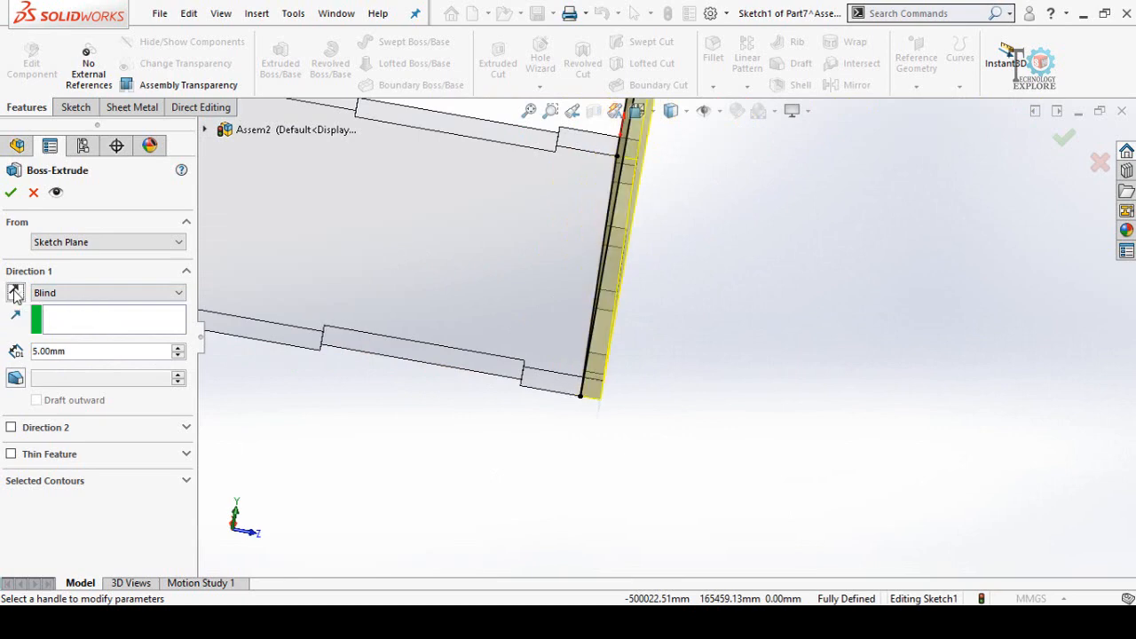
pyautogui.click(11, 192)
# - On the panel's outer face, sketch three corner rectangles over the base tab outlines: 20 x 5, 50 x 5 and 20 x 5 mm
pyautogui.moveTo(615, 350); pyautogui.dragTo(675, 321, button='middle')
pyautogui.click(674, 319)
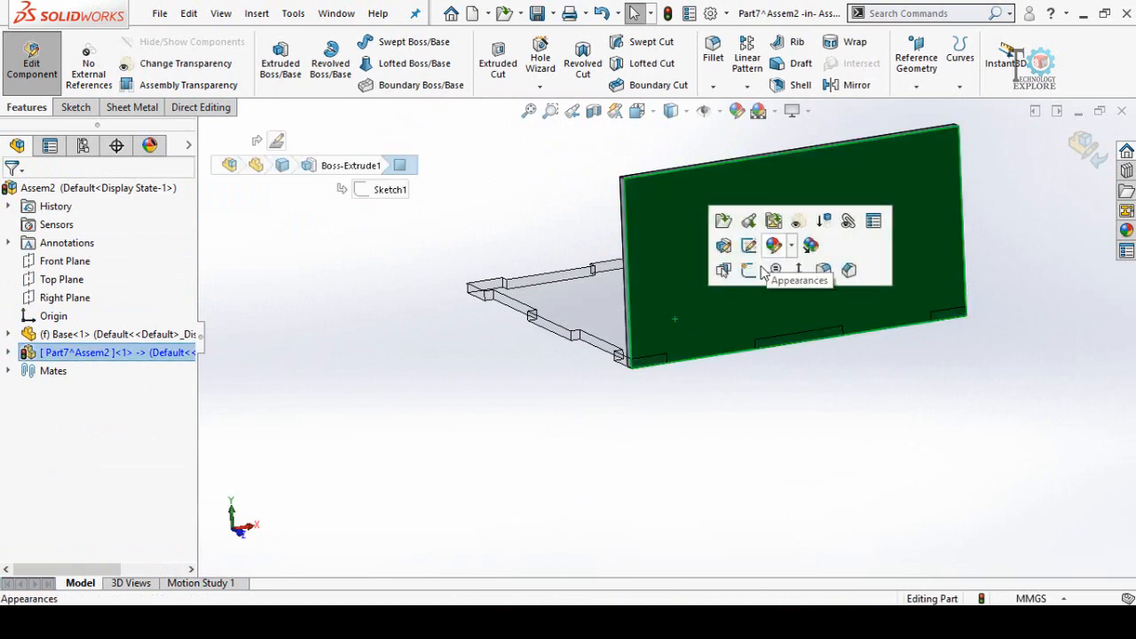
pyautogui.click(749, 270)
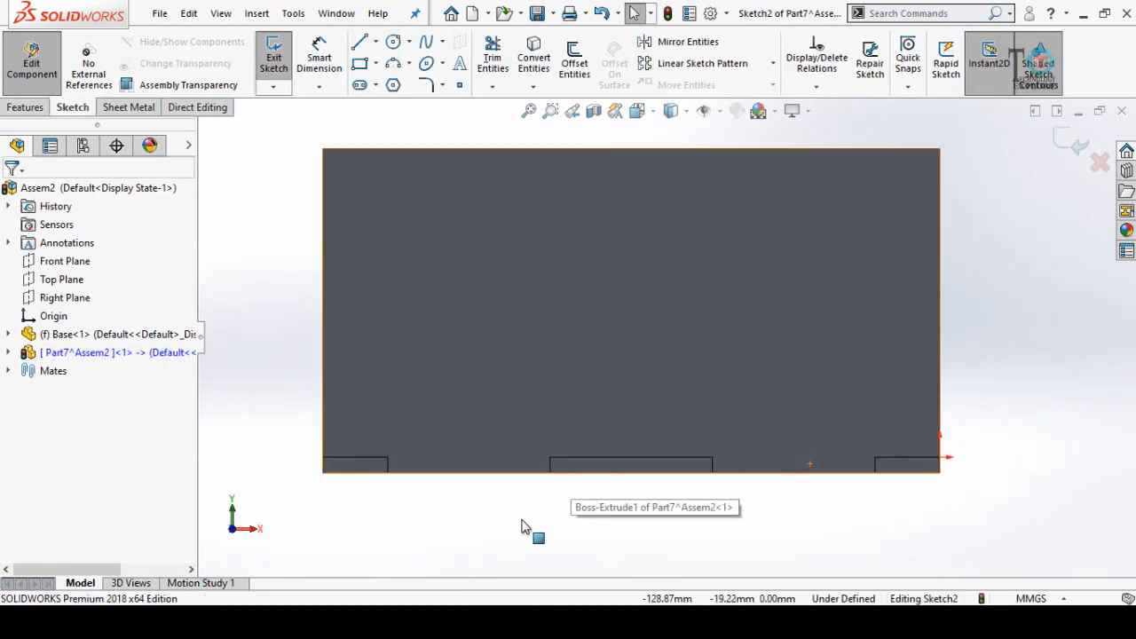
pyautogui.click(359, 63)
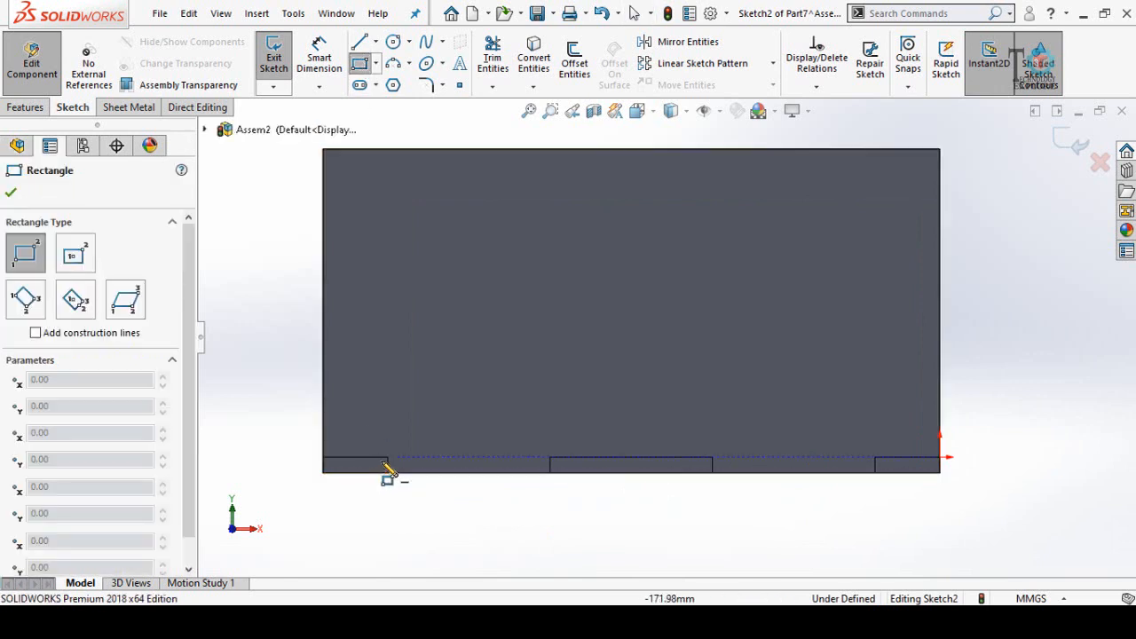
pyautogui.click(388, 459)
pyautogui.click(322, 472)
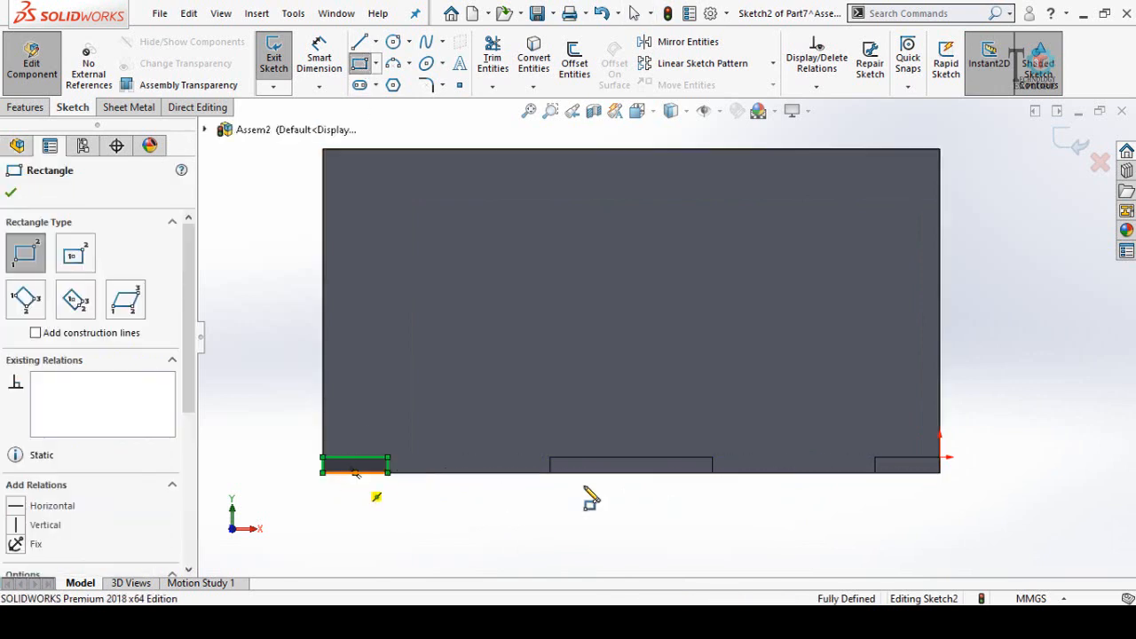
pyautogui.click(550, 459)
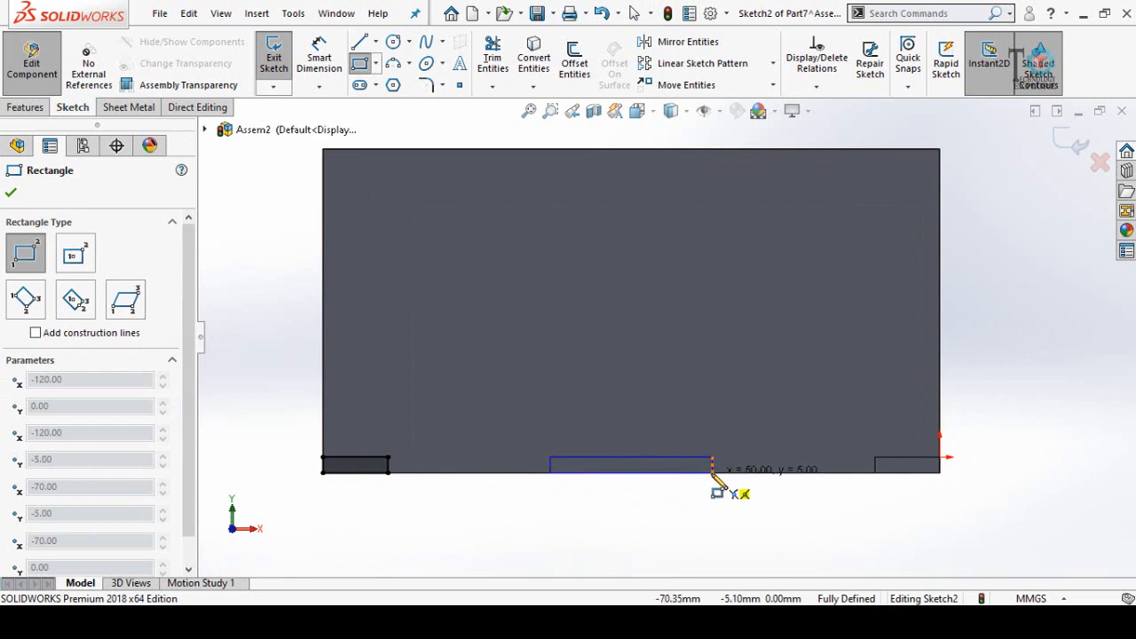
pyautogui.click(712, 472)
pyautogui.click(875, 459)
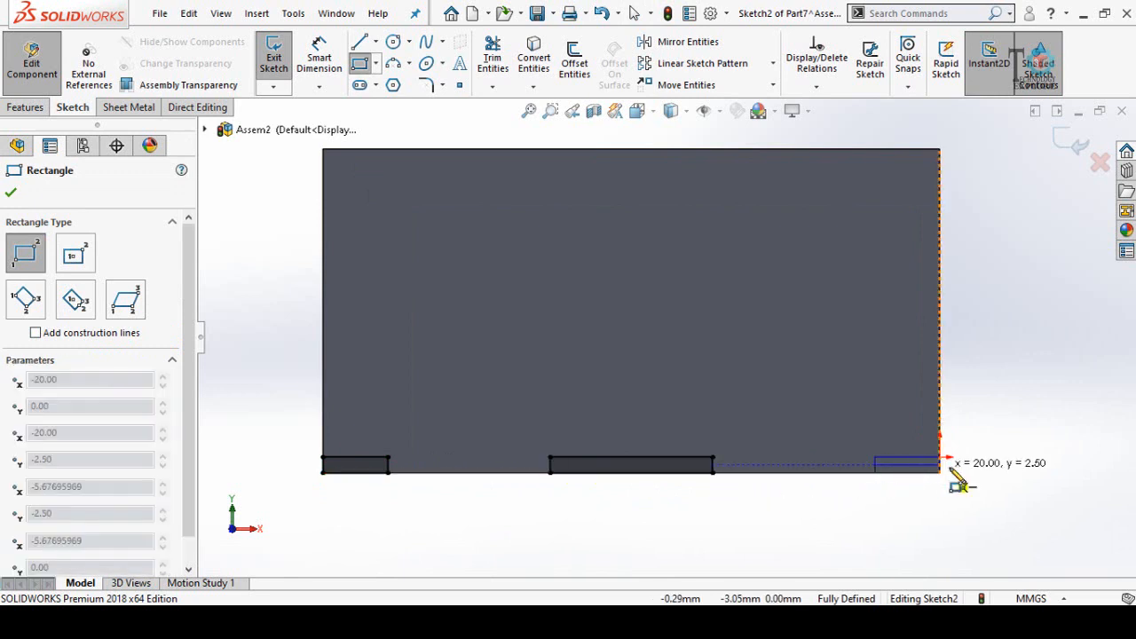
pyautogui.click(940, 472)
# - Sketch two small corner rectangles against the panel's right and left side edges, in the upper half of the face
pyautogui.press('z')
pyautogui.press('z')
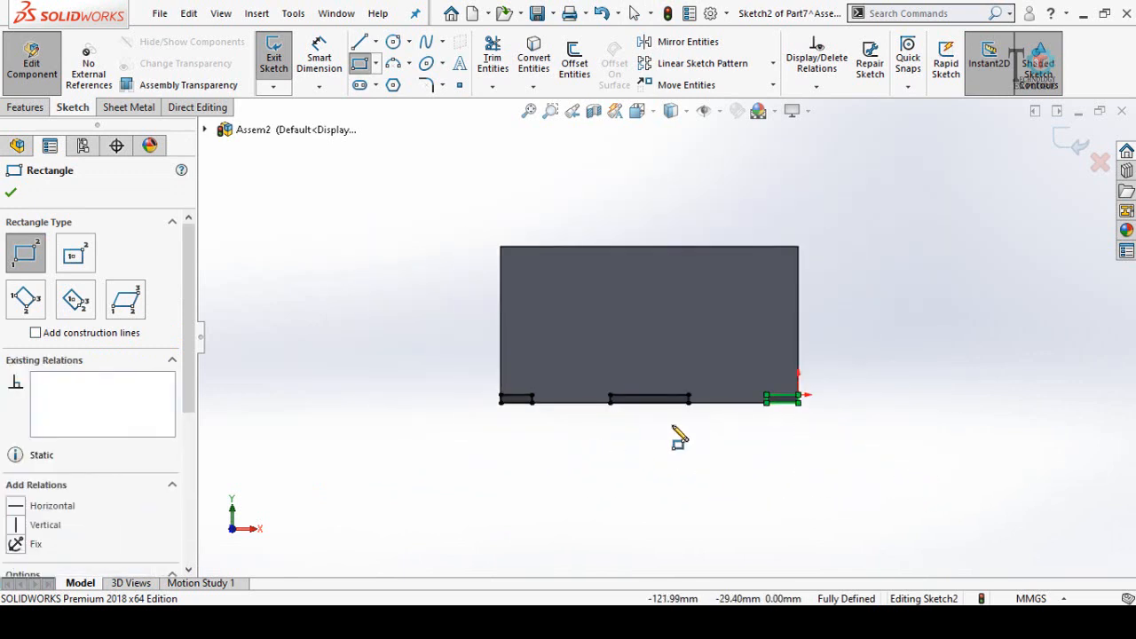
pyautogui.scroll(-2, 761, 358)
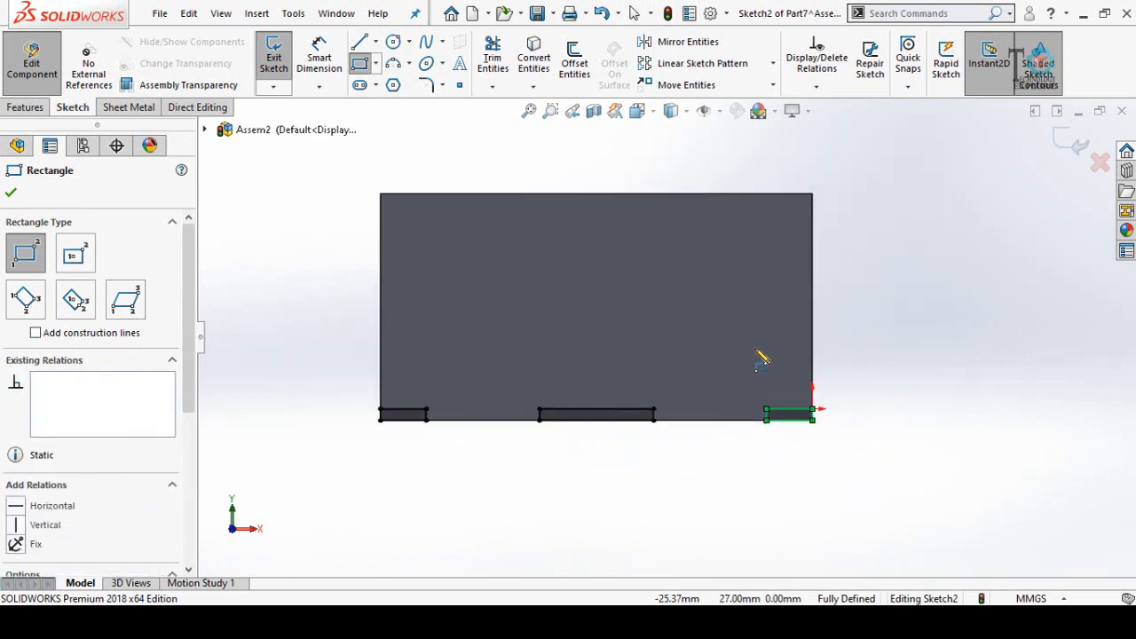
pyautogui.click(812, 240)
pyautogui.click(787, 272)
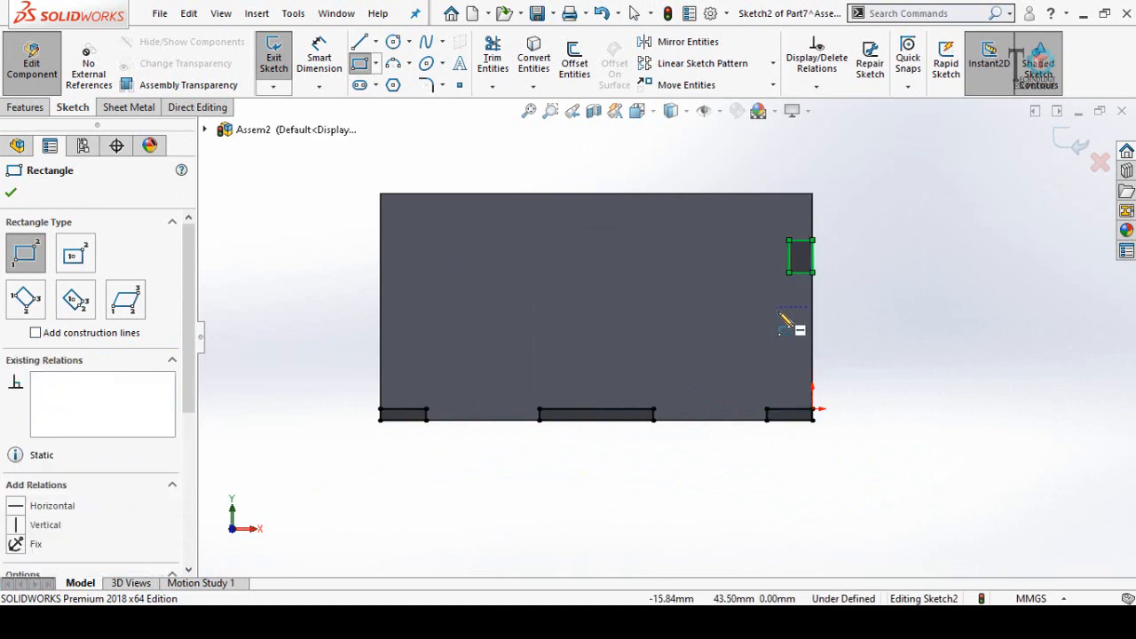
pyautogui.click(381, 241)
pyautogui.click(396, 266)
# - Draw a horizontal centerline from the midpoint of the panel's left edge inward across the face
pyautogui.click(375, 42)
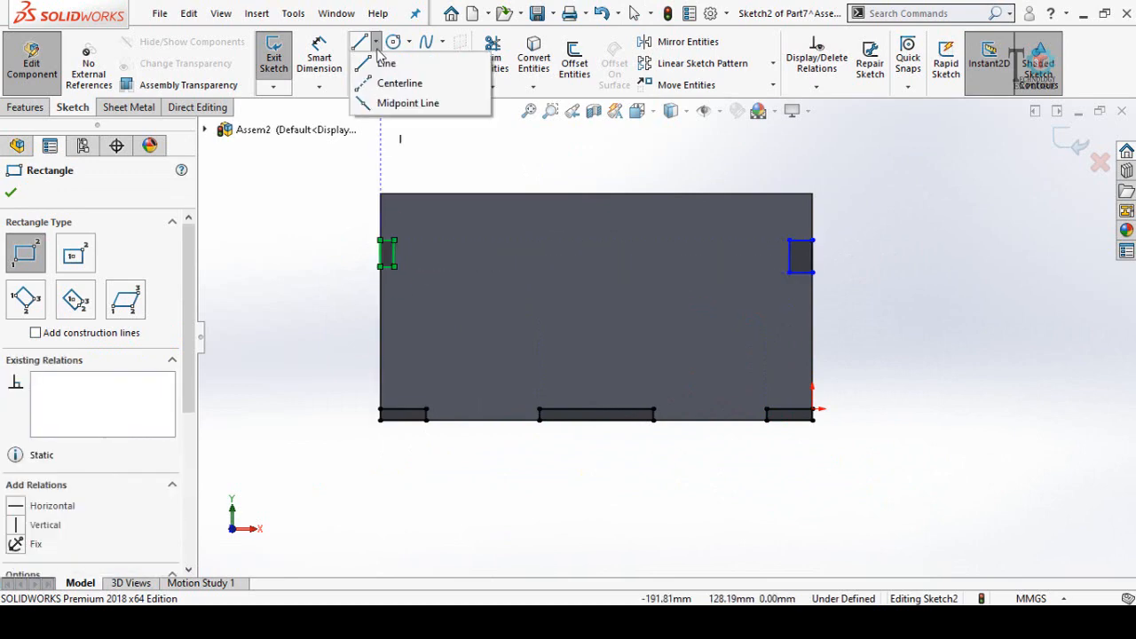
pyautogui.click(395, 83)
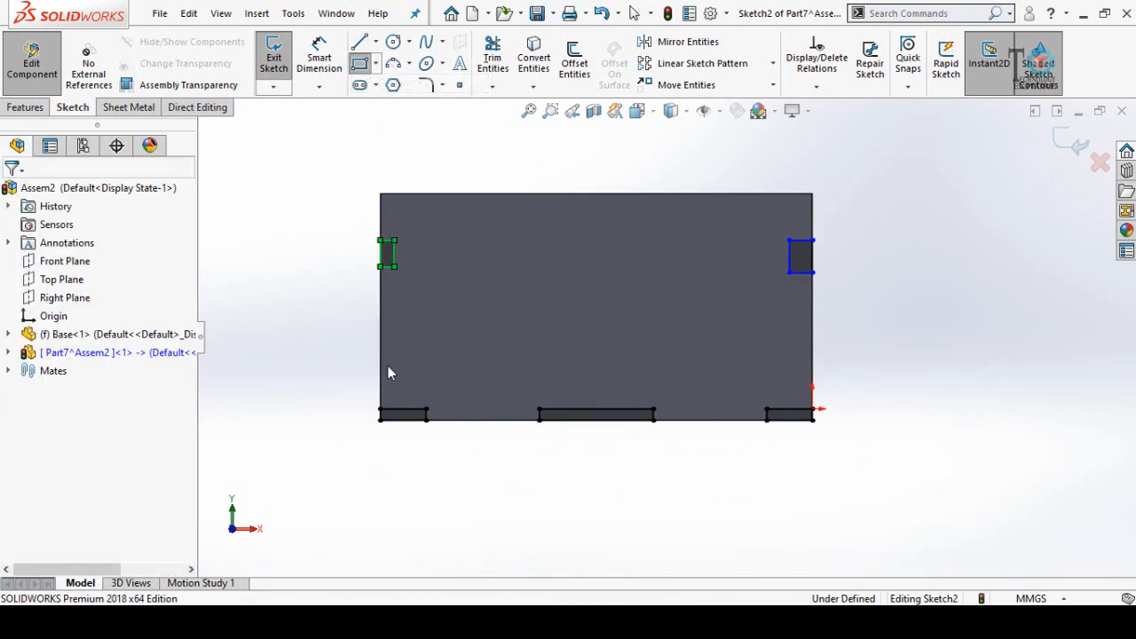
pyautogui.click(380, 306)
pyautogui.click(533, 306)
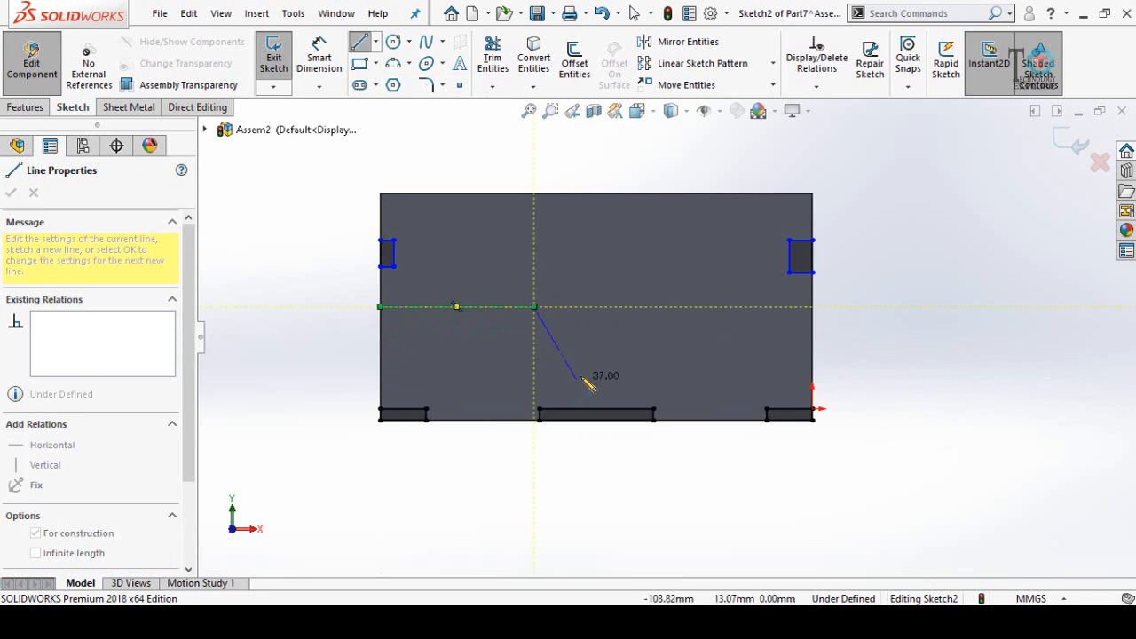
pyautogui.scroll(-2, 568, 326)
pyautogui.press('Escape')
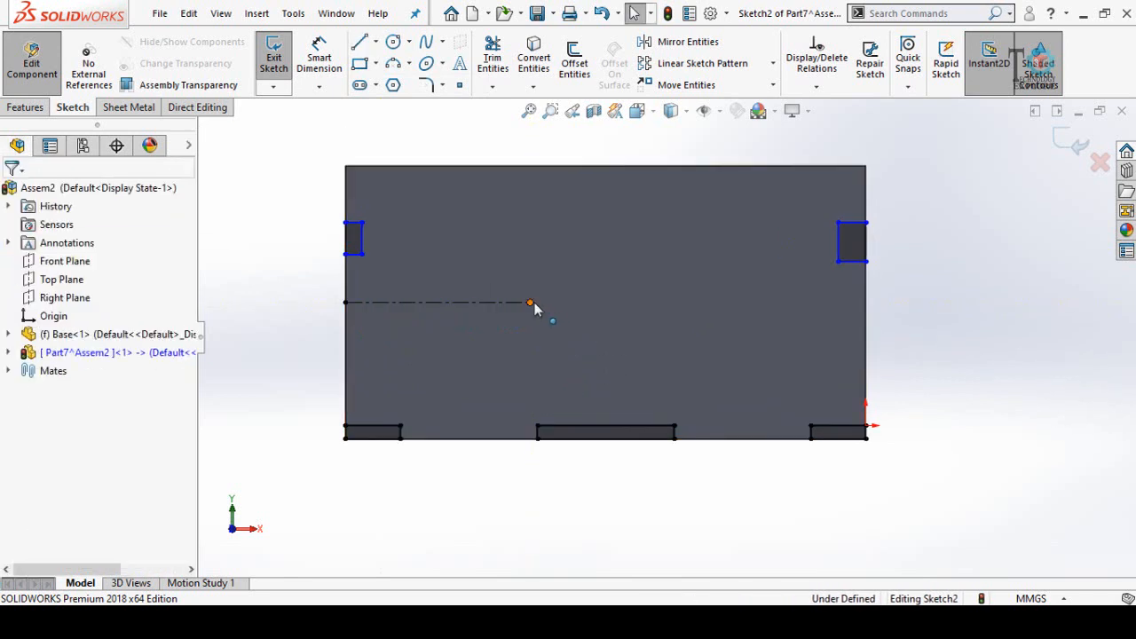
# - Align the midpoint of the right rectangle's inner side horizontally with the centerline's free endpoint
pyautogui.click(531, 303)
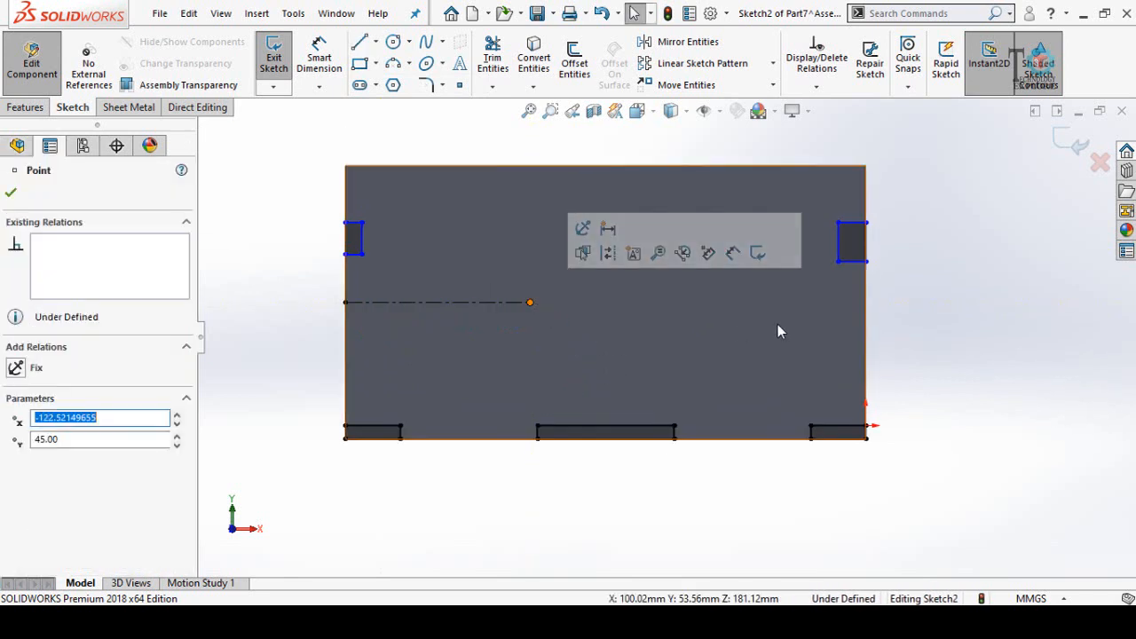
pyautogui.keyDown('ctrl'); pyautogui.click(838, 241); pyautogui.keyUp('ctrl')
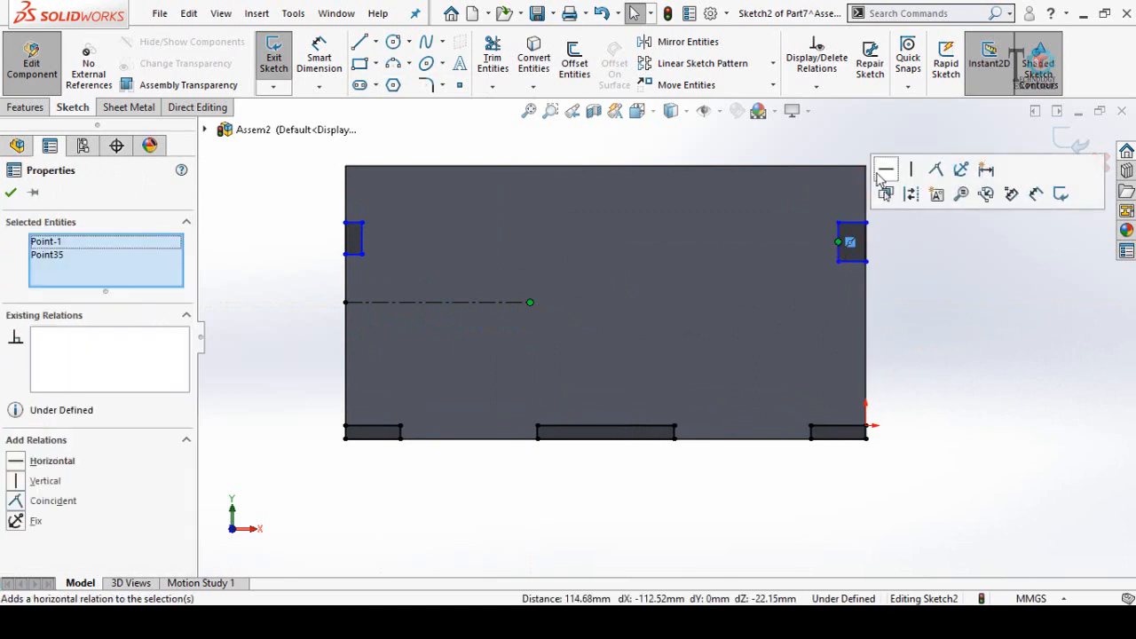
pyautogui.click(884, 171)
pyautogui.click(922, 332)
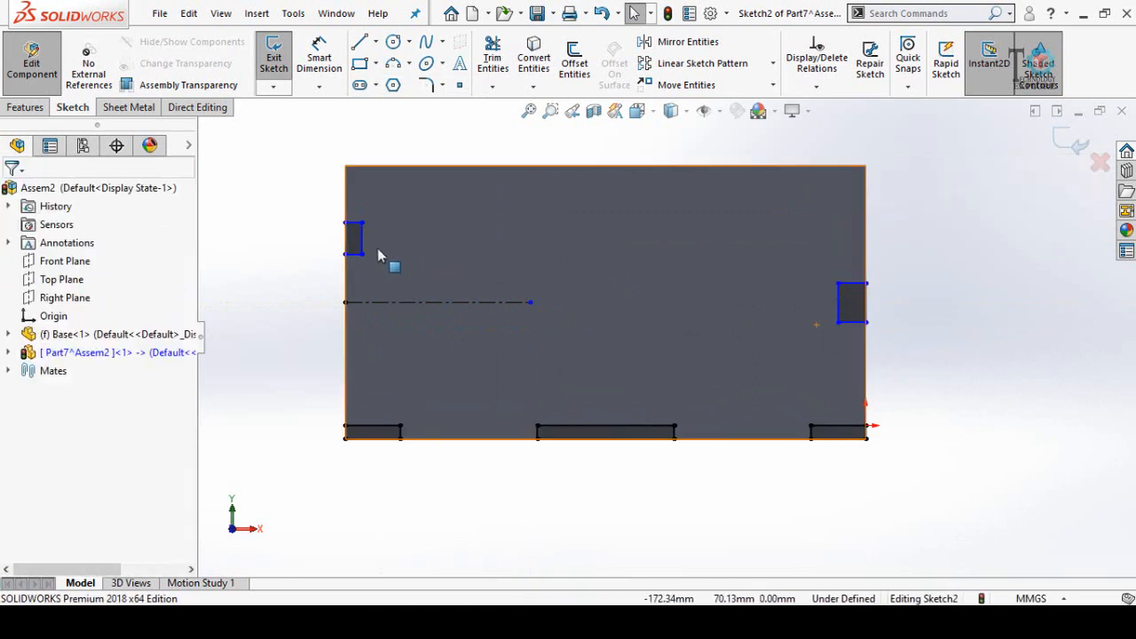
# - Reshape the left rectangle by moving its lower edge below the centerline and lowering its upper edge to just above it
pyautogui.moveTo(360, 256); pyautogui.dragTo(362, 355)
pyautogui.click(241, 357)
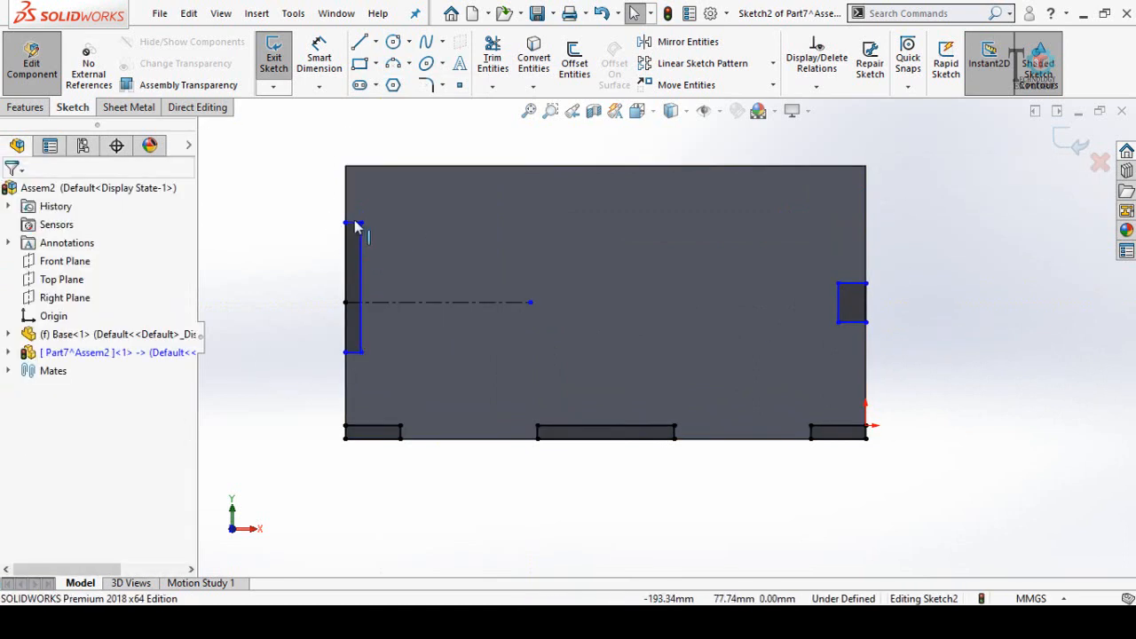
pyautogui.moveTo(357, 254); pyautogui.dragTo(356, 269)
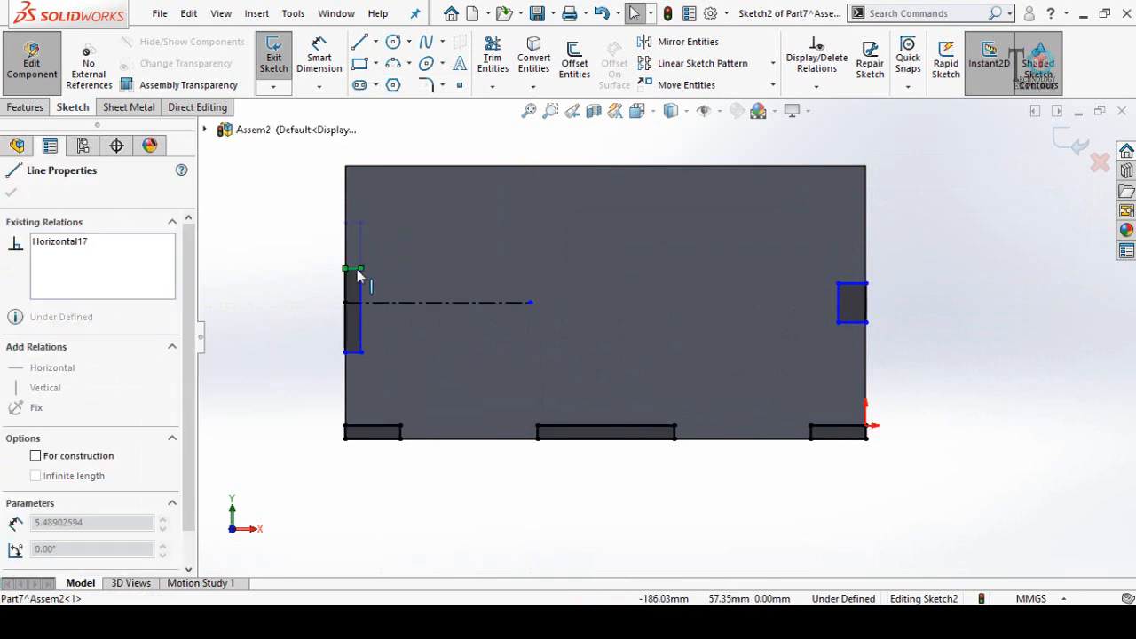
# - Make the upper edges of the left and right side rectangles equal in length and collinear
pyautogui.keyDown('ctrl'); pyautogui.click(846, 286); pyautogui.keyUp('ctrl')
pyautogui.click(1020, 213)
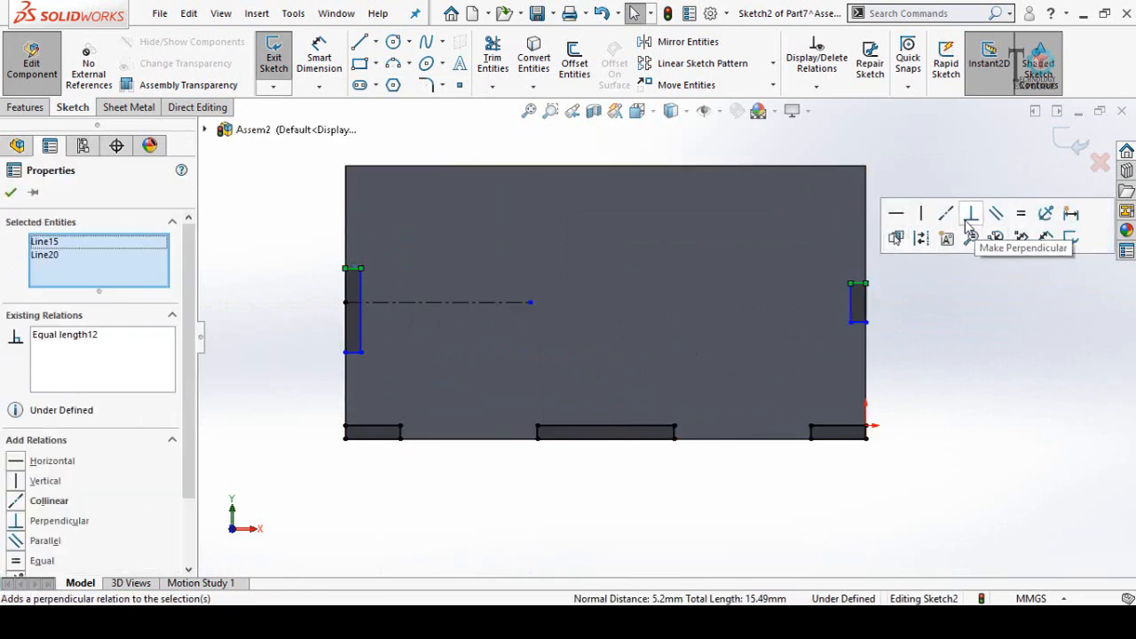
pyautogui.click(926, 420)
# - Dimension the inner vertical side of the right rectangle and set its height to 50 mm
pyautogui.moveTo(927, 297); pyautogui.dragTo(927, 240, button='right')
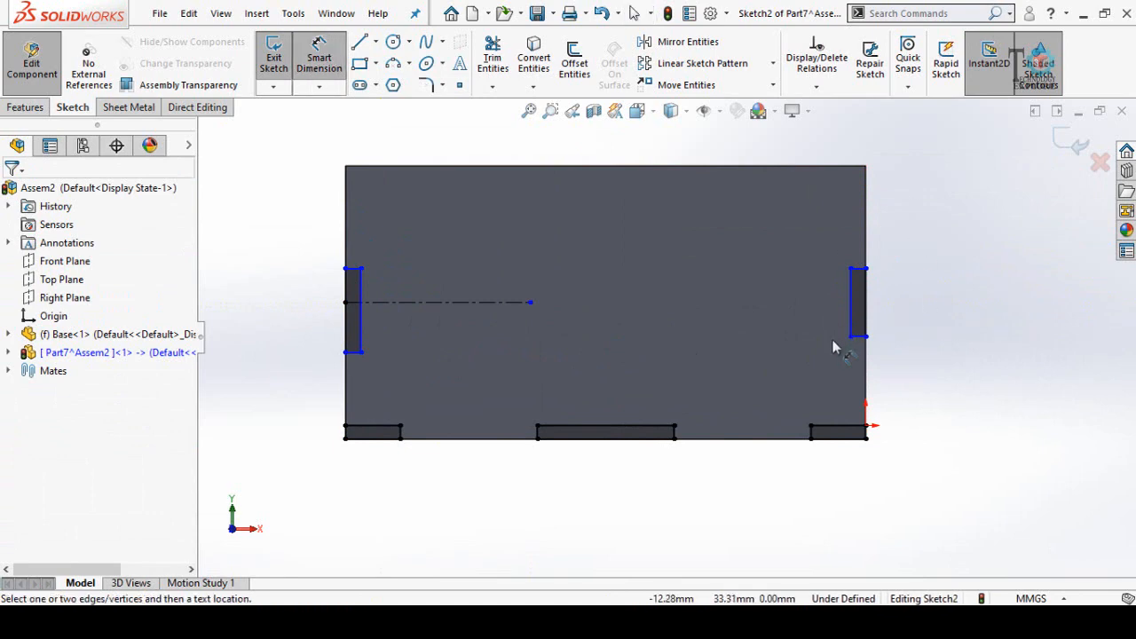
pyautogui.click(850, 329)
pyautogui.click(969, 325)
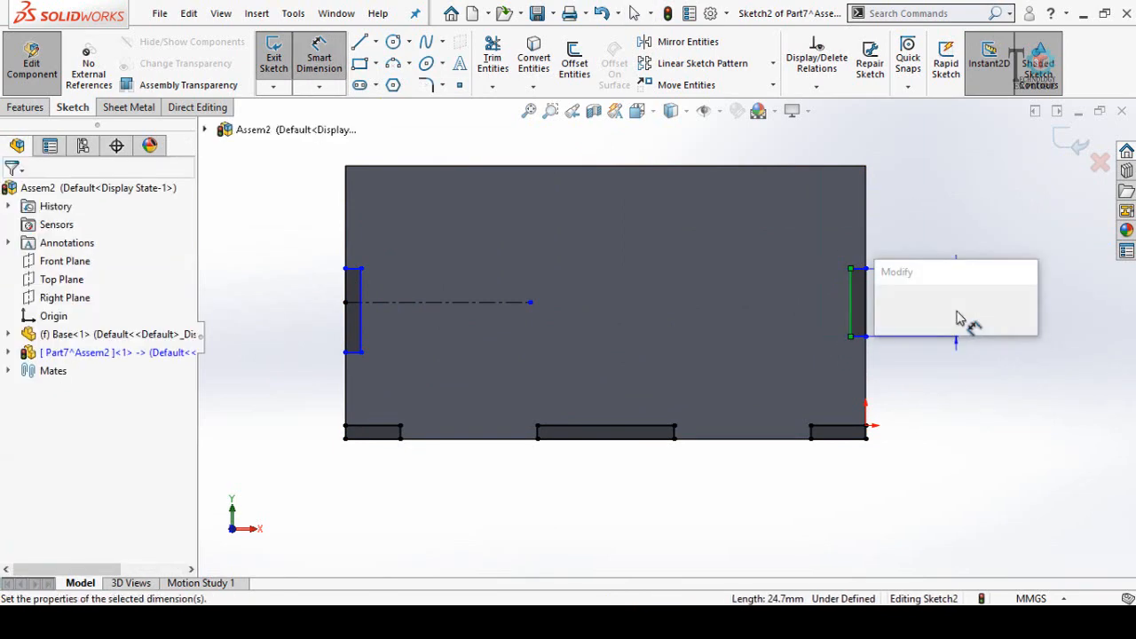
pyautogui.write('50')
pyautogui.press('Return')
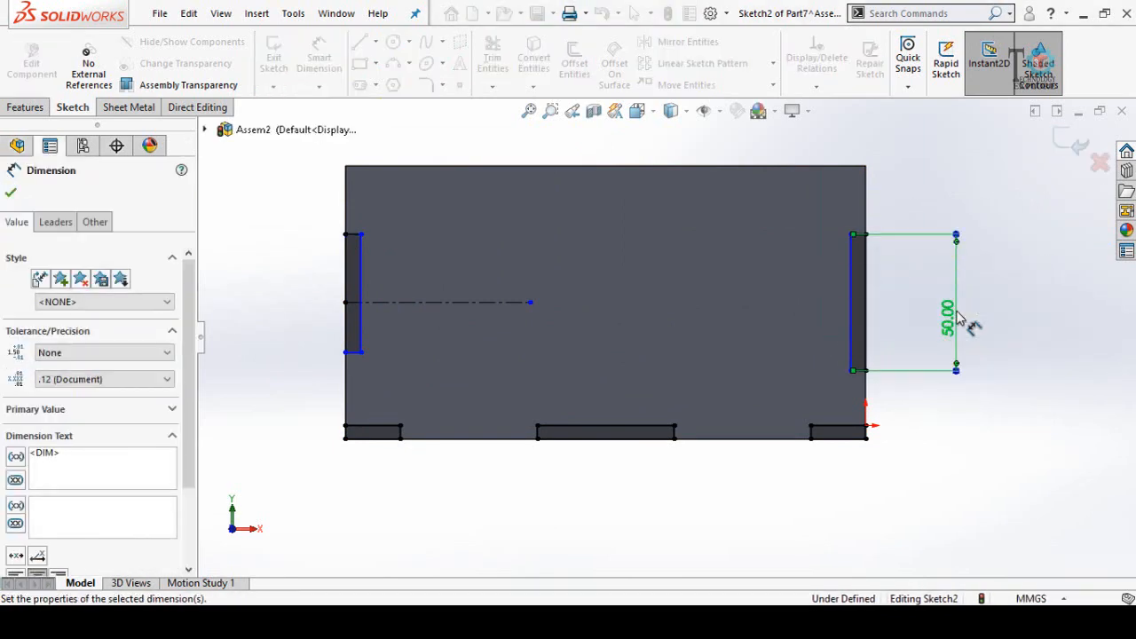
pyautogui.click(947, 409)
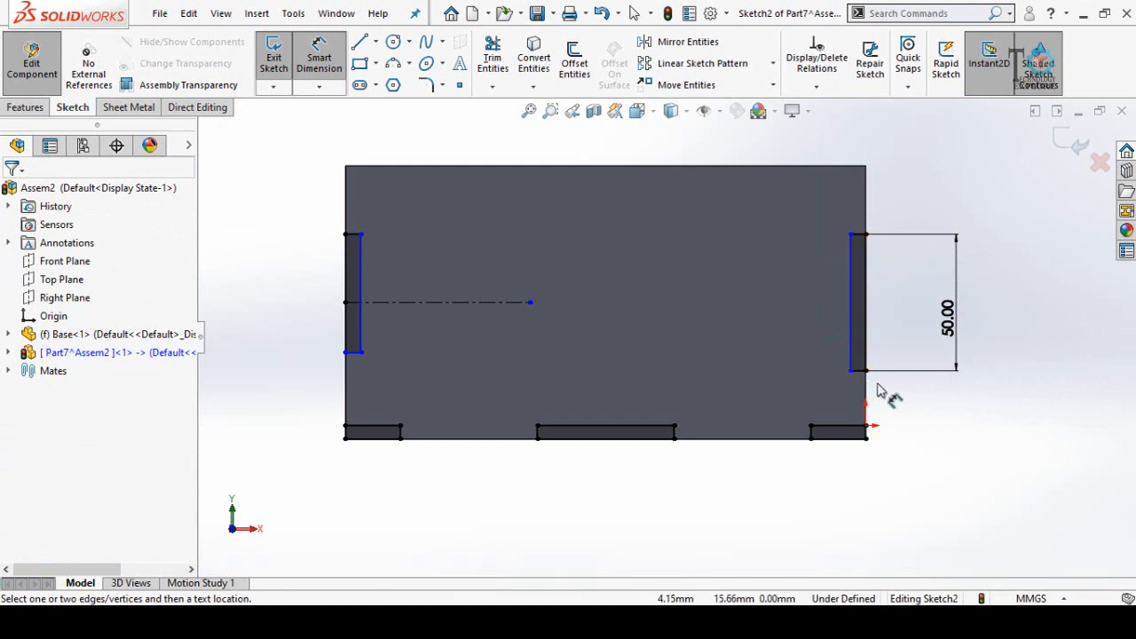
# - Dimension the lower edge of the right rectangle and set its width to 5 mm
pyautogui.scroll(-2, 876, 391)
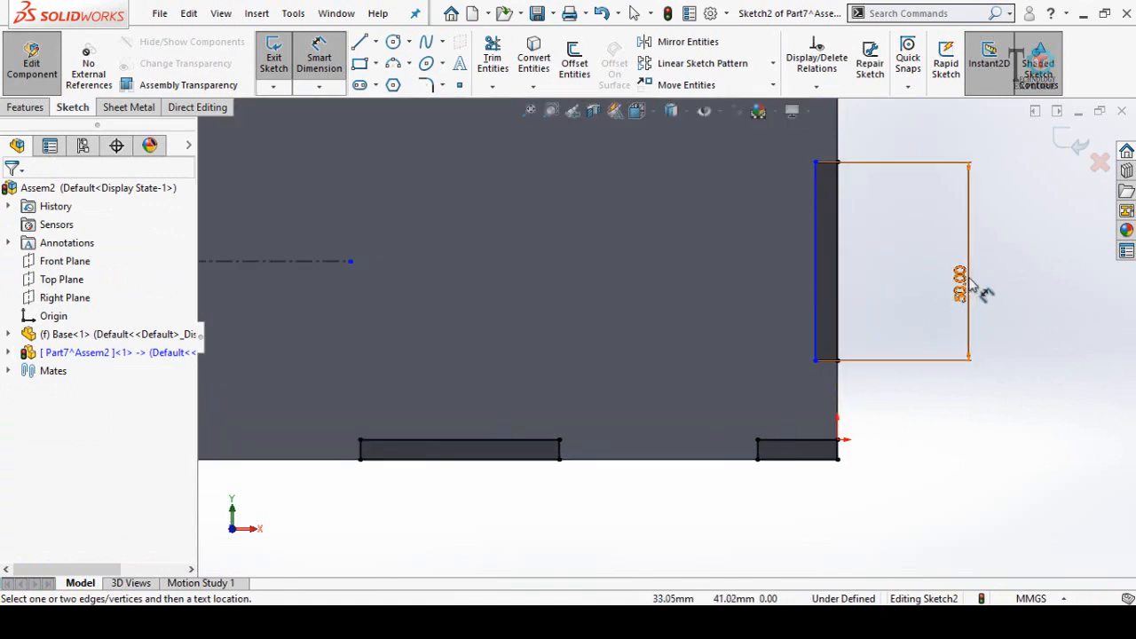
pyautogui.click(830, 364)
pyautogui.click(913, 412)
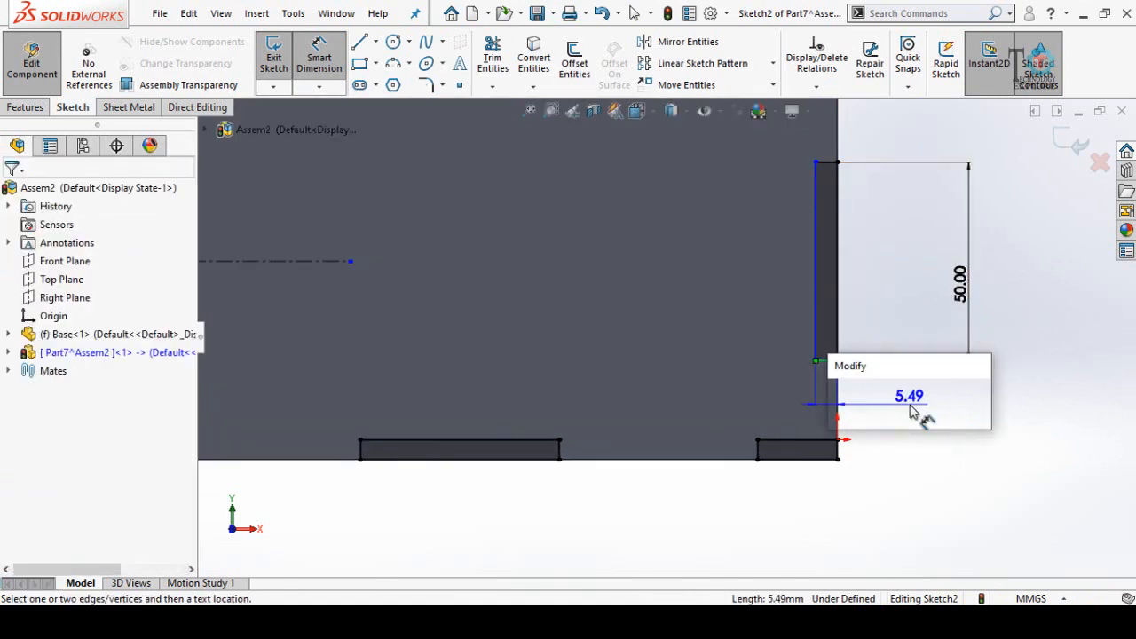
pyautogui.write('5')
pyautogui.press('Return')
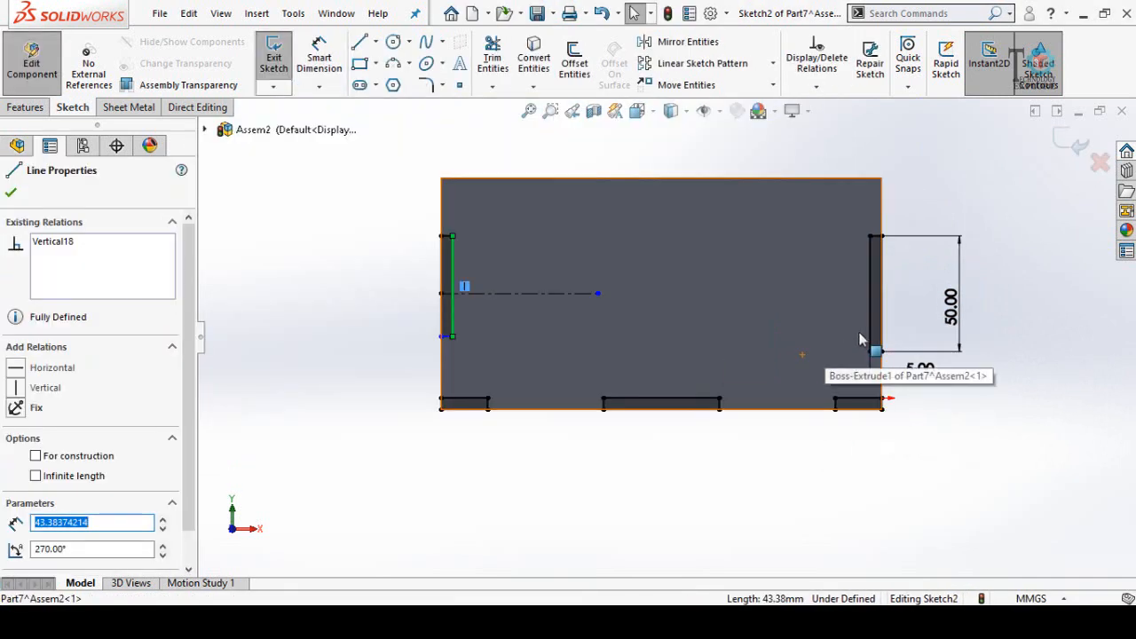
# - Make the inner vertical sides of the left and right rectangles equal in length
pyautogui.keyDown('ctrl'); pyautogui.click(876, 332); pyautogui.keyUp('ctrl')
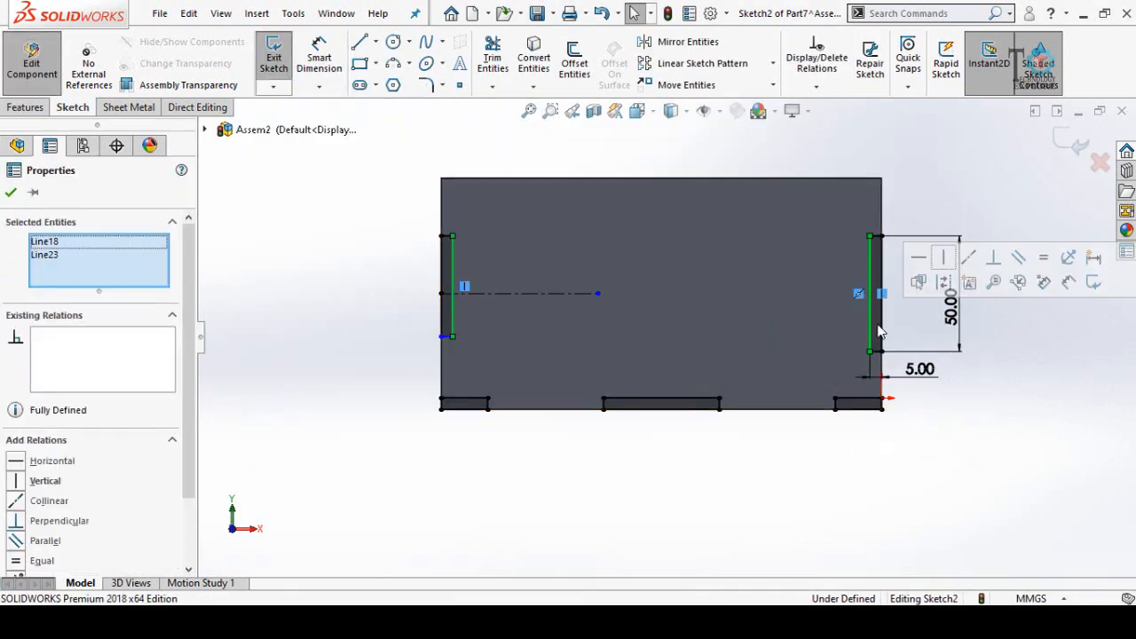
pyautogui.click(1042, 257)
pyautogui.click(994, 477)
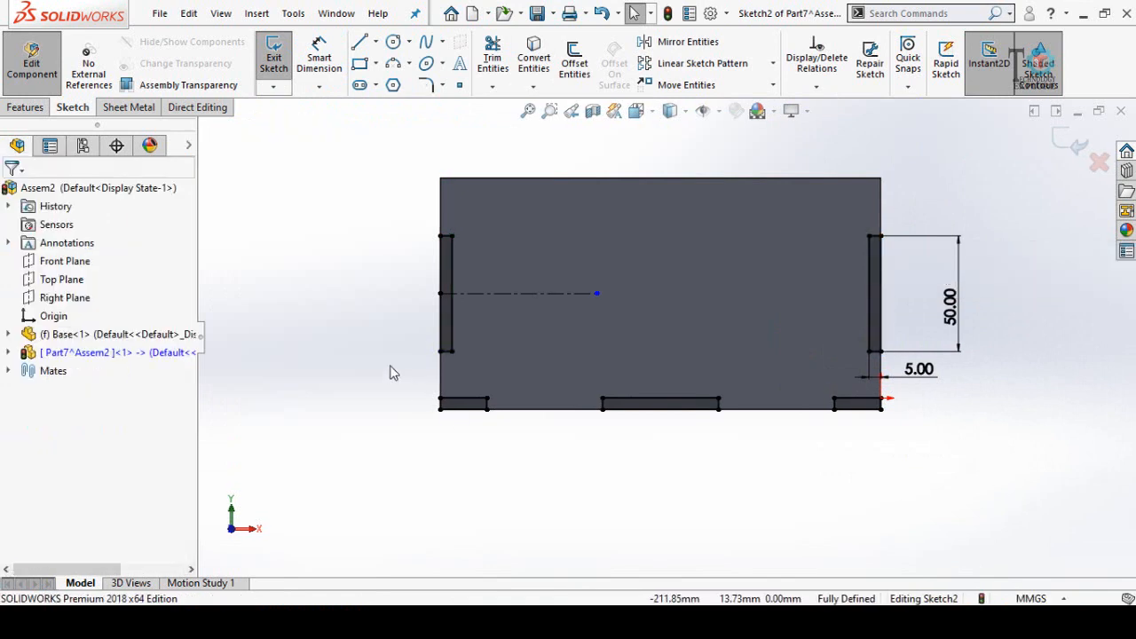
# - Cut-extrude the sketched slot rectangles 5 mm deep into the front panel and return to editing the assembly
pyautogui.scroll(-1, 851, 372)
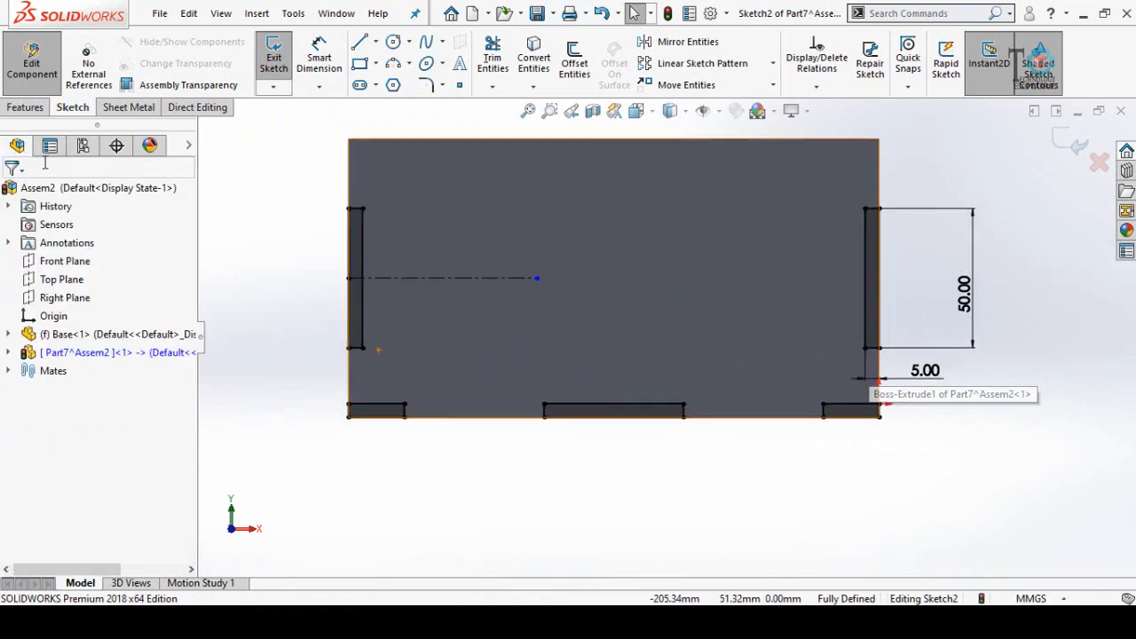
pyautogui.click(27, 107)
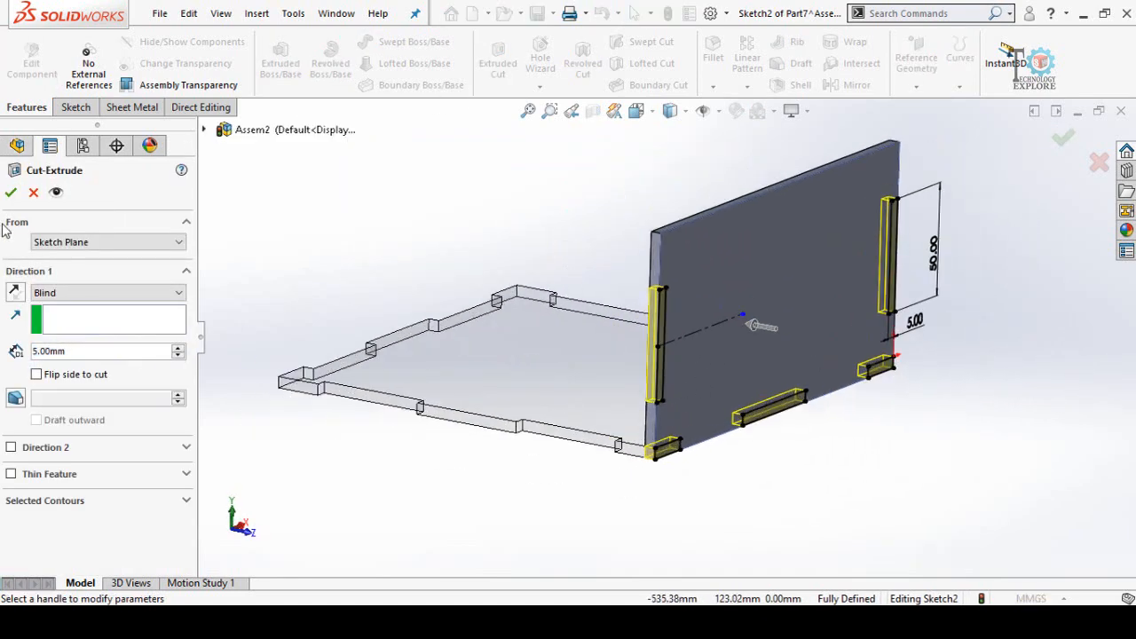
pyautogui.click(10, 193)
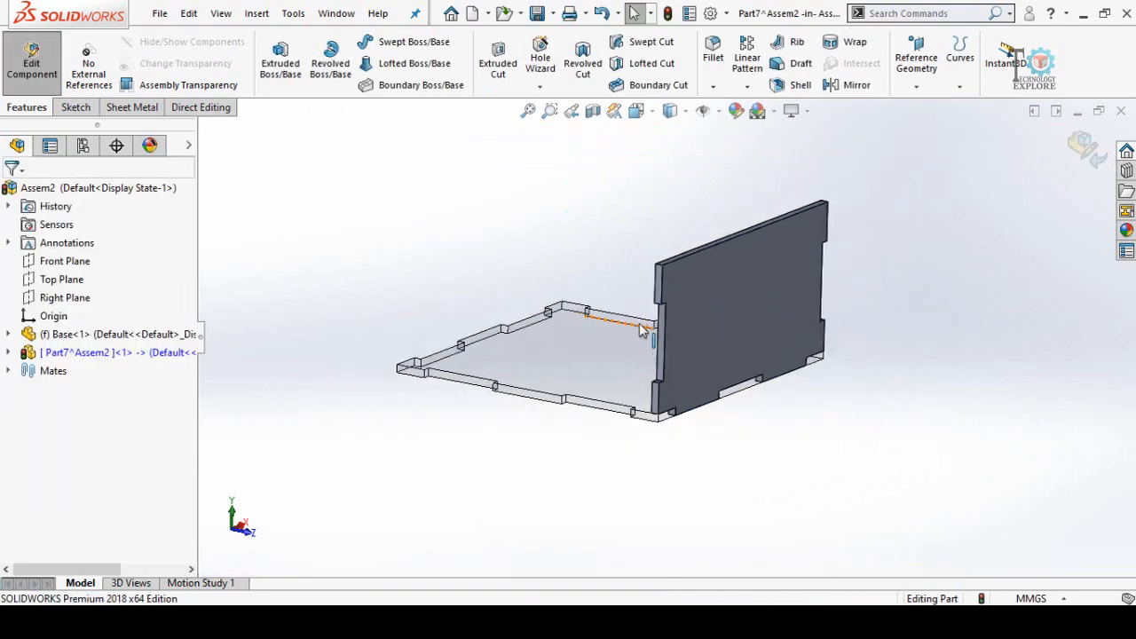
pyautogui.click(1084, 149)
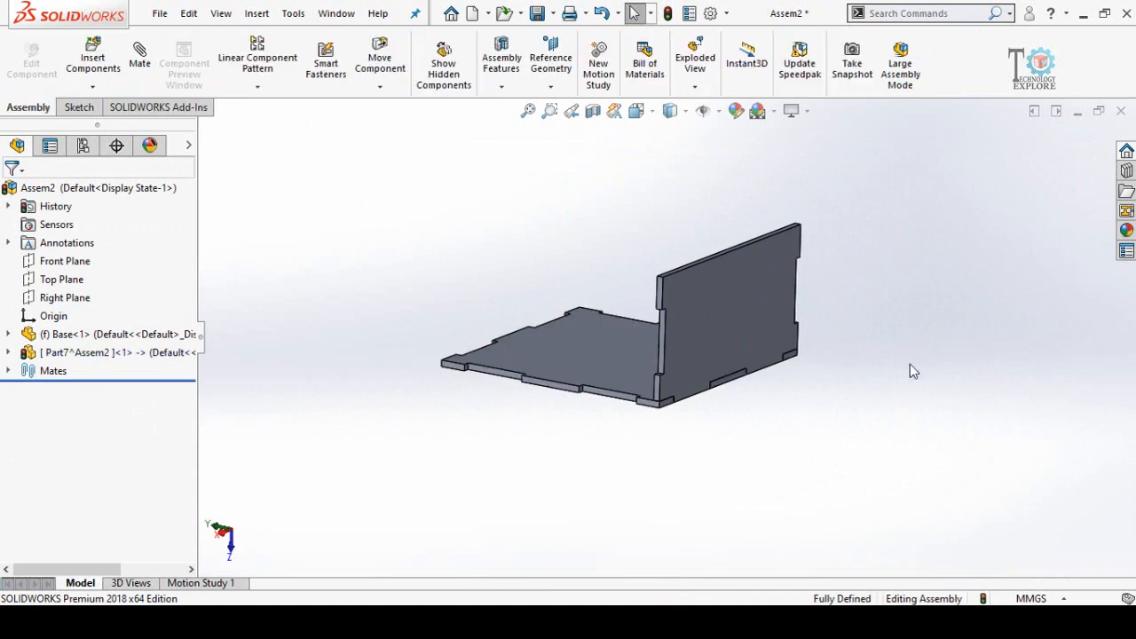
# - Create a second instance of the slotted front panel and place it beyond the opposite side of the base
pyautogui.scroll(2, 841, 389)
pyautogui.moveTo(730, 344); pyautogui.dragTo(685, 347, button='middle')
pyautogui.scroll(-3, 695, 340)
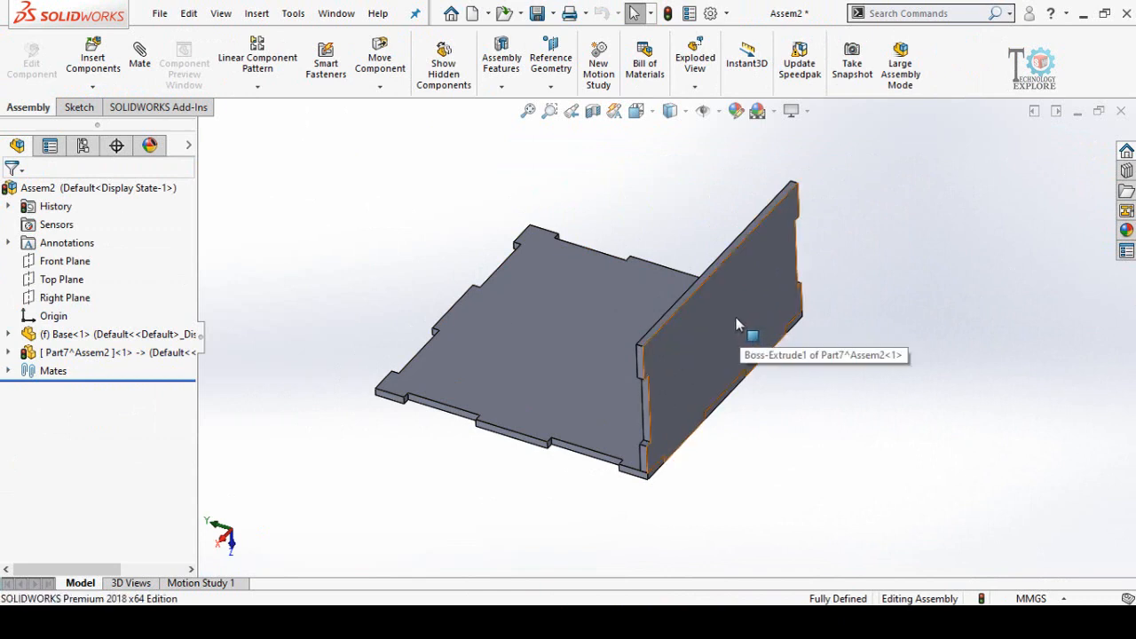
pyautogui.moveTo(726, 324); pyautogui.dragTo(698, 324)
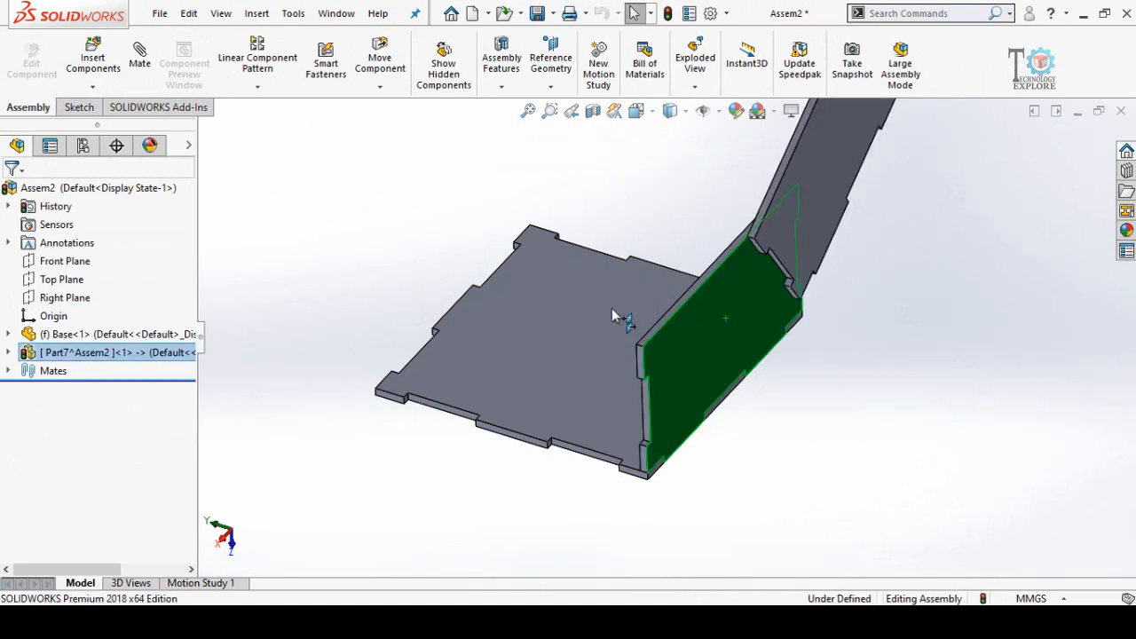
pyautogui.keyDown('ctrl'); pyautogui.moveTo(612, 316); pyautogui.dragTo(408, 248); pyautogui.keyUp('ctrl')
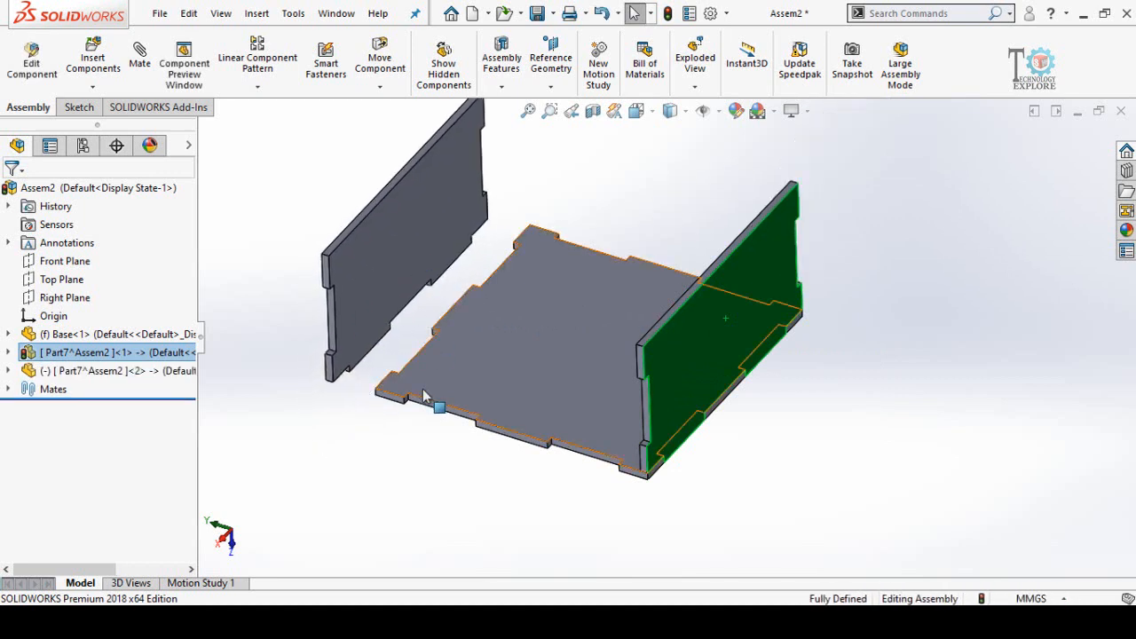
pyautogui.click(444, 485)
# - Mate the lower end face of the copied panel coincident with the end face of the base's nearby corner tab
pyautogui.scroll(-3, 395, 382)
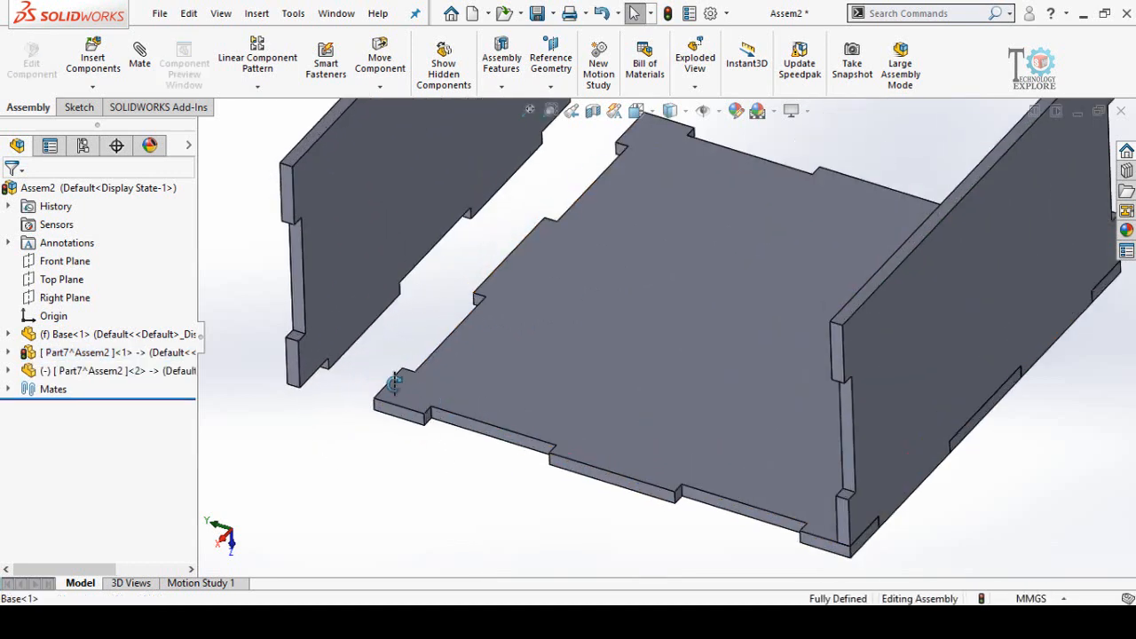
pyautogui.moveTo(395, 381); pyautogui.dragTo(363, 426, button='middle')
pyautogui.scroll(-3, 318, 414)
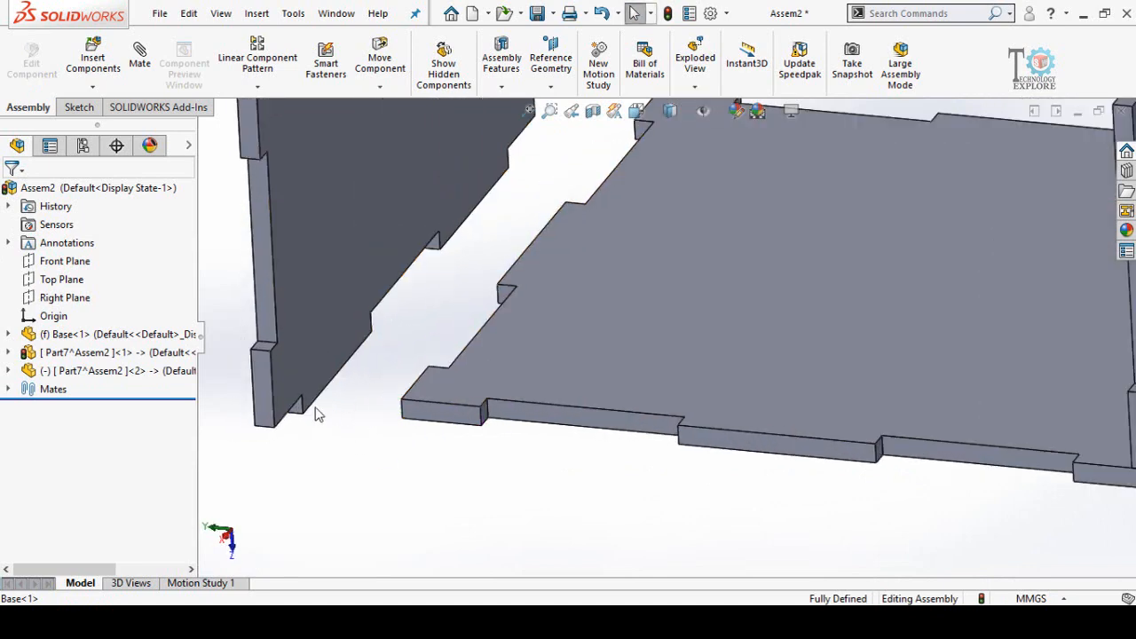
pyautogui.click(260, 407)
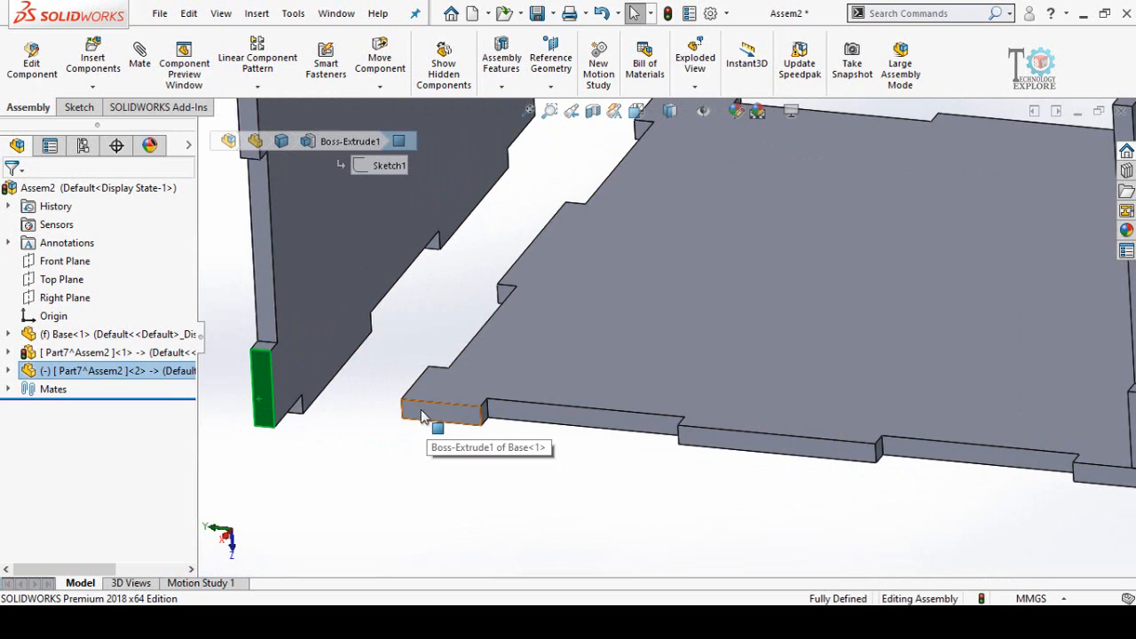
pyautogui.keyDown('ctrl'); pyautogui.click(422, 413); pyautogui.keyUp('ctrl')
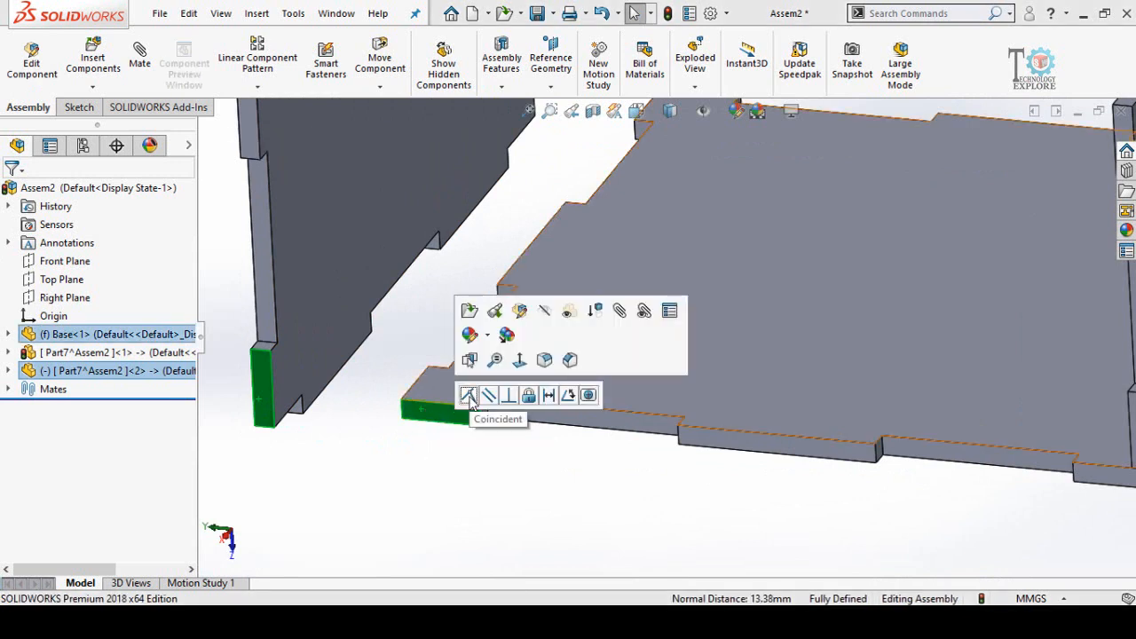
pyautogui.click(469, 396)
# - Mate the underside of the base coincident with the bottom face of the copied panel's tab
pyautogui.moveTo(469, 464); pyautogui.dragTo(553, 364, button='middle')
pyautogui.click(552, 380)
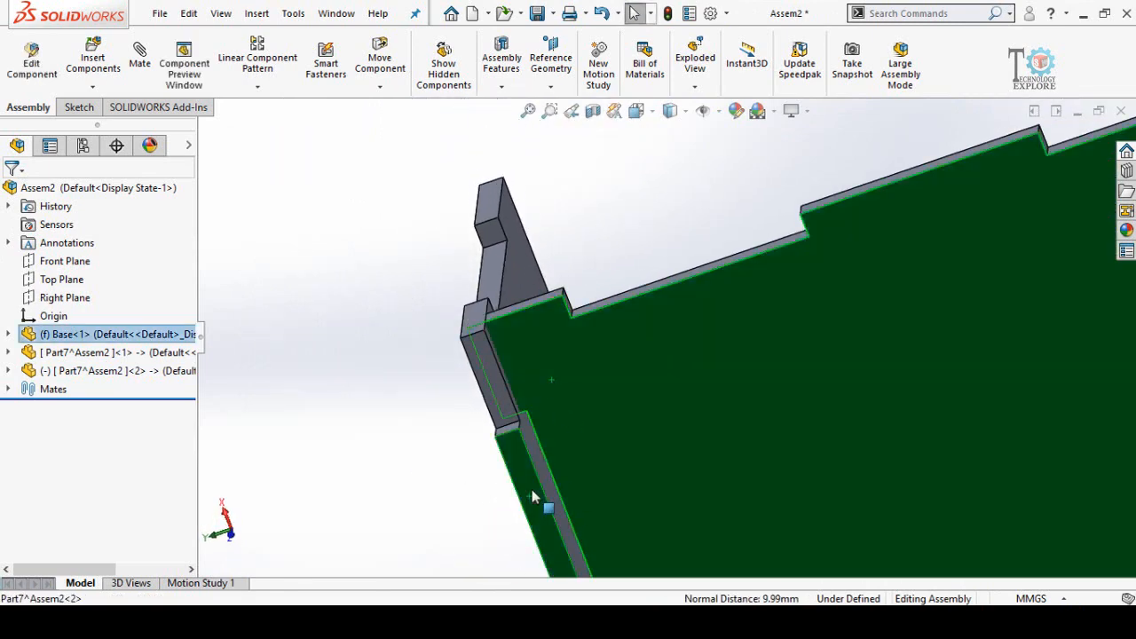
pyautogui.keyDown('ctrl'); pyautogui.click(539, 470); pyautogui.keyUp('ctrl')
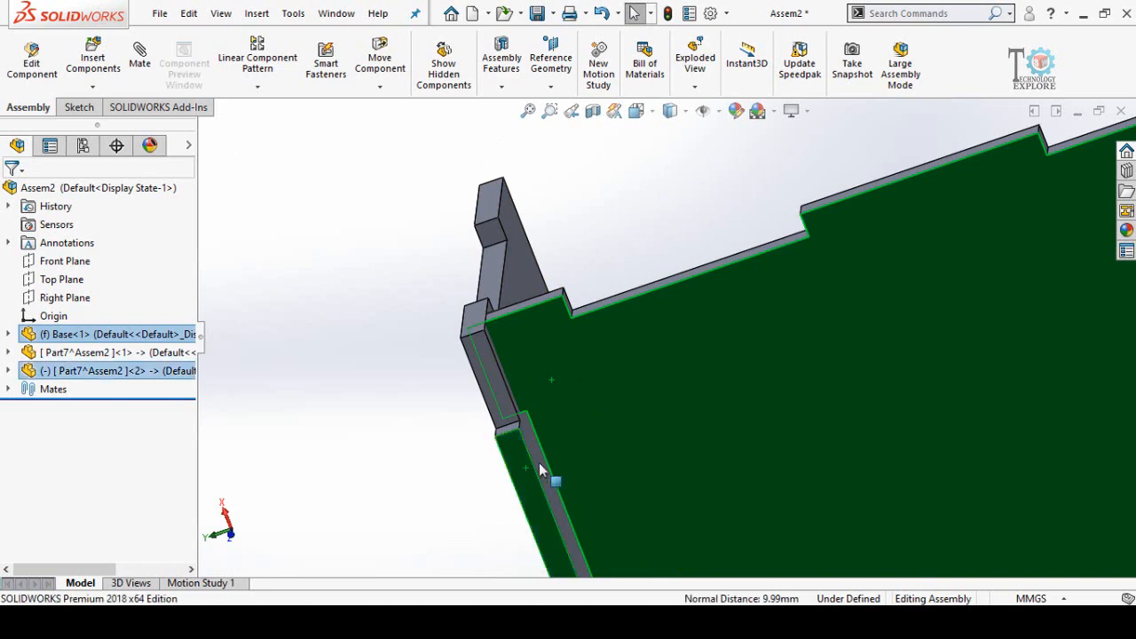
pyautogui.click(576, 454)
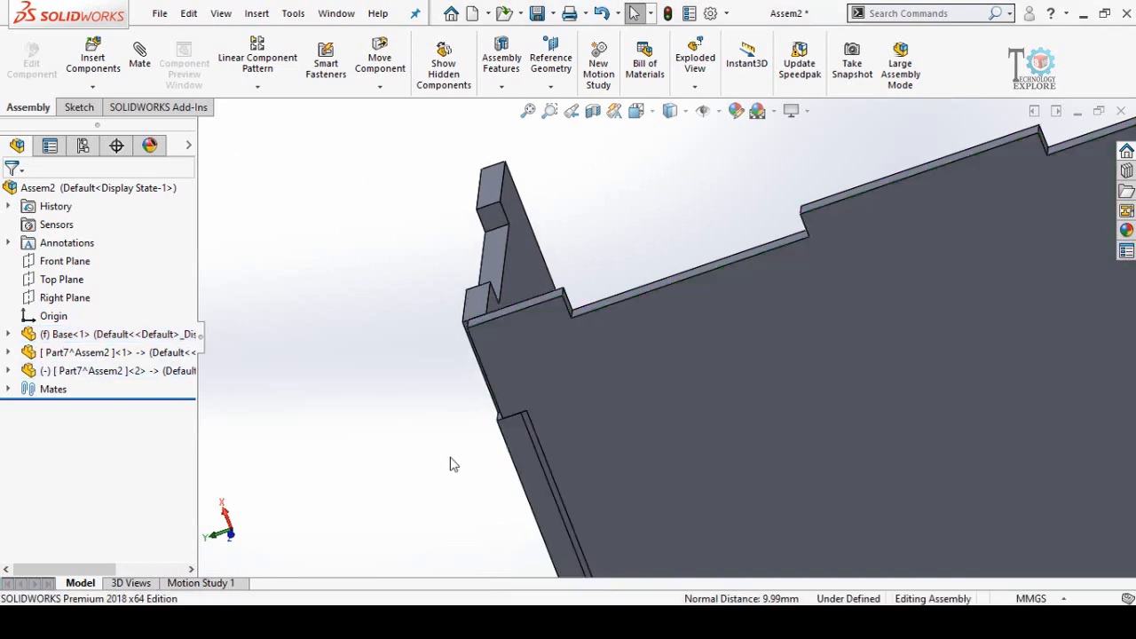
# - Mate the outer face of the copied panel coincident with the outer edge face of the base's corner tab
pyautogui.scroll(1, 560, 382)
pyautogui.moveTo(560, 382); pyautogui.dragTo(671, 503, button='middle')
pyautogui.scroll(-4, 564, 366)
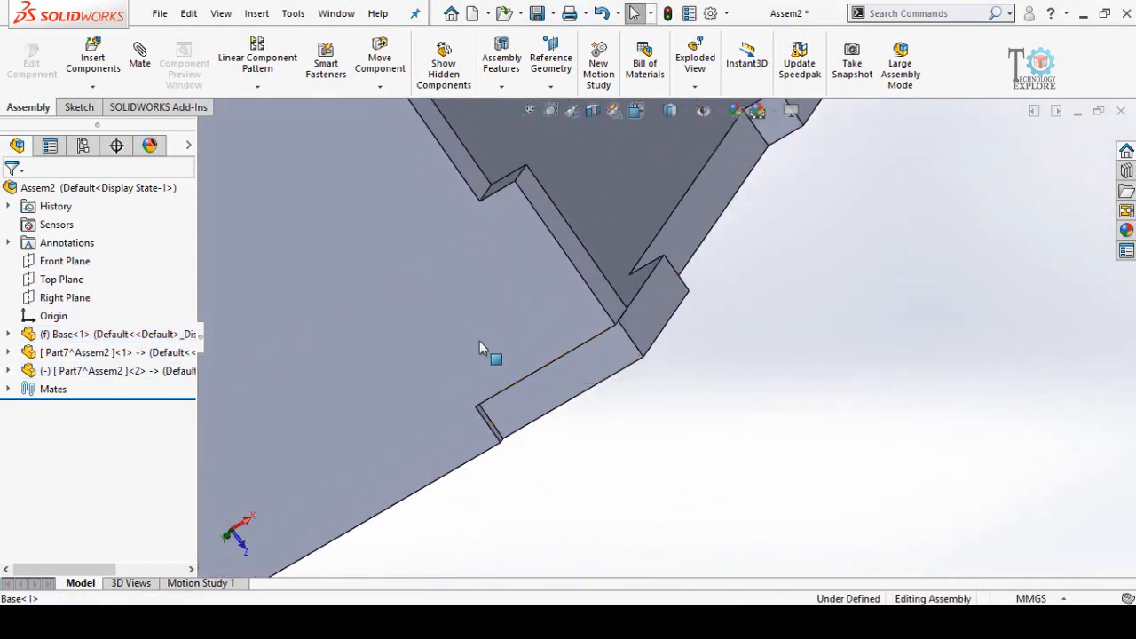
pyautogui.click(479, 348)
pyautogui.keyDown('ctrl'); pyautogui.click(560, 387); pyautogui.keyUp('ctrl')
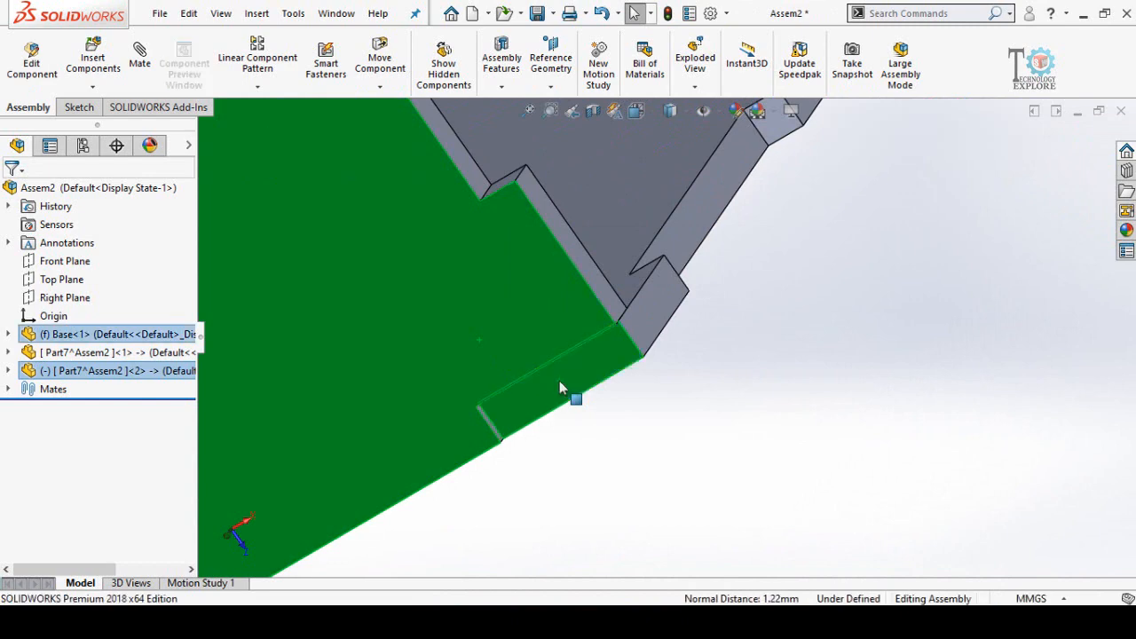
pyautogui.click(606, 370)
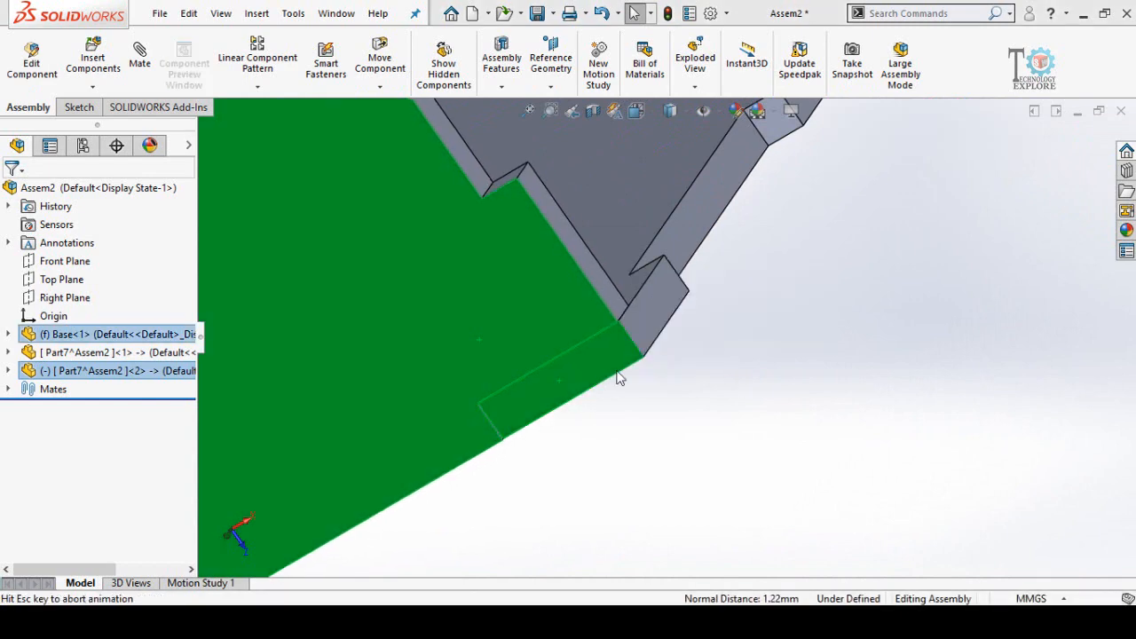
# - Insert a new part on the end face at the box's open side and sketch a 100 by 190 mm corner rectangle spanning both panels
pyautogui.scroll(6, 670, 440)
pyautogui.moveTo(669, 264); pyautogui.dragTo(652, 378, button='middle')
pyautogui.scroll(-1, 670, 328)
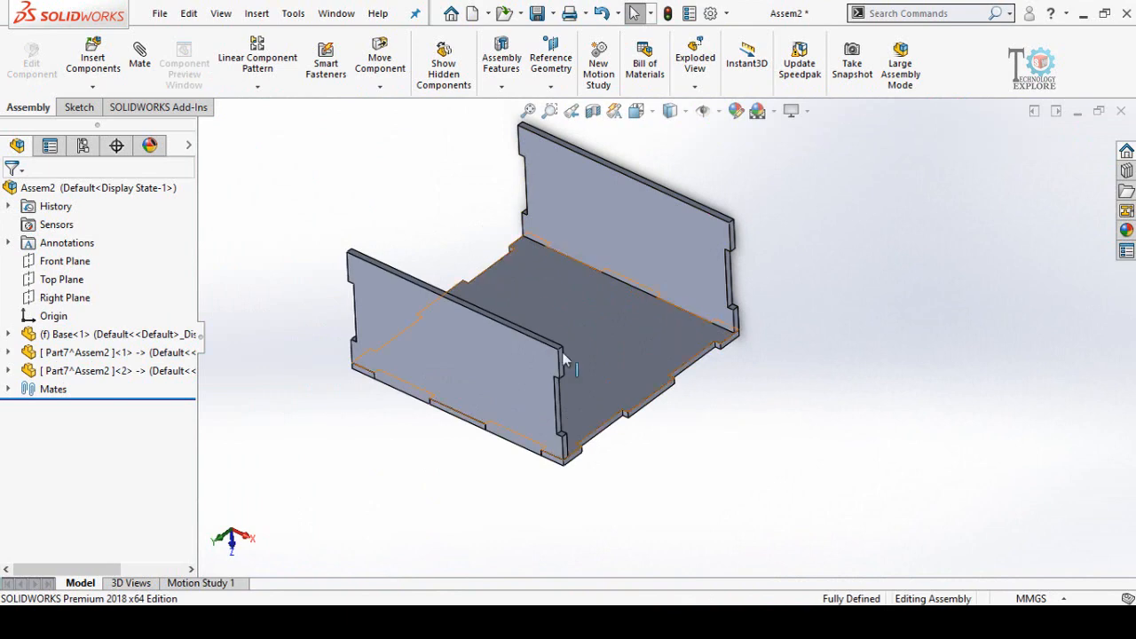
pyautogui.scroll(-4, 634, 461)
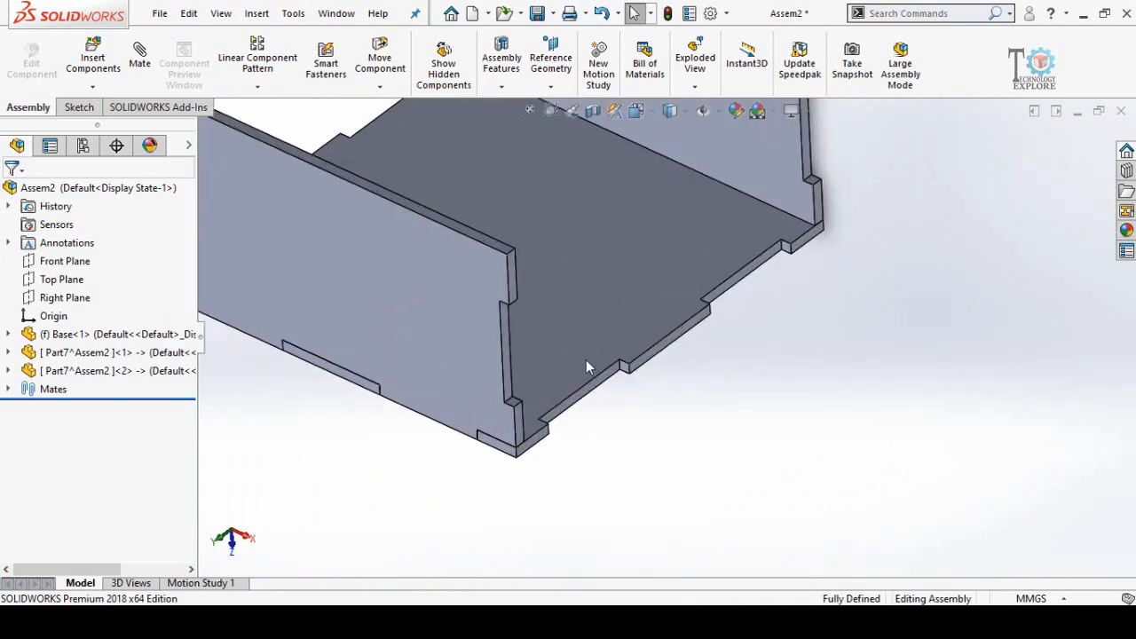
pyautogui.click(92, 86)
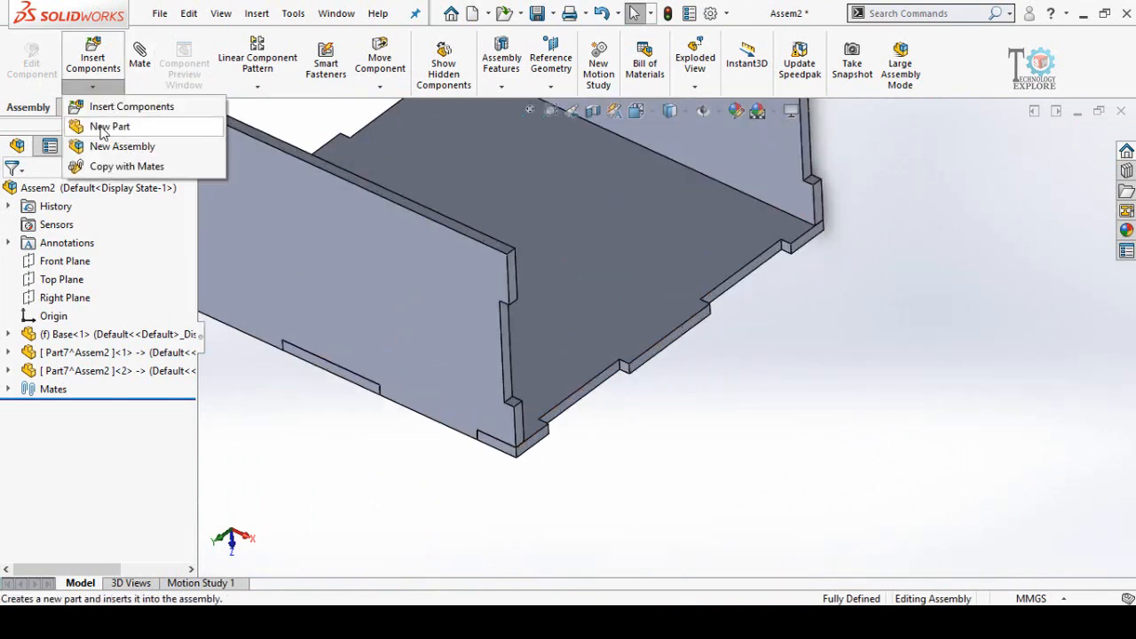
pyautogui.click(105, 128)
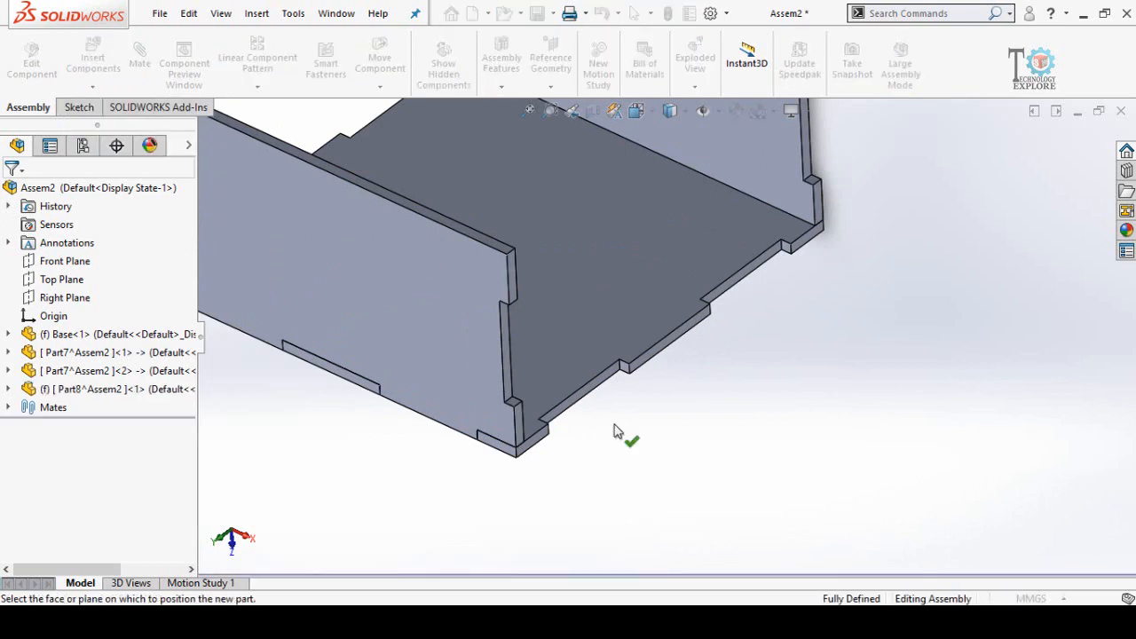
pyautogui.scroll(-3, 612, 426)
pyautogui.click(539, 381)
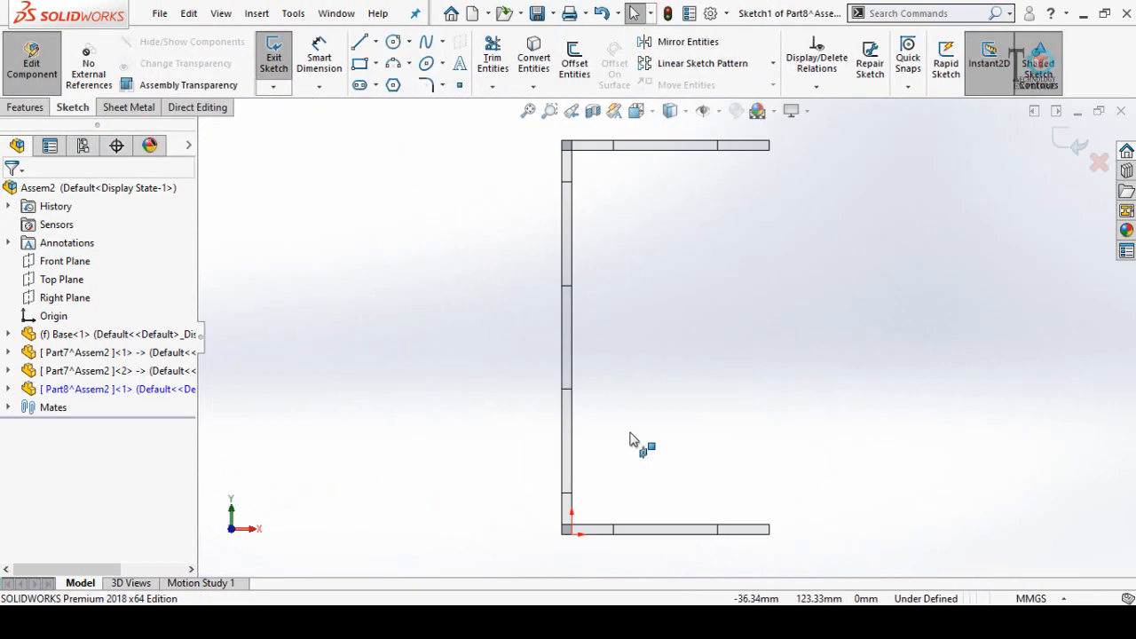
pyautogui.click(563, 140)
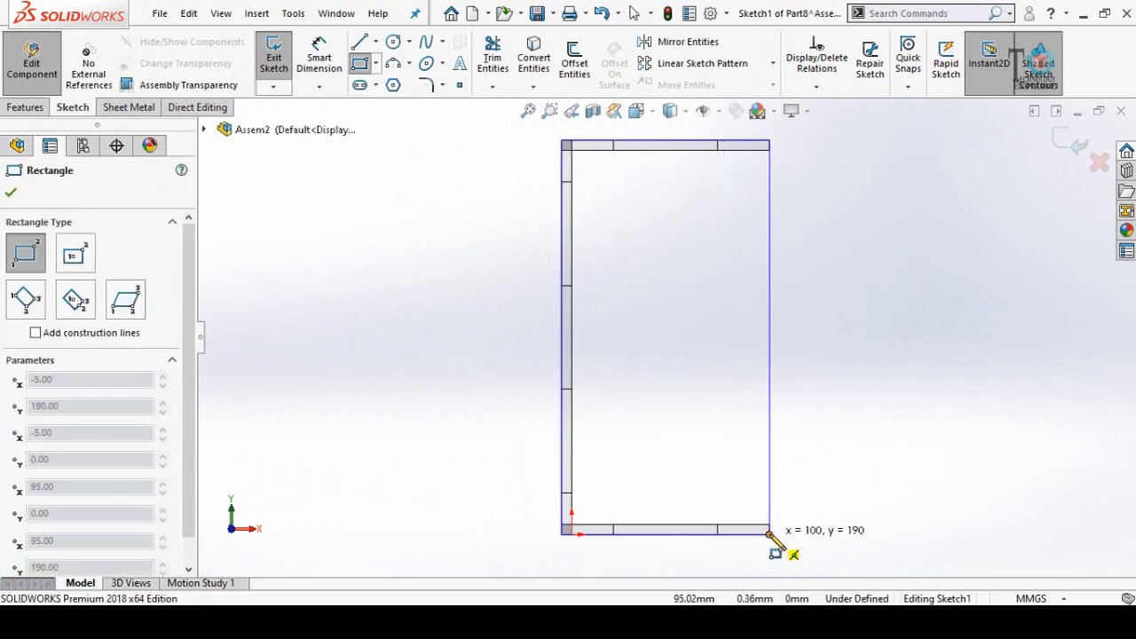
pyautogui.click(769, 534)
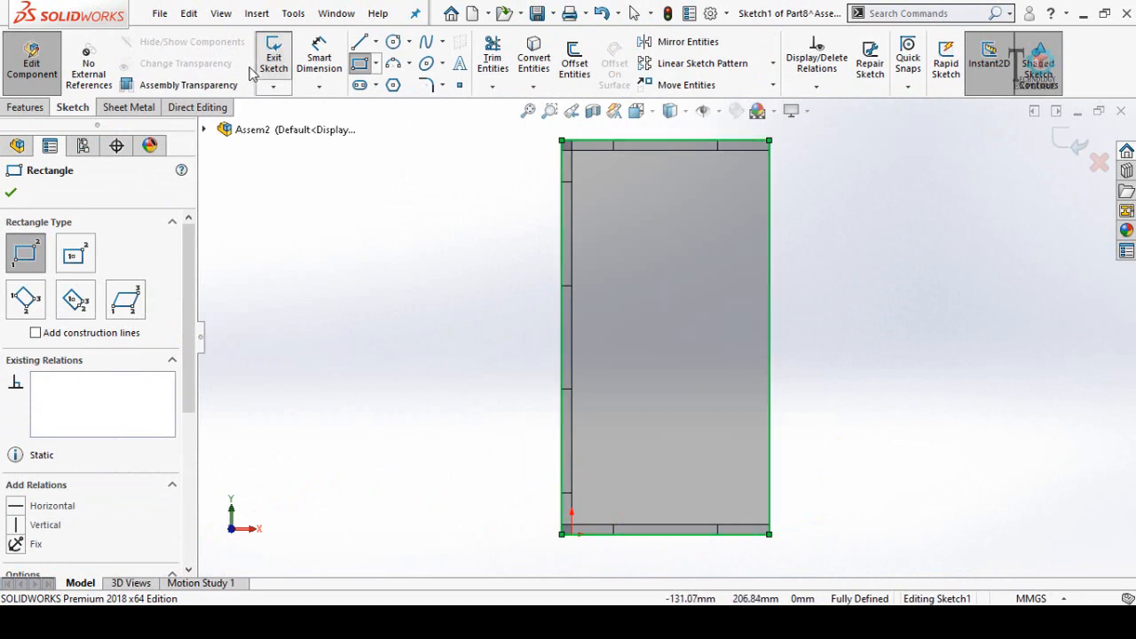
# - Extrude the end panel's rectangle sketch as a 5 mm blind boss
pyautogui.scroll(1, 248, 73)
pyautogui.click(279, 71)
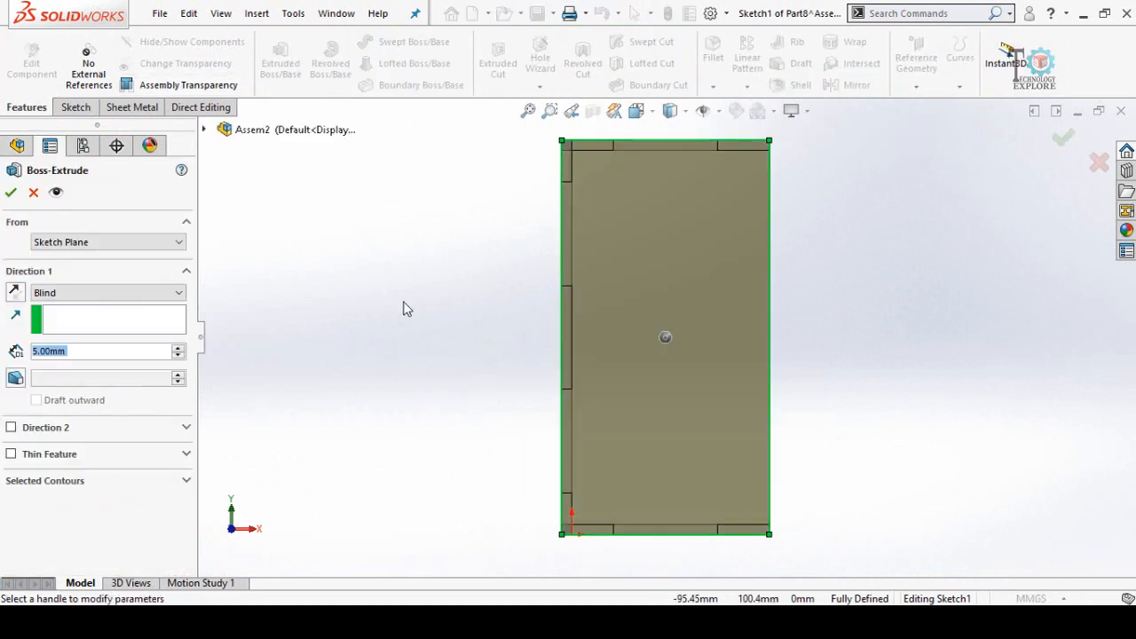
pyautogui.moveTo(405, 310); pyautogui.dragTo(378, 315, button='middle')
pyautogui.scroll(-4, 380, 314)
pyautogui.scroll(-5, 526, 230)
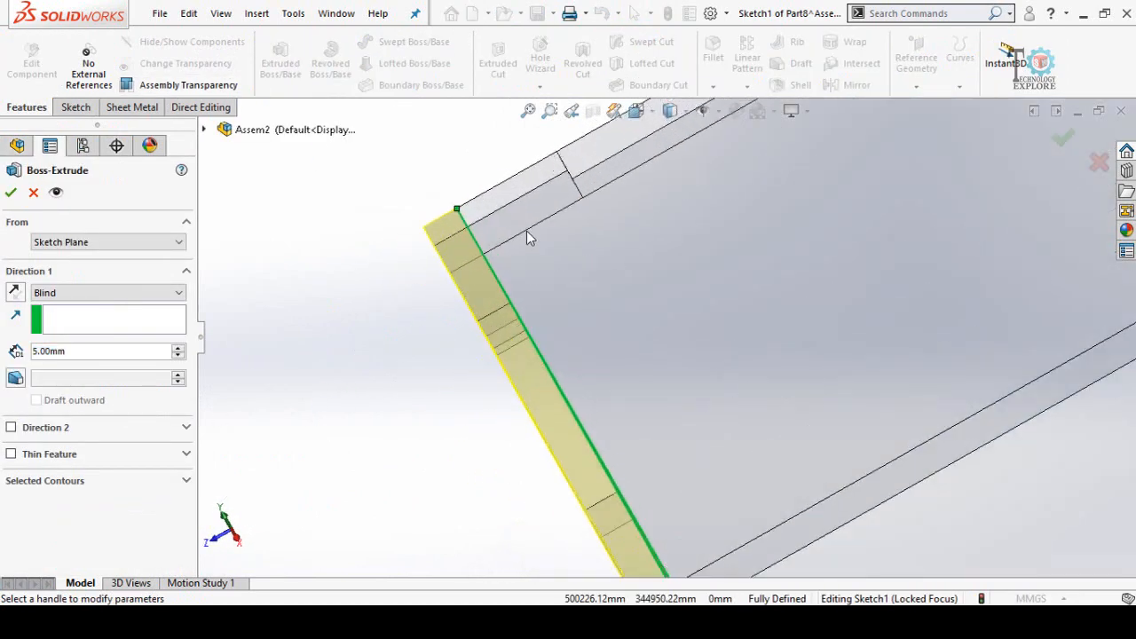
pyautogui.scroll(5, 430, 279)
pyautogui.moveTo(660, 531); pyautogui.dragTo(651, 414, button='middle')
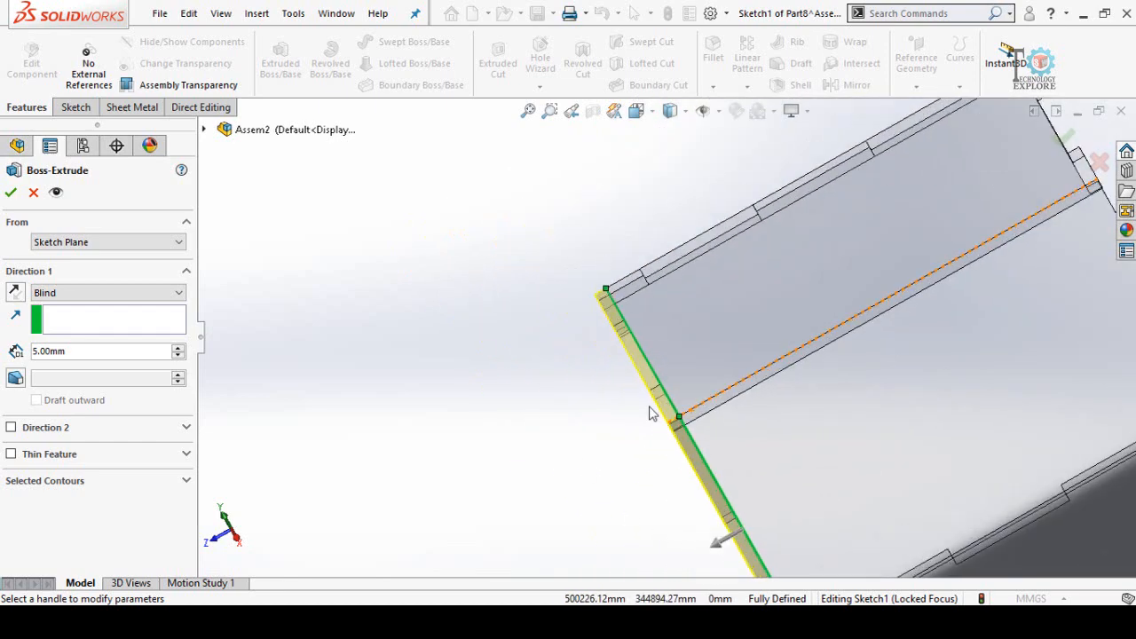
pyautogui.click(15, 196)
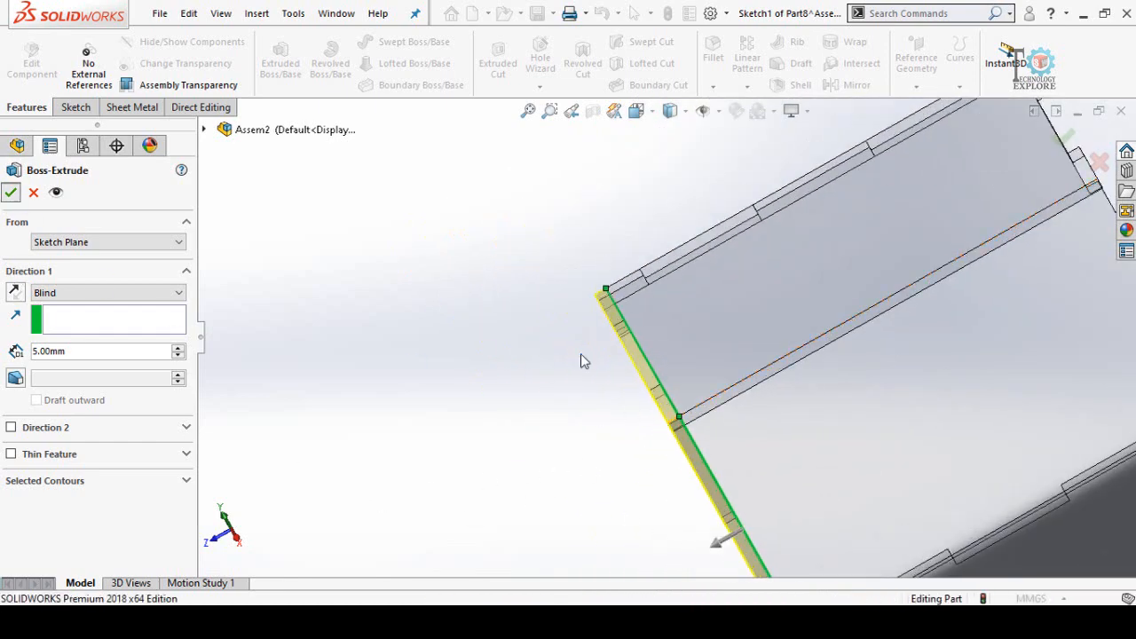
# - Start a sketch on the new panel's outer face and draw corner rectangles over the three tab outlines along its upper corners
pyautogui.moveTo(580, 393)
pyautogui.mouseDown(button='middle')
pyautogui.moveTo(657, 242)
pyautogui.moveTo(649, 431)
pyautogui.mouseUp(button='middle')
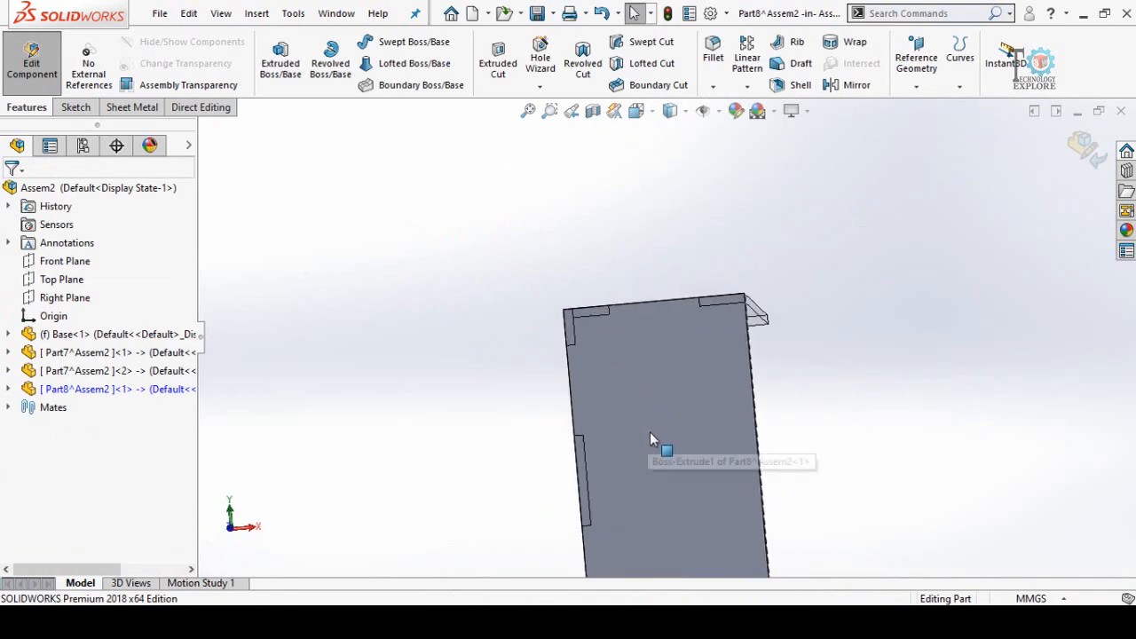
pyautogui.click(663, 399)
pyautogui.click(739, 349)
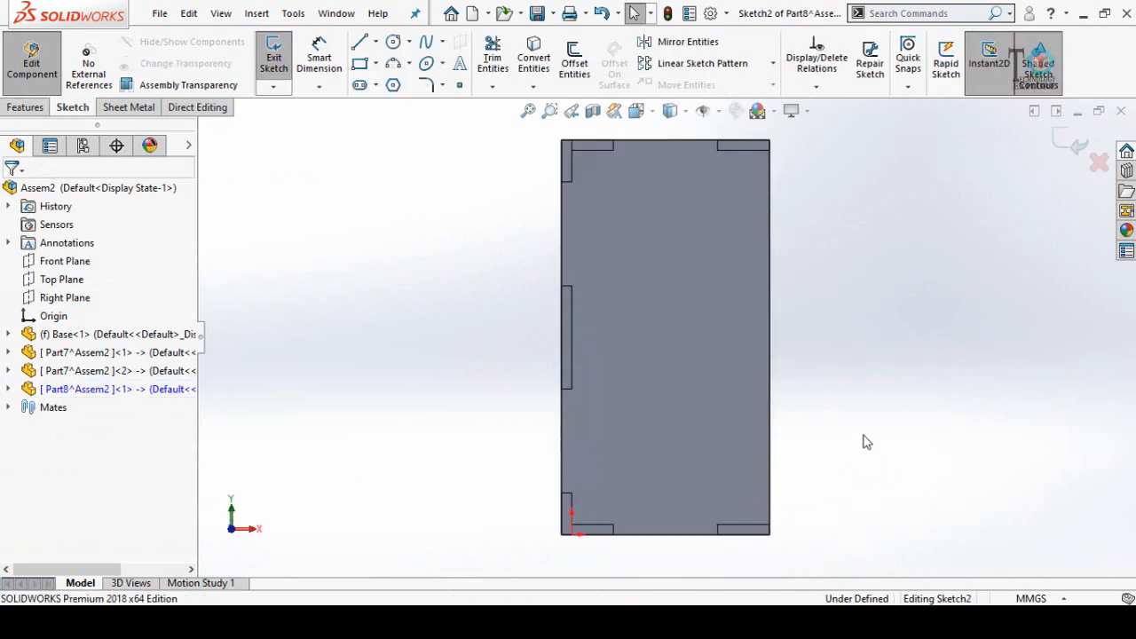
pyautogui.click(362, 66)
pyautogui.scroll(-3, 745, 204)
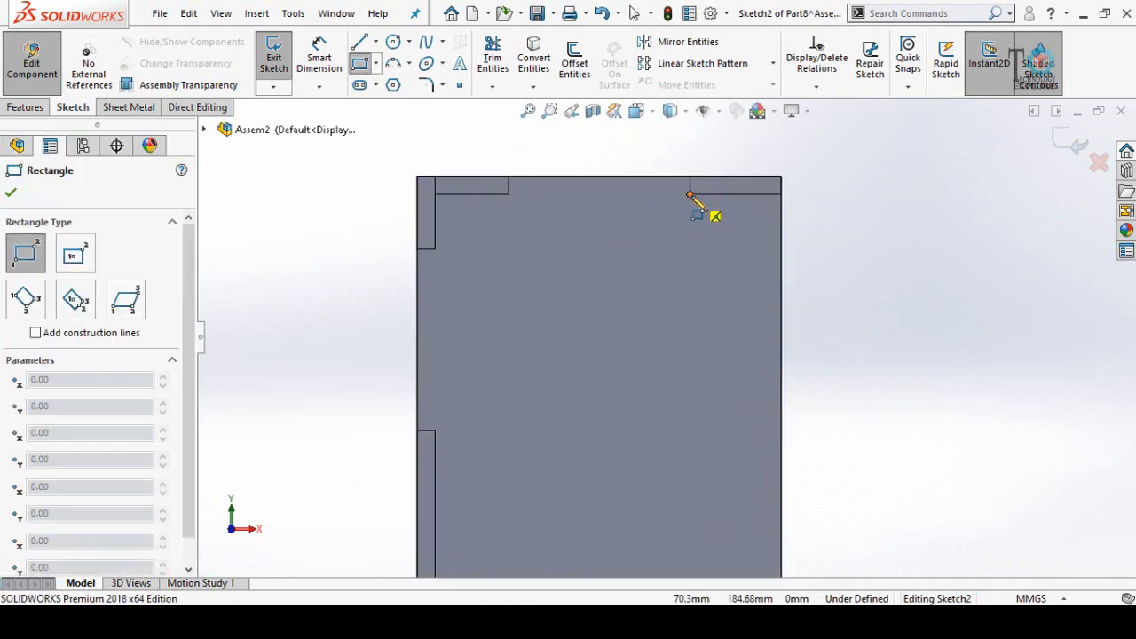
pyautogui.click(690, 195)
pyautogui.click(781, 177)
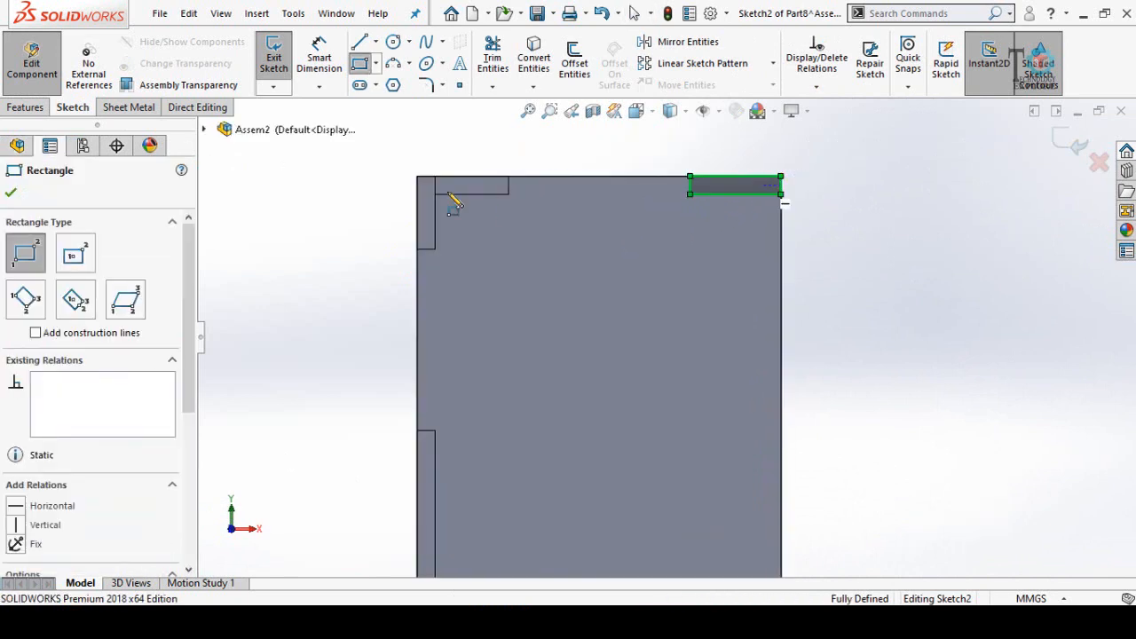
pyautogui.click(509, 195)
pyautogui.click(434, 177)
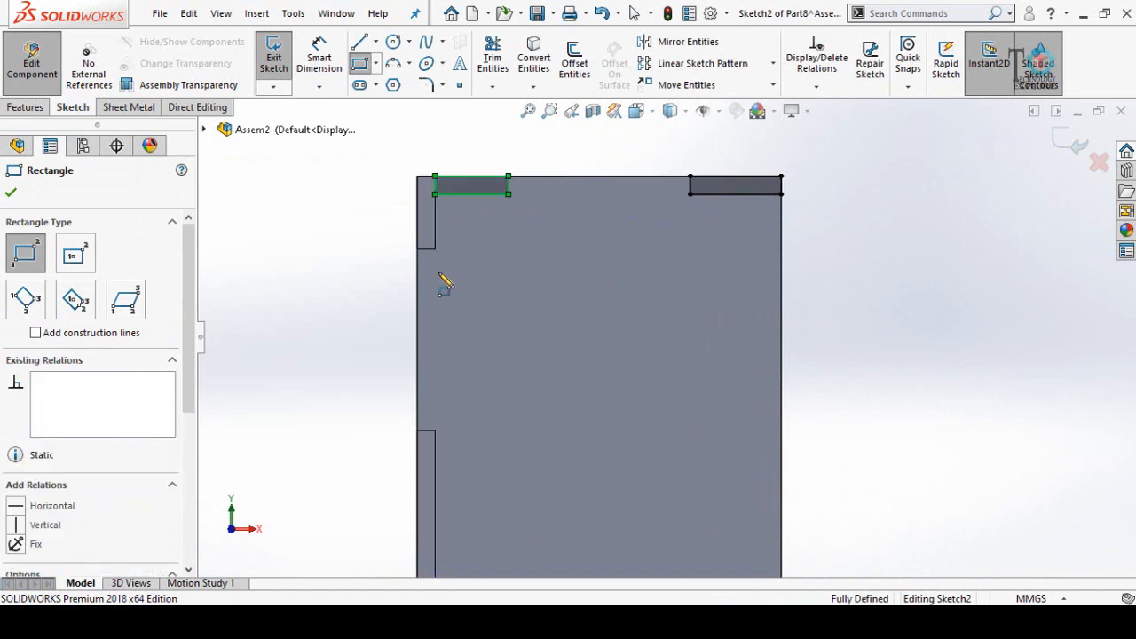
pyautogui.click(434, 250)
pyautogui.click(417, 176)
# - Draw corner rectangles over the remaining tab outlines at the middle of the long edge and at both lower corners
pyautogui.scroll(4, 480, 284)
pyautogui.scroll(-2, 538, 391)
pyautogui.click(535, 377)
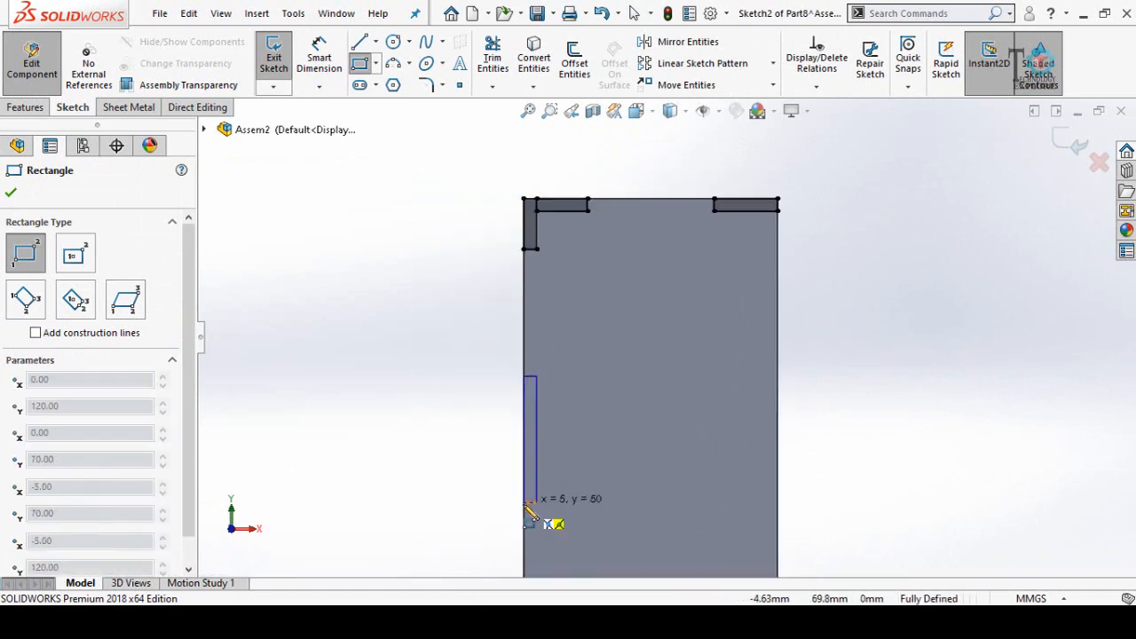
pyautogui.click(523, 504)
pyautogui.scroll(5, 525, 496)
pyautogui.scroll(-8, 568, 357)
pyautogui.click(581, 393)
pyautogui.click(672, 417)
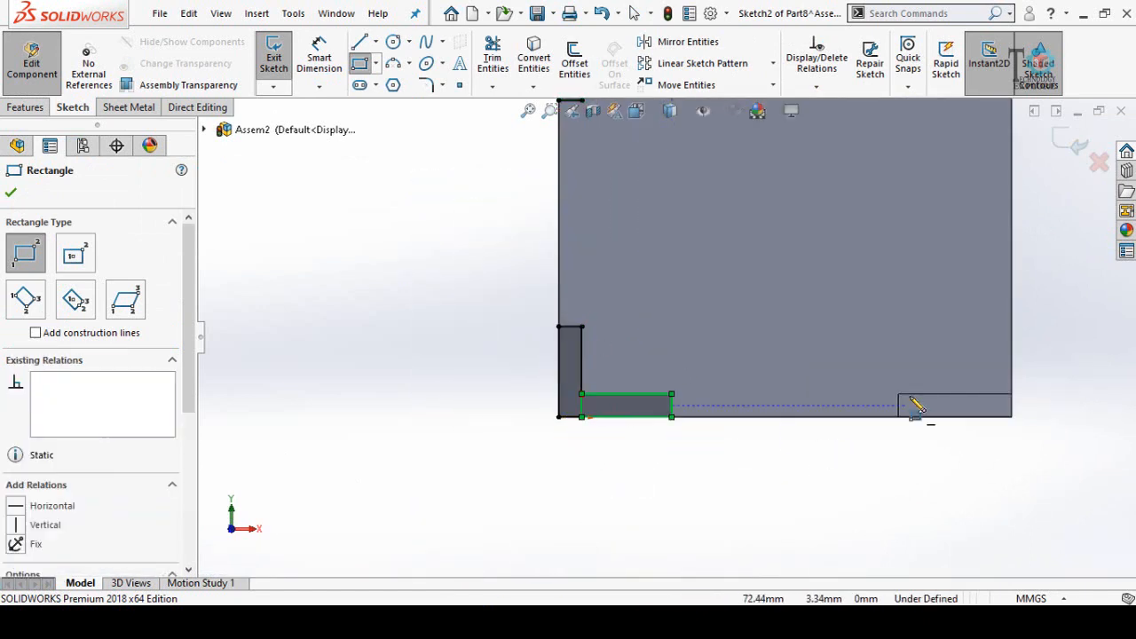
pyautogui.click(898, 393)
pyautogui.click(1012, 417)
pyautogui.press('Escape')
# - Constrain the free end edge of the lower rectangle beside the origin to fully define the sketch
pyautogui.scroll(3, 701, 389)
pyautogui.scroll(5, 710, 381)
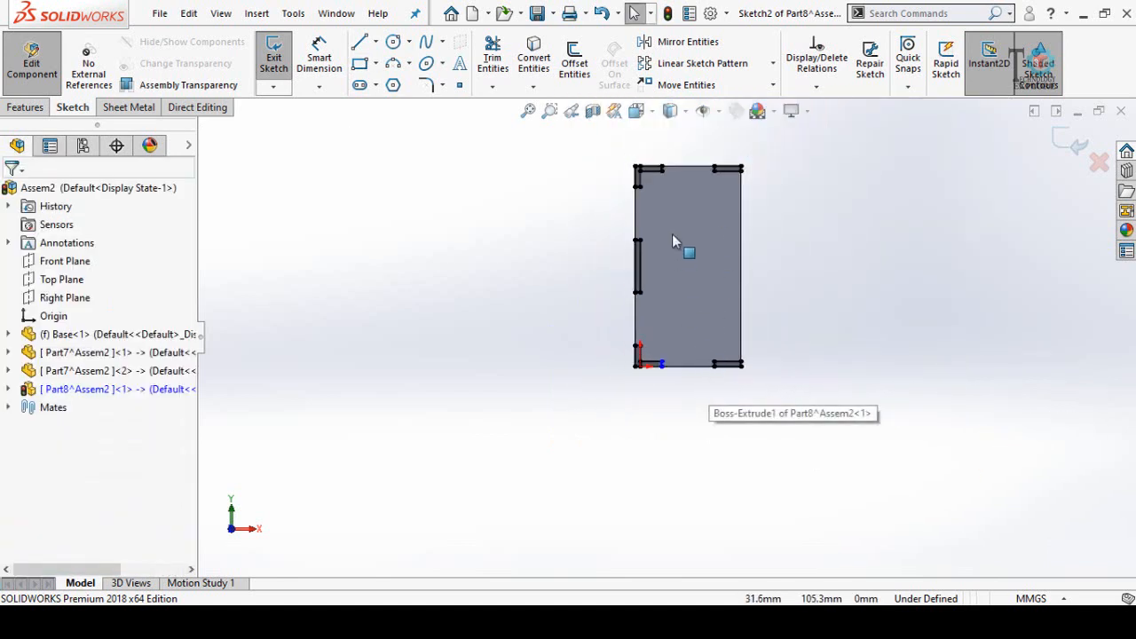
pyautogui.scroll(-2, 672, 236)
pyautogui.scroll(-5, 661, 488)
pyautogui.scroll(-2, 615, 355)
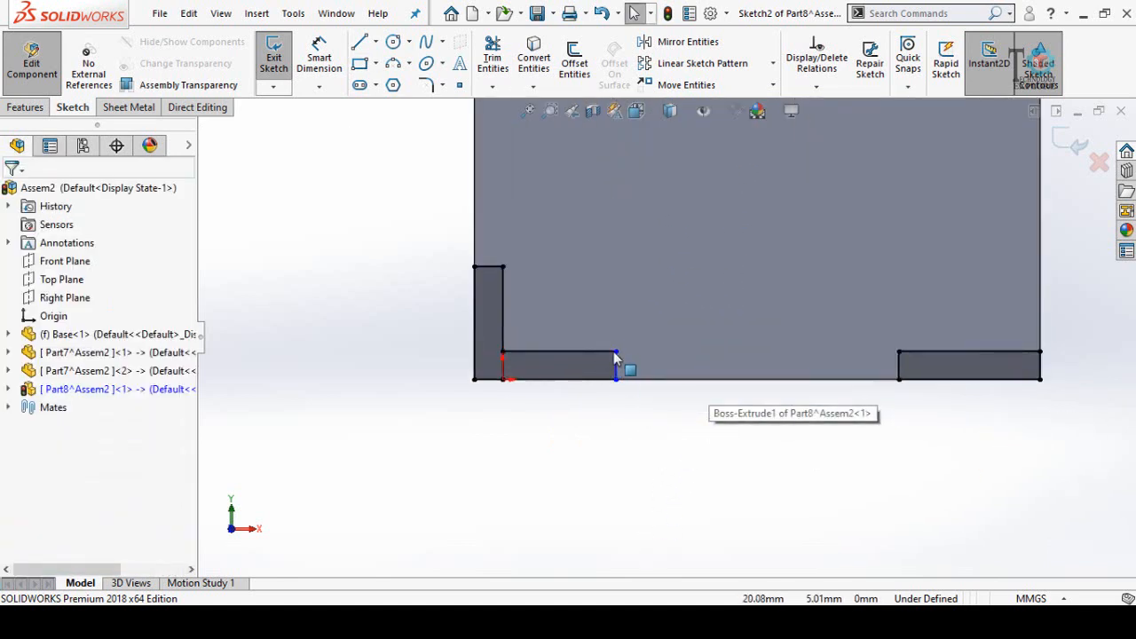
pyautogui.click(636, 353)
pyautogui.click(36, 367)
pyautogui.click(642, 454)
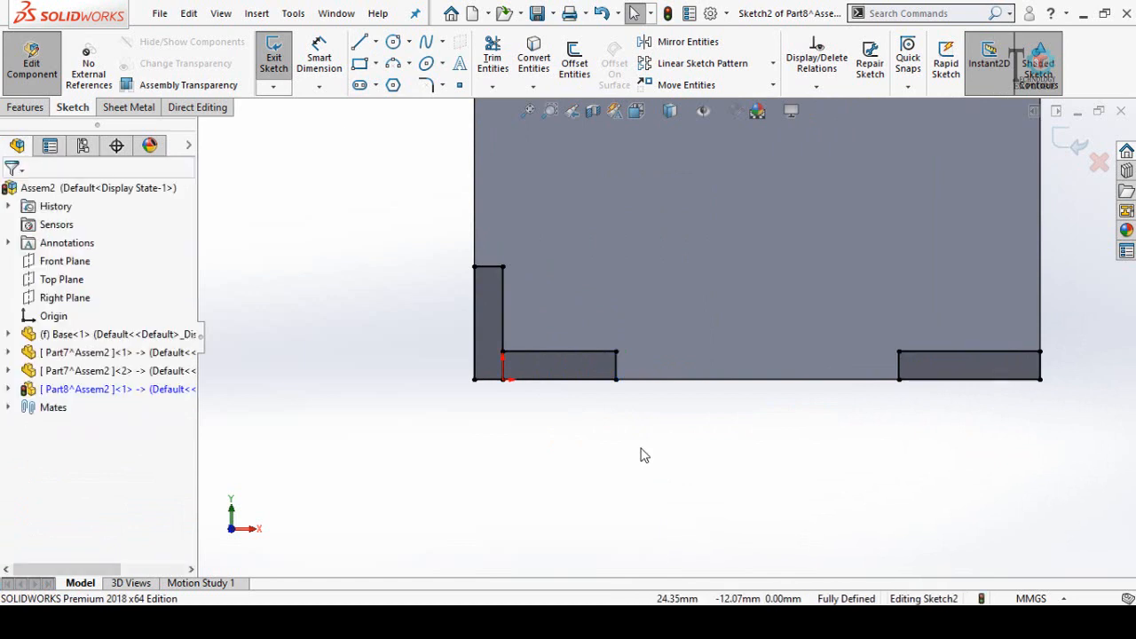
# - Trim away the line segment separating the two adjoining rectangles at the corner by the origin
pyautogui.scroll(3, 648, 444)
pyautogui.scroll(1, 645, 435)
pyautogui.scroll(-7, 645, 176)
pyautogui.scroll(4, 645, 229)
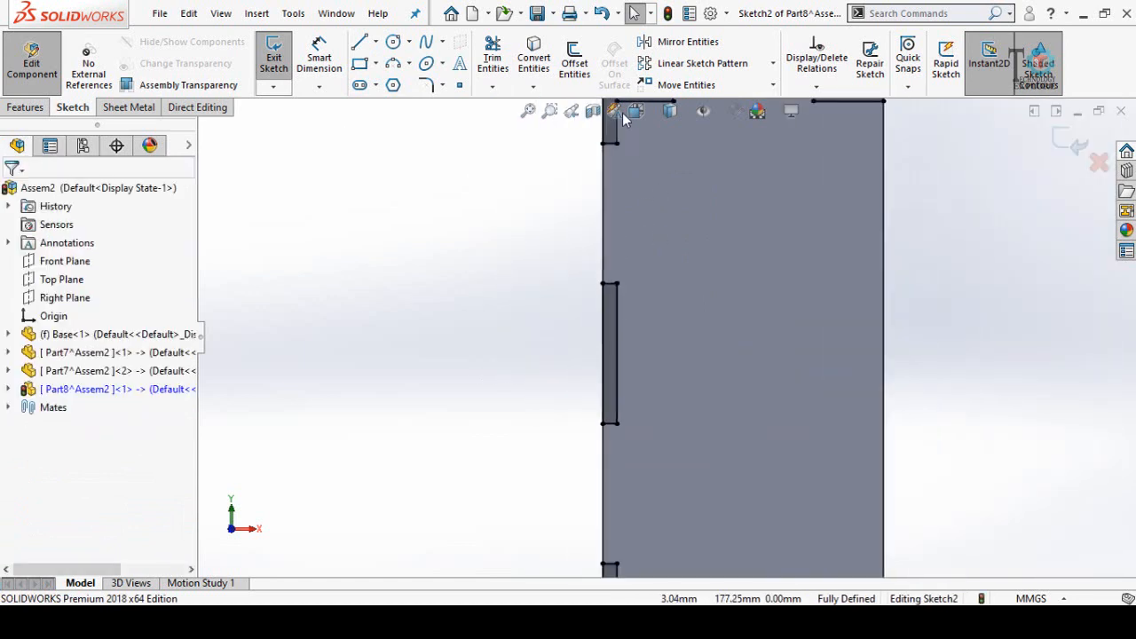
pyautogui.scroll(-3, 626, 116)
pyautogui.scroll(-5, 630, 133)
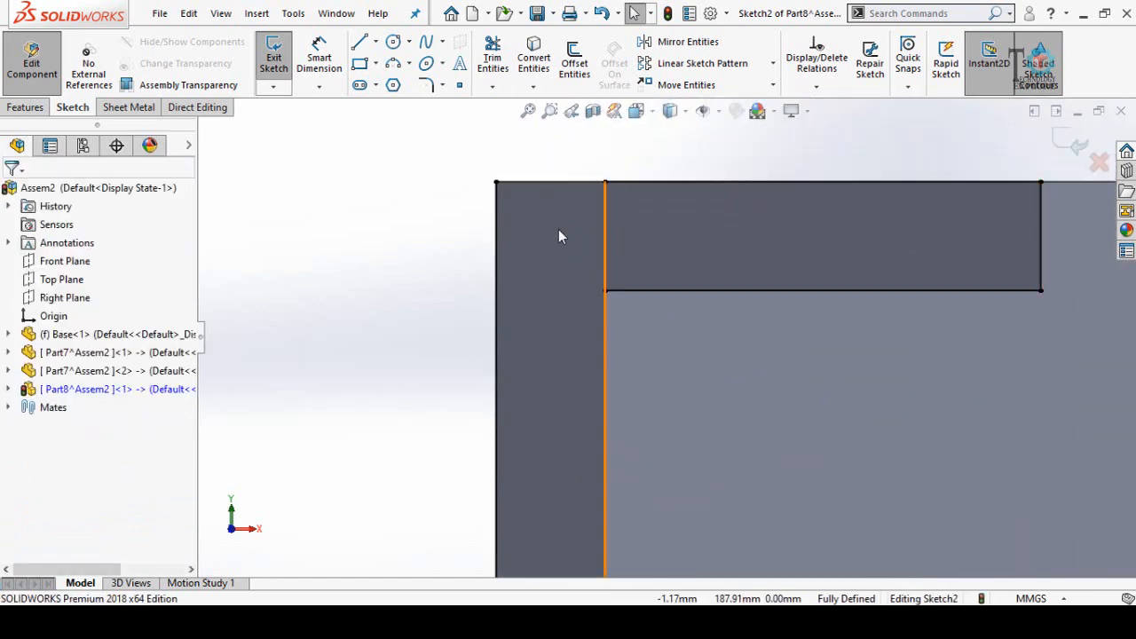
pyautogui.scroll(3, 655, 284)
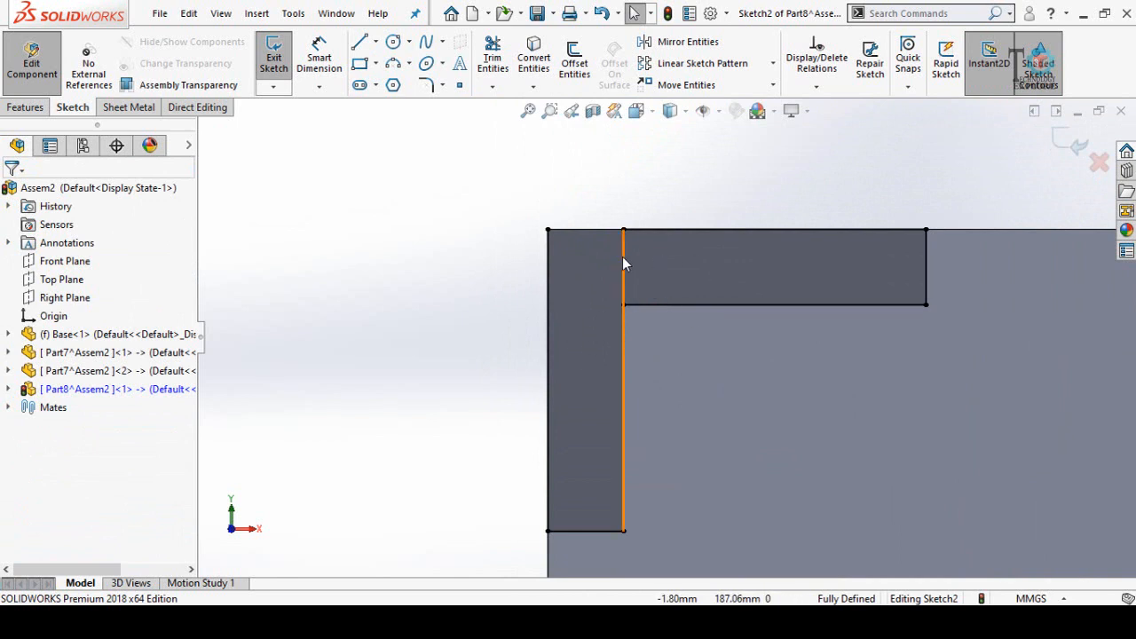
pyautogui.click(493, 57)
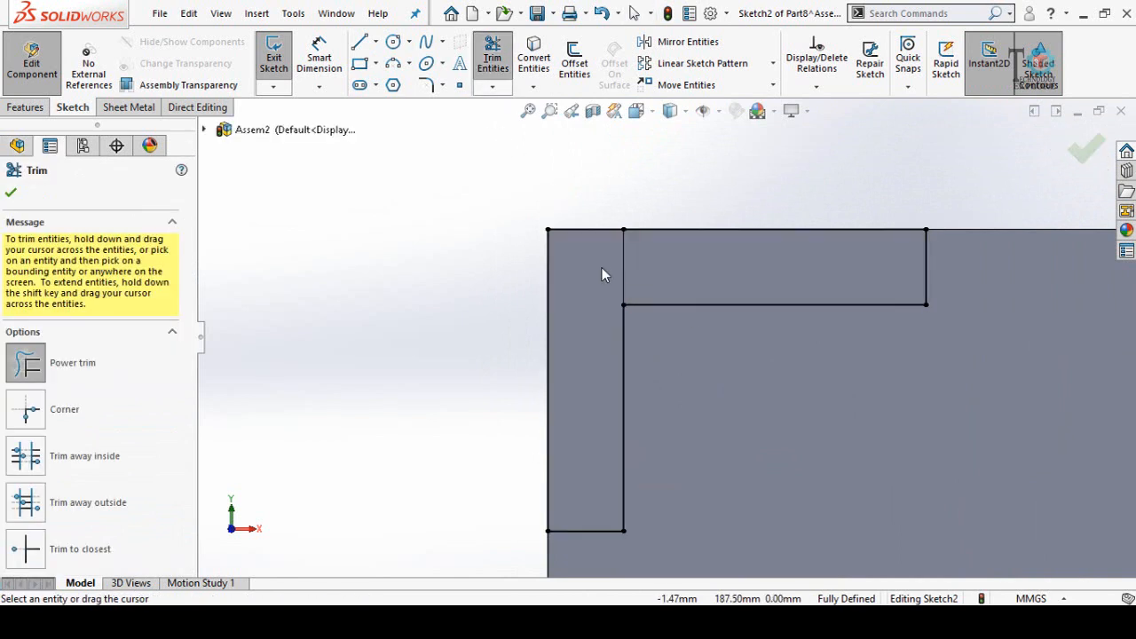
pyautogui.scroll(10, 656, 324)
pyautogui.scroll(-3, 688, 476)
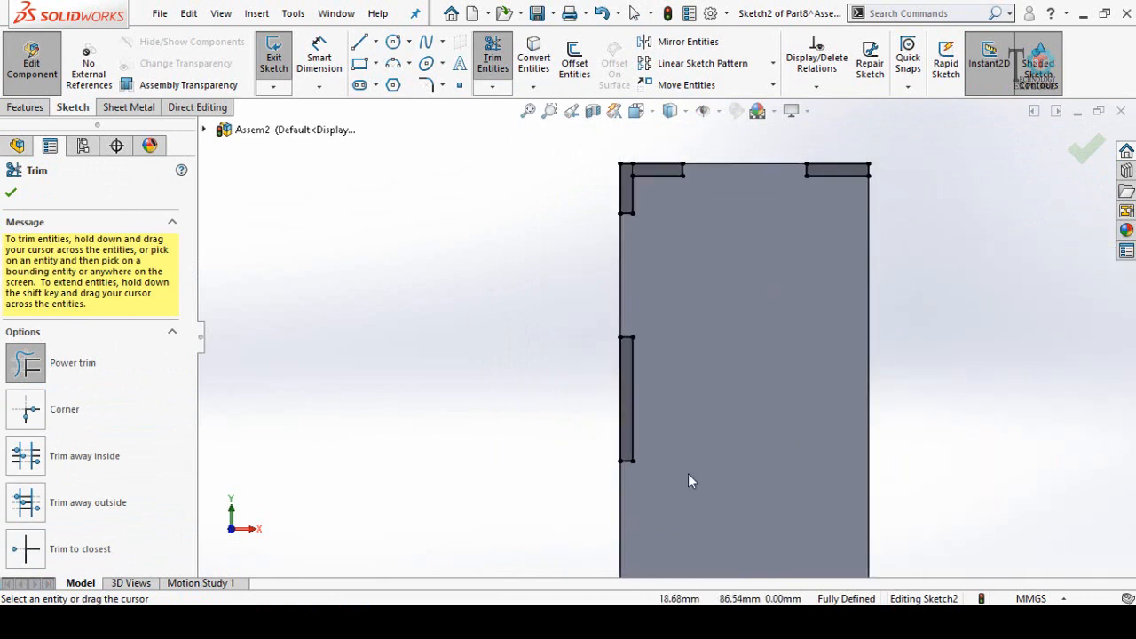
pyautogui.scroll(5, 689, 476)
pyautogui.scroll(-8, 674, 413)
pyautogui.scroll(-1, 671, 410)
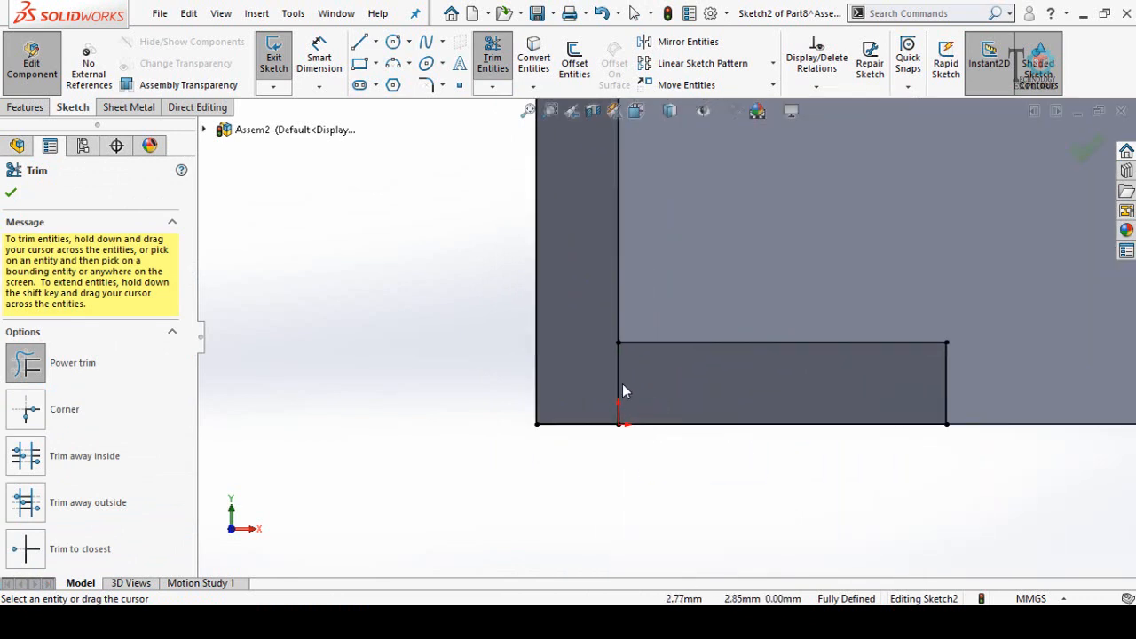
pyautogui.moveTo(624, 383); pyautogui.dragTo(607, 383)
pyautogui.scroll(12, 712, 382)
pyautogui.scroll(-2, 799, 182)
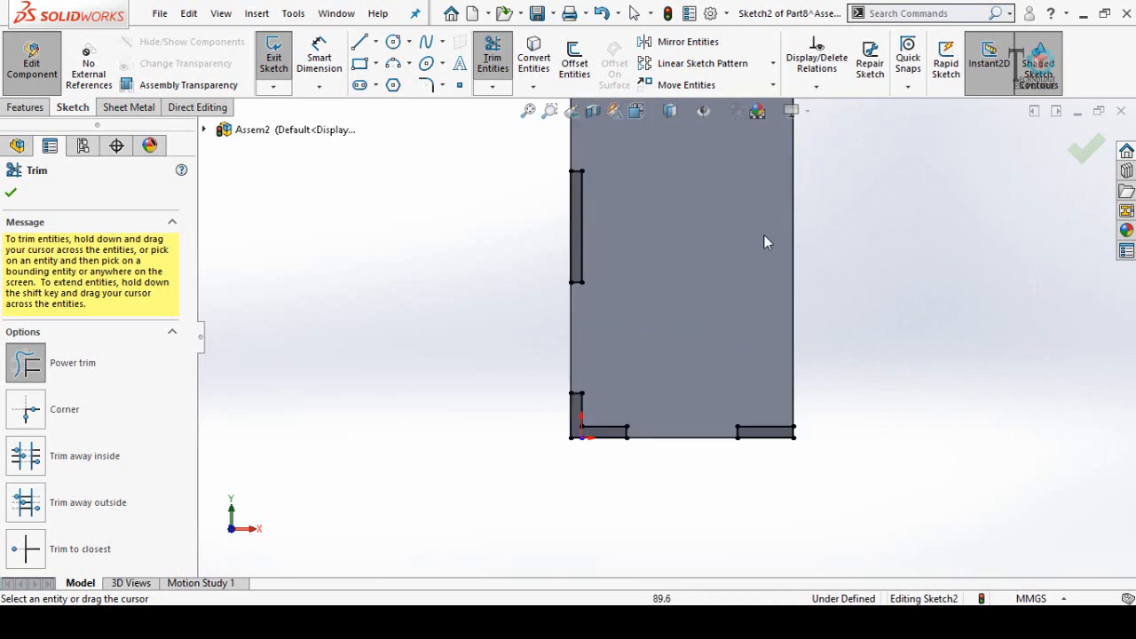
pyautogui.scroll(3, 763, 234)
pyautogui.click(11, 194)
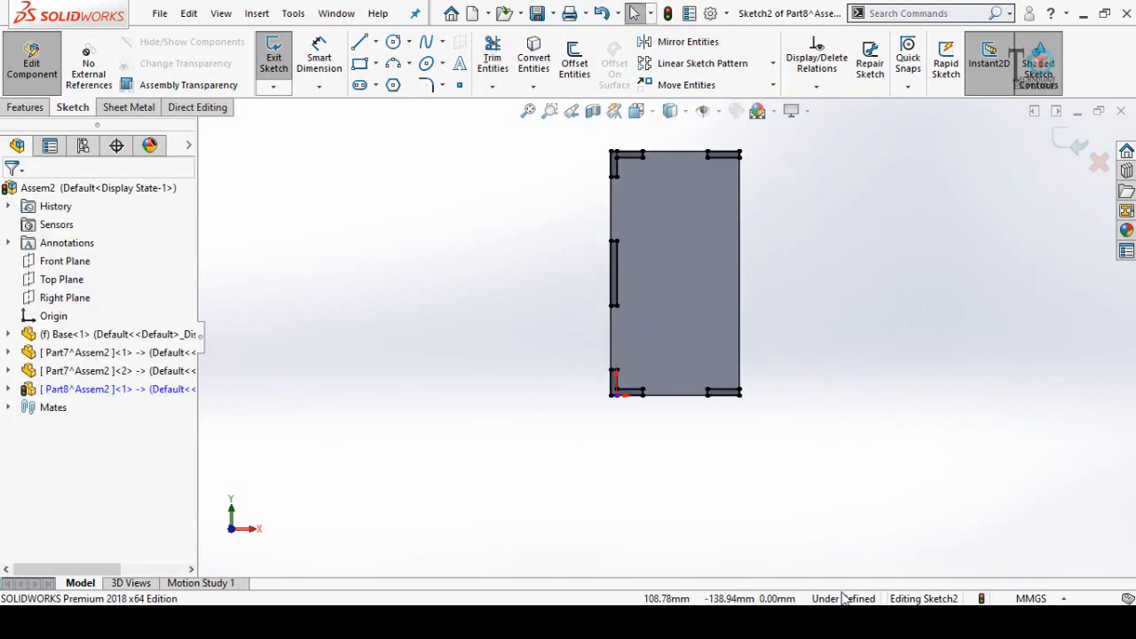
# - Cut-extrude the tab rectangles 5 mm blind through the end panel
pyautogui.scroll(3, 688, 373)
pyautogui.scroll(-4, 672, 284)
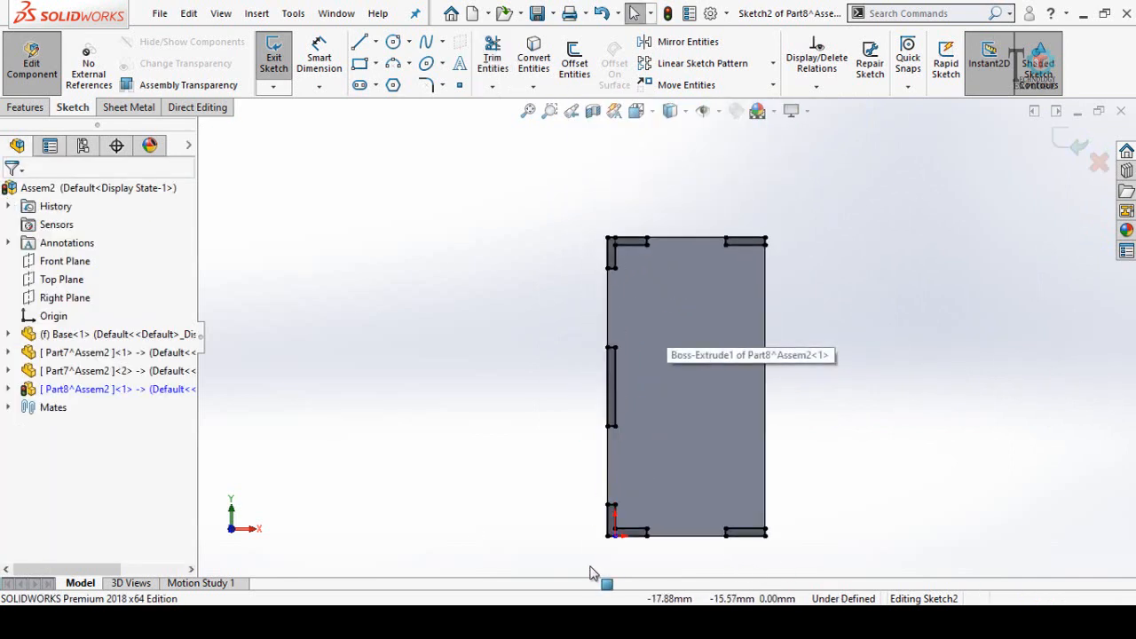
pyautogui.scroll(-5, 661, 537)
pyautogui.scroll(-2, 661, 537)
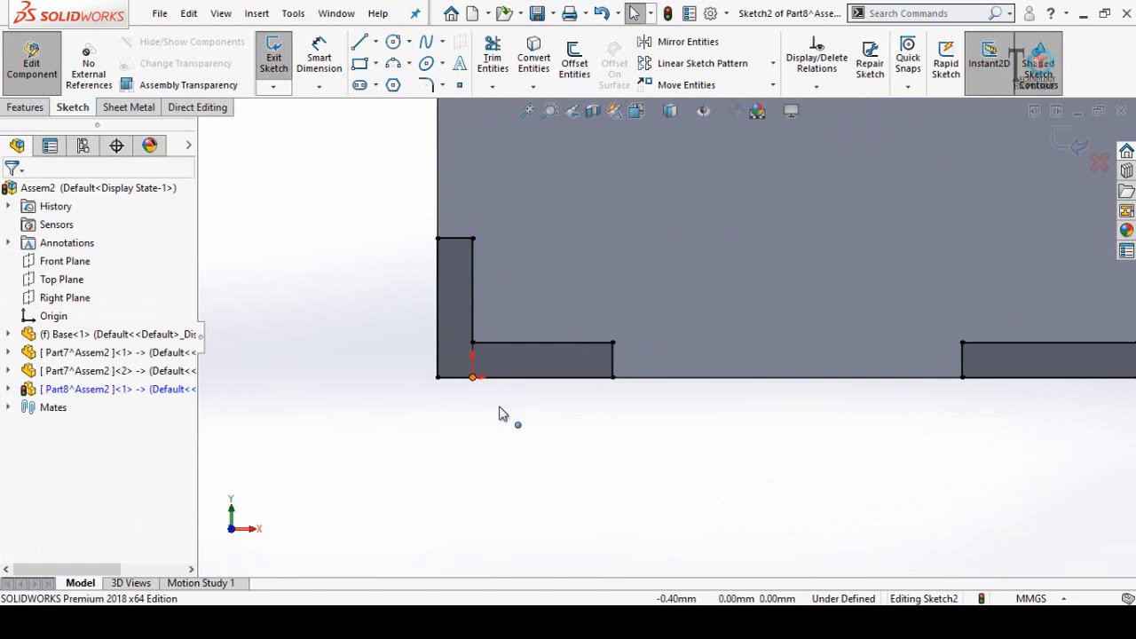
pyautogui.scroll(5, 499, 414)
pyautogui.scroll(1, 612, 447)
pyautogui.scroll(-4, 717, 249)
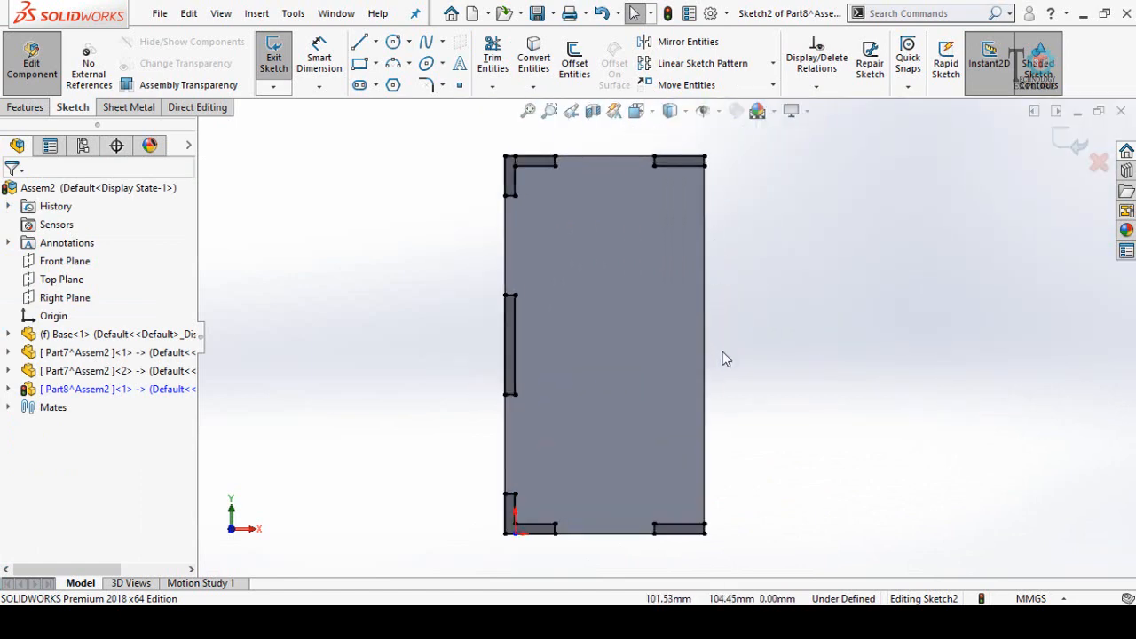
pyautogui.moveTo(672, 365)
pyautogui.mouseDown(button='middle')
pyautogui.moveTo(535, 271)
pyautogui.moveTo(587, 196)
pyautogui.moveTo(547, 196)
pyautogui.mouseUp(button='middle')
pyautogui.click(34, 108)
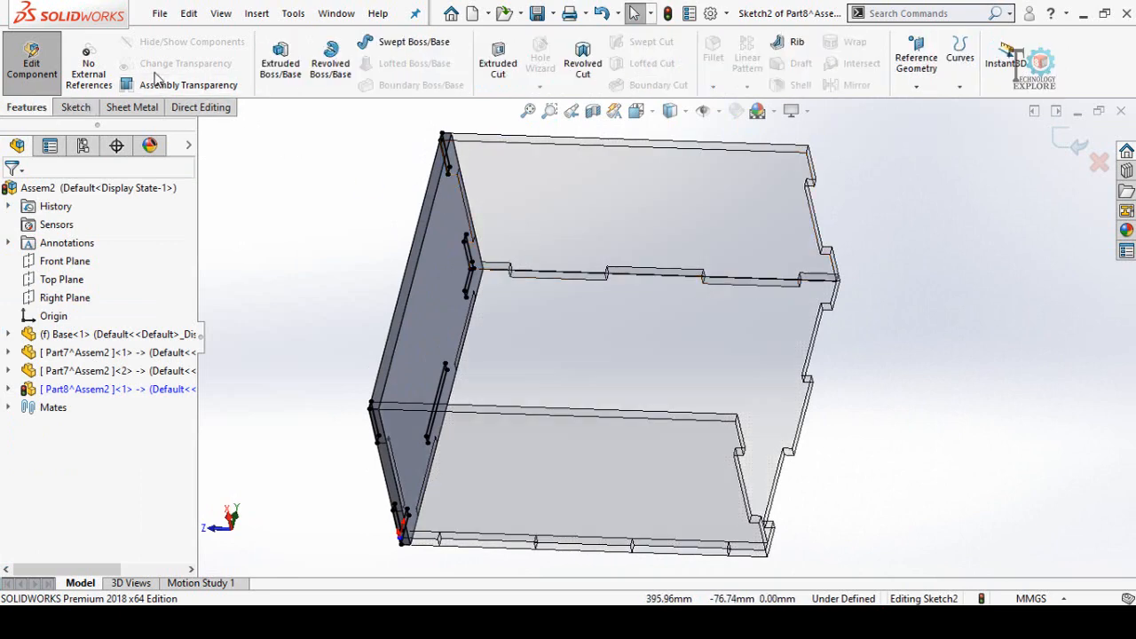
pyautogui.click(498, 62)
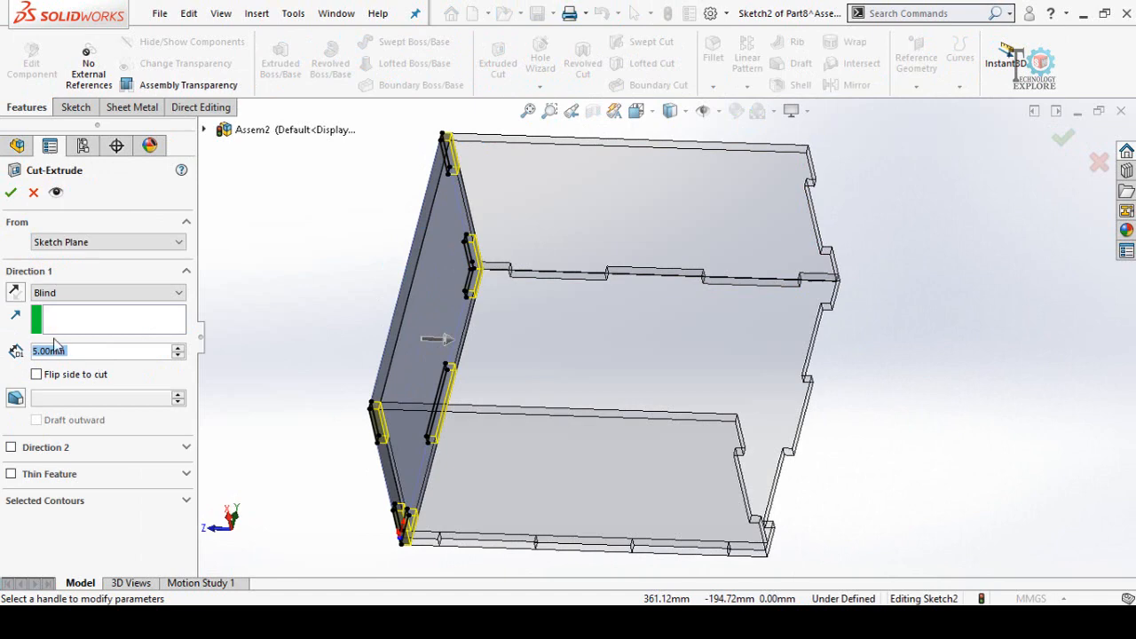
pyautogui.click(11, 192)
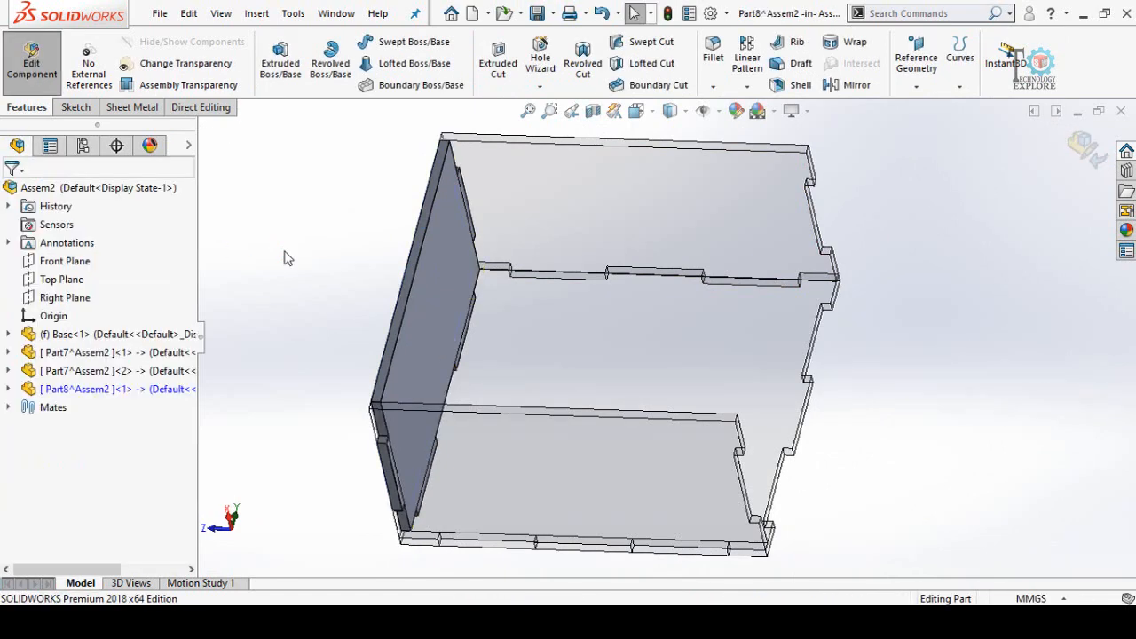
# - Return from part editing to the assembly and place a copy of the end panel near the box's open end
pyautogui.click(1082, 148)
pyautogui.moveTo(867, 334); pyautogui.dragTo(745, 326, button='middle')
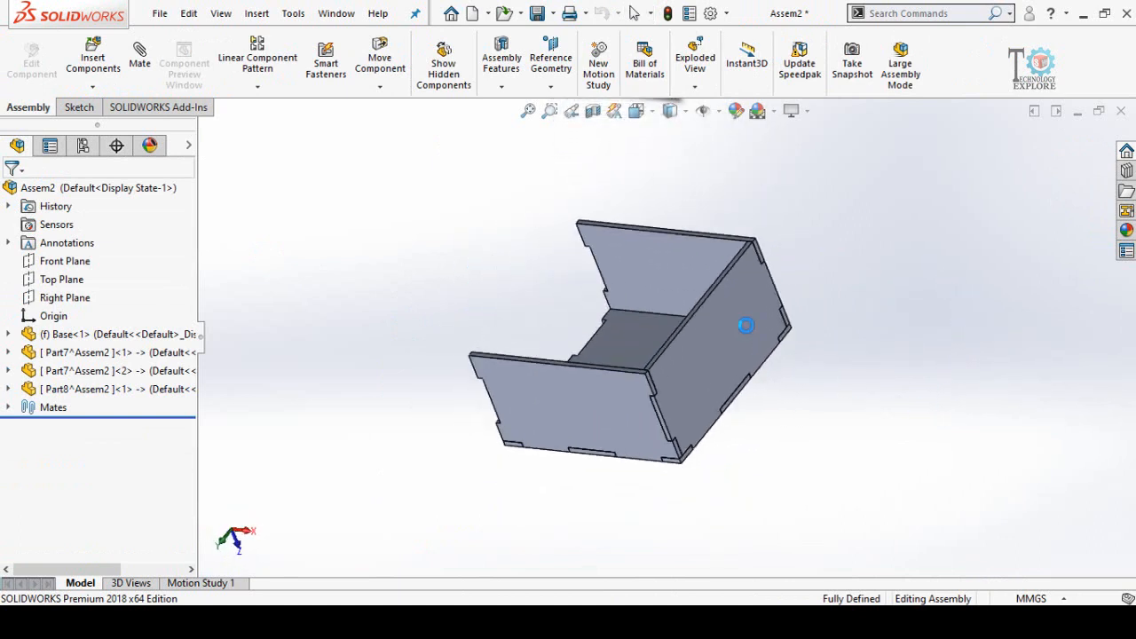
pyautogui.moveTo(834, 239); pyautogui.dragTo(667, 398, button='middle')
pyautogui.click(692, 386)
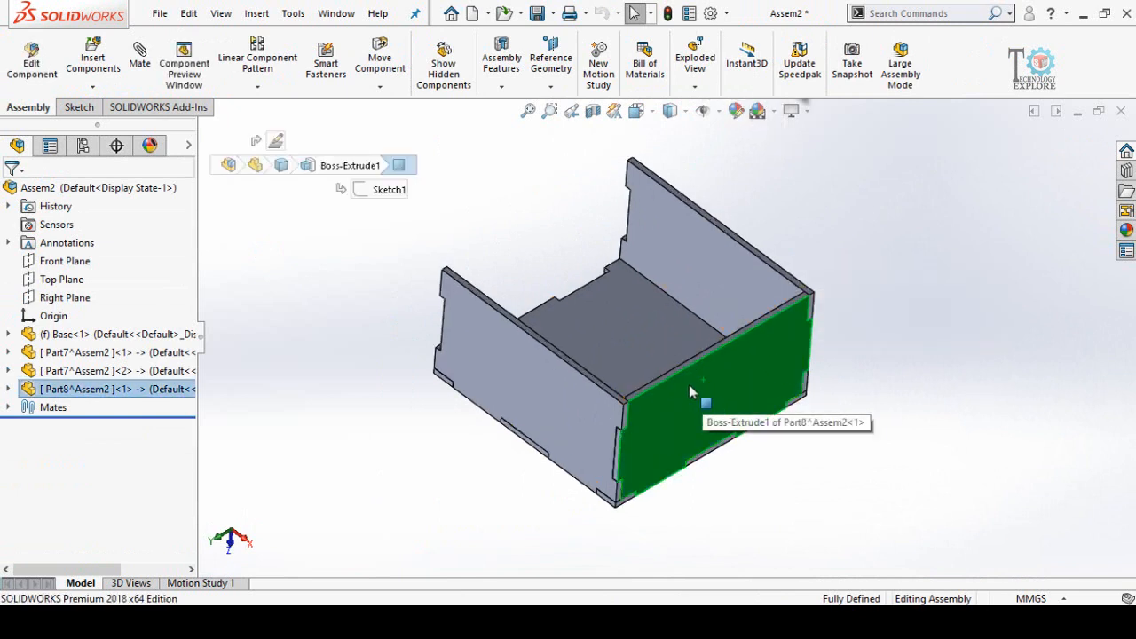
pyautogui.keyDown('ctrl'); pyautogui.moveTo(703, 397); pyautogui.dragTo(510, 230); pyautogui.keyUp('ctrl')
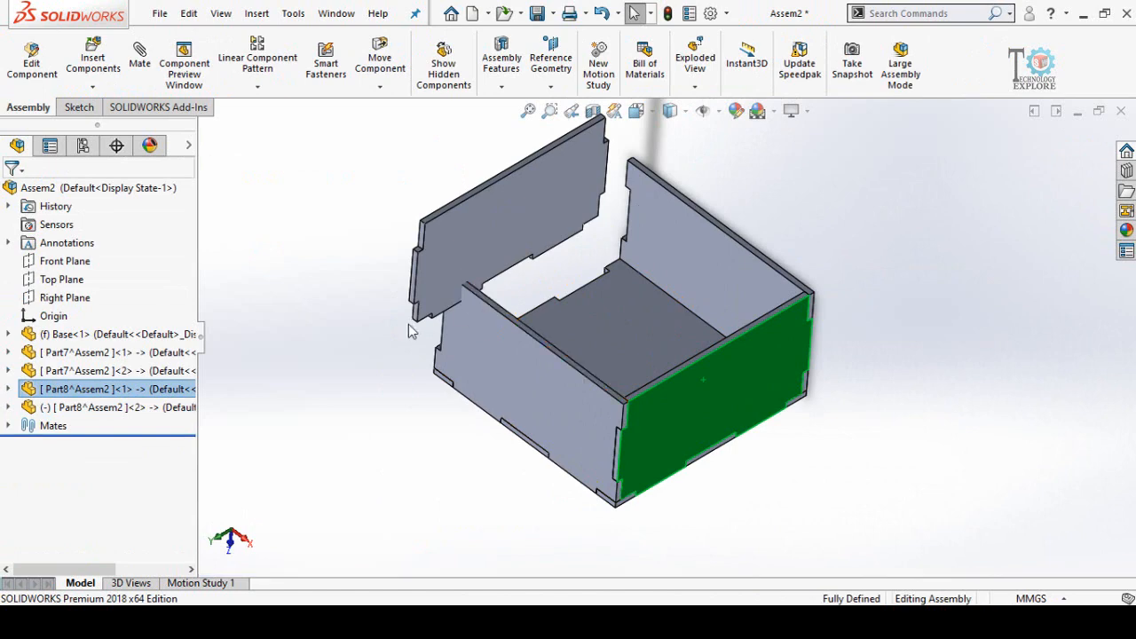
# - Mate the copied panel's side tab face coincident with the outer face of the adjacent side panel
pyautogui.scroll(-5, 417, 328)
pyautogui.scroll(1, 510, 372)
pyautogui.moveTo(509, 357); pyautogui.dragTo(517, 327, button='middle')
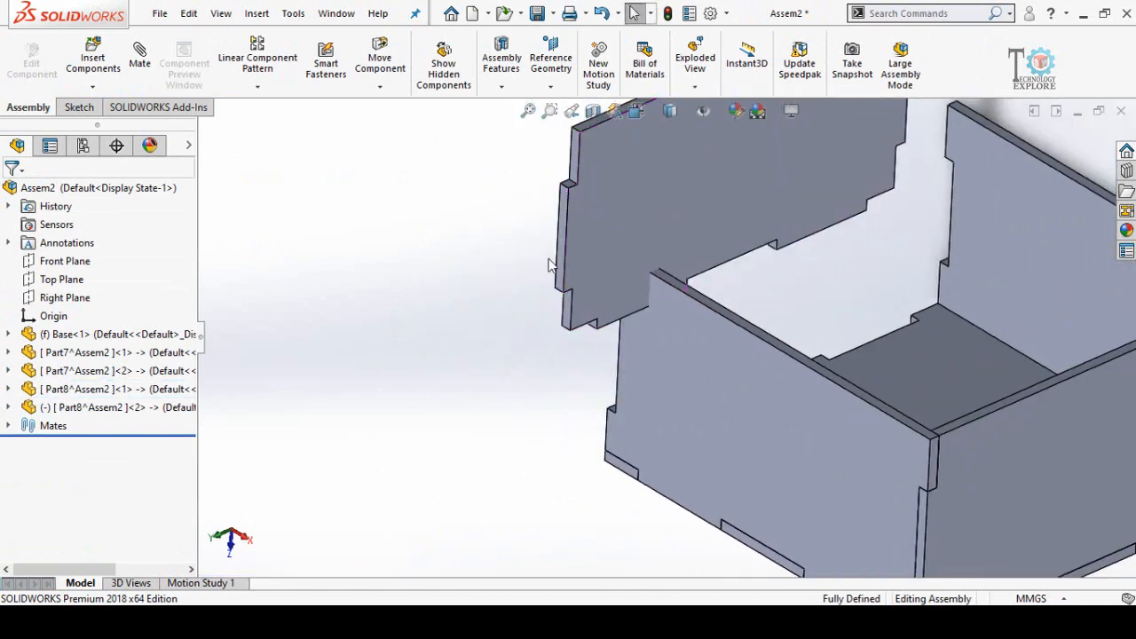
pyautogui.click(560, 254)
pyautogui.keyDown('ctrl'); pyautogui.click(647, 385); pyautogui.keyUp('ctrl')
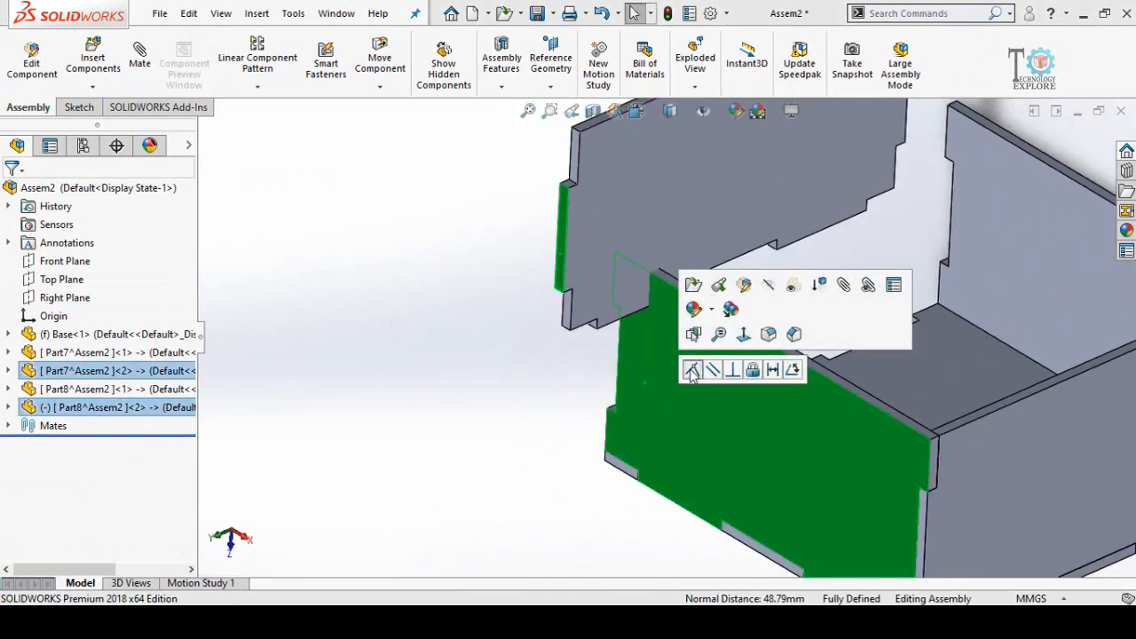
pyautogui.click(692, 371)
# - Mate the copied panel's bottom tab face coincident with the underside of the base
pyautogui.moveTo(650, 428); pyautogui.dragTo(809, 188, button='middle')
pyautogui.scroll(-5, 569, 494)
pyautogui.click(602, 444)
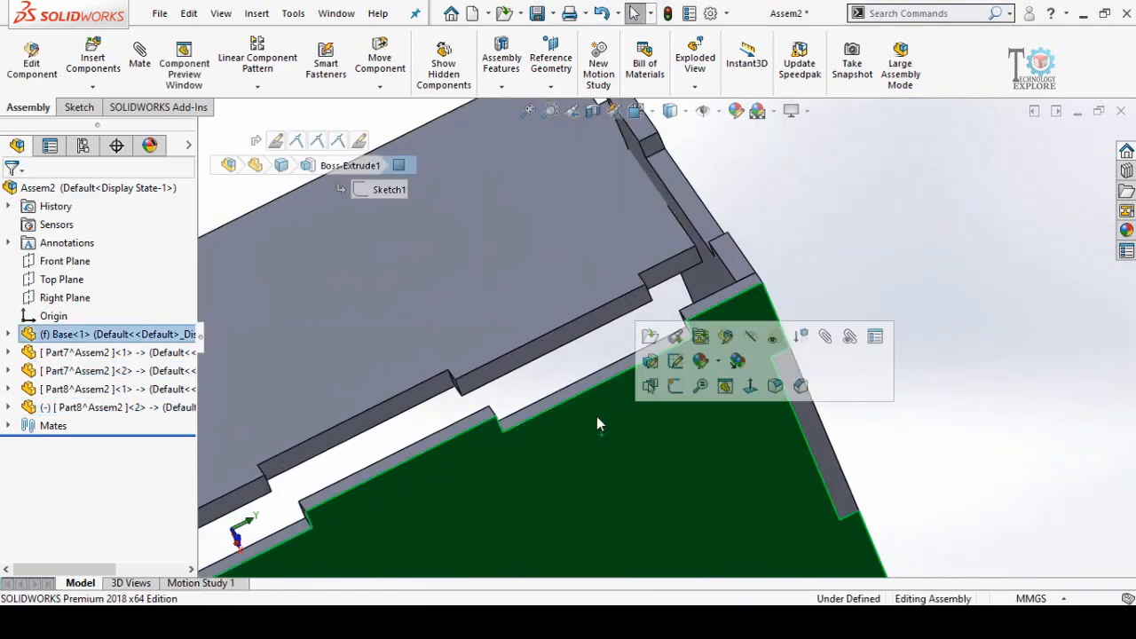
pyautogui.keyDown('ctrl'); pyautogui.click(537, 349); pyautogui.keyUp('ctrl')
pyautogui.click(584, 337)
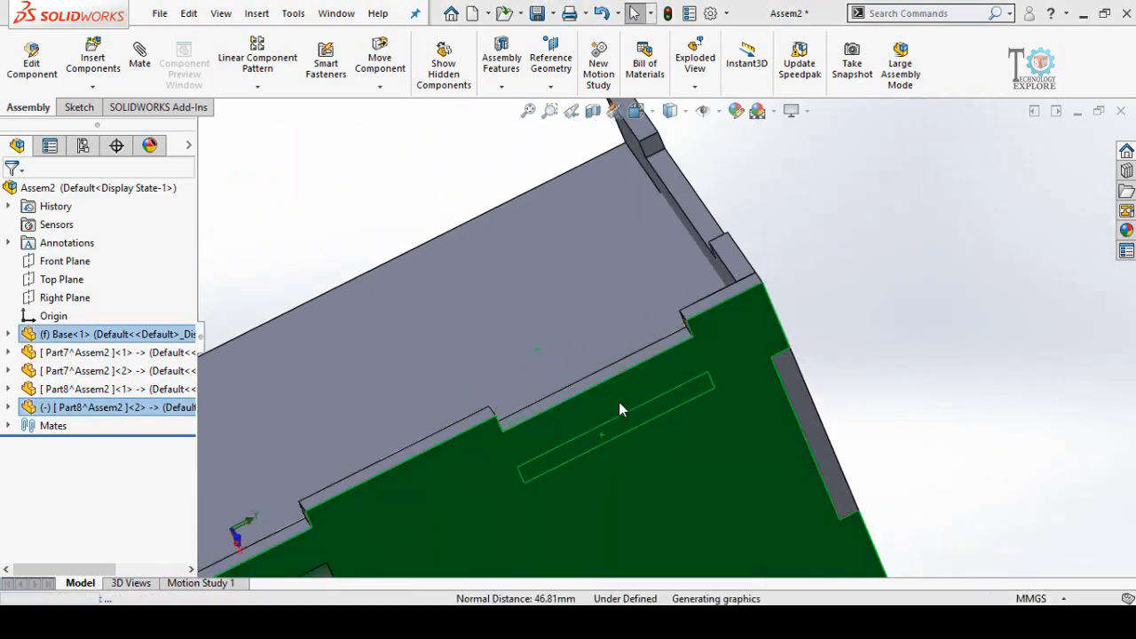
# - Mate the copied end panel's large flat face coincident with the side face of the base's edge tab
pyautogui.moveTo(603, 380); pyautogui.dragTo(484, 367, button='middle')
pyautogui.click(497, 423)
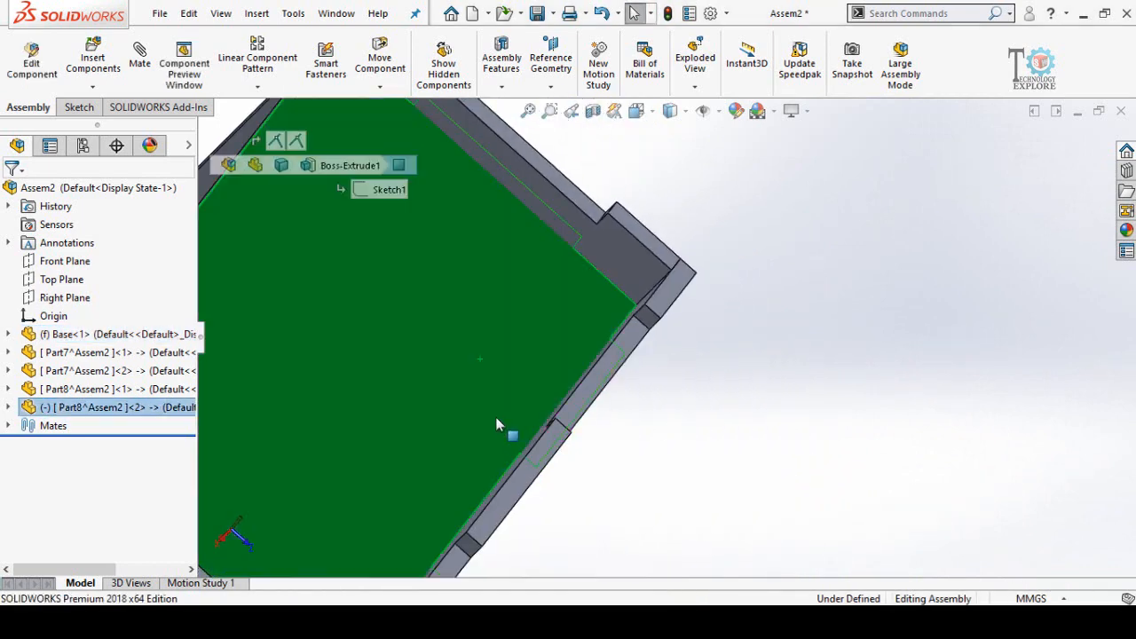
pyautogui.scroll(3, 568, 457)
pyautogui.scroll(-2, 585, 445)
pyautogui.keyDown('ctrl'); pyautogui.click(573, 426); pyautogui.keyUp('ctrl')
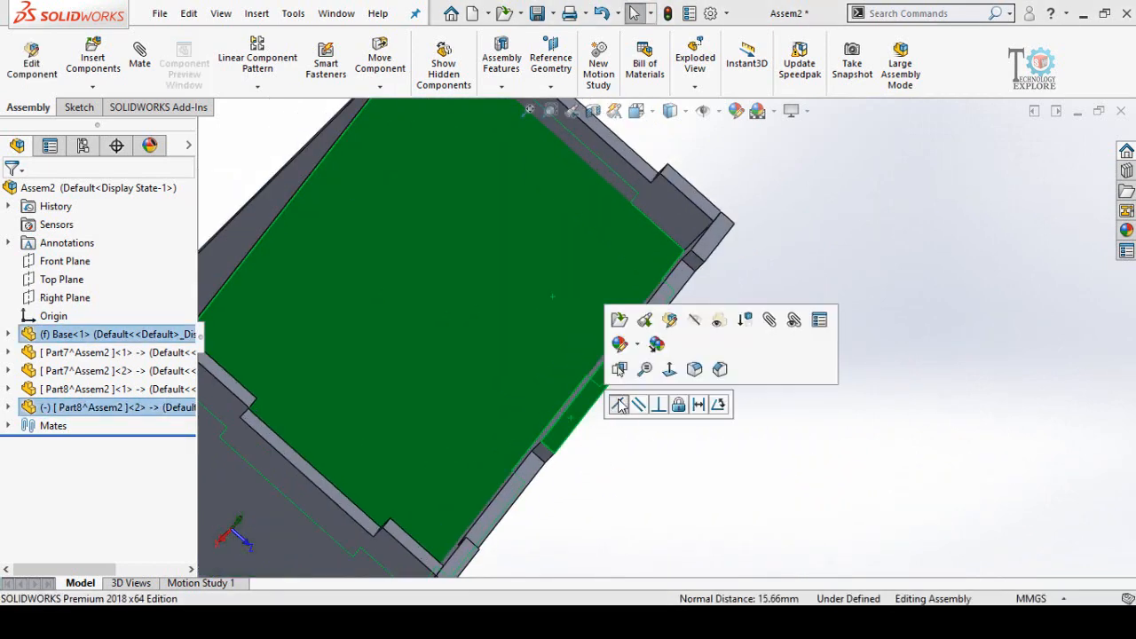
pyautogui.click(619, 401)
pyautogui.scroll(3, 716, 430)
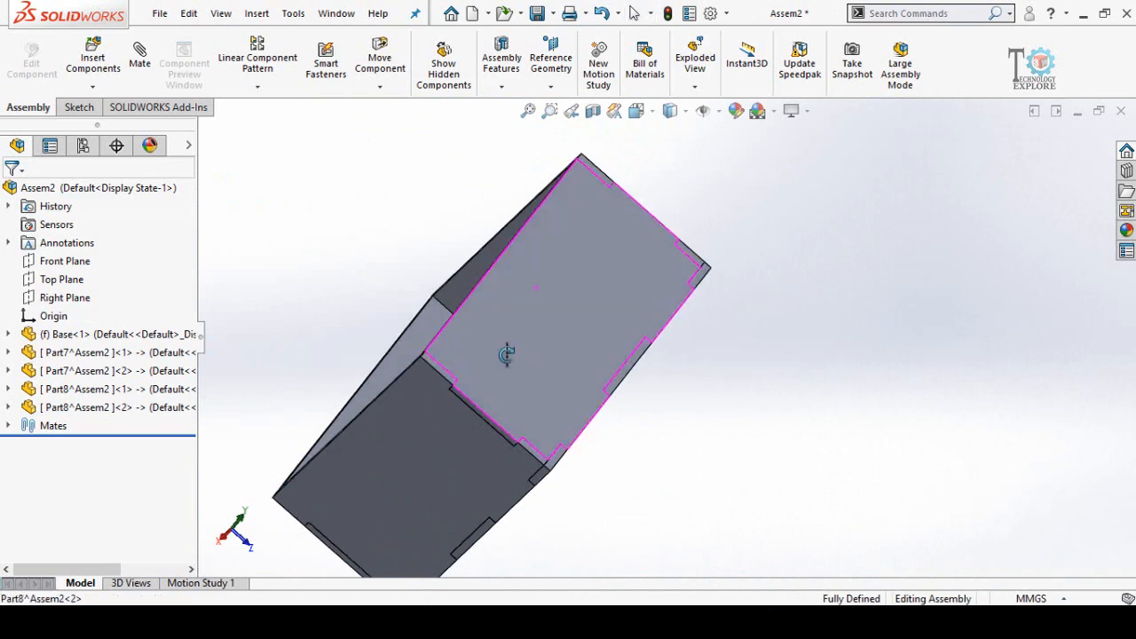
# - Open the base for in-context part editing, saving the assembly as Box in the Box1 folder
pyautogui.moveTo(507, 294); pyautogui.dragTo(474, 376, button='middle')
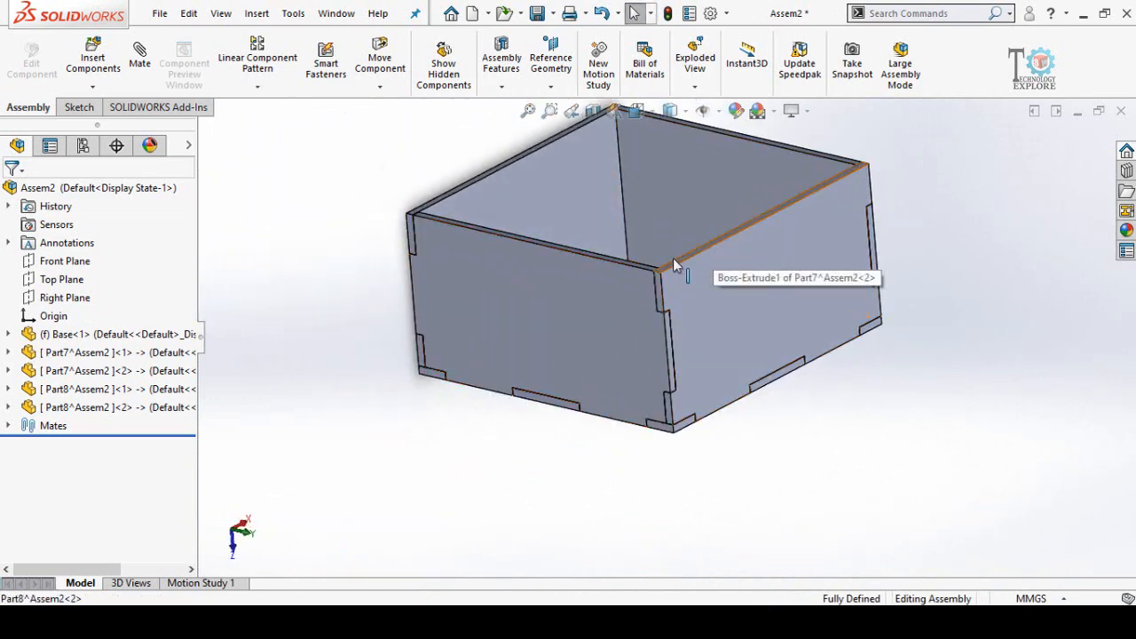
pyautogui.scroll(3, 672, 264)
pyautogui.scroll(-3, 704, 299)
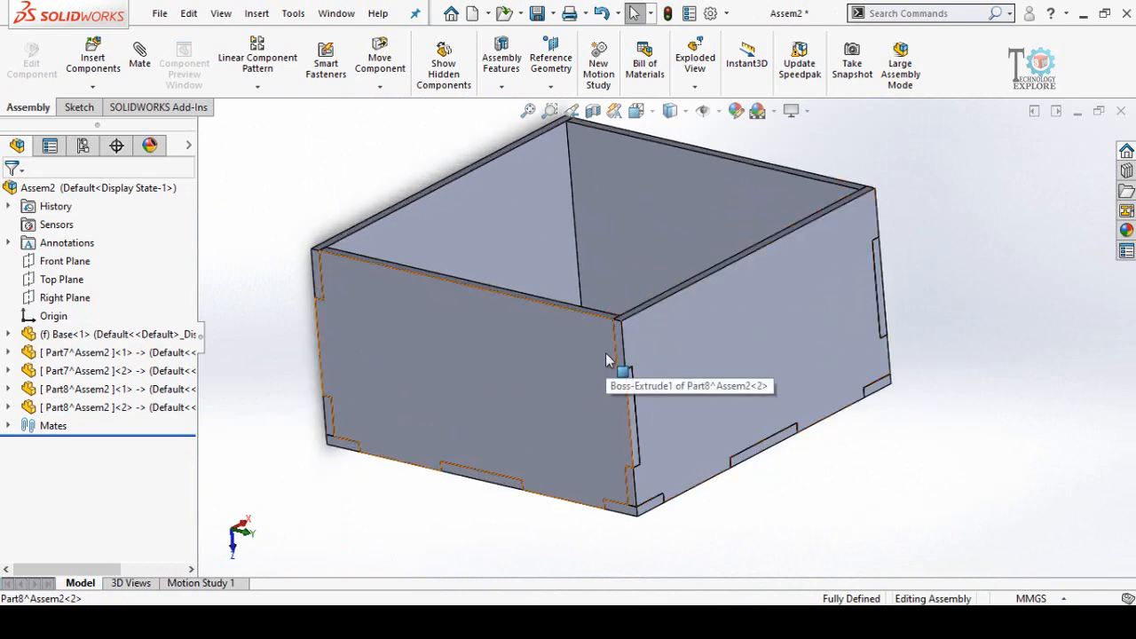
pyautogui.scroll(-2, 572, 352)
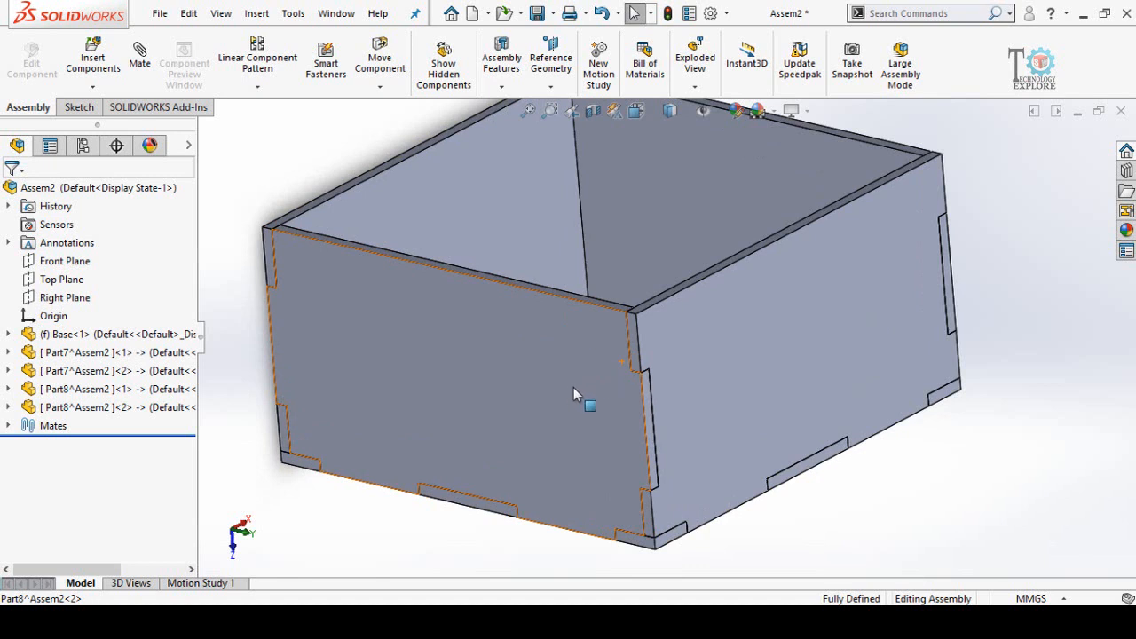
pyautogui.moveTo(573, 387); pyautogui.dragTo(671, 292, button='middle')
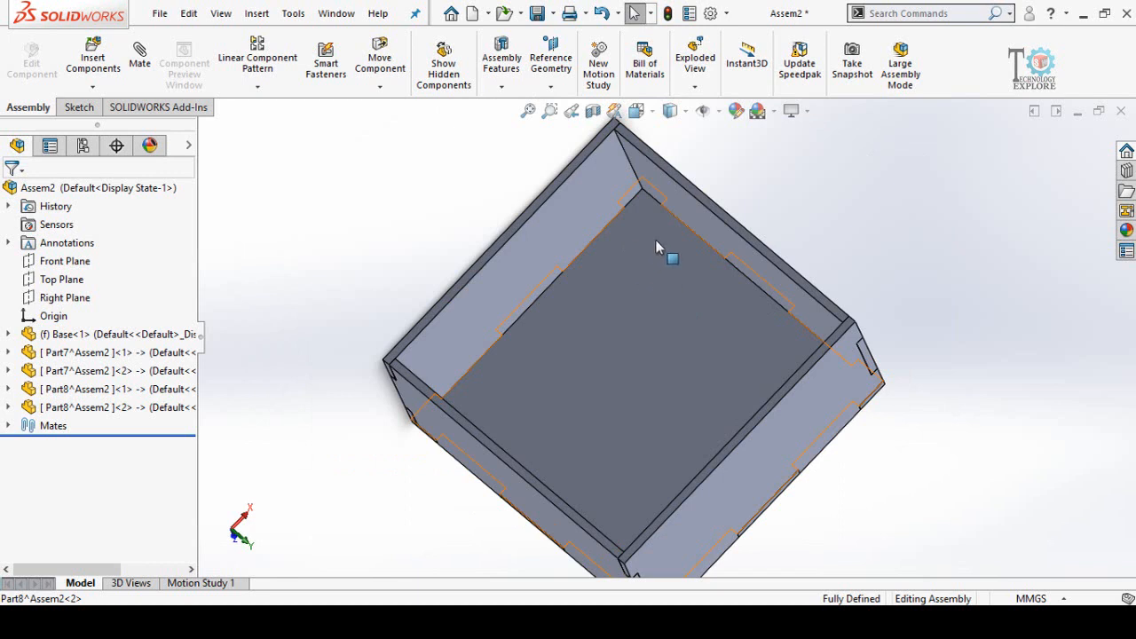
pyautogui.click(649, 318)
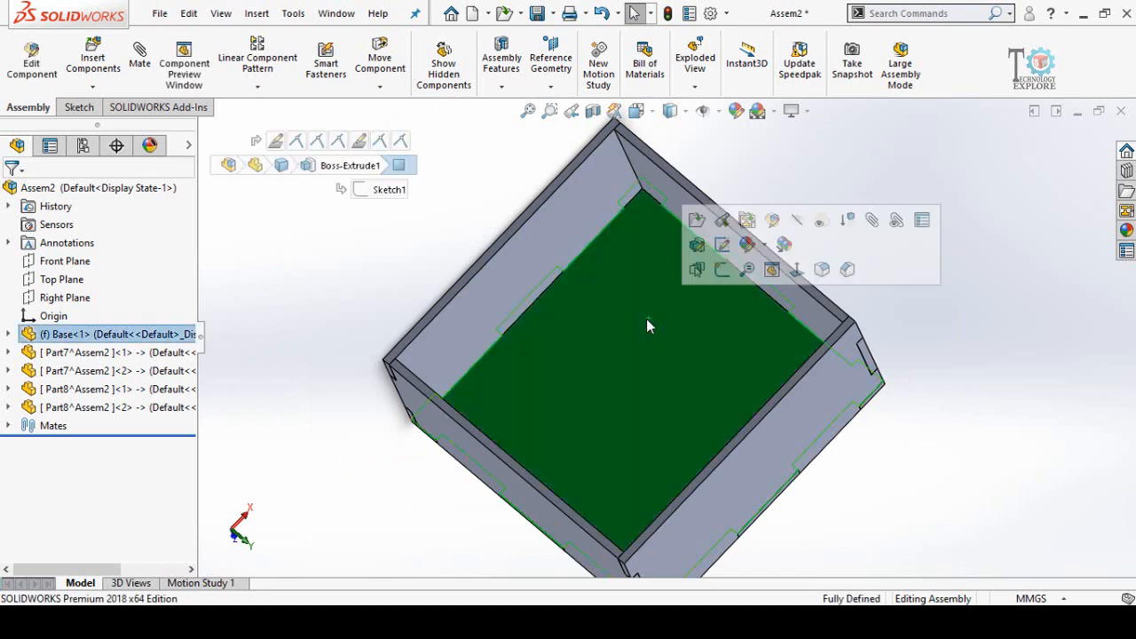
pyautogui.click(770, 222)
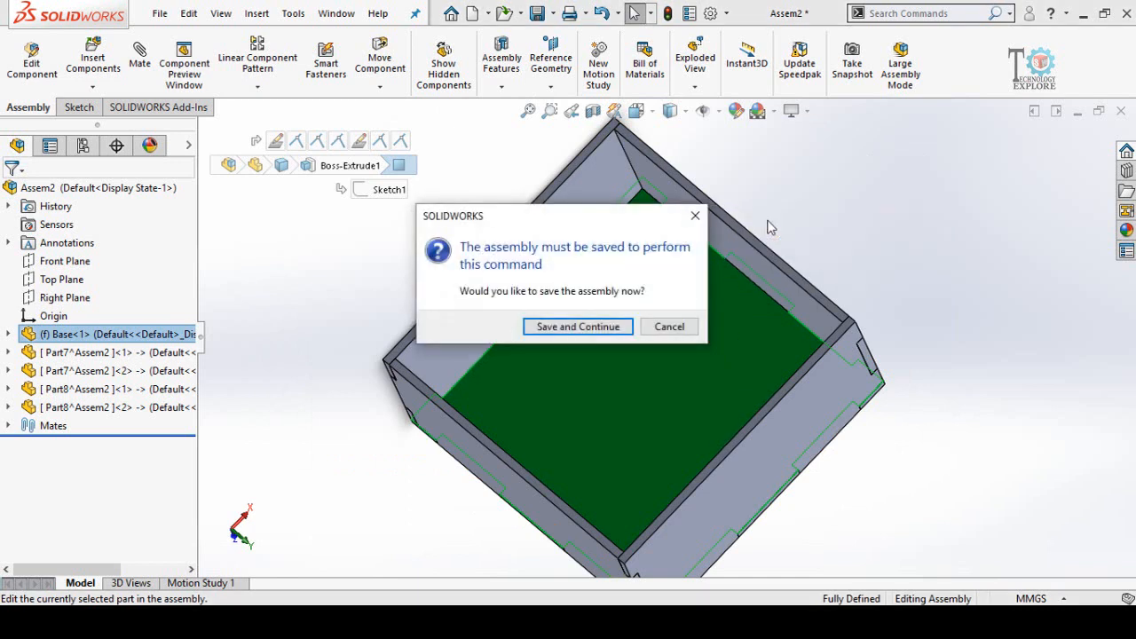
pyautogui.click(571, 326)
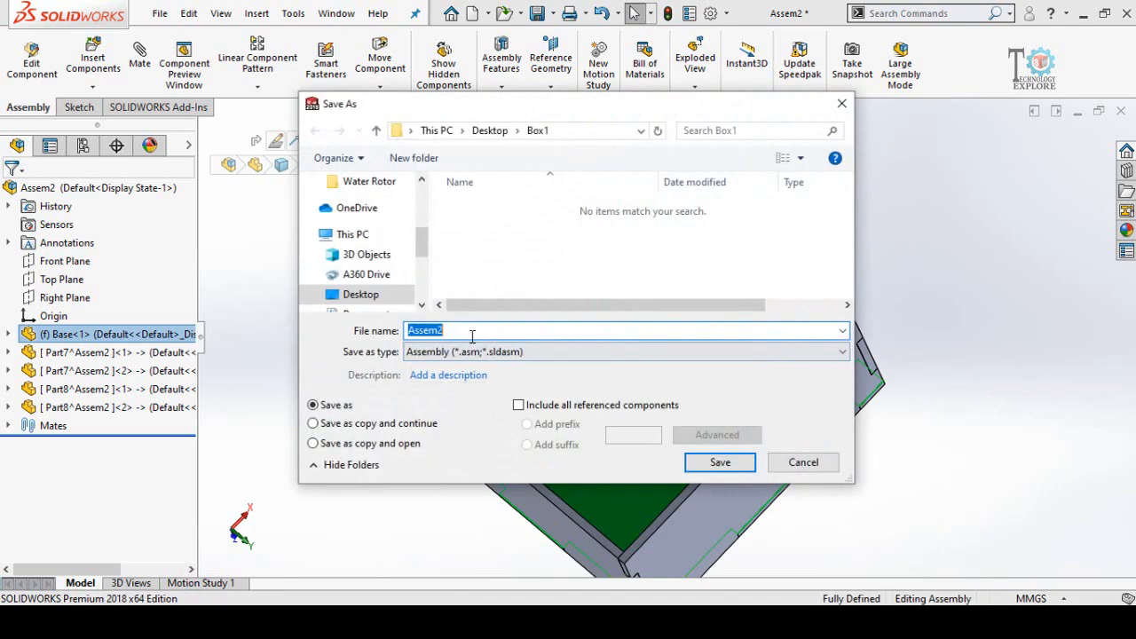
pyautogui.write('B')
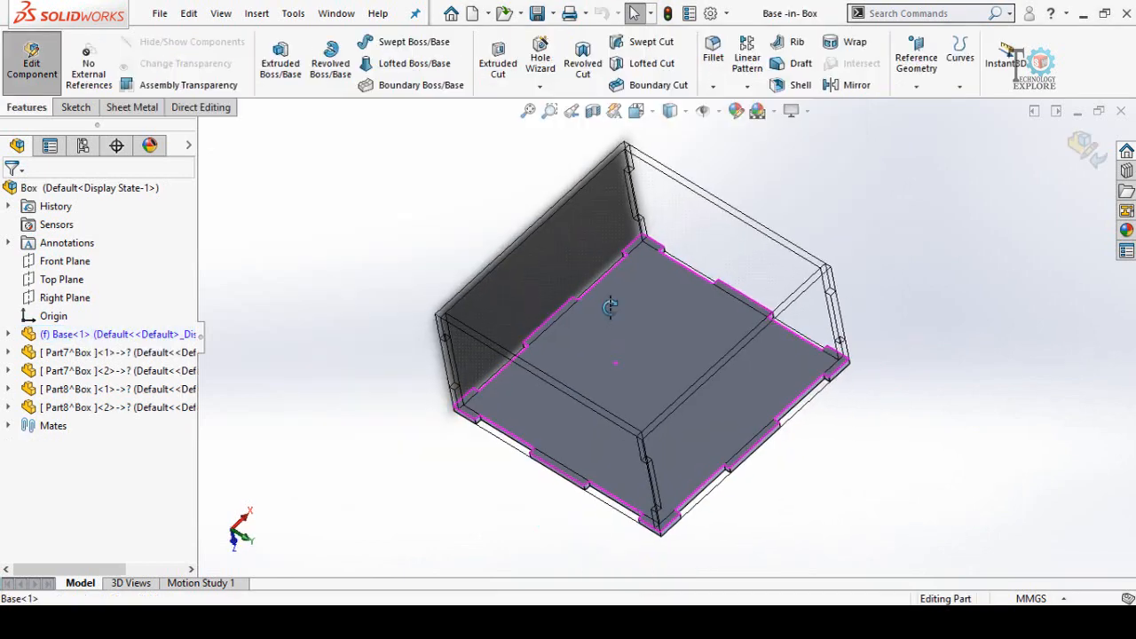
# - Start a sketch on the base's inner face and draw a circle about 26 mm in diameter near its upper-left corner
pyautogui.click(613, 294)
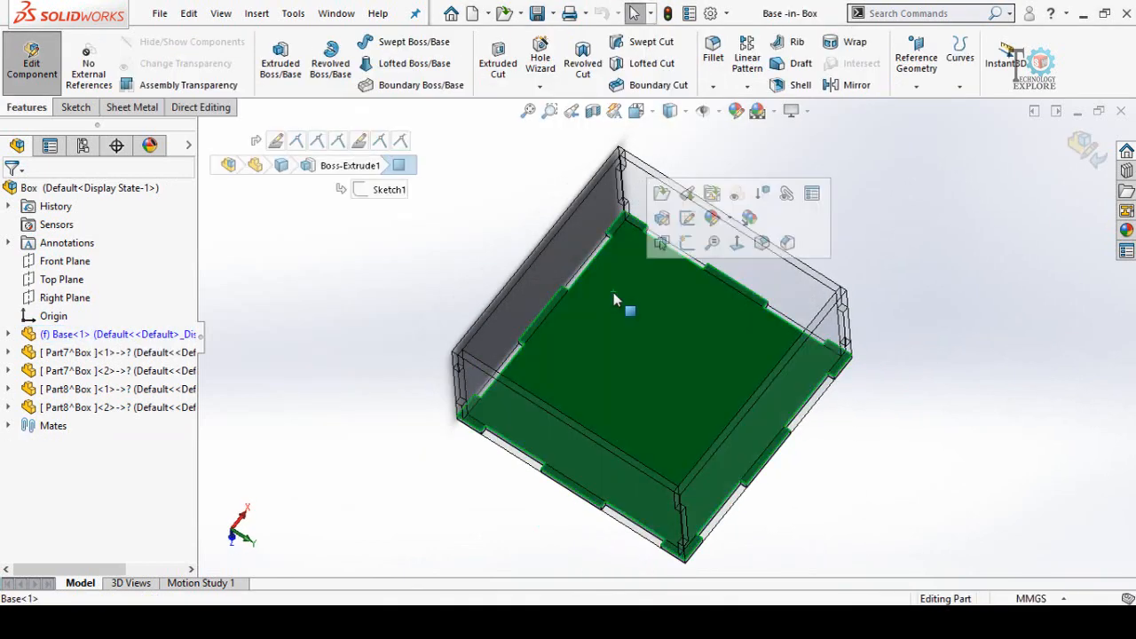
pyautogui.click(685, 243)
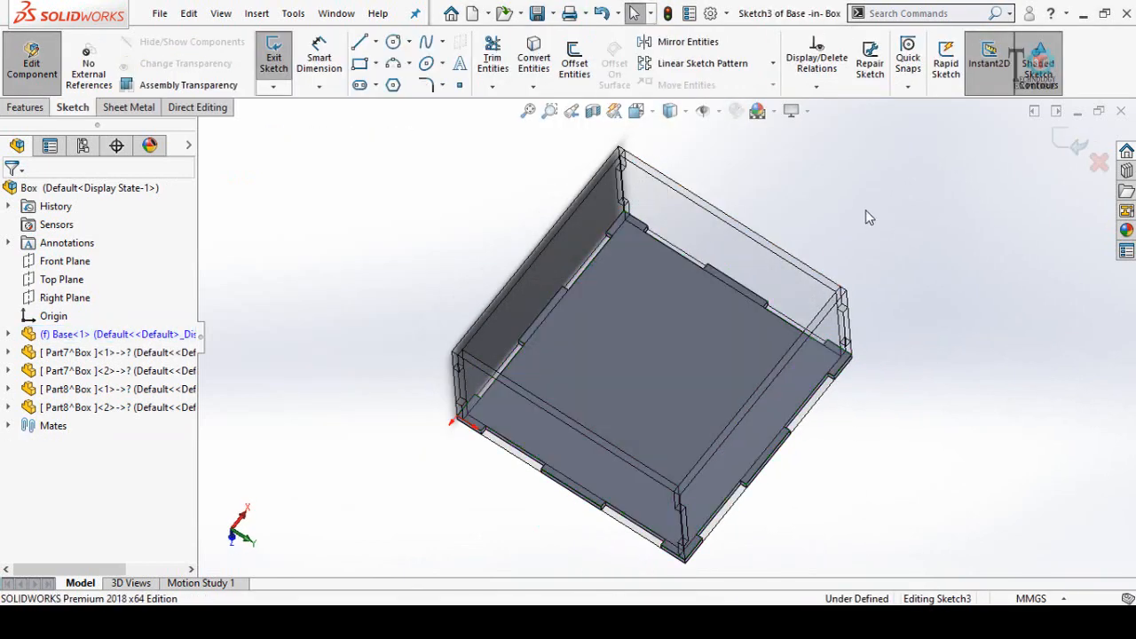
pyautogui.hotkey('ctrl', '8')
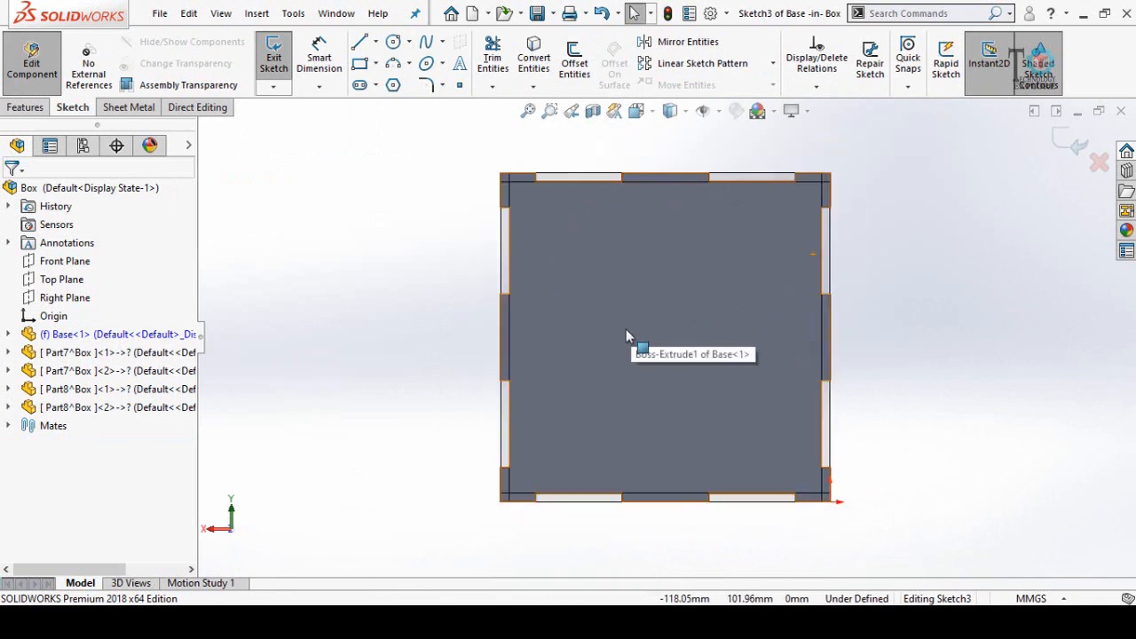
pyautogui.click(393, 41)
pyautogui.scroll(-3, 561, 248)
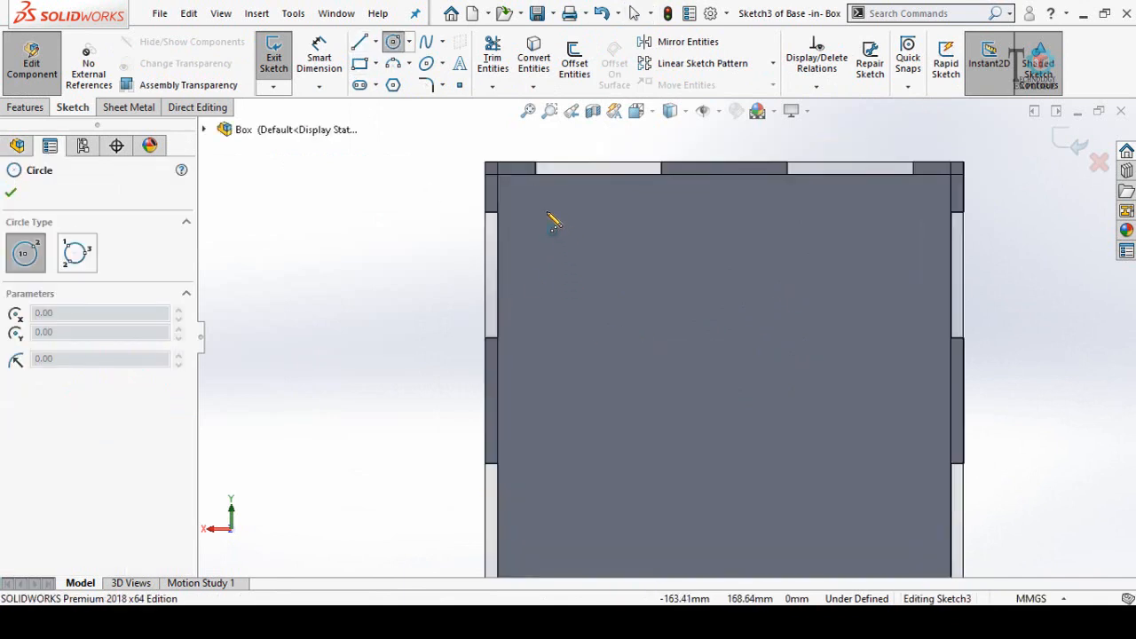
pyautogui.click(545, 218)
pyautogui.click(558, 249)
# - Dimension the circle's diameter to 15 mm
pyautogui.click(319, 59)
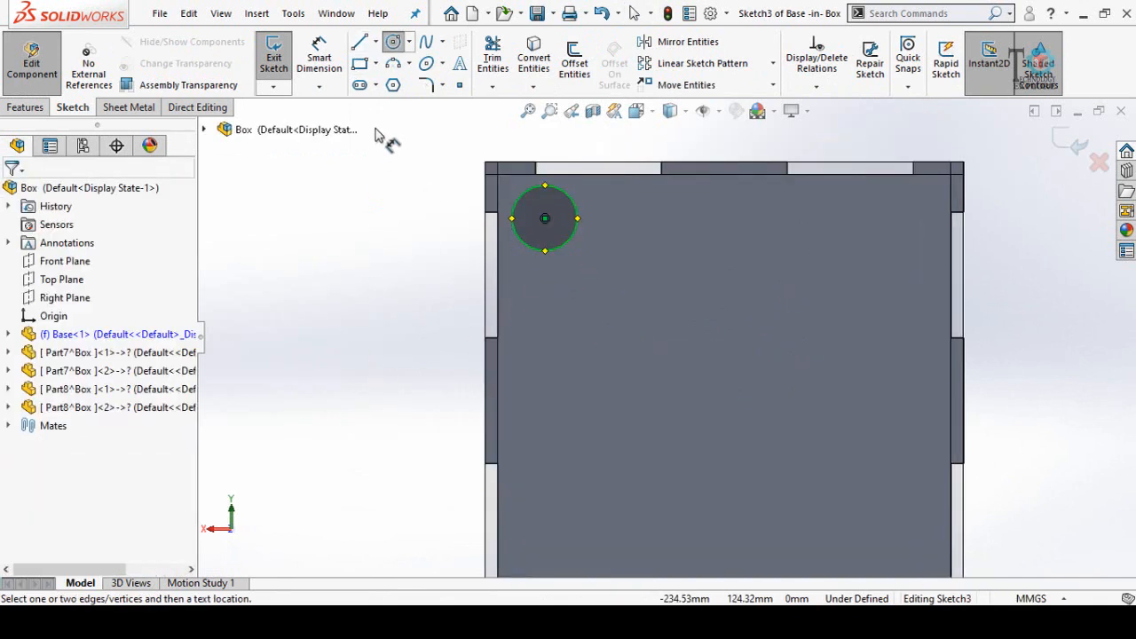
pyautogui.click(540, 253)
pyautogui.click(316, 343)
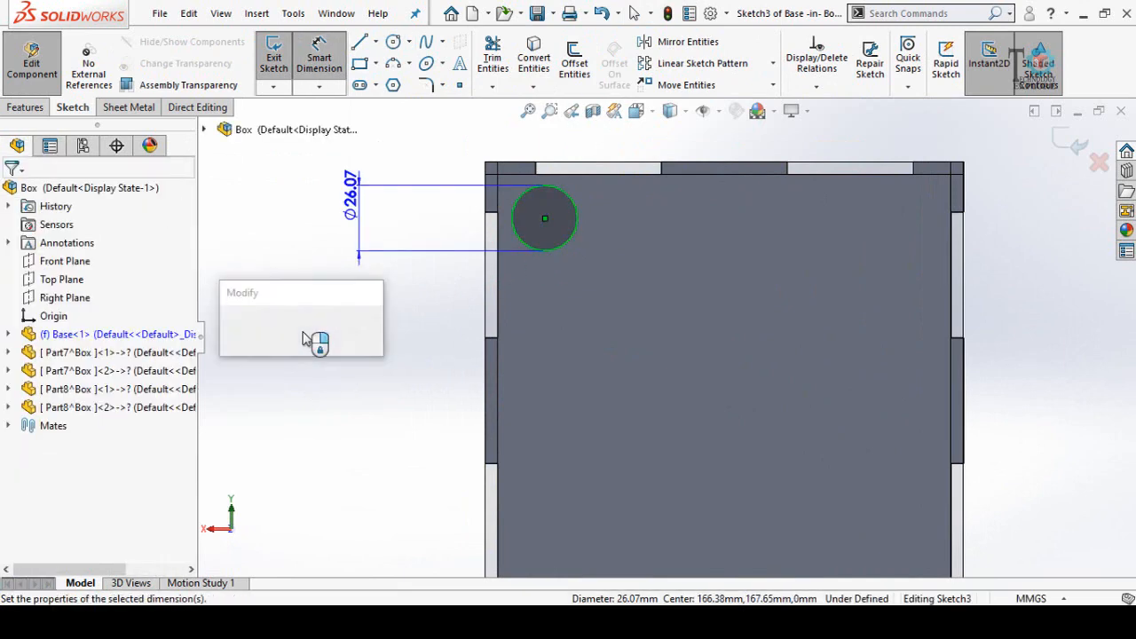
pyautogui.write('15')
pyautogui.press('Return')
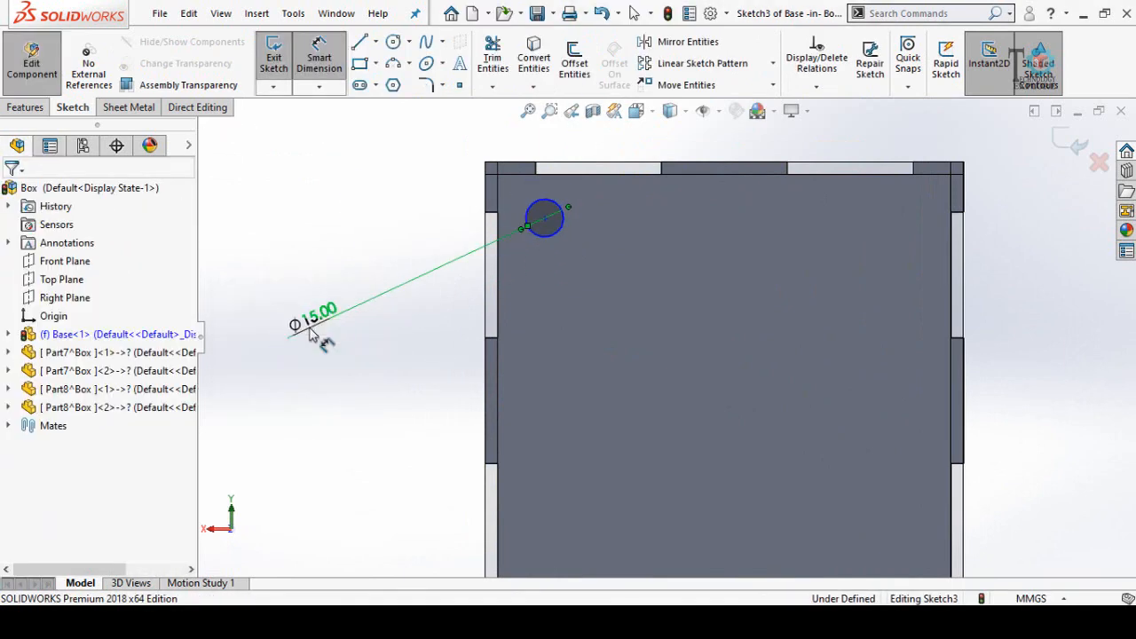
pyautogui.click(410, 381)
pyautogui.scroll(3, 504, 307)
pyautogui.scroll(-3, 638, 279)
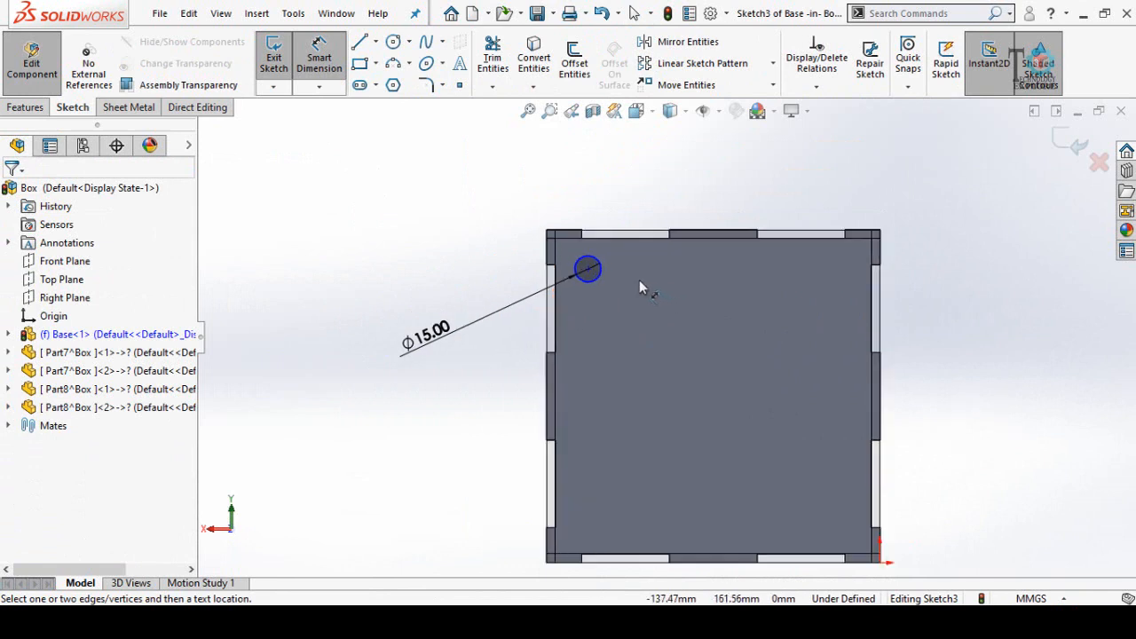
# - Dimension the circle's centre 20 mm from the base's upper notch edge
pyautogui.click(582, 257)
pyautogui.click(606, 223)
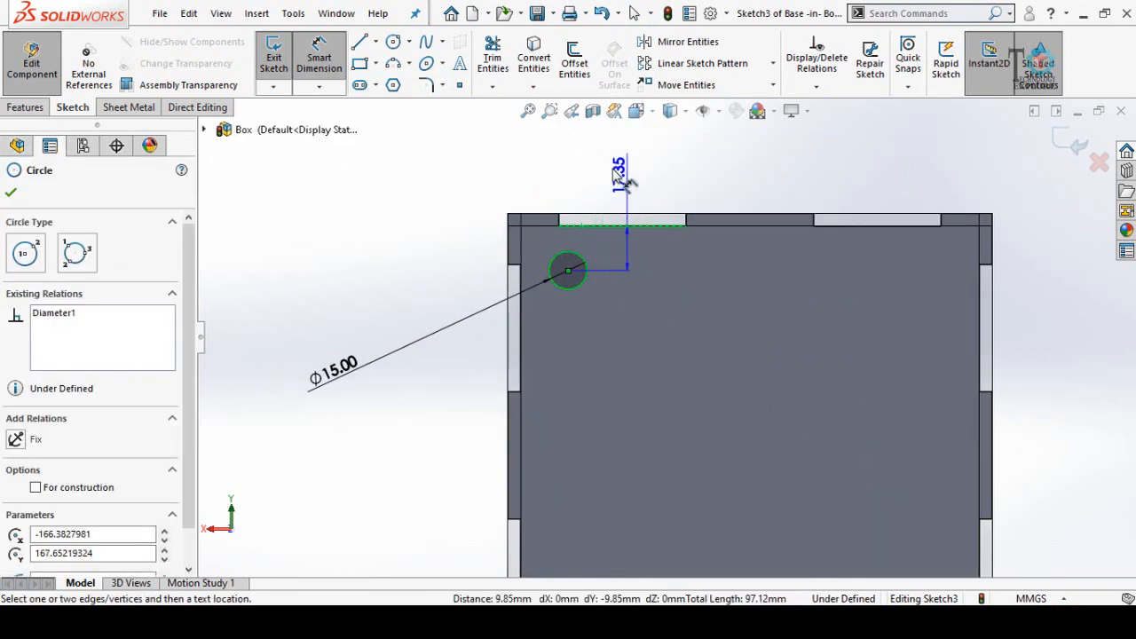
pyautogui.scroll(-2, 595, 182)
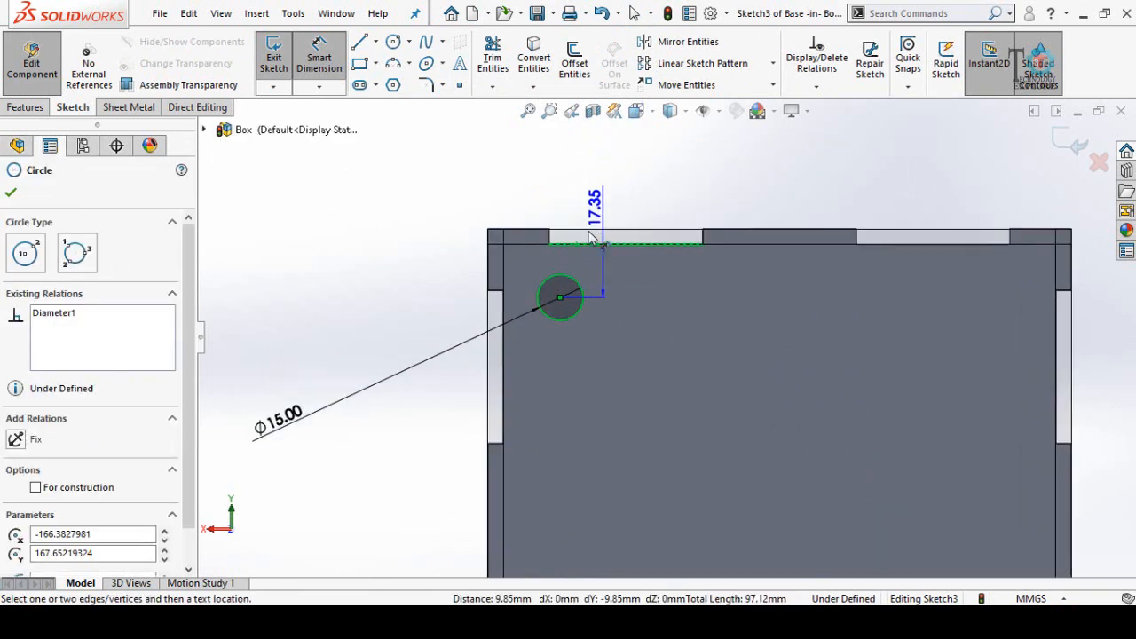
pyautogui.click(581, 190)
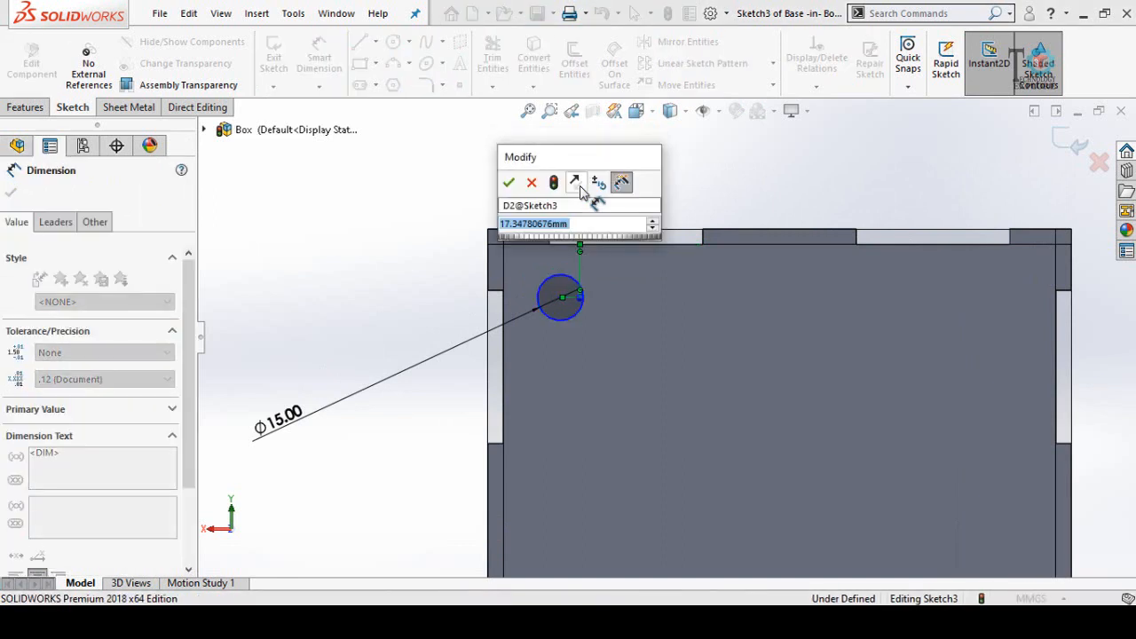
pyautogui.write('20')
pyautogui.press('Return')
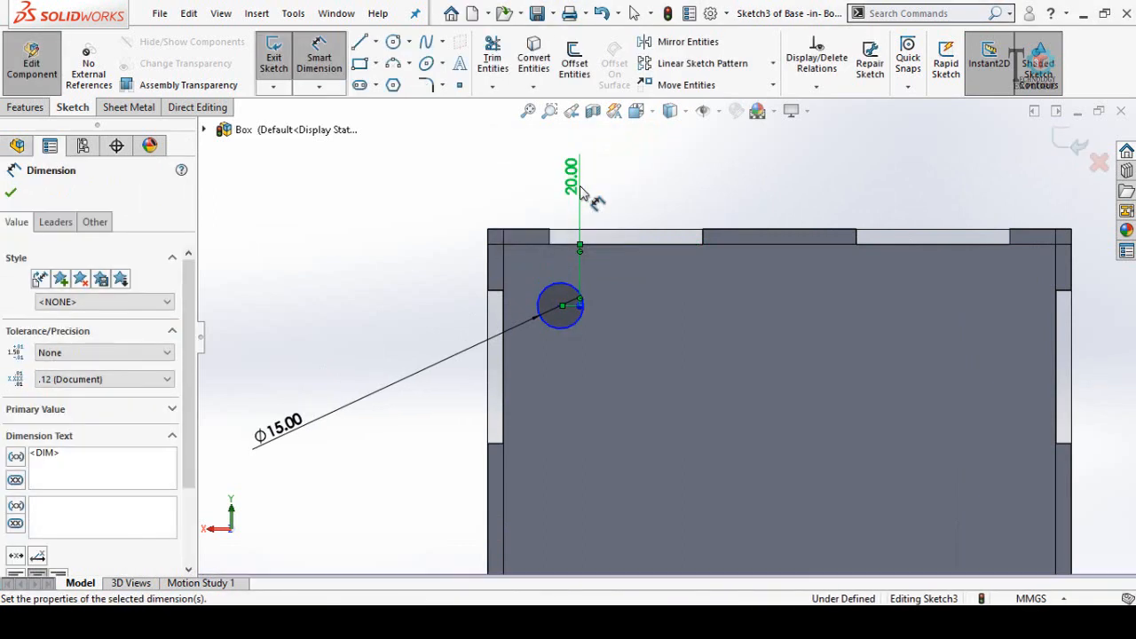
# - Dimension the circle's centre from the base's left notch edge and set both the left and upper edge distances to 50 mm
pyautogui.click(502, 315)
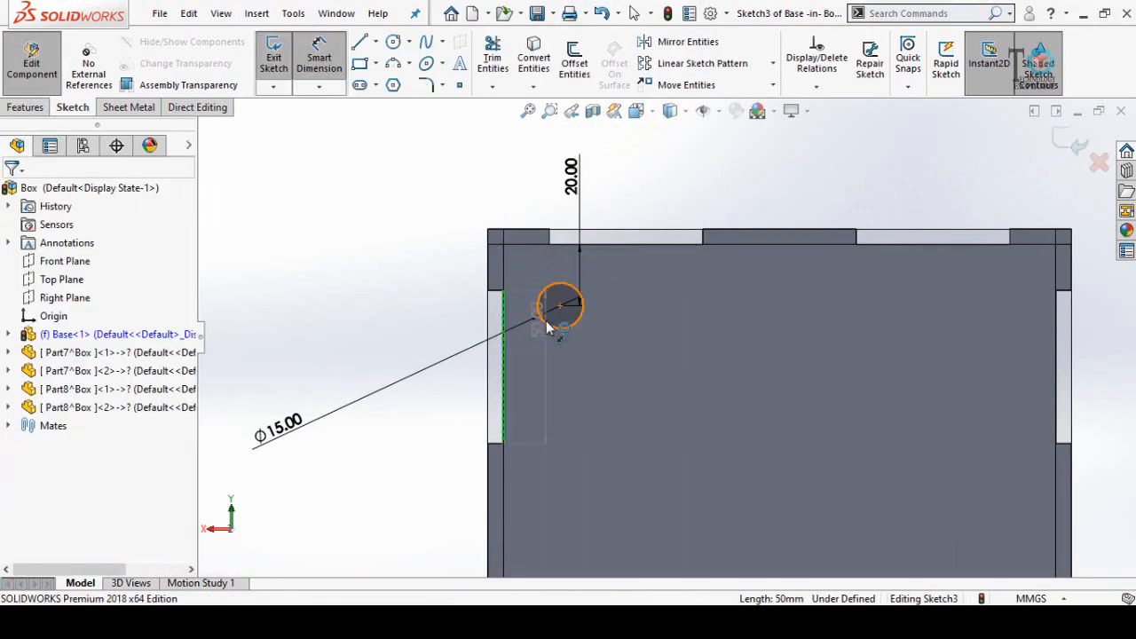
pyautogui.click(552, 310)
pyautogui.click(403, 435)
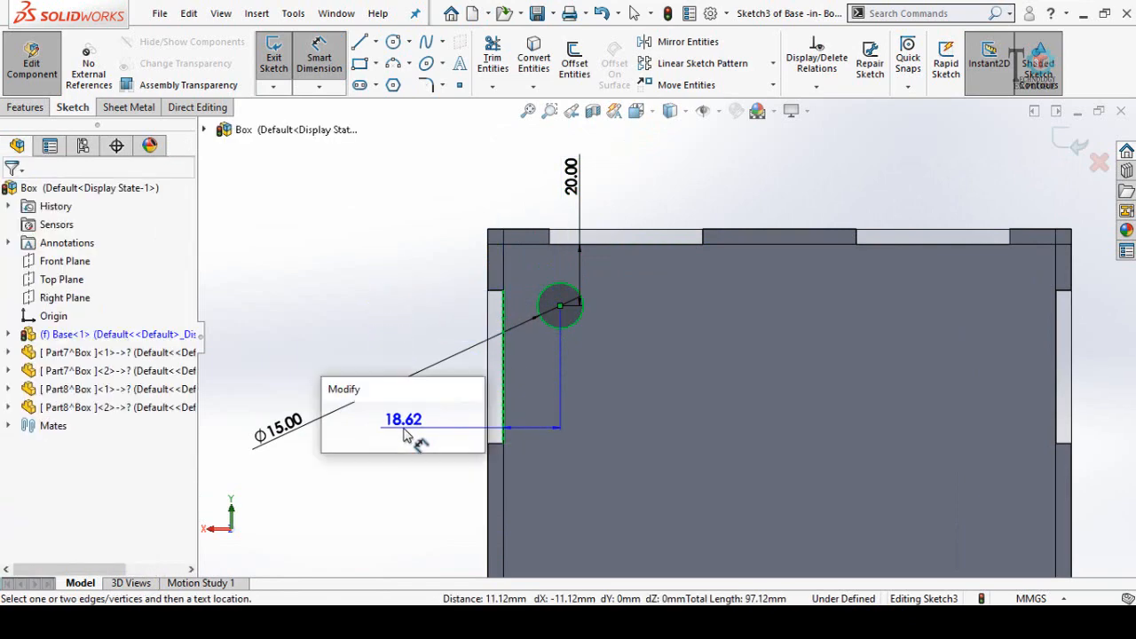
pyautogui.write('18.62')
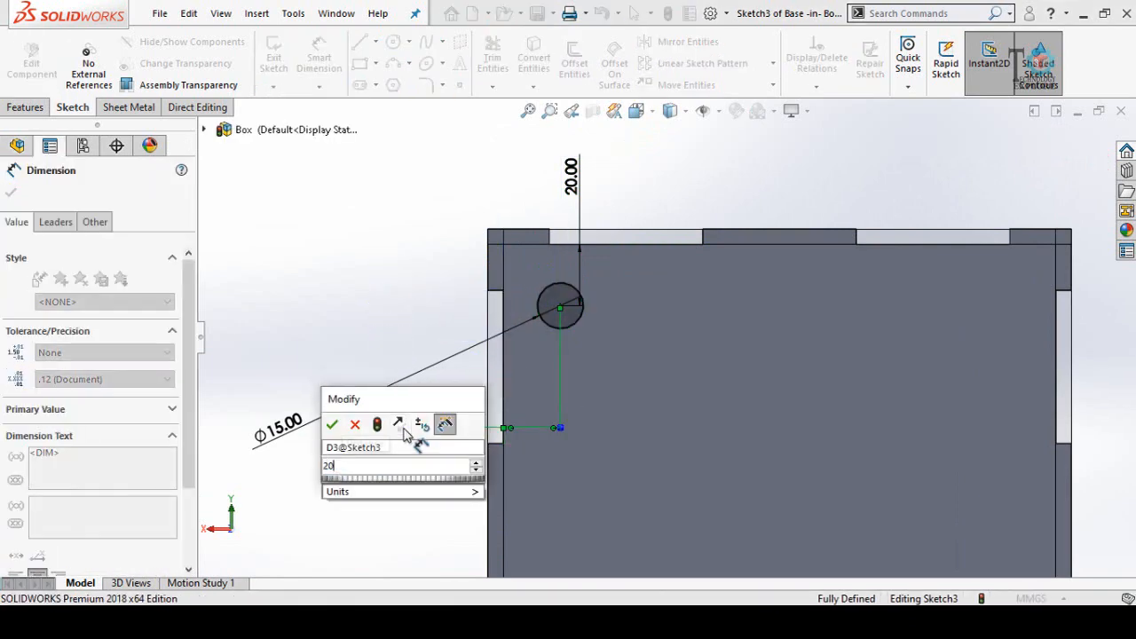
pyautogui.press('Return')
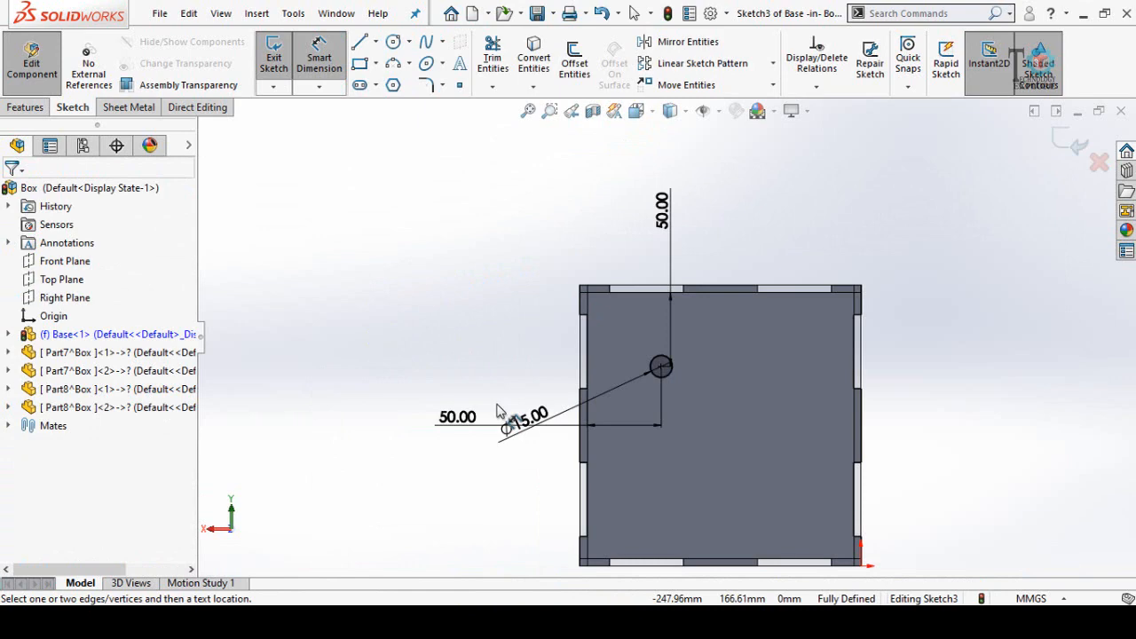
# - Cut-extrude the 15 mm circle 5 mm blind through the base and return to the assembly
pyautogui.moveTo(495, 402); pyautogui.dragTo(473, 255, button='middle')
pyautogui.scroll(-1, 652, 466)
pyautogui.click(27, 107)
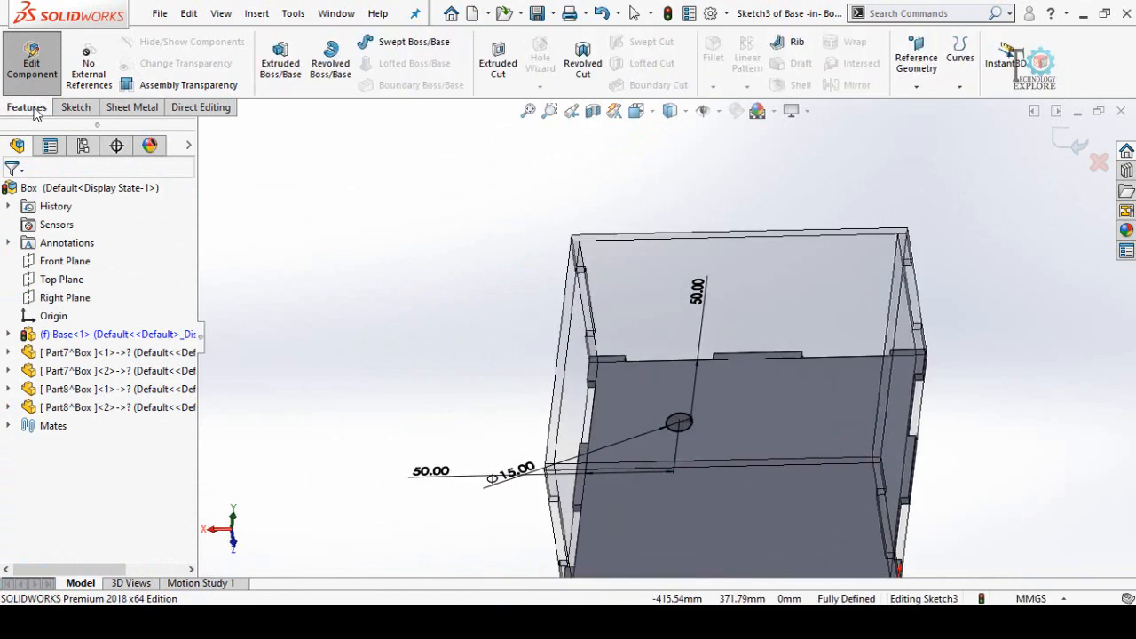
pyautogui.click(498, 62)
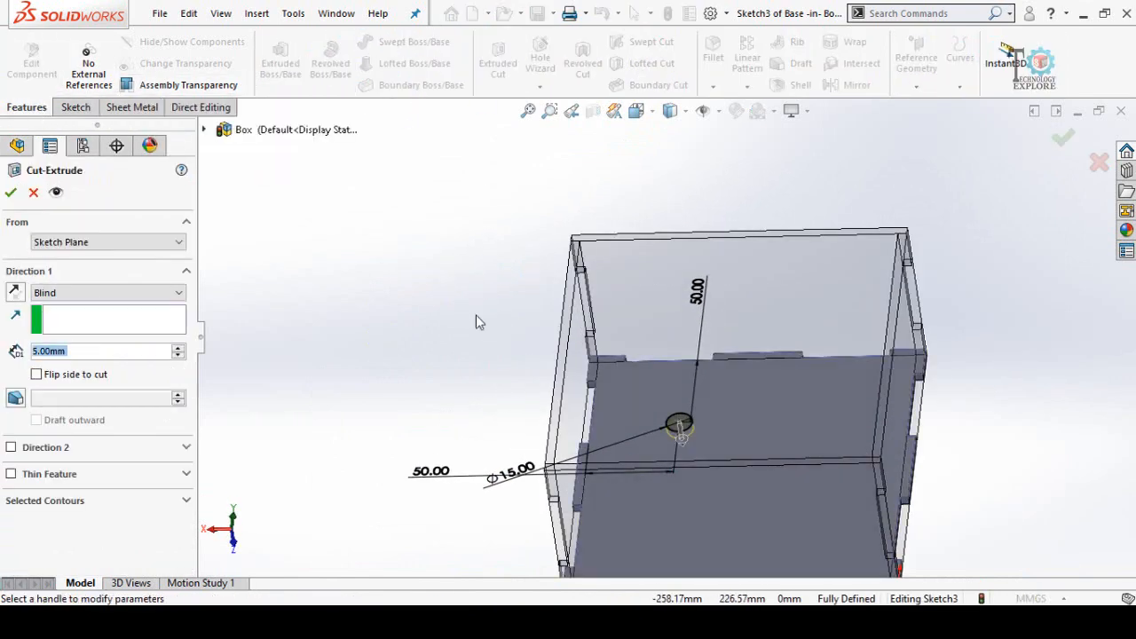
pyautogui.click(10, 193)
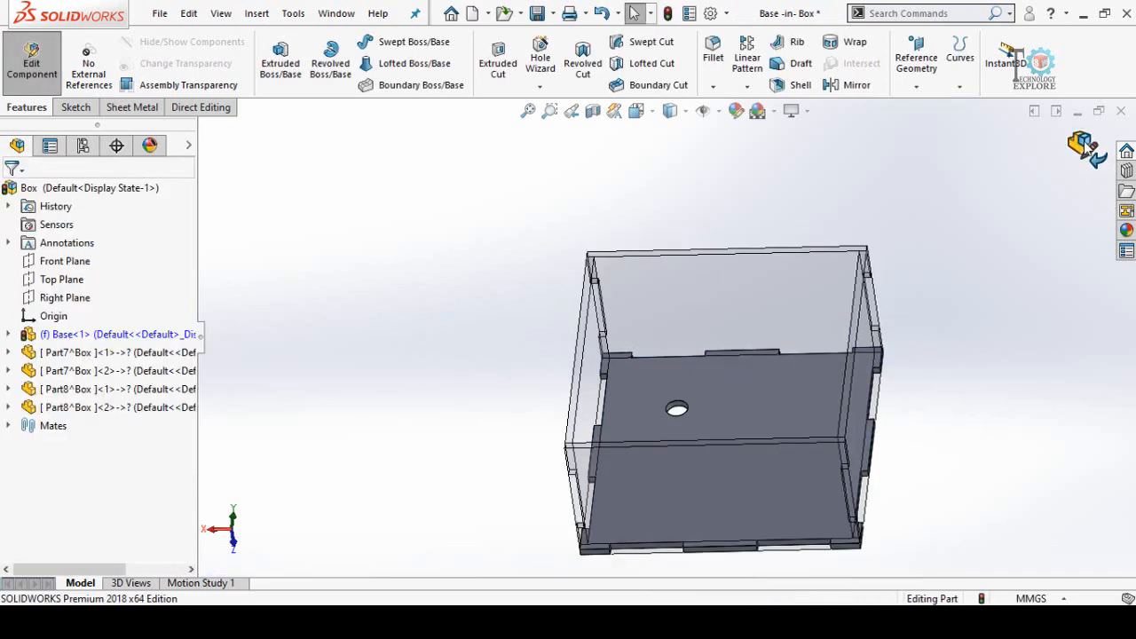
pyautogui.click(1087, 149)
# - Edit the Part7 side panel in context and start a sketch on its outer face, viewed straight on
pyautogui.moveTo(936, 415); pyautogui.dragTo(778, 271, button='middle')
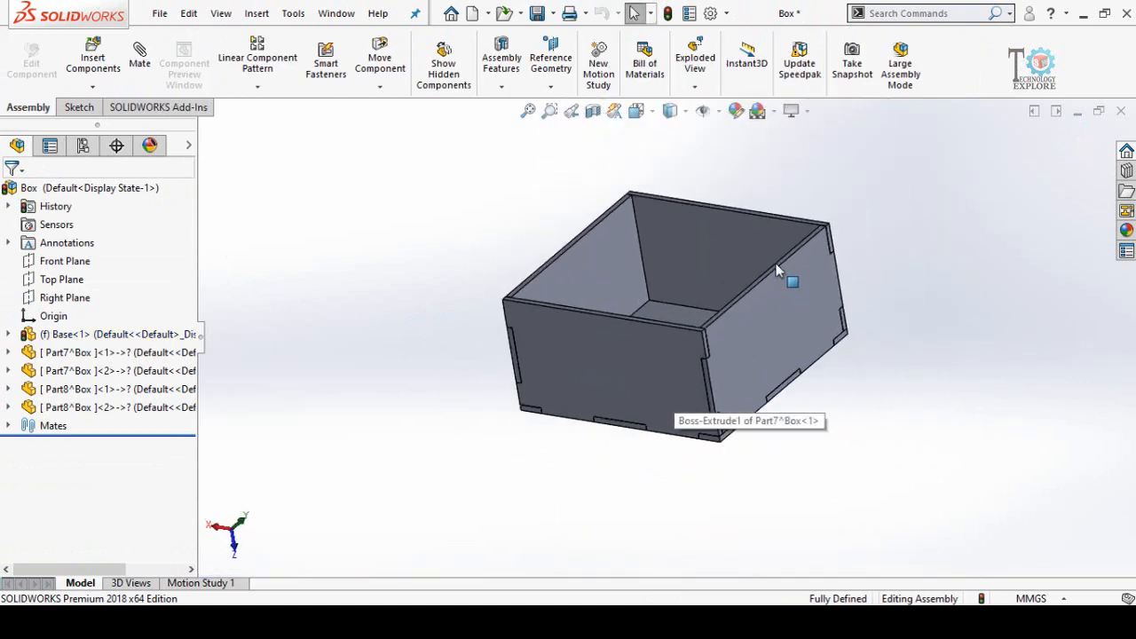
pyautogui.scroll(-1, 777, 265)
pyautogui.moveTo(620, 390); pyautogui.dragTo(635, 377, button='middle')
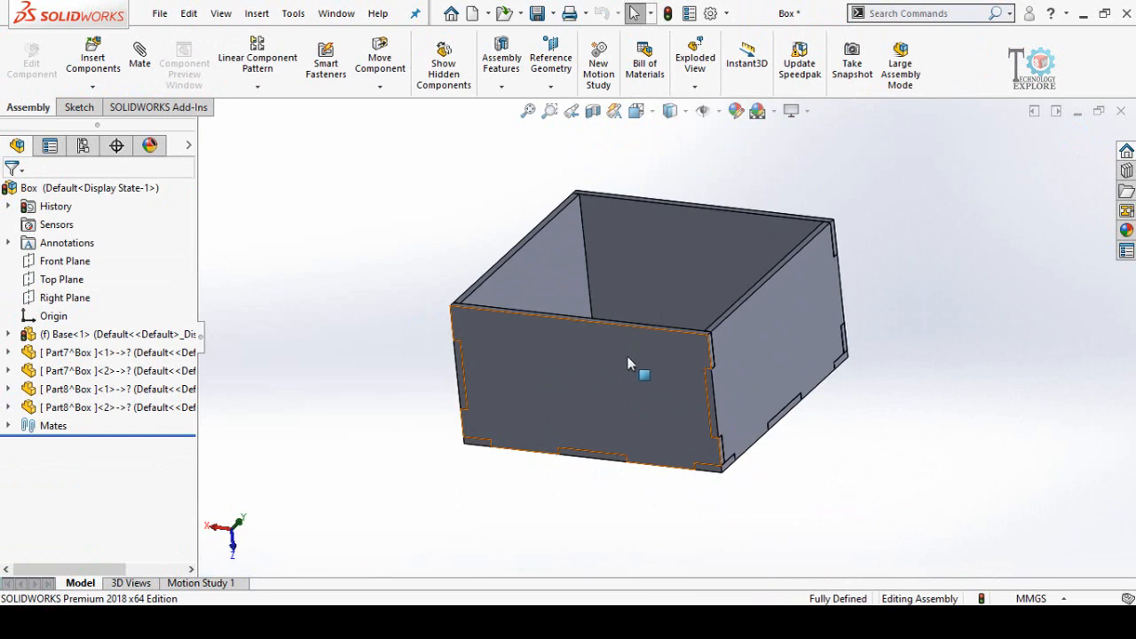
pyautogui.click(639, 360)
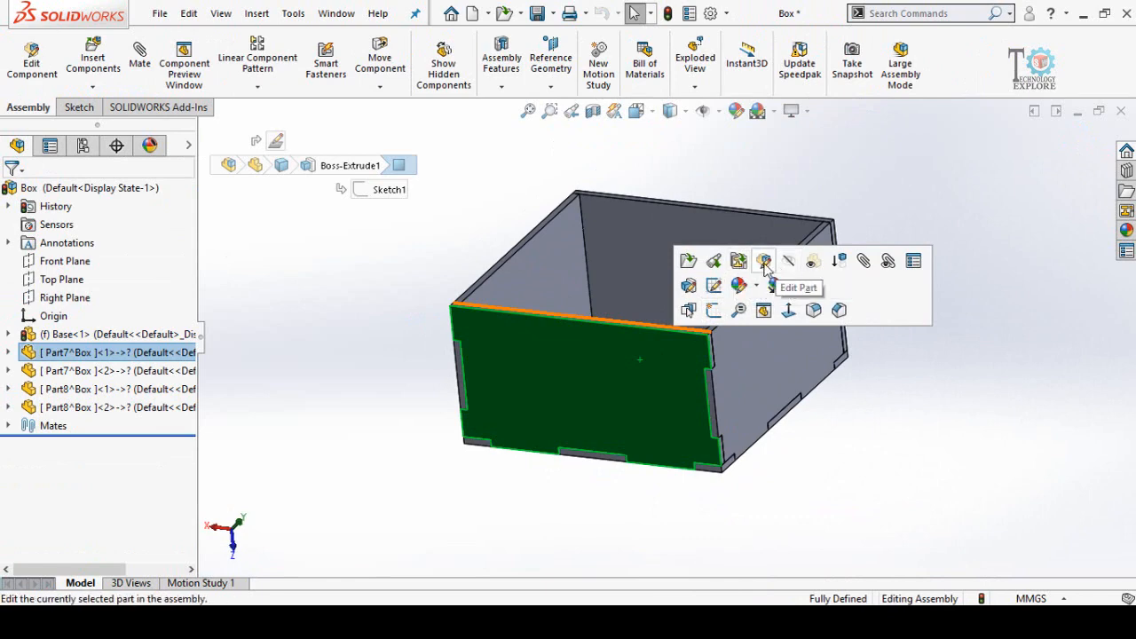
pyautogui.click(713, 260)
pyautogui.click(631, 386)
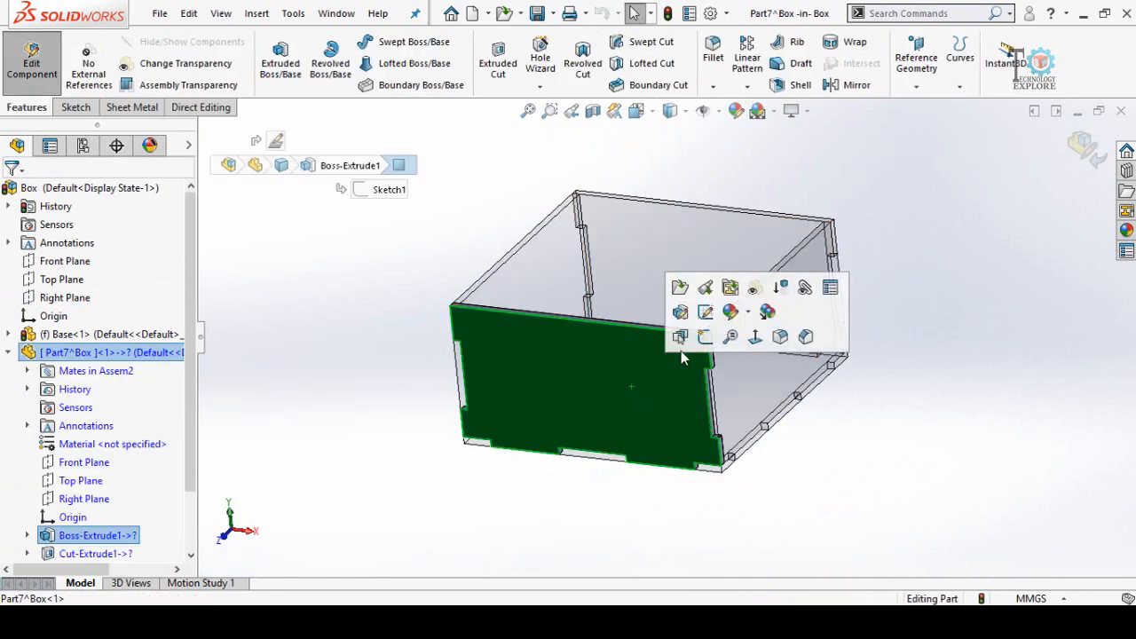
pyautogui.click(700, 336)
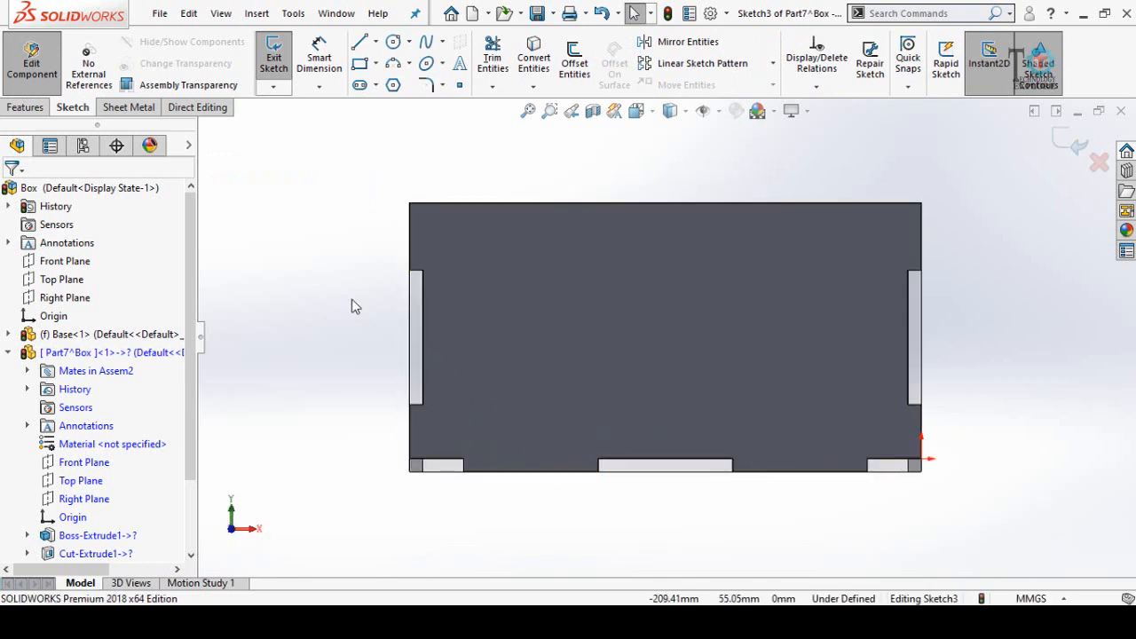
# - Sketch a horizontal centreline about 180 mm long across the panel face, between the inner edges of its two side notches
pyautogui.click(375, 41)
pyautogui.click(398, 60)
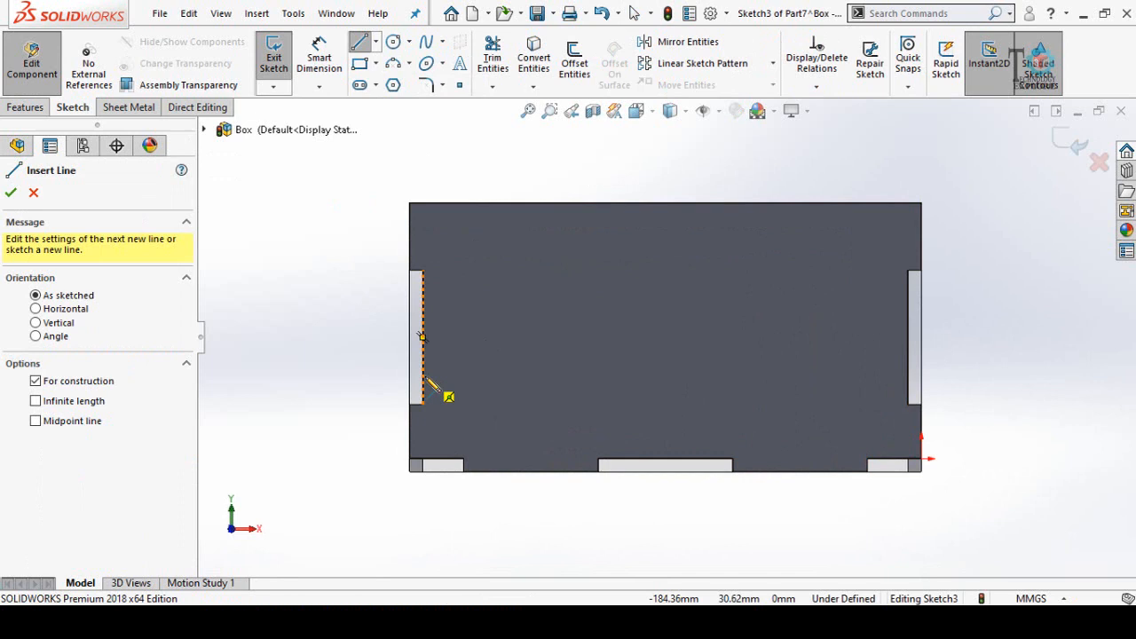
pyautogui.click(423, 376)
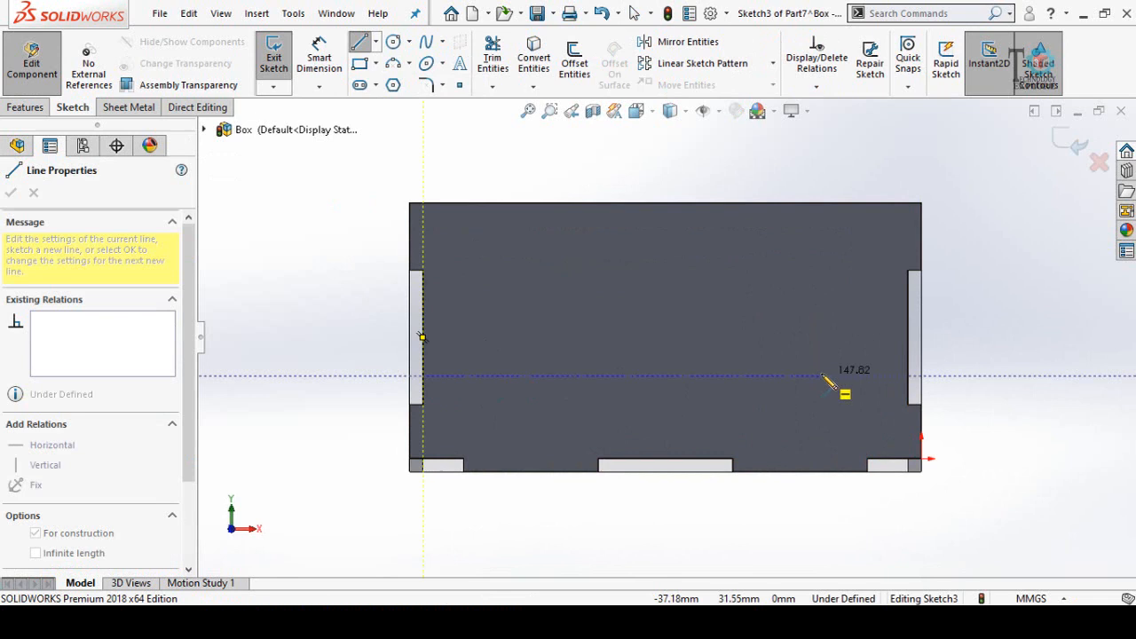
pyautogui.doubleClick(908, 378)
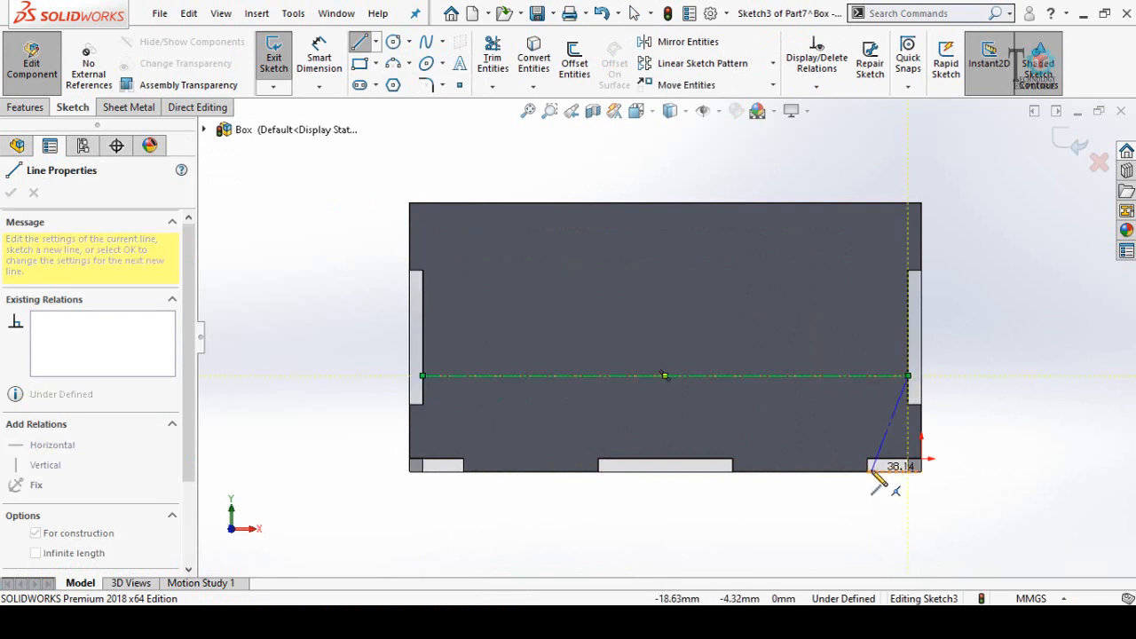
pyautogui.press('Escape')
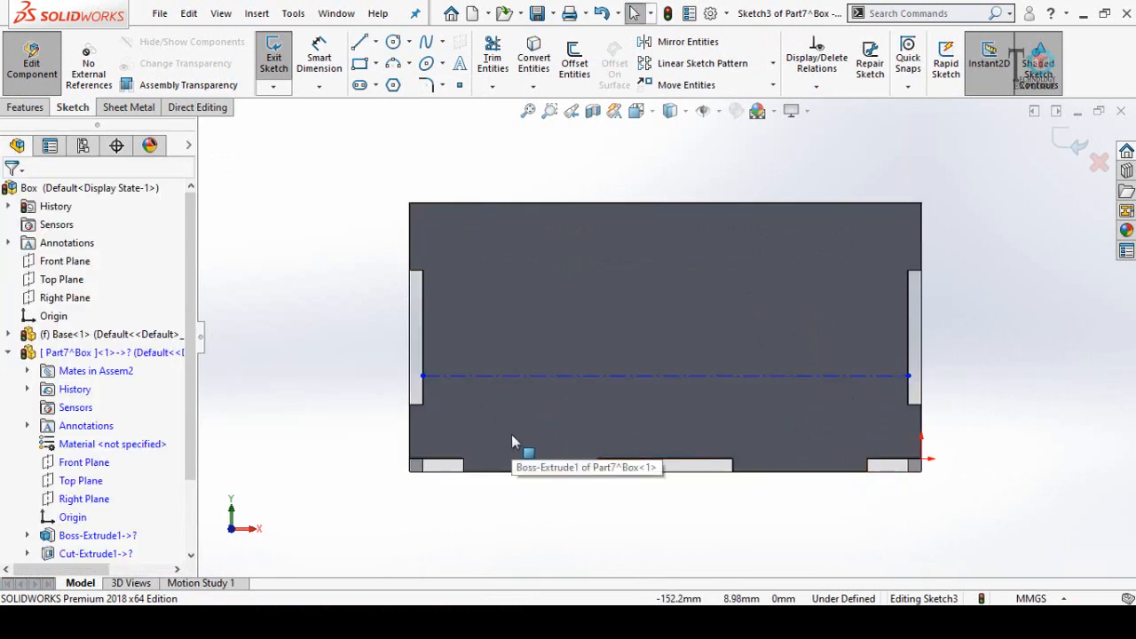
# - Dimension the centreline 50 mm above the panel's bottom edge
pyautogui.press('d')
pyautogui.click(496, 376)
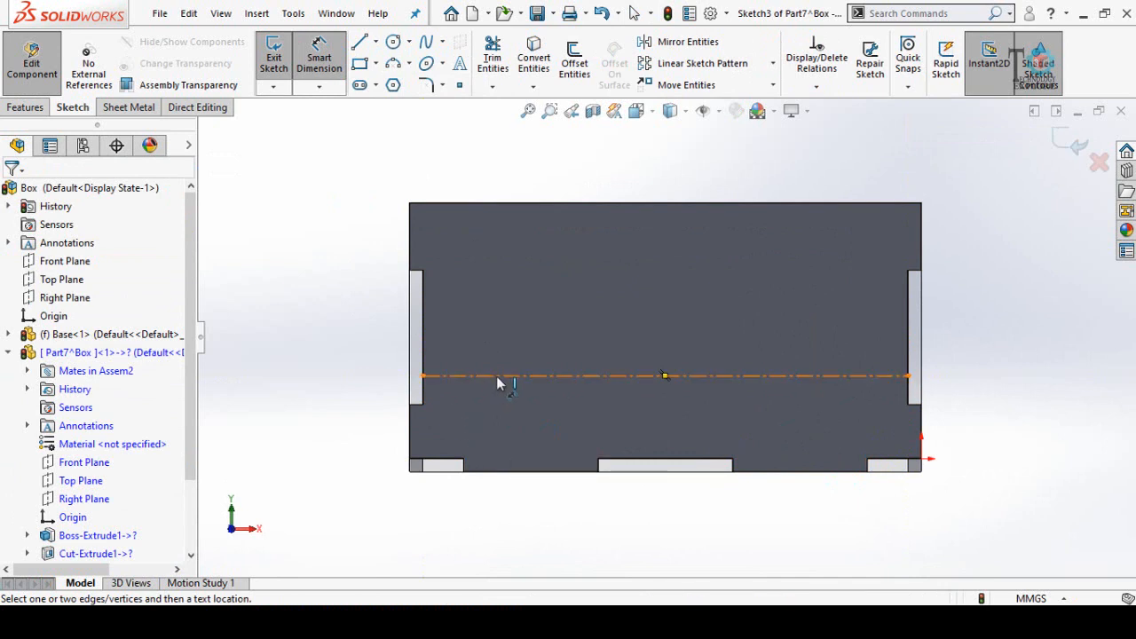
pyautogui.press('Escape')
pyautogui.click(523, 471)
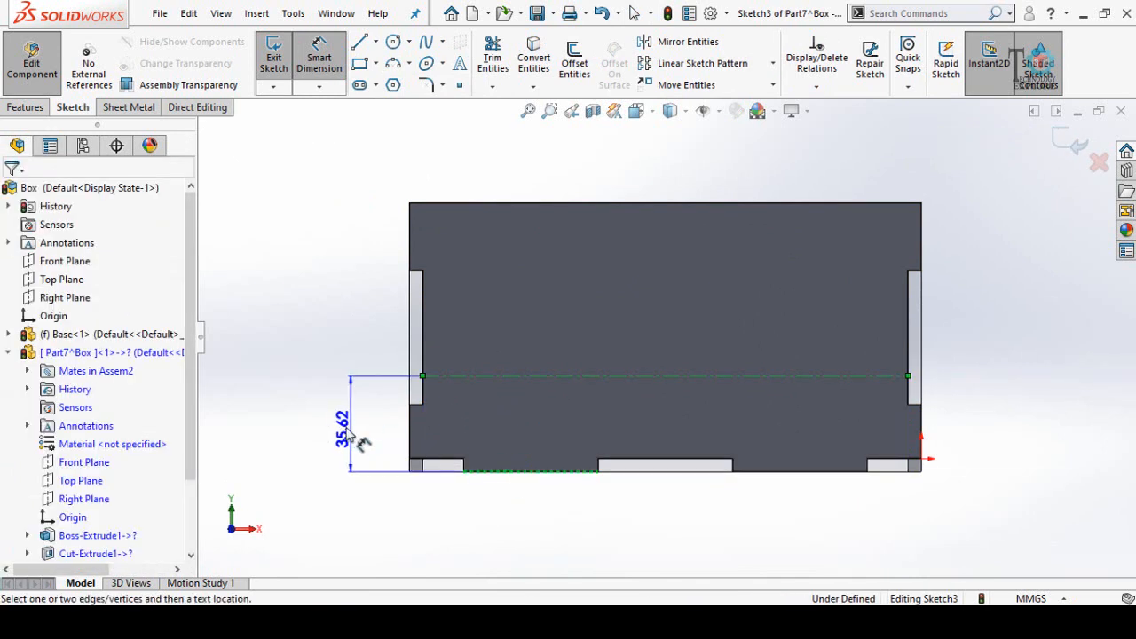
pyautogui.click(342, 432)
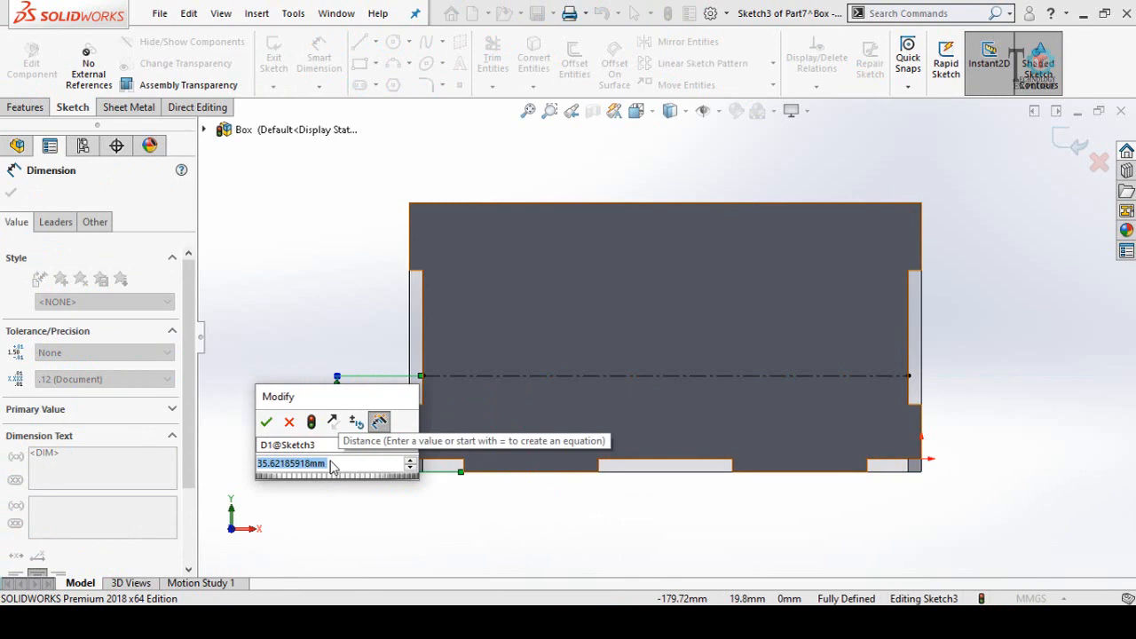
pyautogui.write('50')
pyautogui.press('Return')
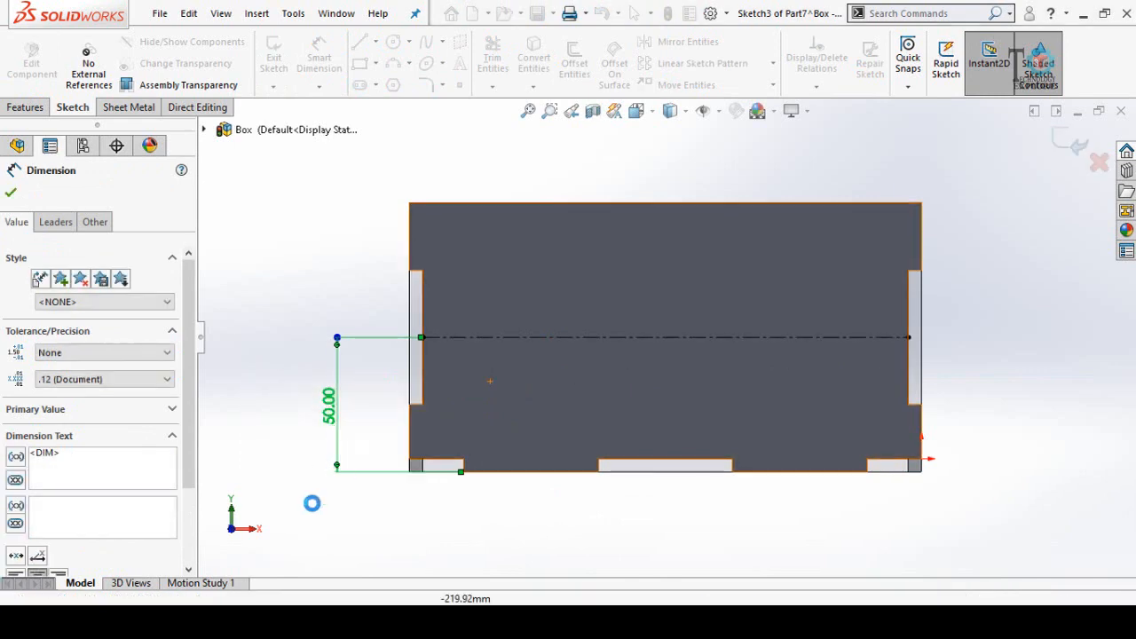
pyautogui.press('Escape')
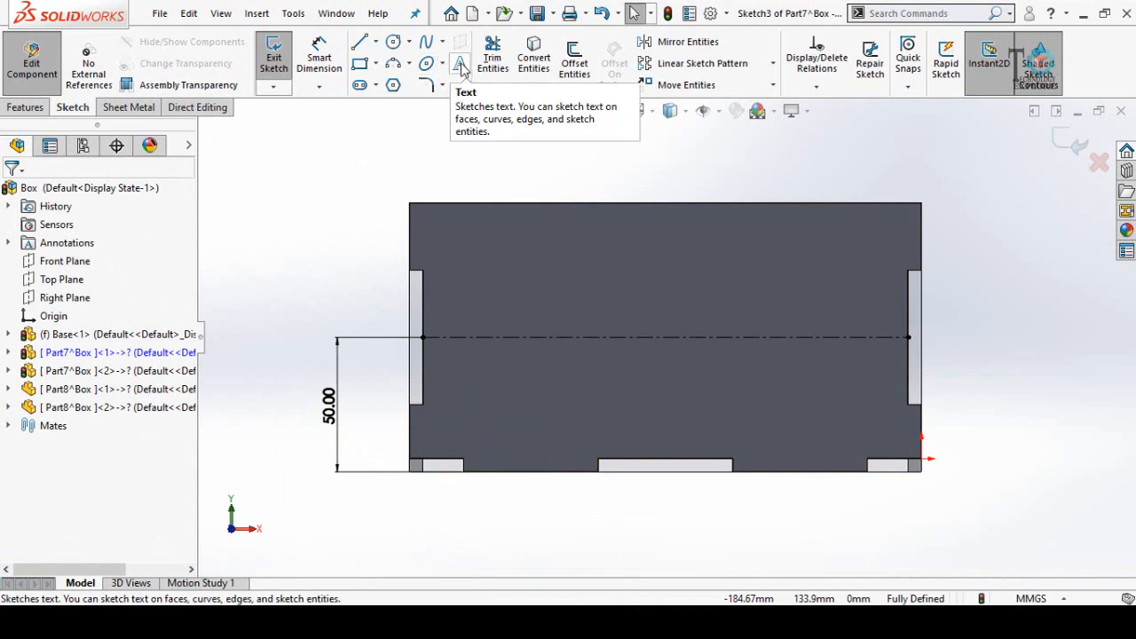
# - Add the sketch text "Cattle Health Monitoring System" along the centreline and align it to the centre
pyautogui.click(461, 67)
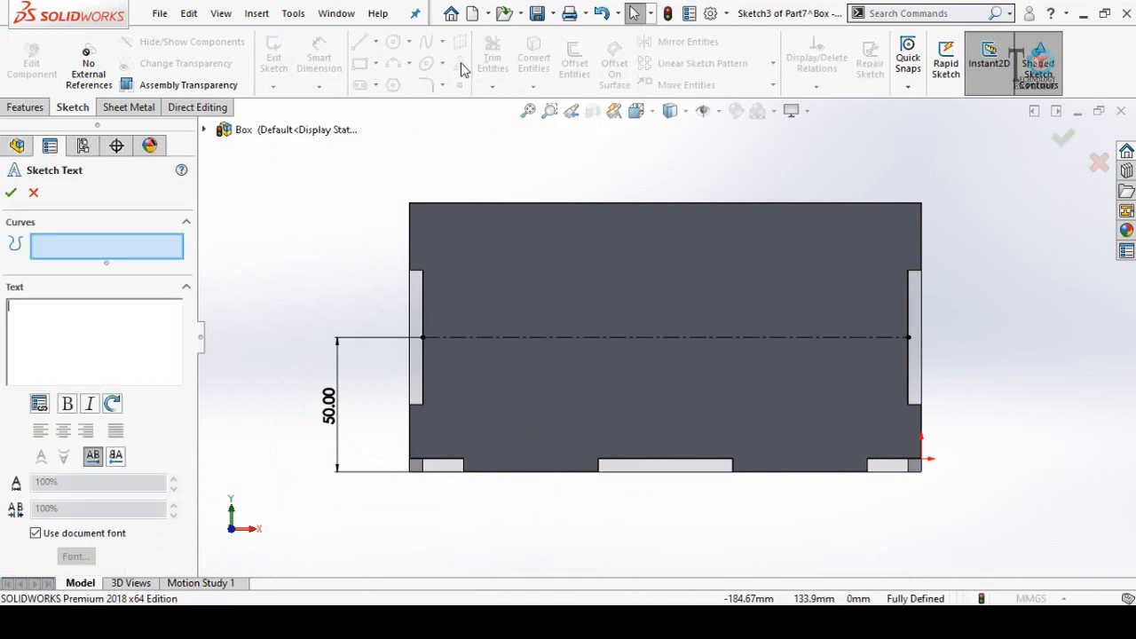
pyautogui.click(482, 338)
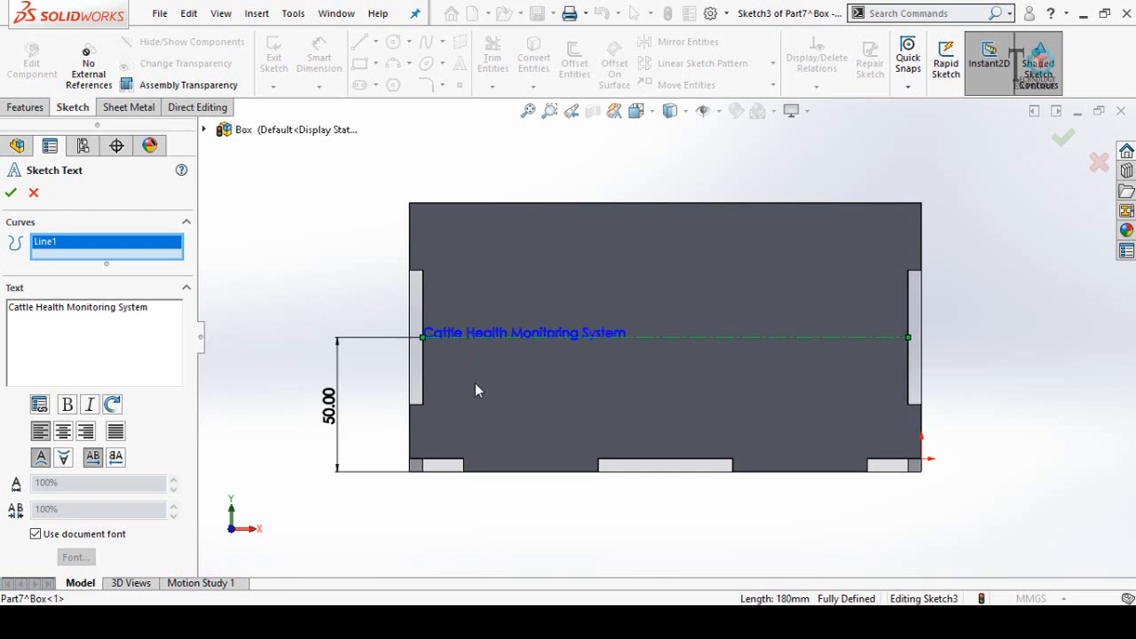
pyautogui.click(62, 432)
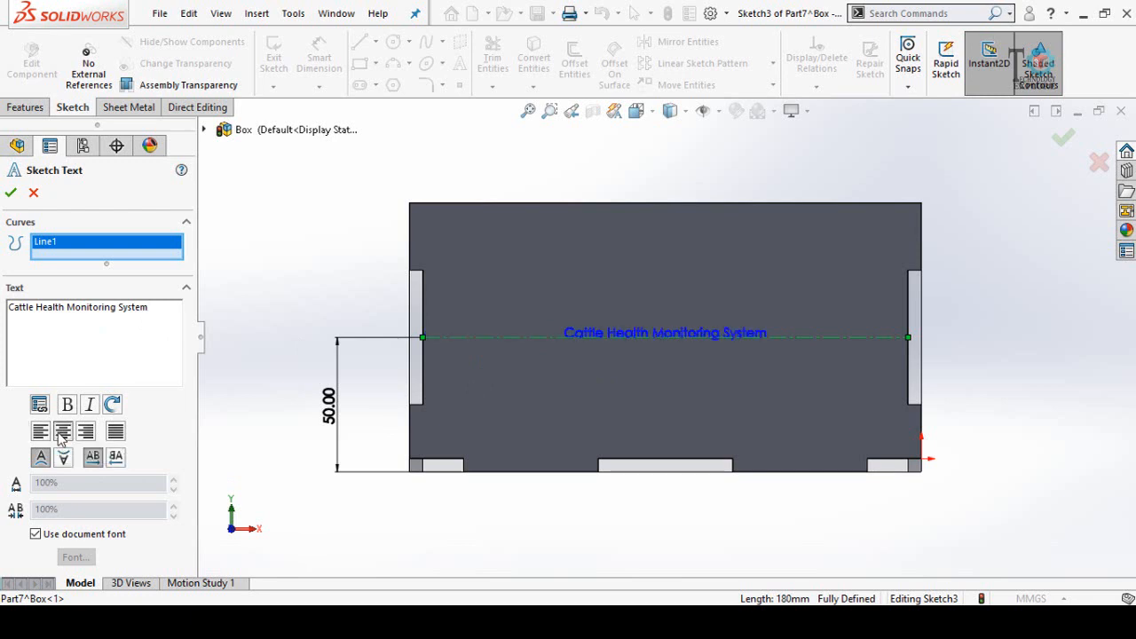
# - Override the document font with a 30-point text height, set the character spacing to 90%, and accept the sketch text
pyautogui.click(35, 535)
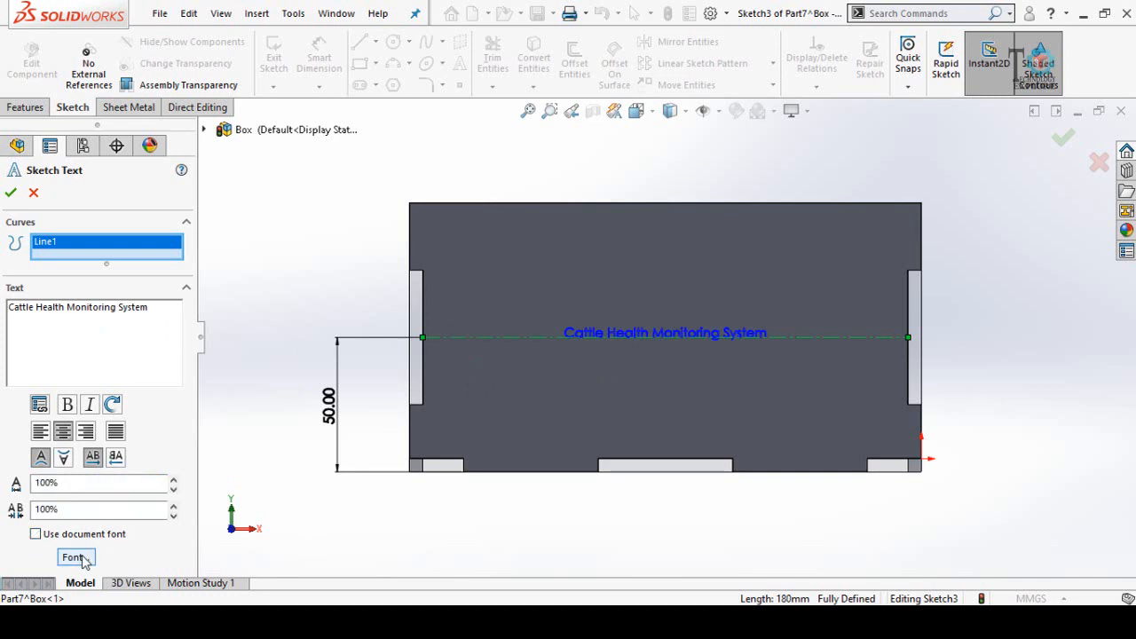
pyautogui.click(84, 559)
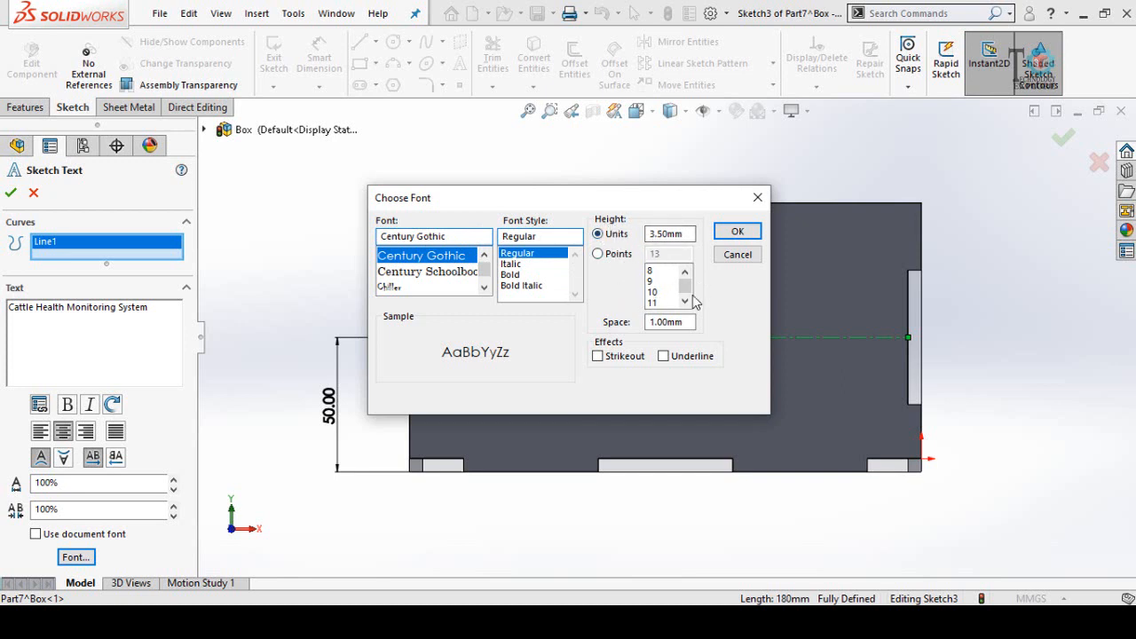
pyautogui.click(605, 256)
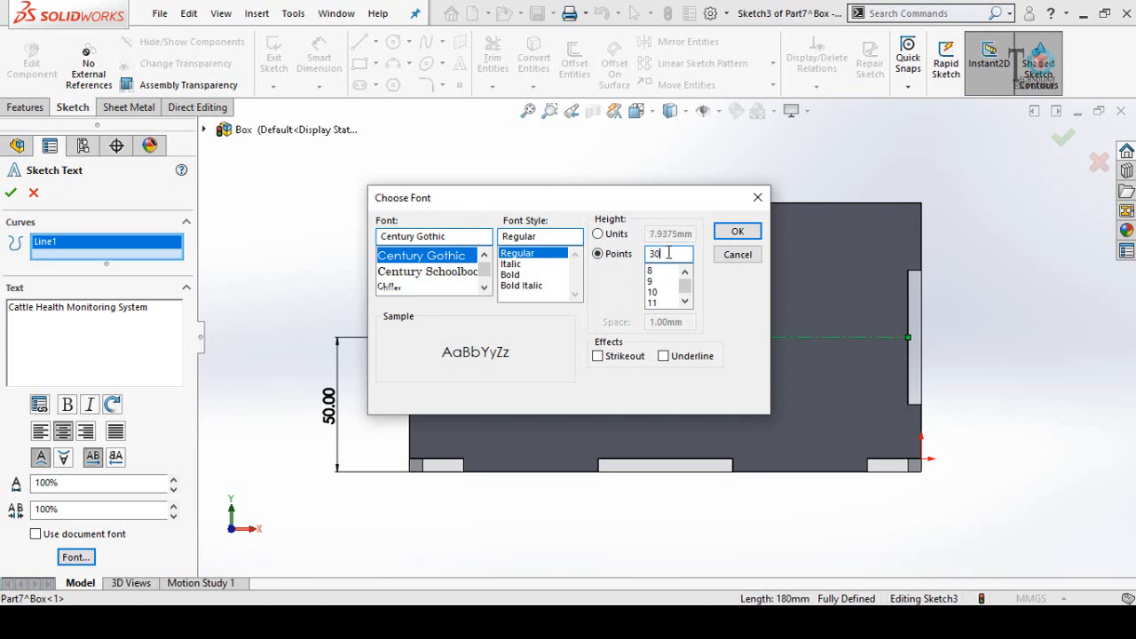
pyautogui.click(736, 231)
pyautogui.scroll(3, 494, 335)
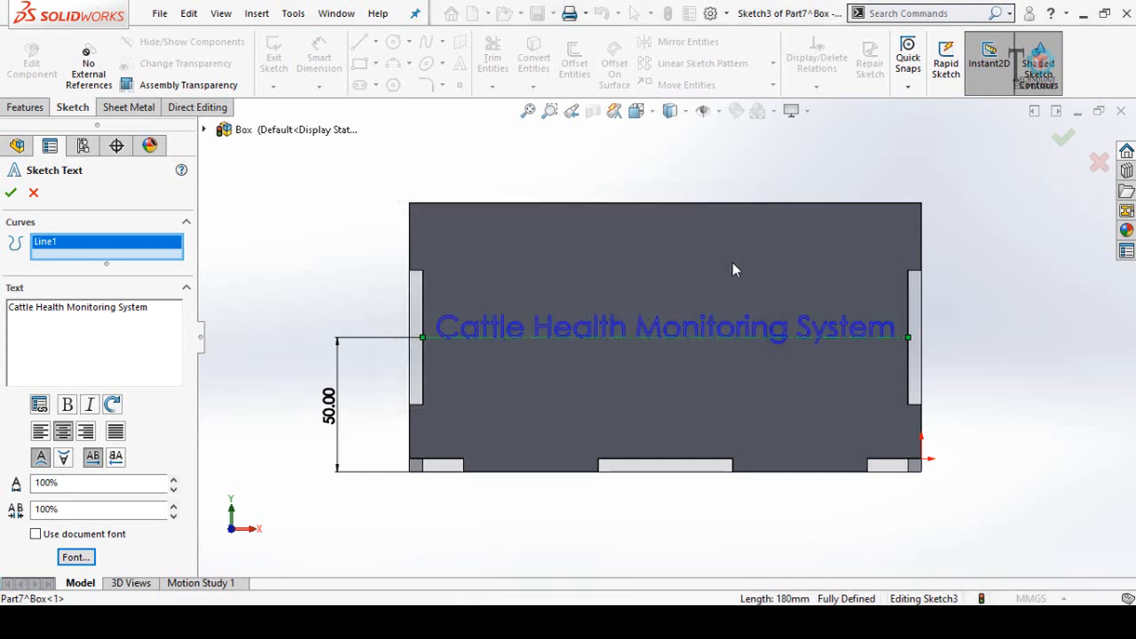
pyautogui.click(176, 517)
pyautogui.scroll(-2, 655, 397)
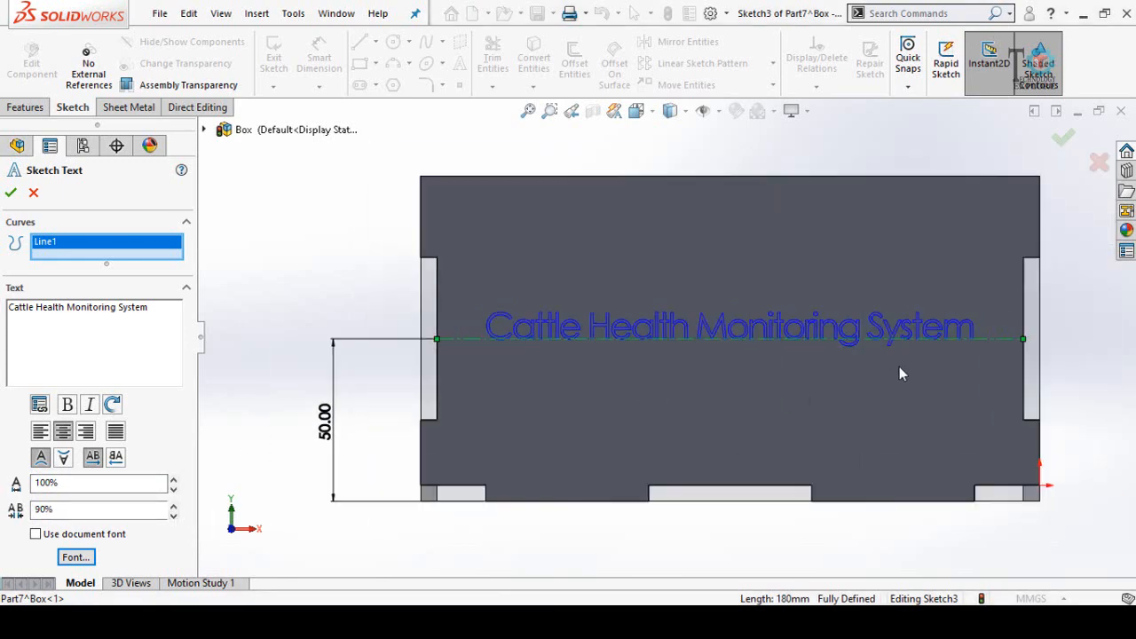
pyautogui.scroll(2, 937, 362)
pyautogui.click(11, 192)
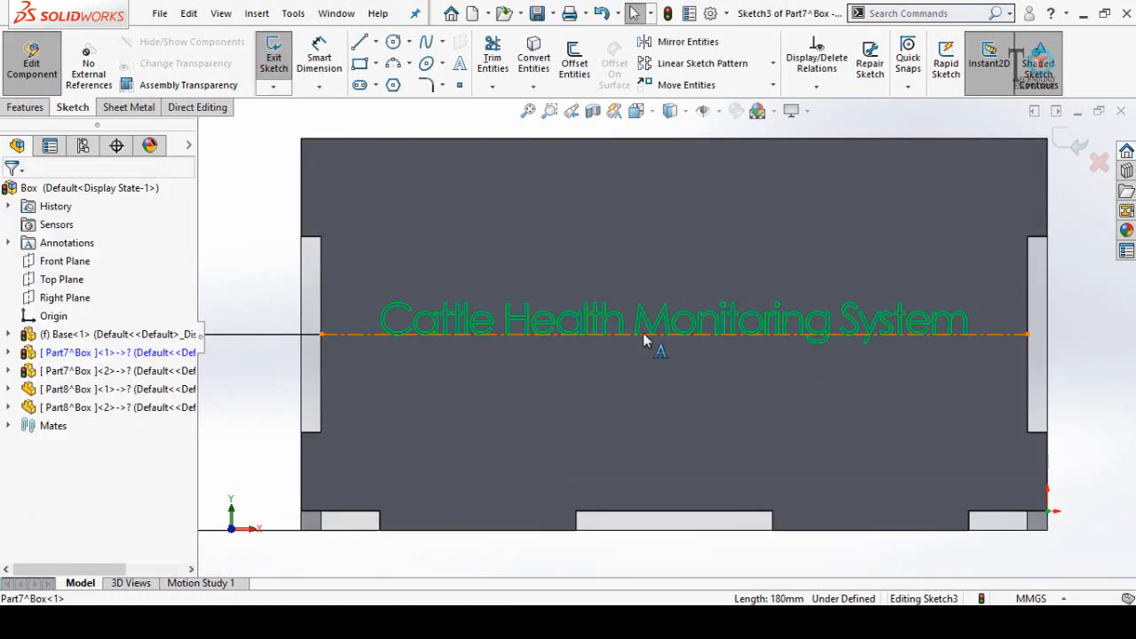
# - Cut-extrude the text 0.5 mm blind into the panel and return to the assembly
pyautogui.scroll(-4, 657, 342)
pyautogui.click(11, 111)
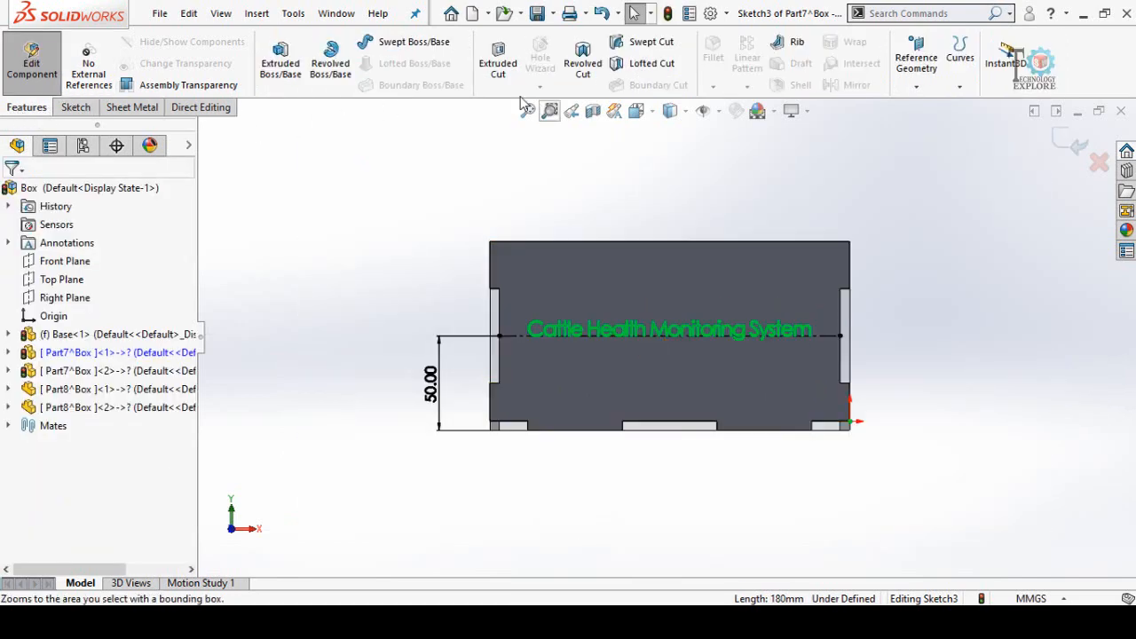
pyautogui.click(499, 69)
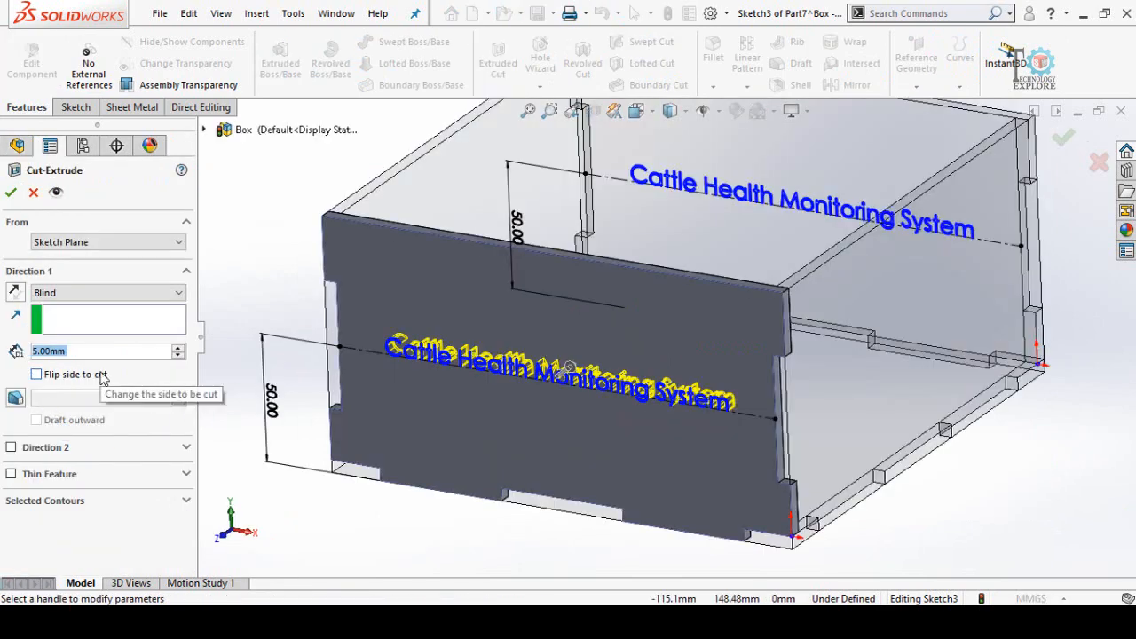
pyautogui.write('0.5')
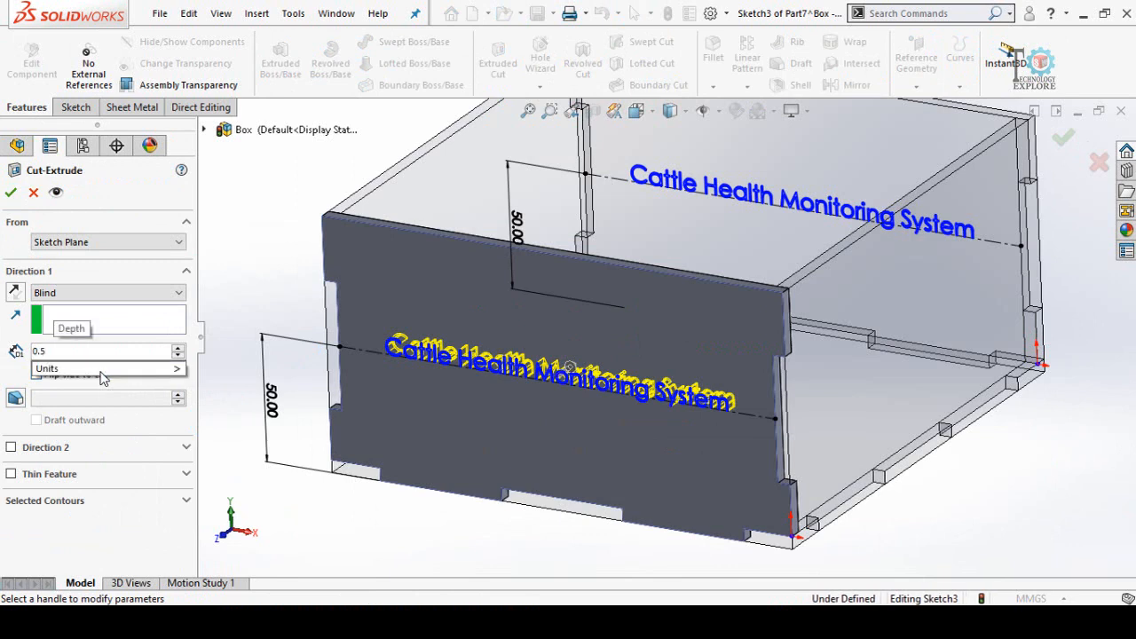
pyautogui.press('Return')
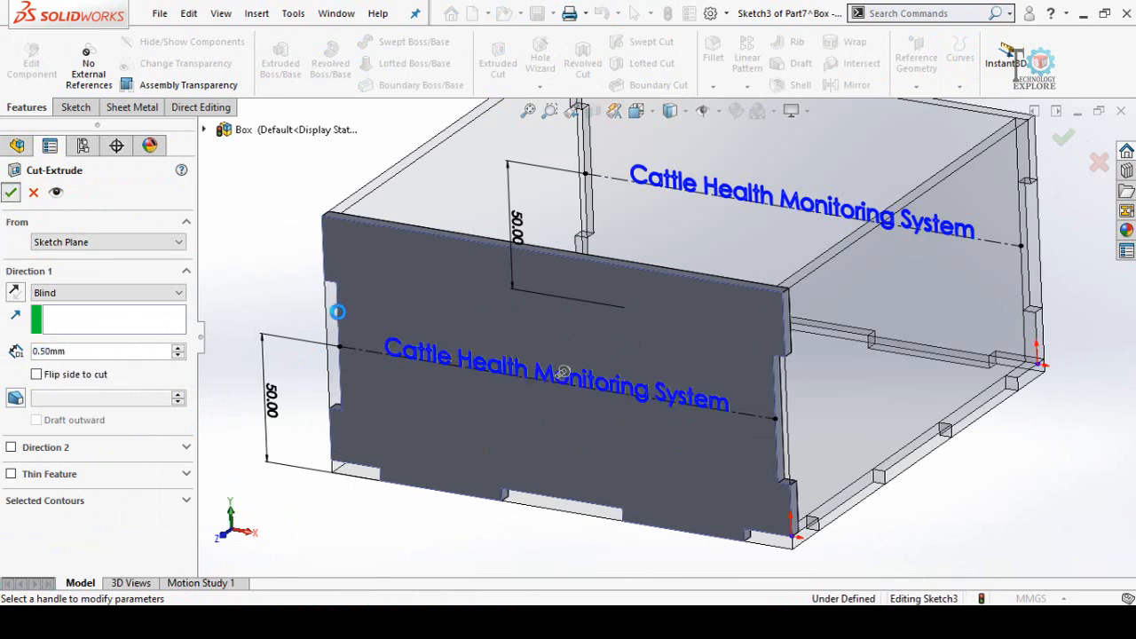
pyautogui.press('Return')
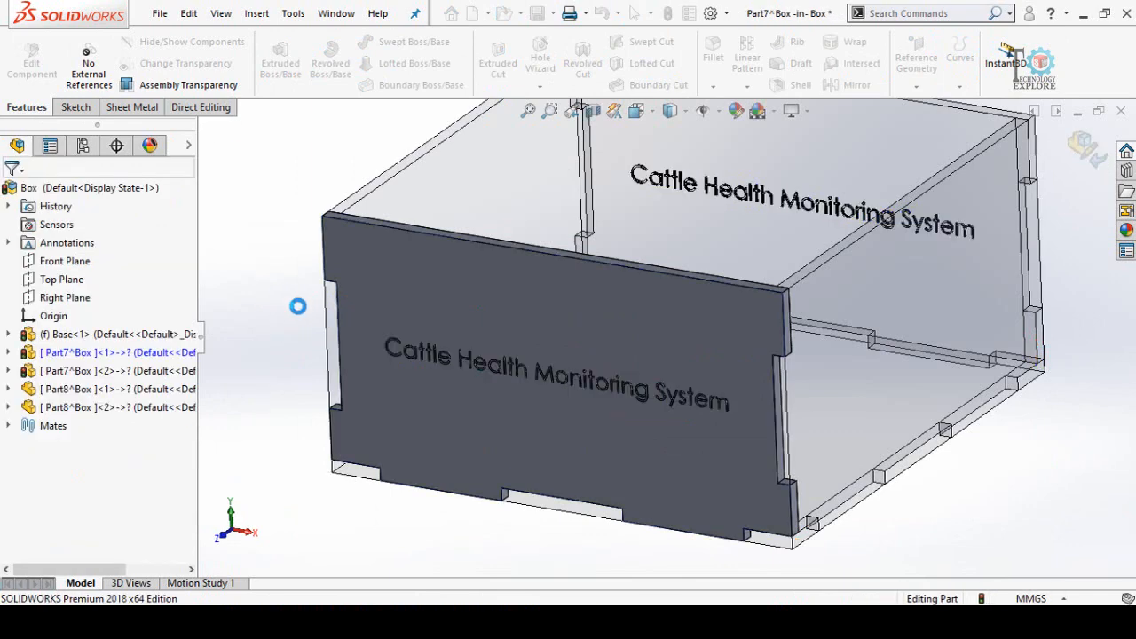
pyautogui.press('f')
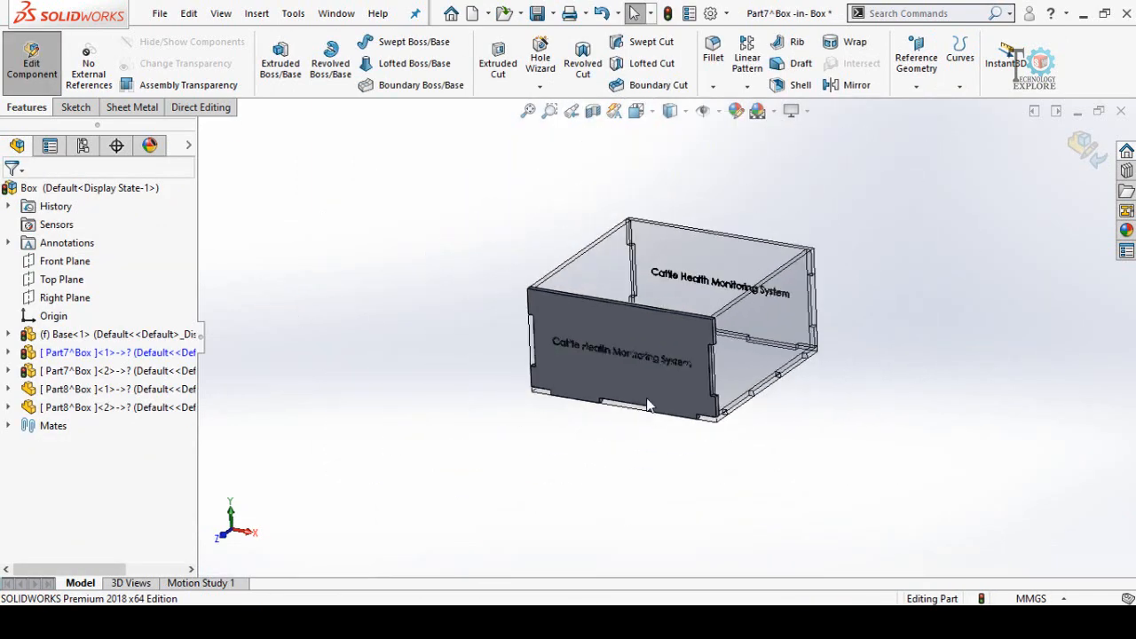
pyautogui.scroll(-3, 648, 406)
pyautogui.click(1082, 149)
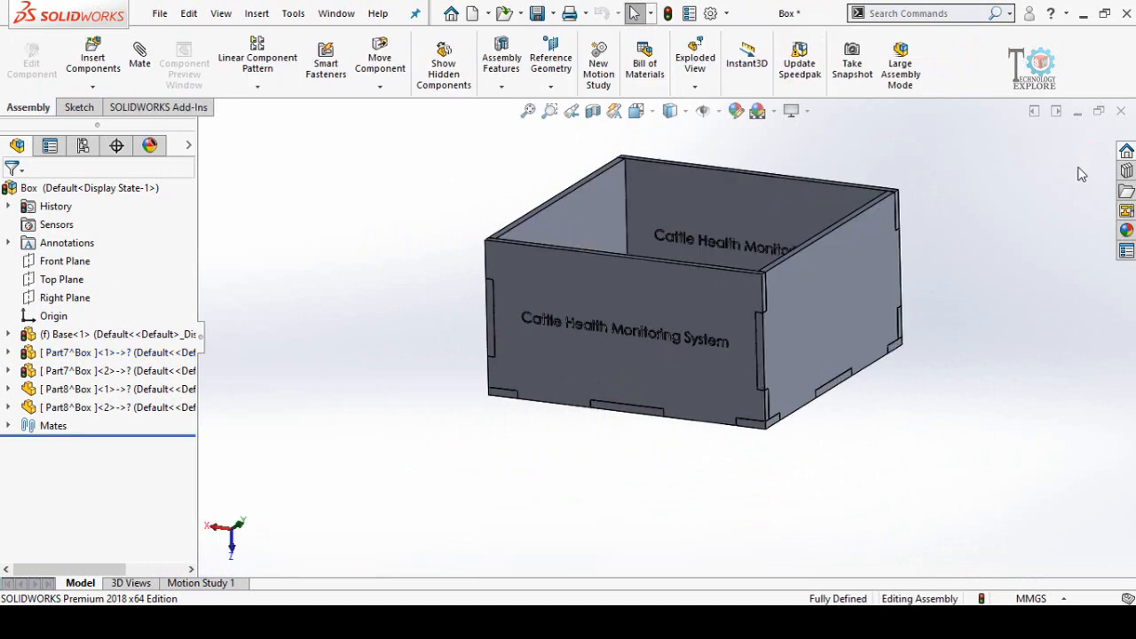
# - Edit the second Part8 side panel in context and start a sketch on its outer face, viewed straight on
pyautogui.moveTo(868, 387); pyautogui.dragTo(835, 410, button='middle')
pyautogui.scroll(-3, 654, 432)
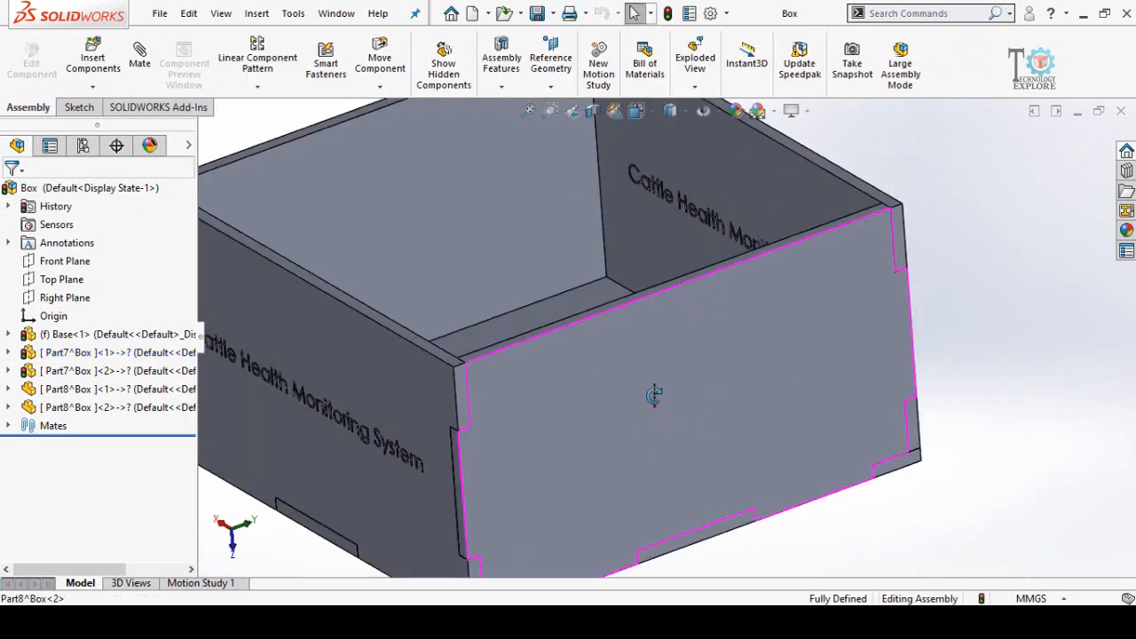
pyautogui.scroll(1, 649, 417)
pyautogui.scroll(2, 668, 417)
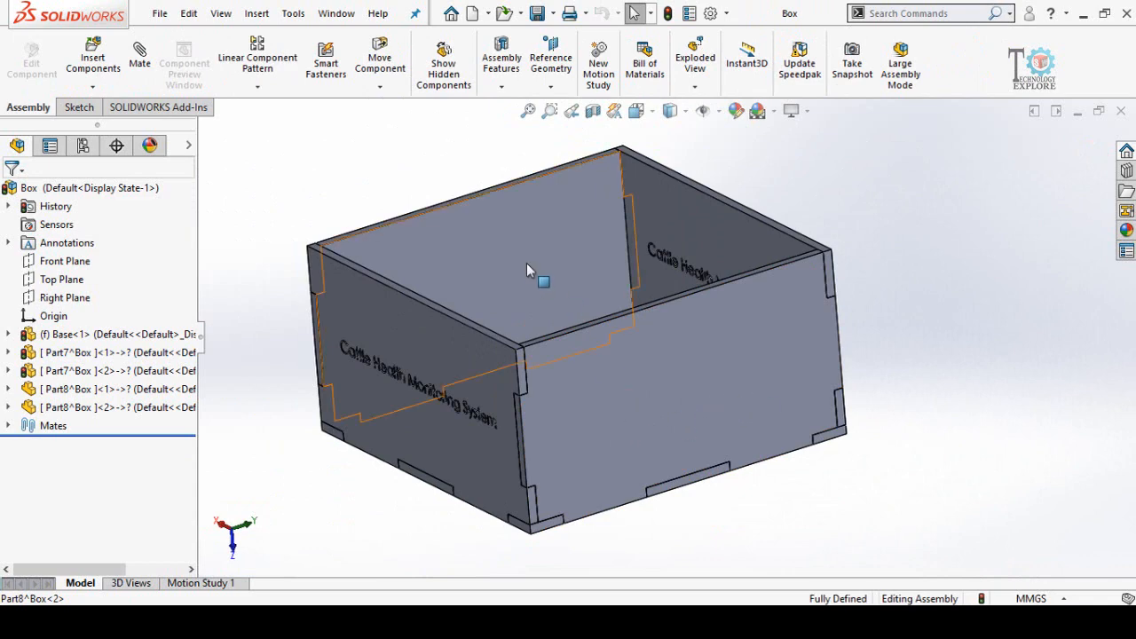
pyautogui.click(627, 410)
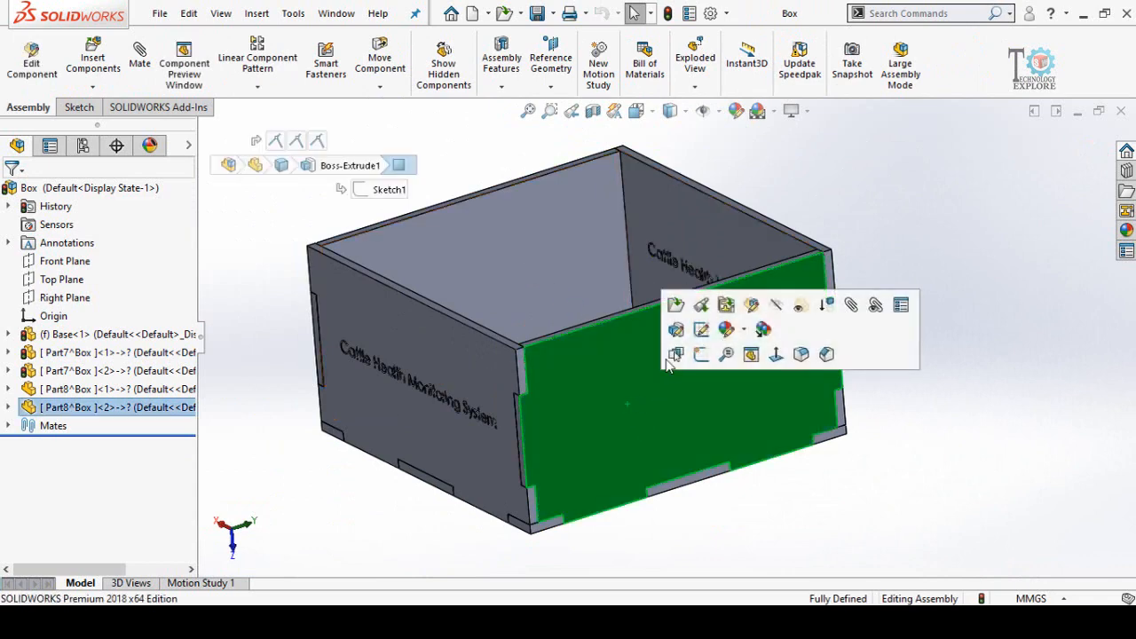
pyautogui.click(751, 306)
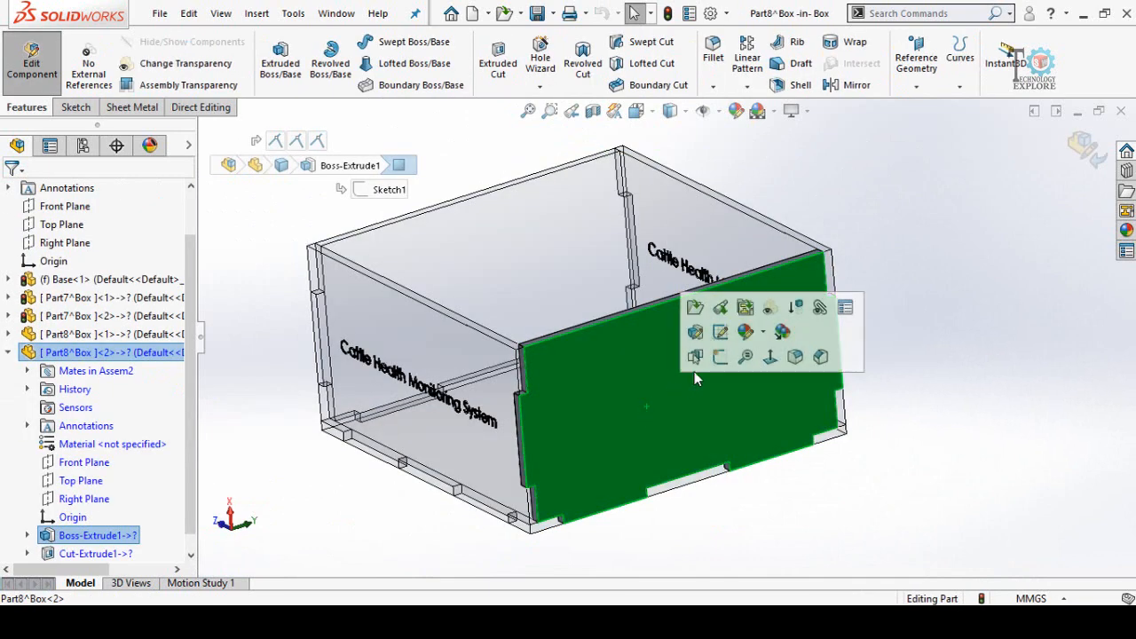
pyautogui.click(694, 356)
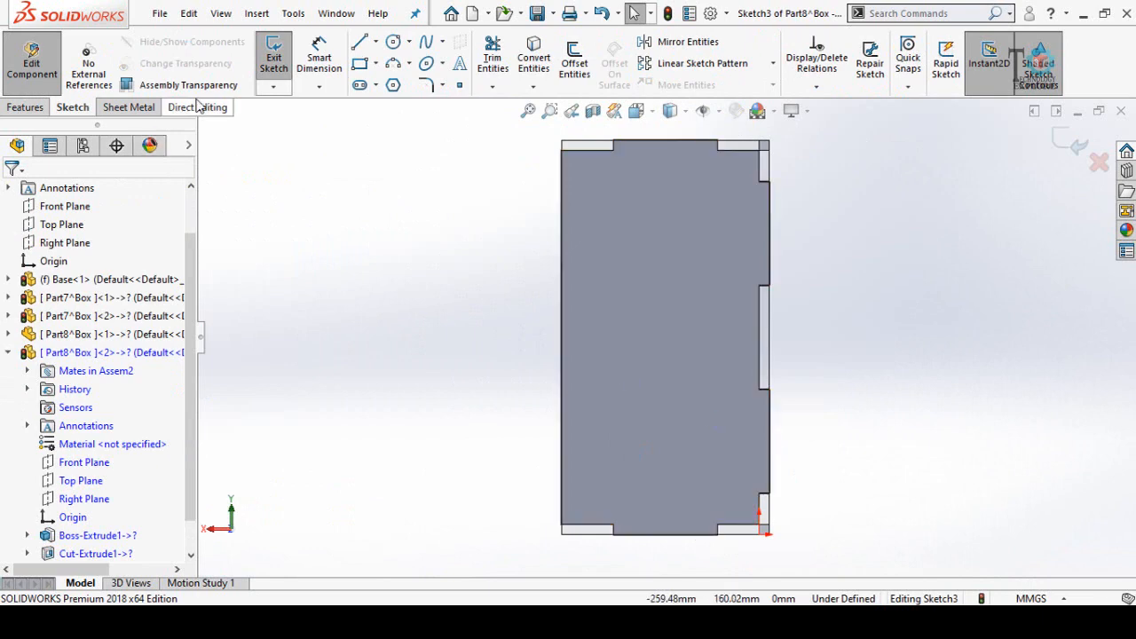
# - Sketch a vertical centreline near the middle of the Part8 panel face, parallel to its long edges
pyautogui.click(376, 41)
pyautogui.click(395, 79)
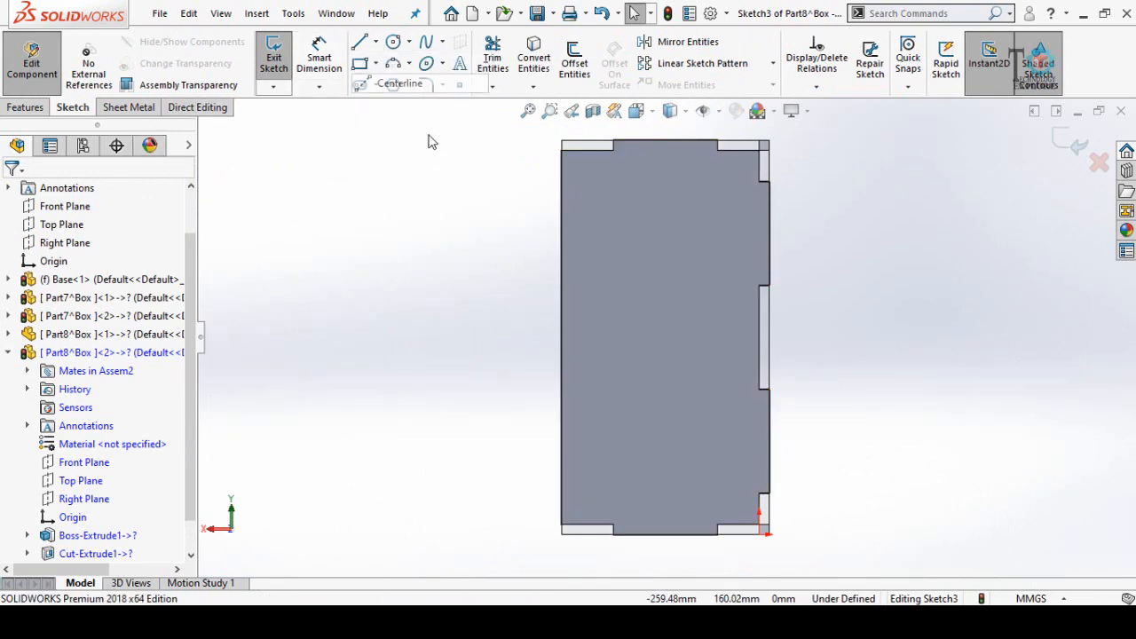
pyautogui.click(677, 260)
pyautogui.click(677, 407)
pyautogui.press('Escape')
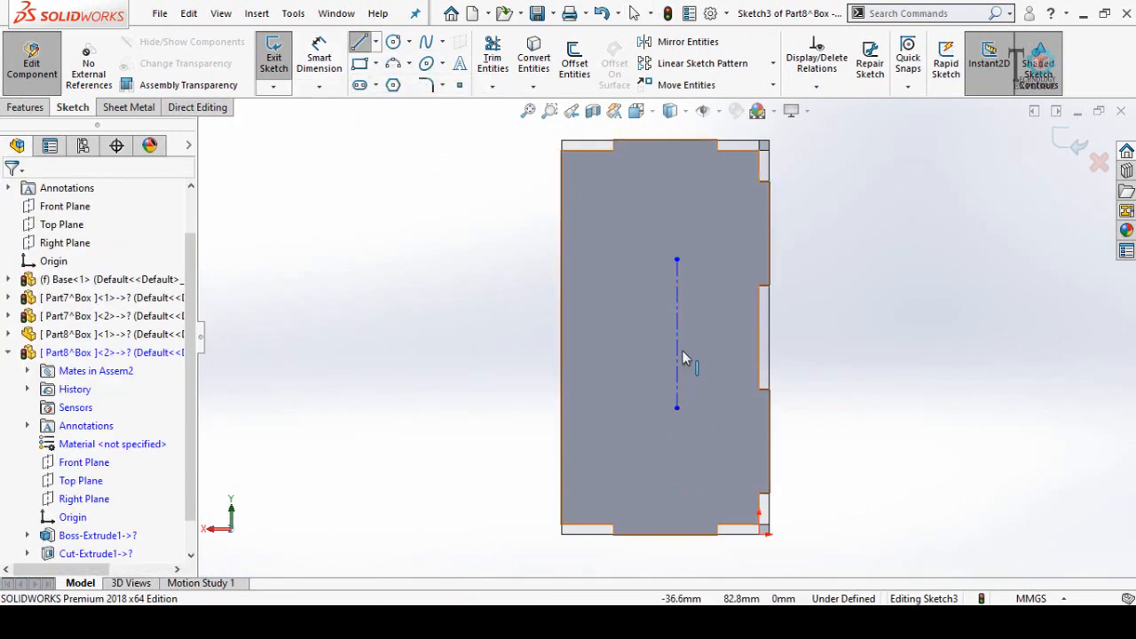
# - Sketch a connecting centreline about 56 mm long from the panel's unnotched long edge to the midpoint of the vertical centreline
pyautogui.click(376, 41)
pyautogui.click(395, 79)
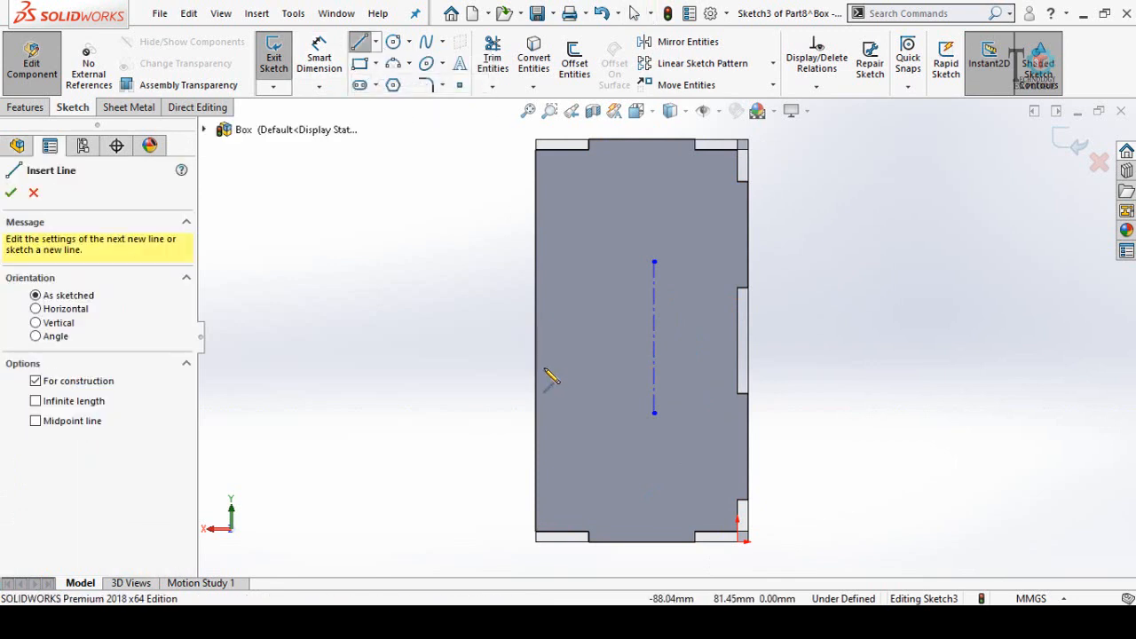
pyautogui.click(535, 340)
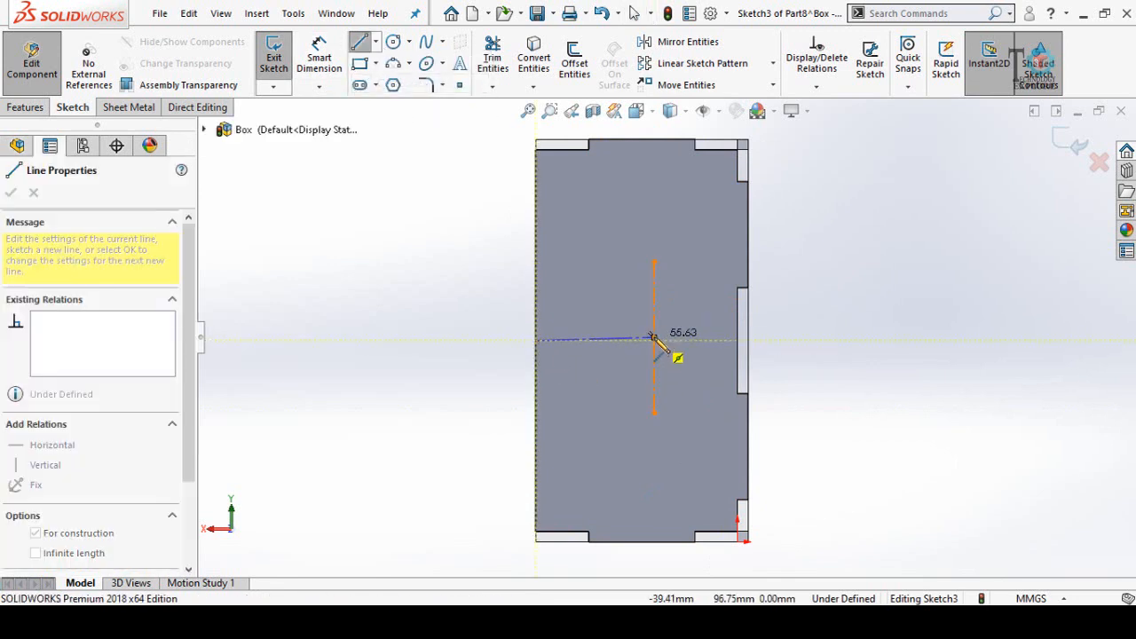
pyautogui.click(654, 339)
pyautogui.press('Escape')
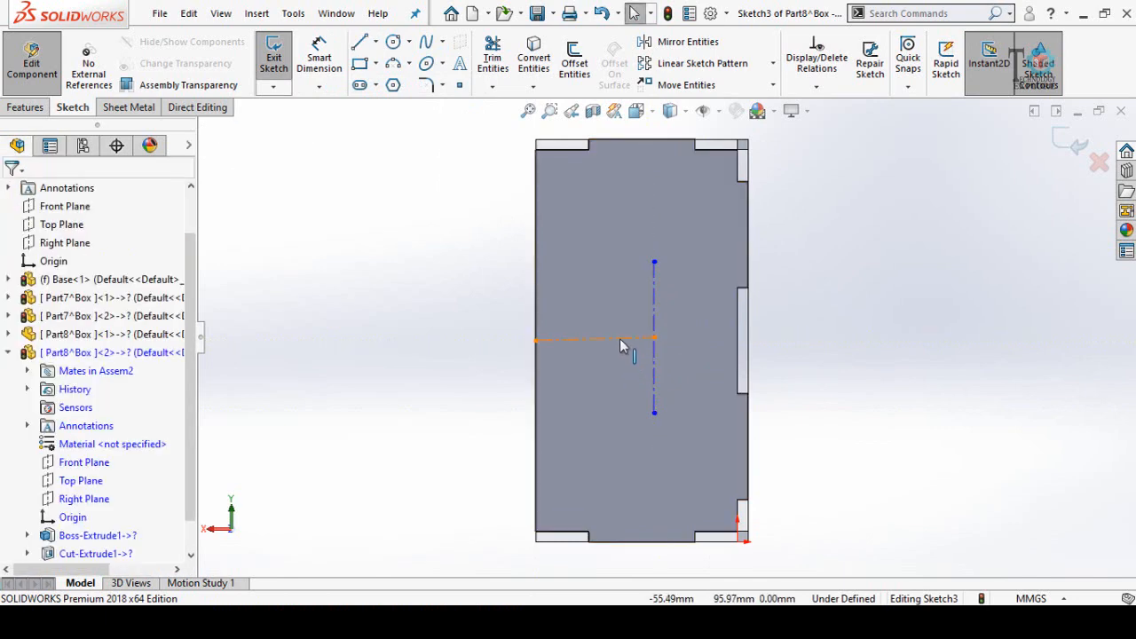
# - Make the connecting centreline between the panel's unnotched long edge and the vertical centreline horizontal
pyautogui.click(620, 341)
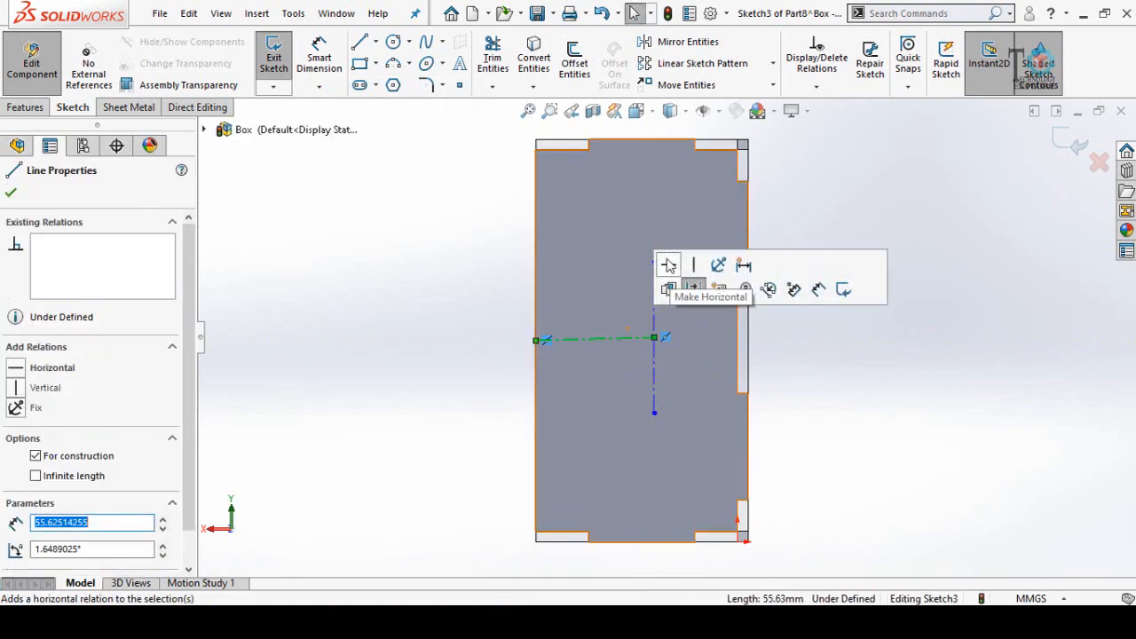
pyautogui.click(669, 265)
pyautogui.click(834, 426)
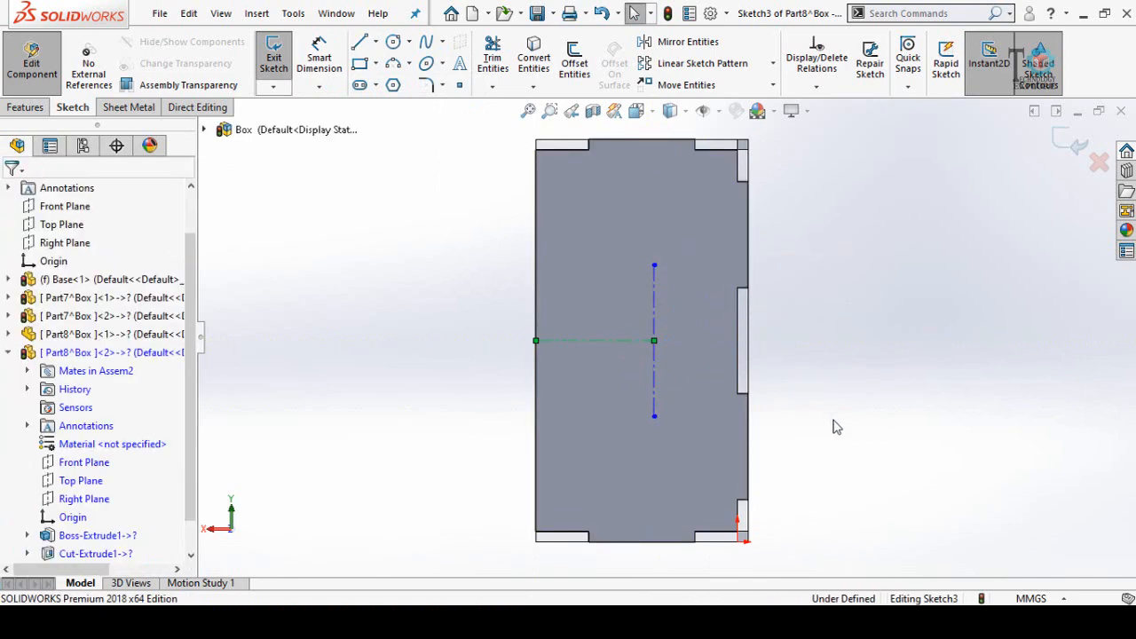
# - Sketch two circles about 30 mm in diameter, one centred on each end of the vertical centreline
pyautogui.click(393, 45)
pyautogui.click(654, 265)
pyautogui.click(676, 294)
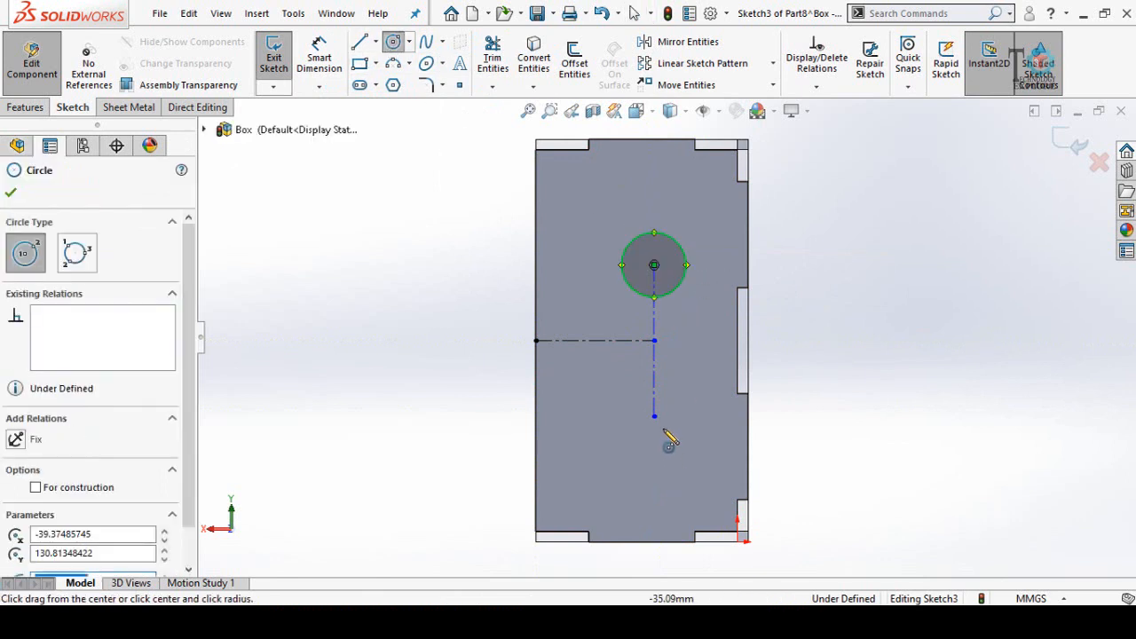
pyautogui.click(654, 415)
pyautogui.click(684, 431)
pyautogui.press('Escape')
# - Make the two circles equal and set their diameter to 6 mm
pyautogui.moveTo(811, 210); pyautogui.dragTo(672, 457)
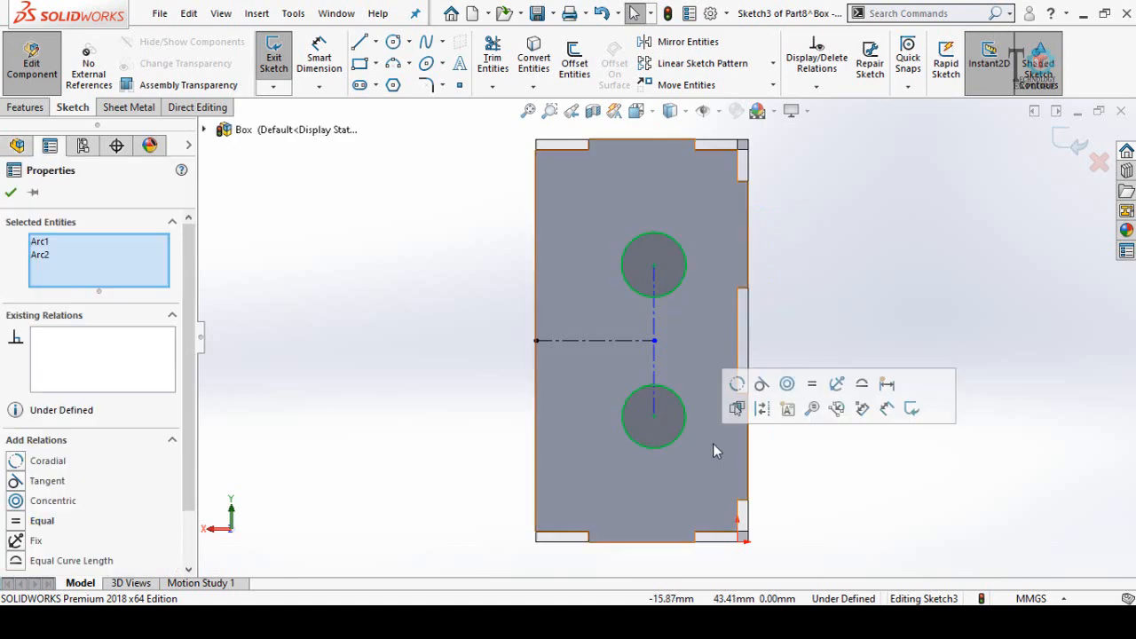
pyautogui.click(811, 383)
pyautogui.click(874, 490)
pyautogui.moveTo(867, 363); pyautogui.dragTo(873, 293, button='right')
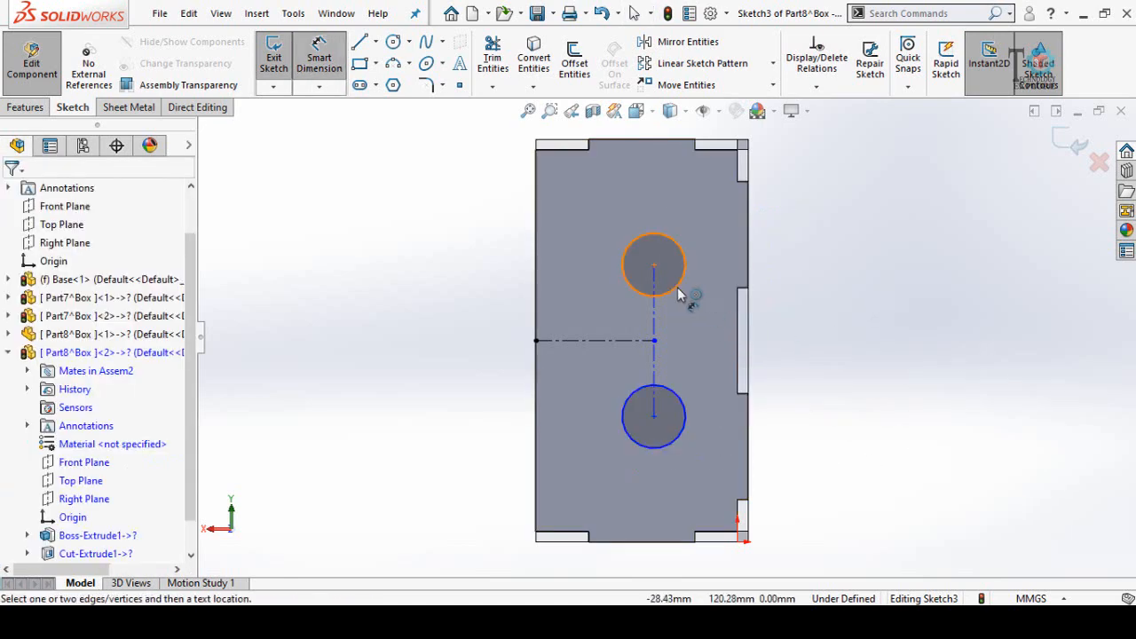
pyautogui.click(679, 296)
pyautogui.click(816, 162)
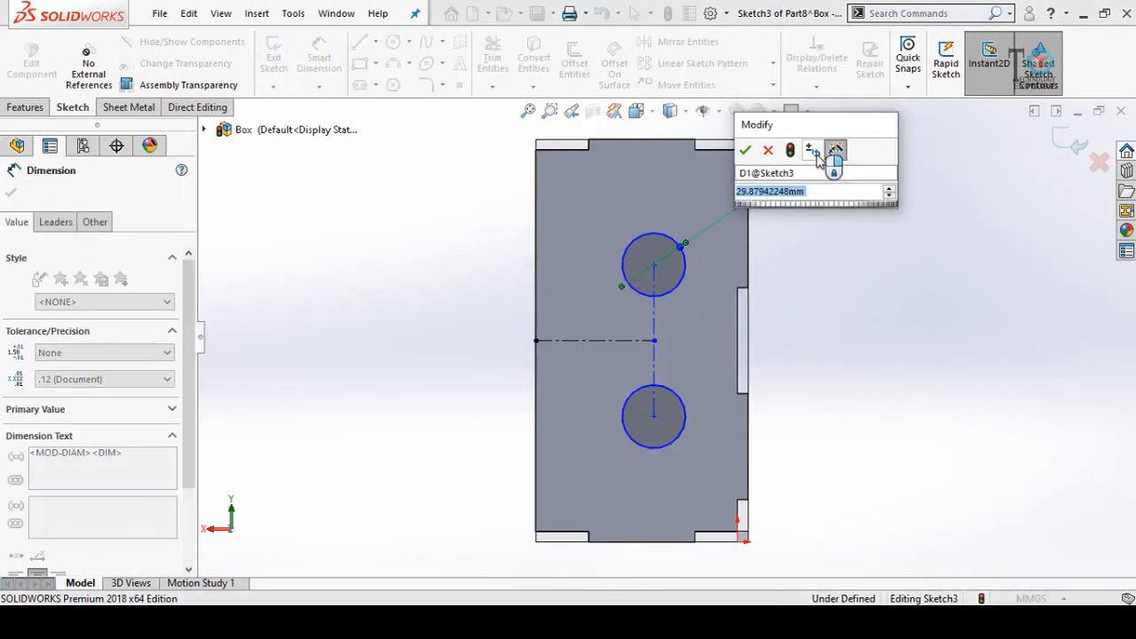
pyautogui.write('6')
pyautogui.press('Return')
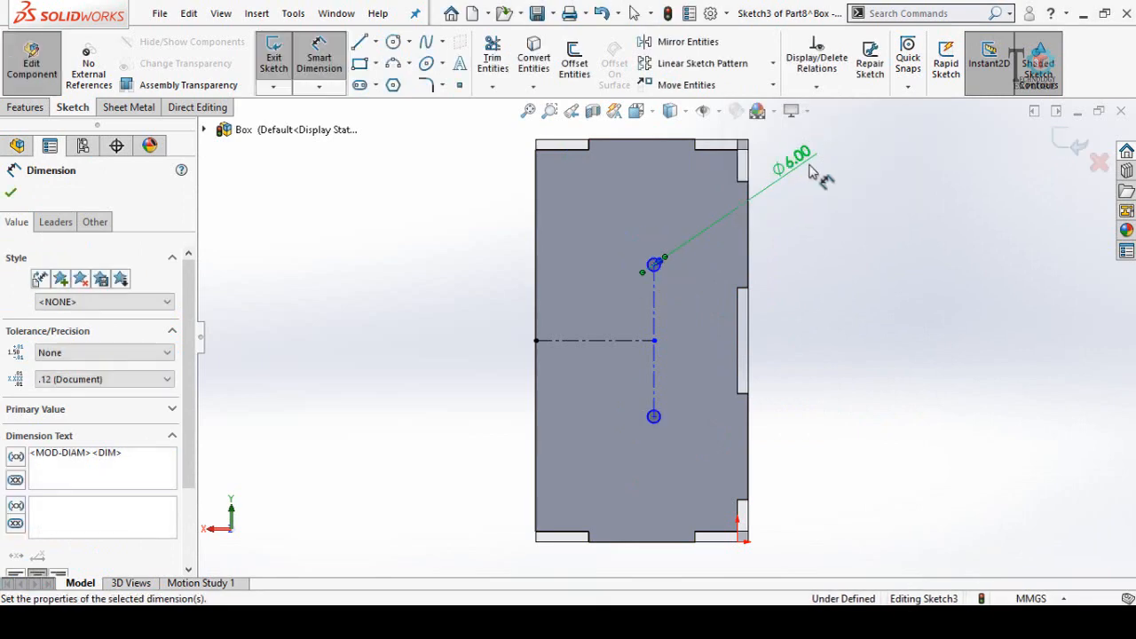
pyautogui.press('Escape')
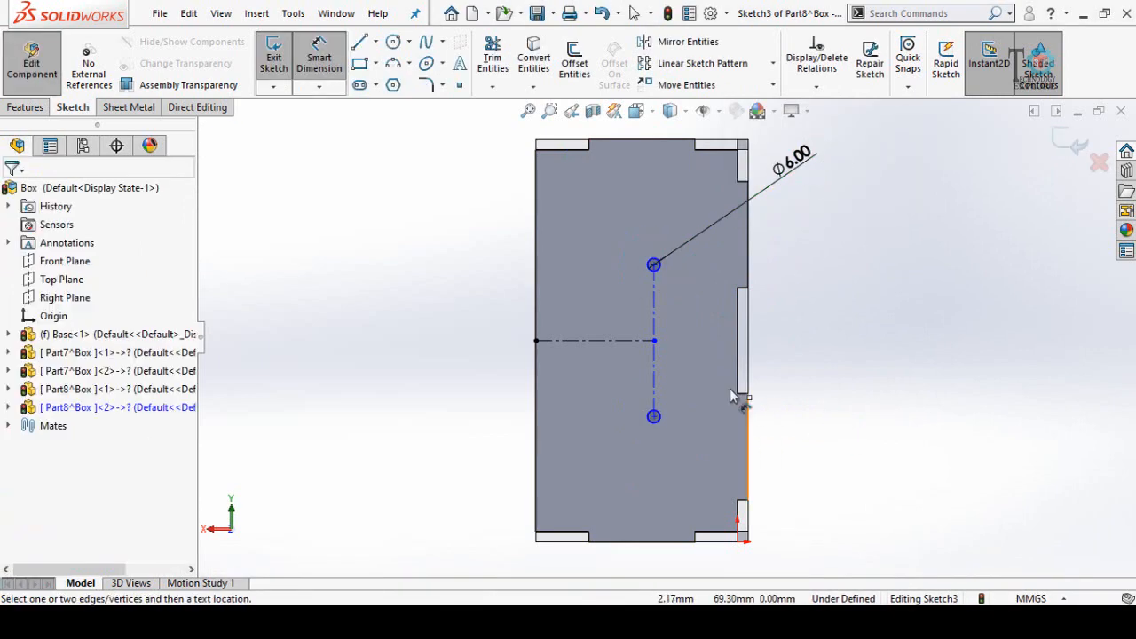
# - Dimension the vertical centreline between the two circle centres to 40 mm
pyautogui.click(654, 381)
pyautogui.click(862, 362)
pyautogui.write('40')
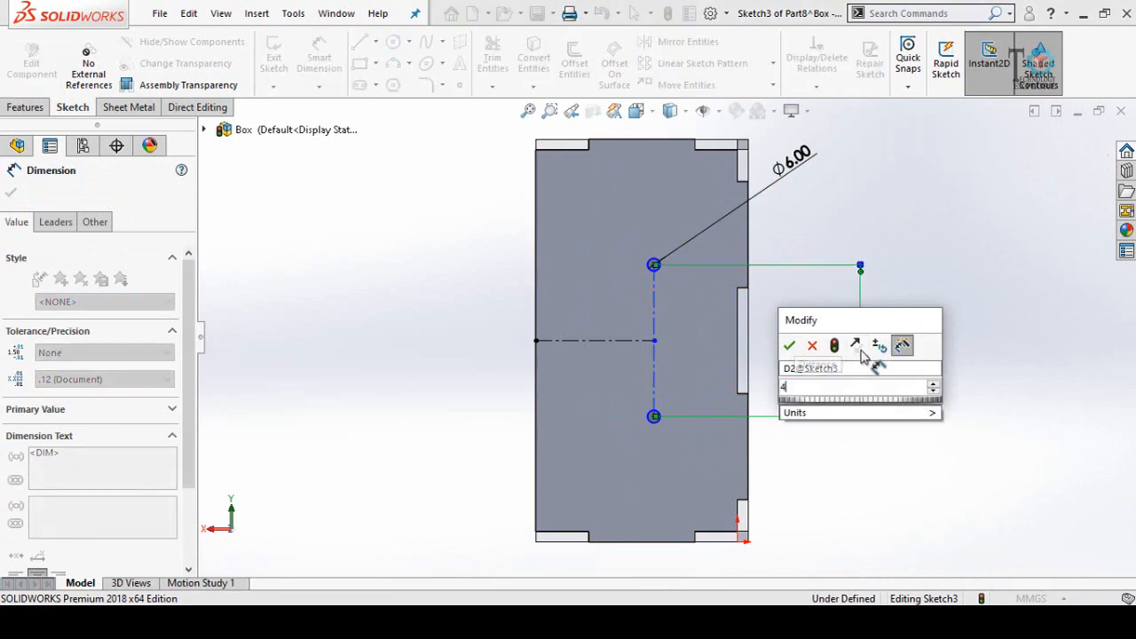
pyautogui.press('Return')
pyautogui.press('Escape')
# - Set the distance between the vertical centreline and the inner edge of the panel's middle notch to 50 mm
pyautogui.scroll(-1, 735, 476)
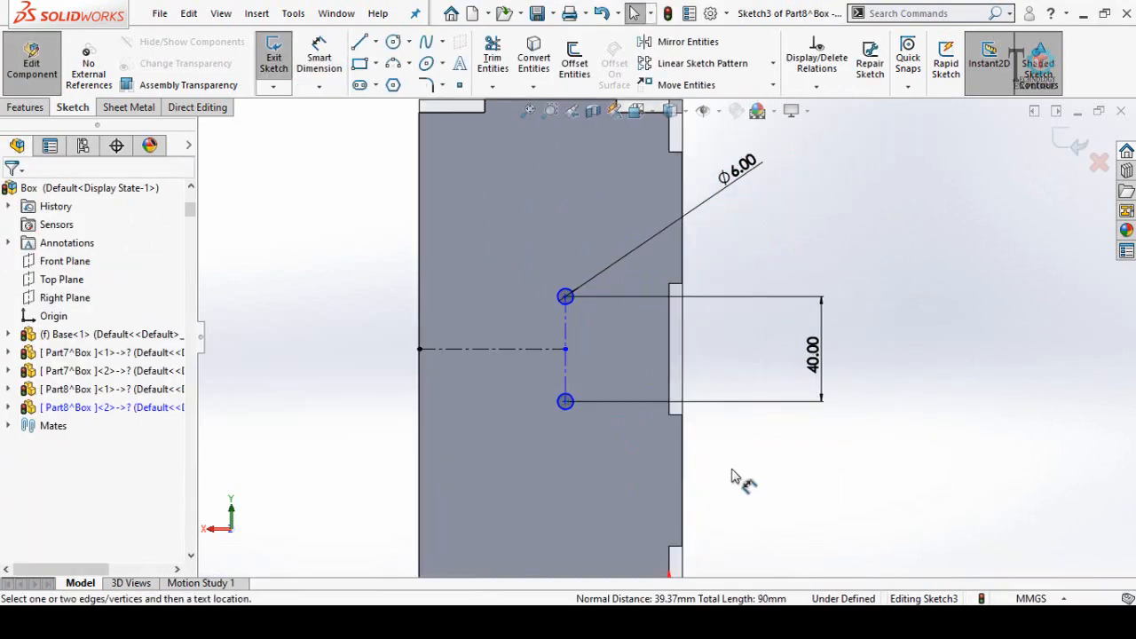
pyautogui.scroll(-3, 672, 355)
pyautogui.click(497, 392)
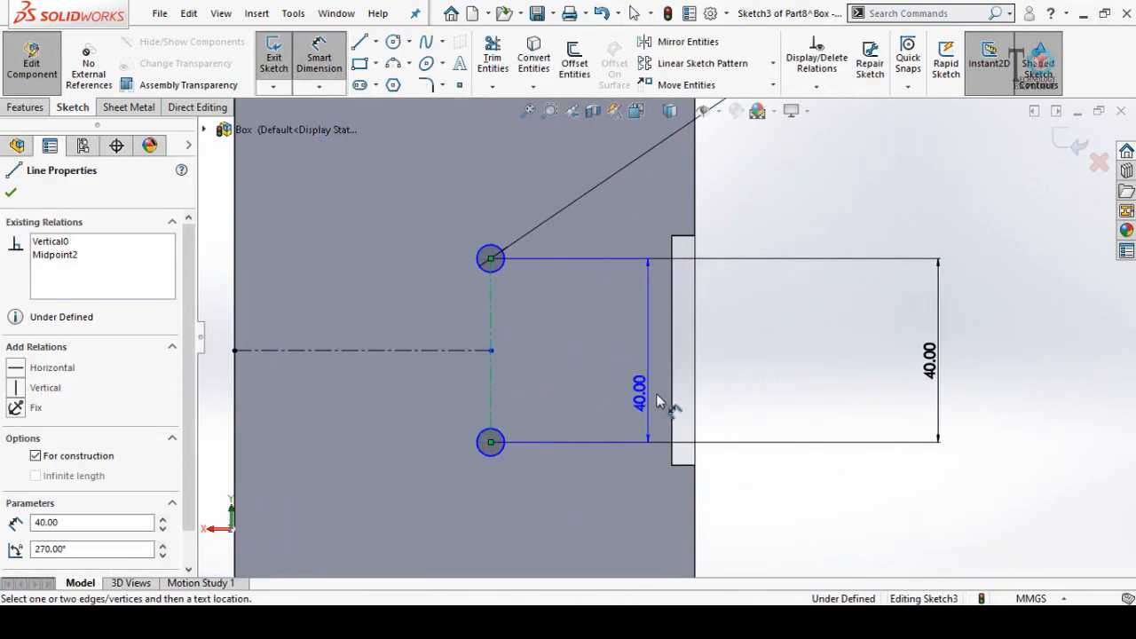
pyautogui.click(671, 395)
pyautogui.scroll(3, 606, 505)
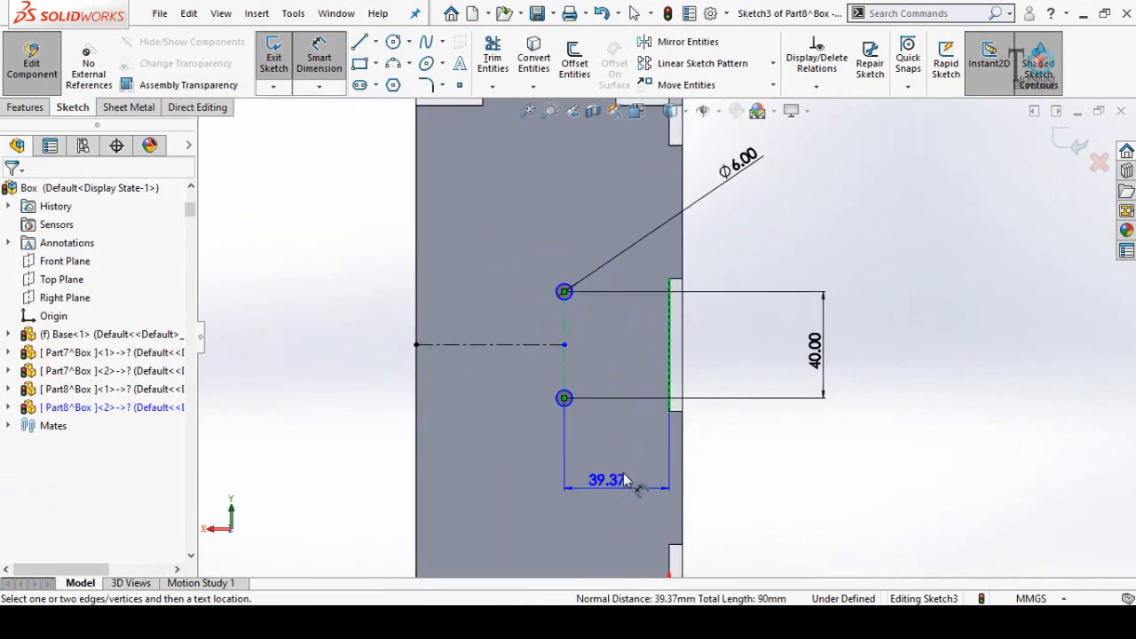
pyautogui.click(641, 457)
pyautogui.write('50')
pyautogui.press('Return')
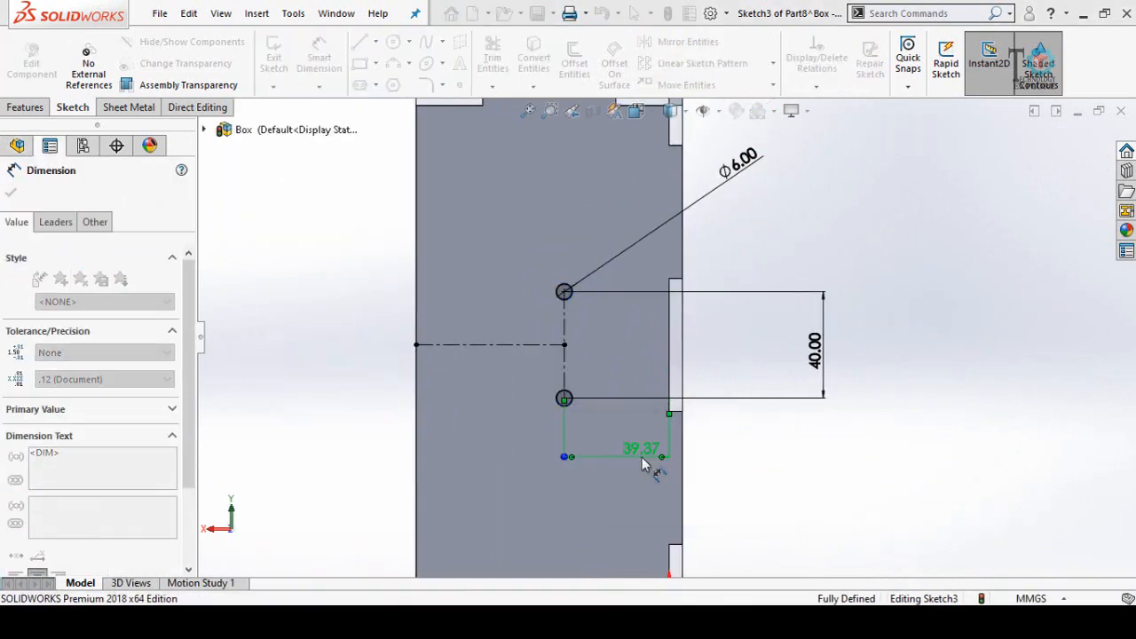
pyautogui.click(861, 490)
pyautogui.scroll(3, 858, 484)
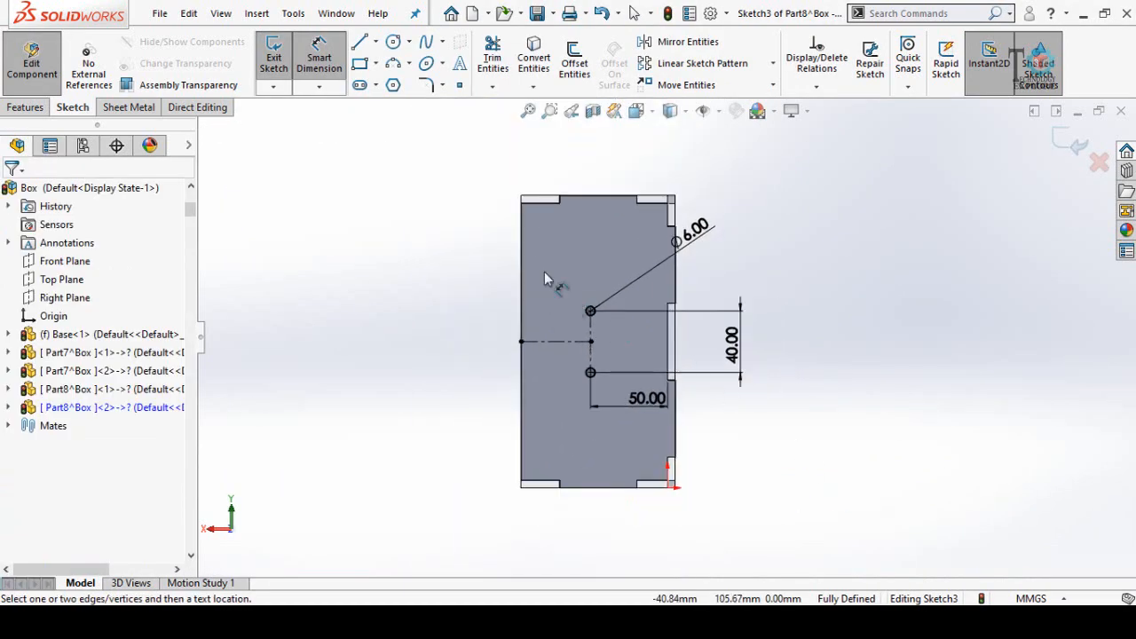
# - Cut-extrude the two circles 5 mm blind through the panel and return to the assembly
pyautogui.click(26, 107)
pyautogui.click(487, 81)
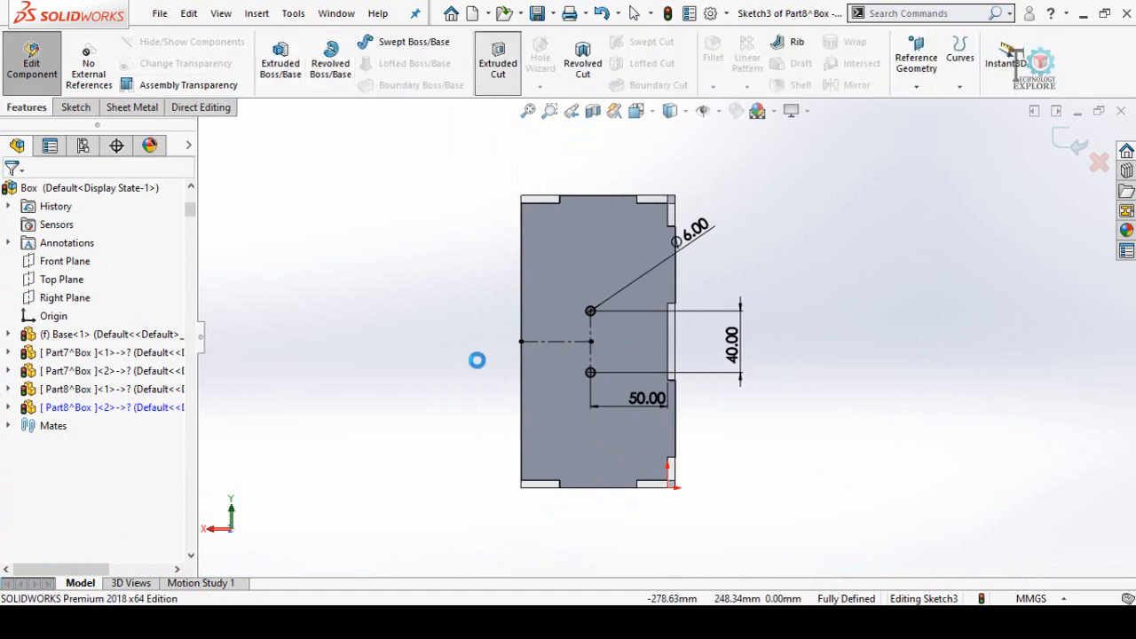
pyautogui.moveTo(474, 365); pyautogui.dragTo(600, 244, button='middle')
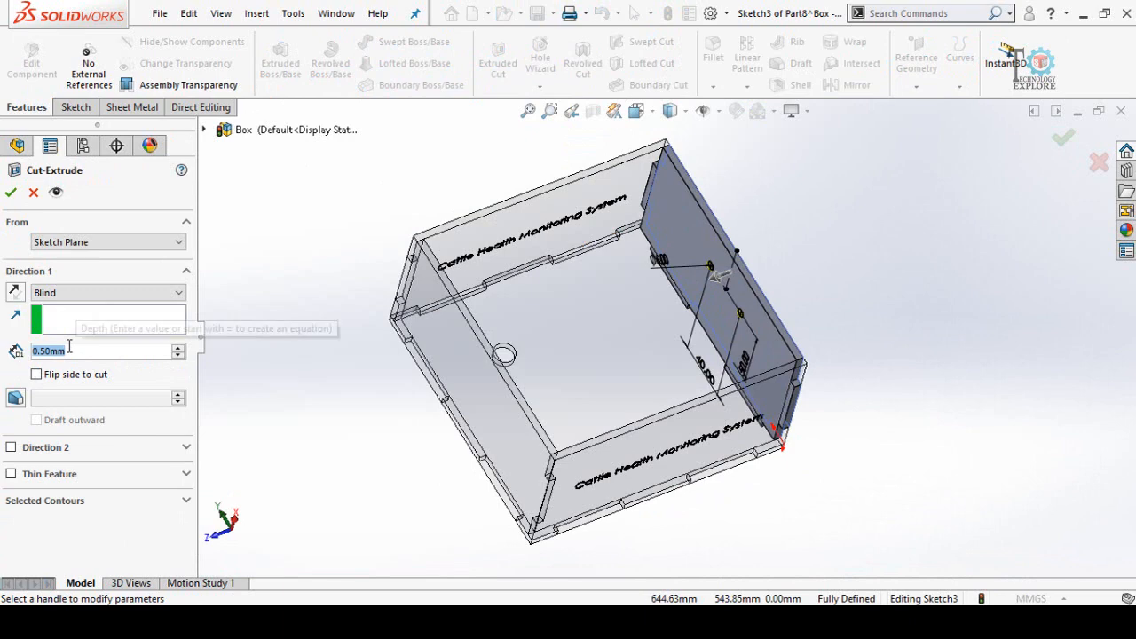
pyautogui.write('5')
pyautogui.press('Return')
pyautogui.press('Return')
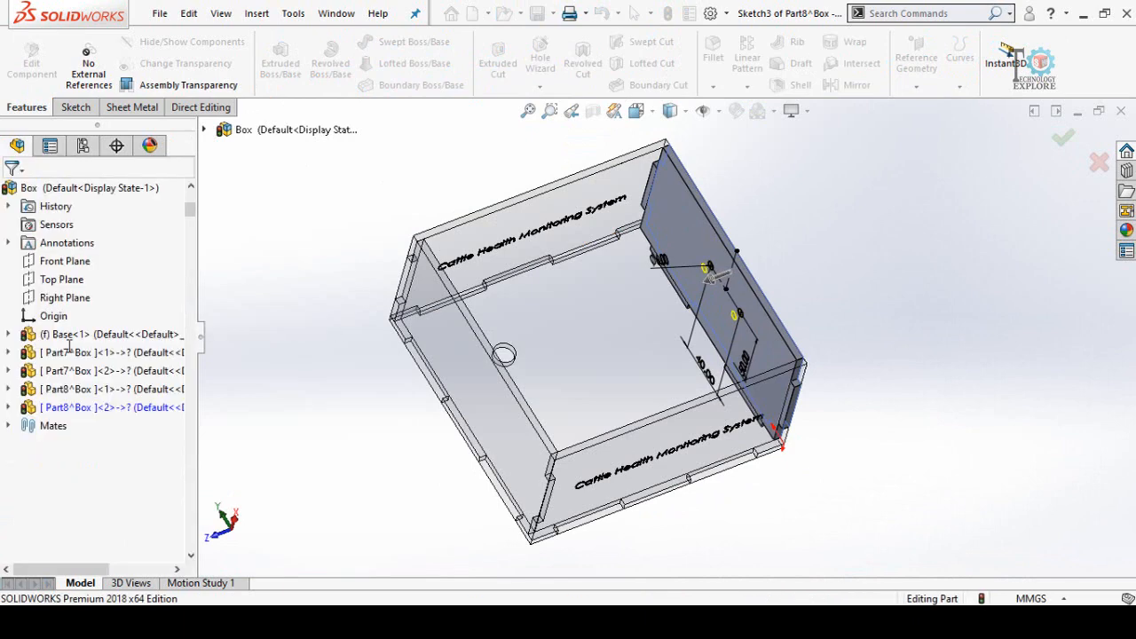
pyautogui.scroll(1, 374, 392)
pyautogui.moveTo(460, 446); pyautogui.dragTo(381, 342, button='middle')
pyautogui.click(1082, 146)
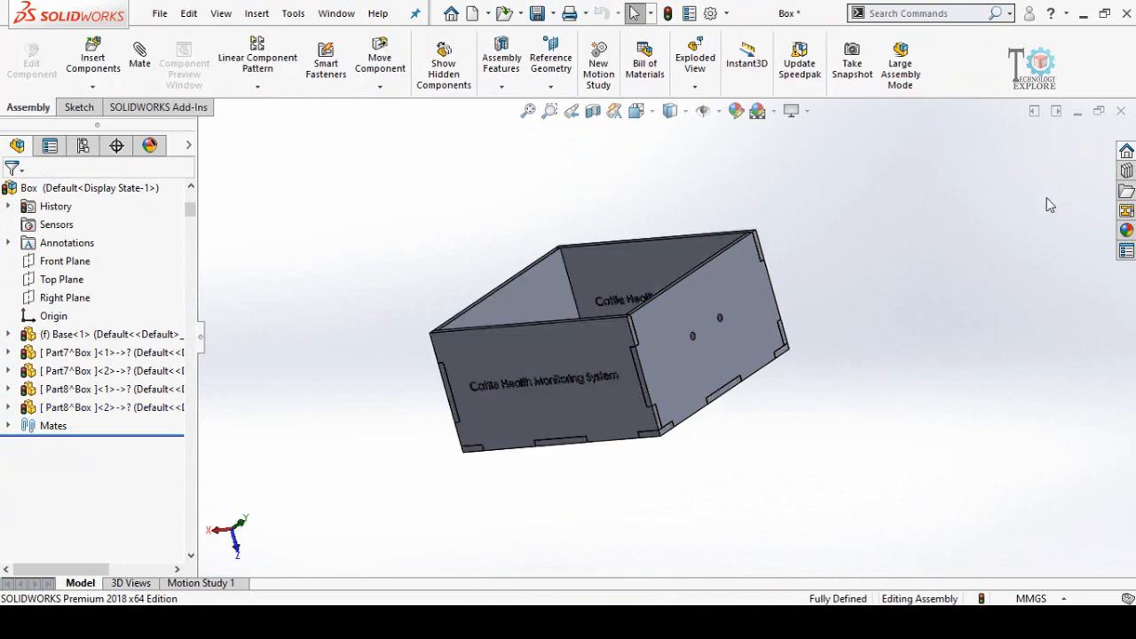
# - Open the second Part8 side panel in its own window and view its large face straight on
pyautogui.moveTo(666, 335); pyautogui.dragTo(672, 459, button='middle')
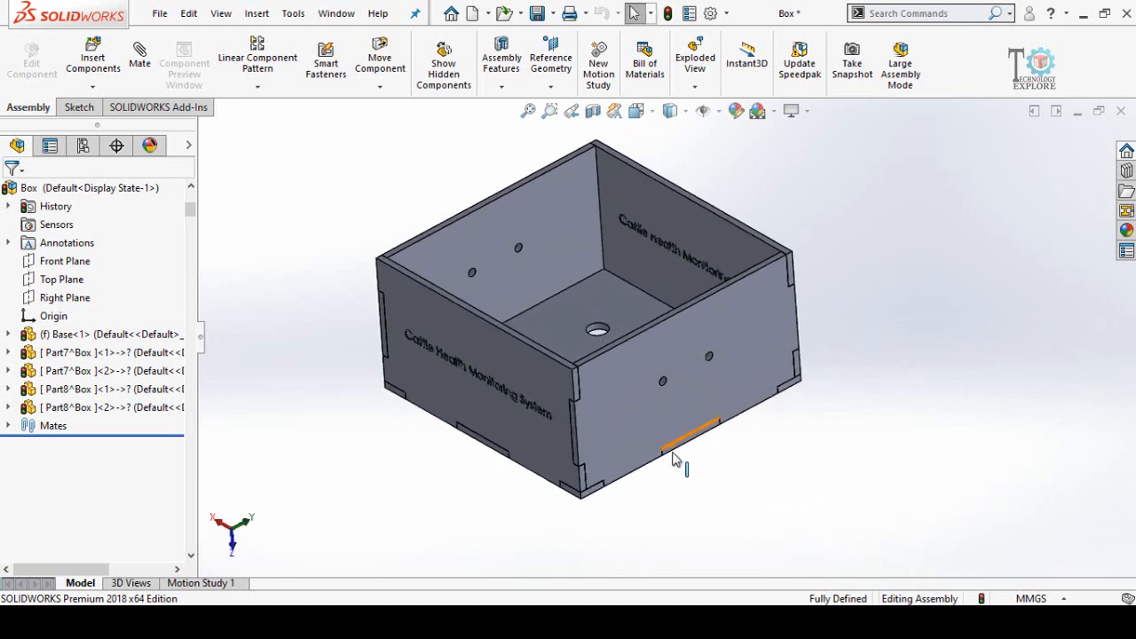
pyautogui.click(606, 411)
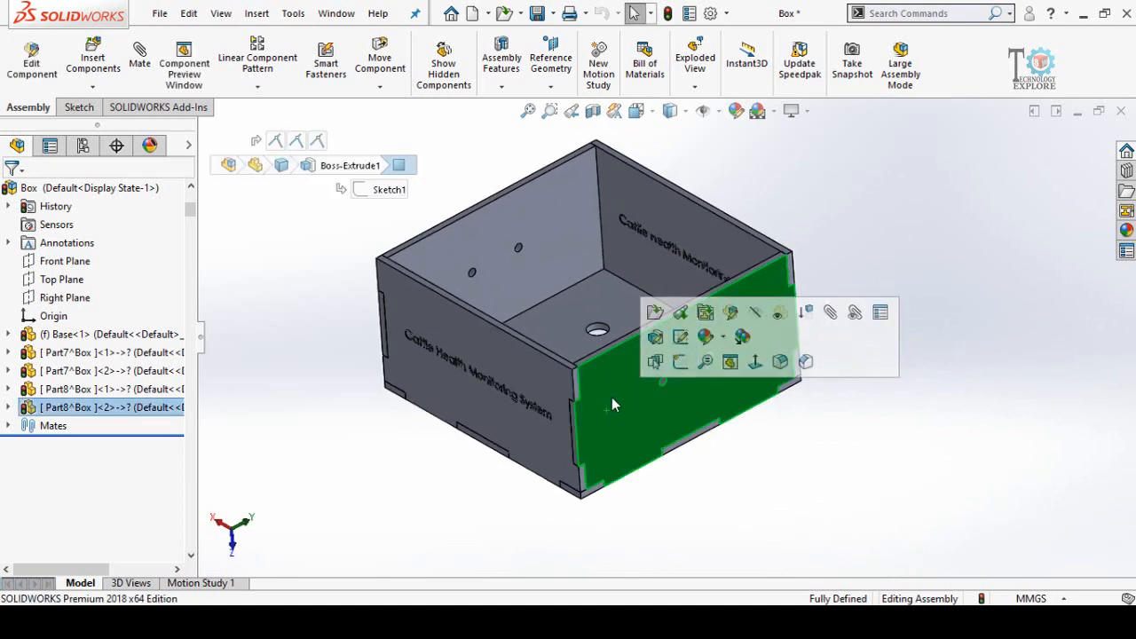
pyautogui.click(654, 313)
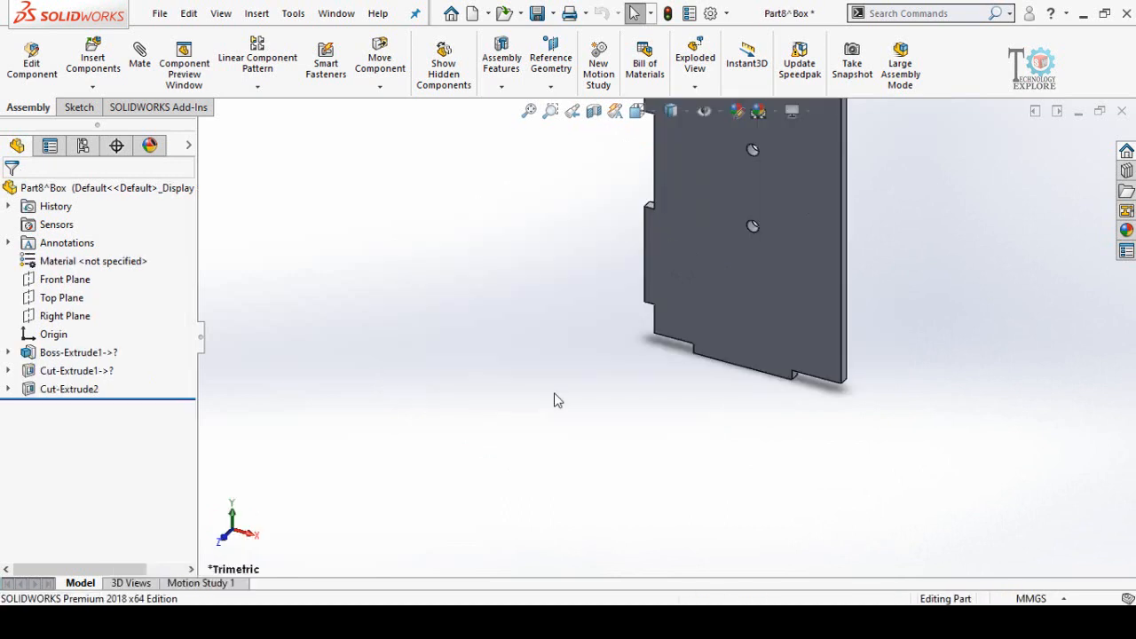
pyautogui.click(708, 288)
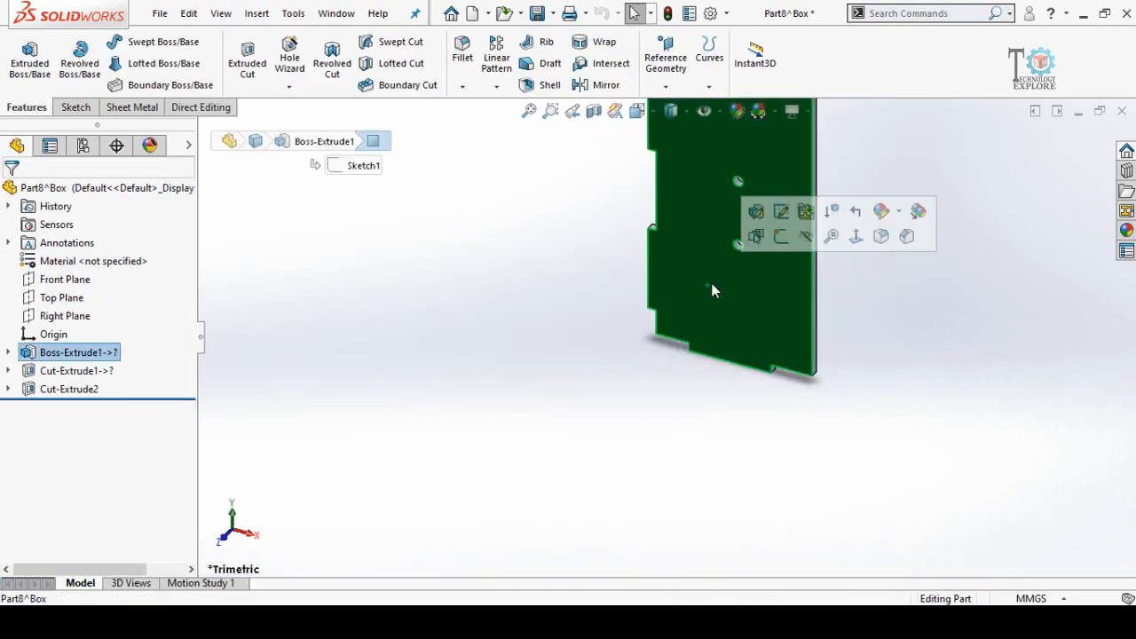
pyautogui.click(854, 236)
pyautogui.click(910, 355)
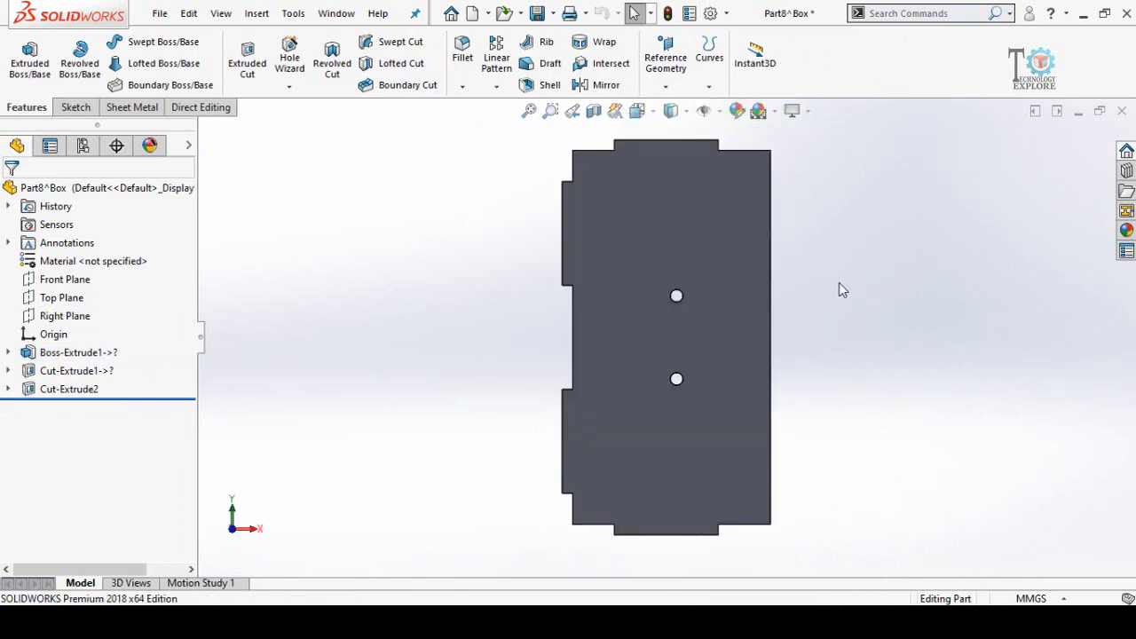
# - Export the current view of the panel as a DXF file named "Side a x2" and close the part, saving its changes
pyautogui.click(554, 14)
pyautogui.click(571, 55)
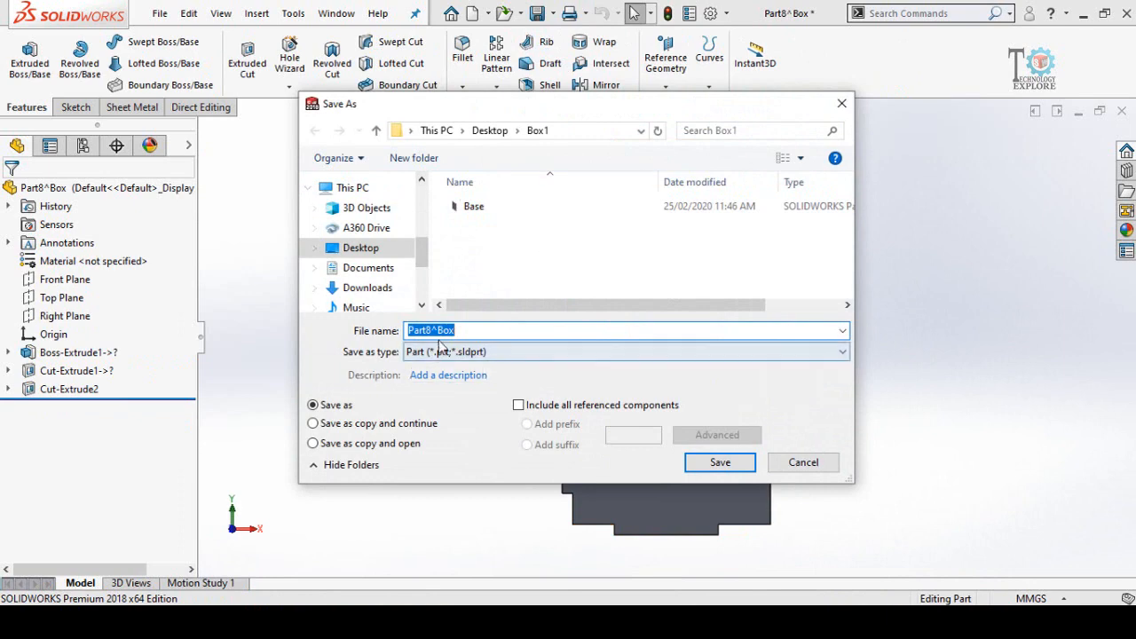
pyautogui.click(471, 355)
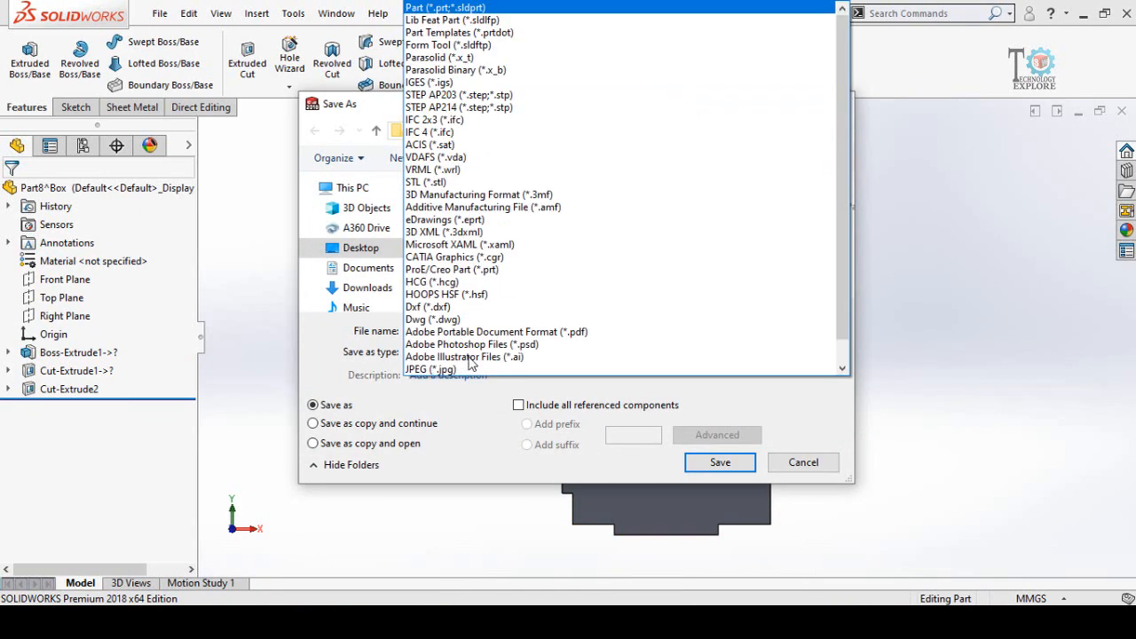
pyautogui.click(417, 307)
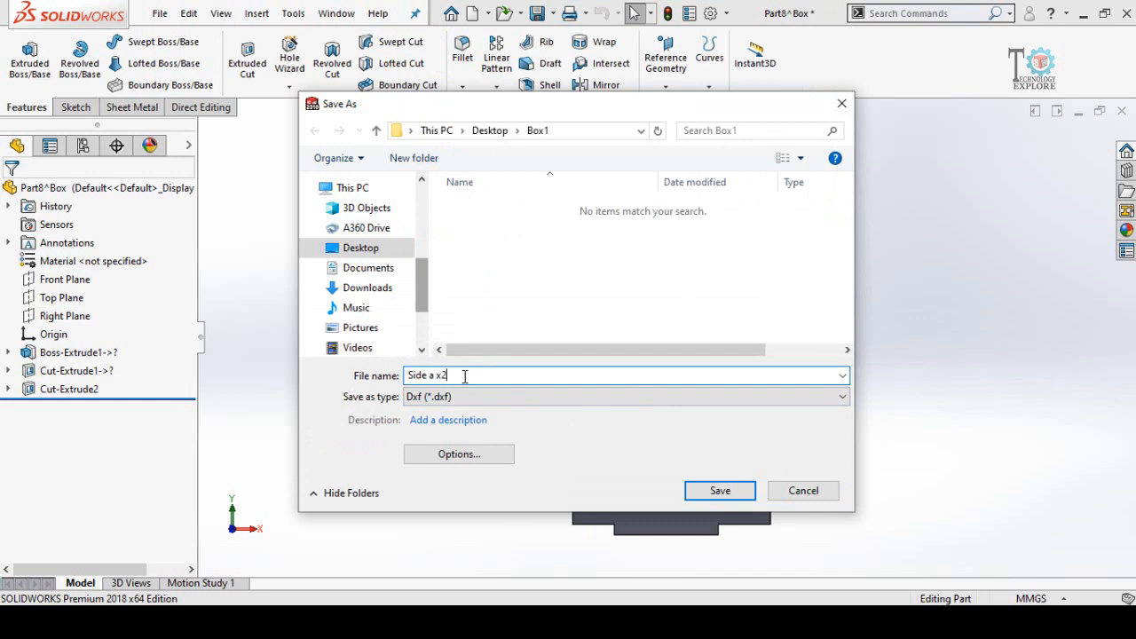
pyautogui.press('Return')
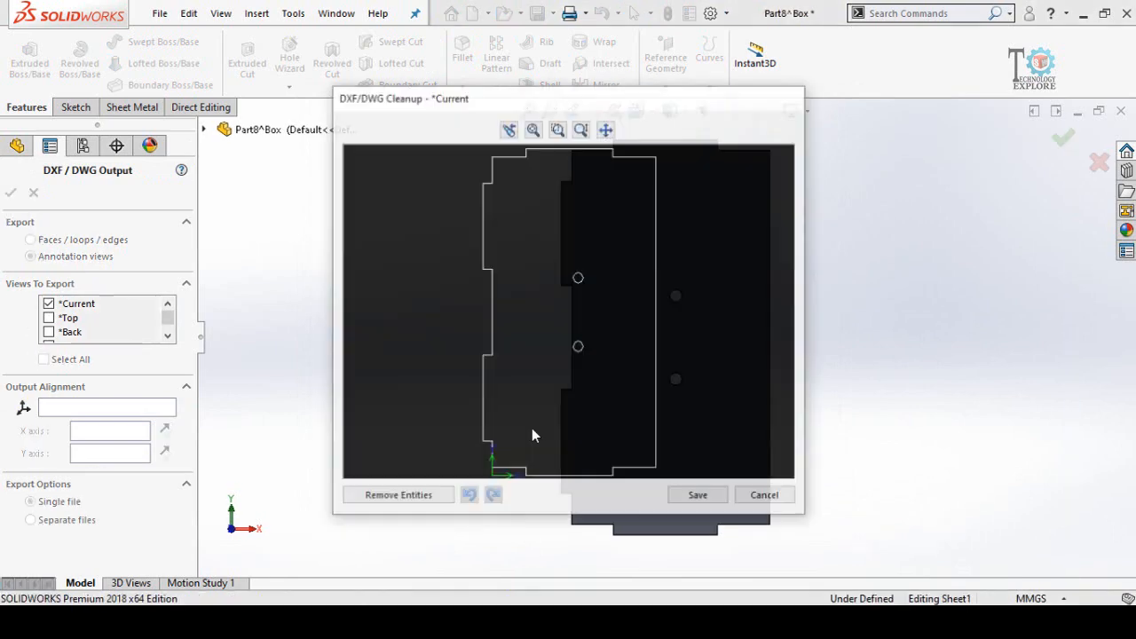
pyautogui.click(697, 497)
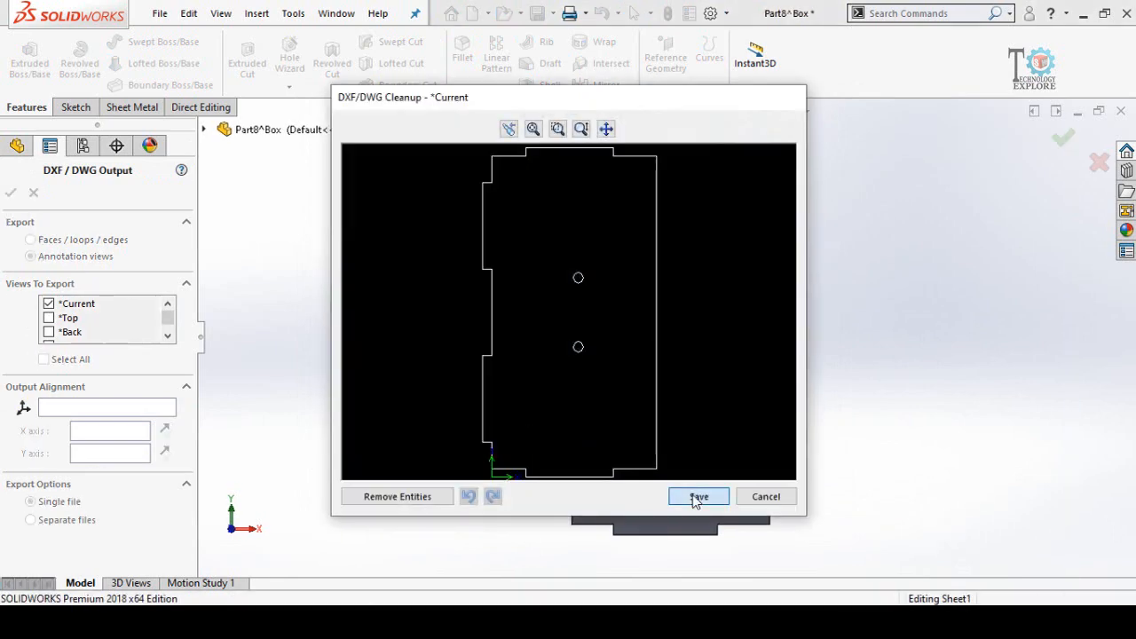
pyautogui.click(1120, 112)
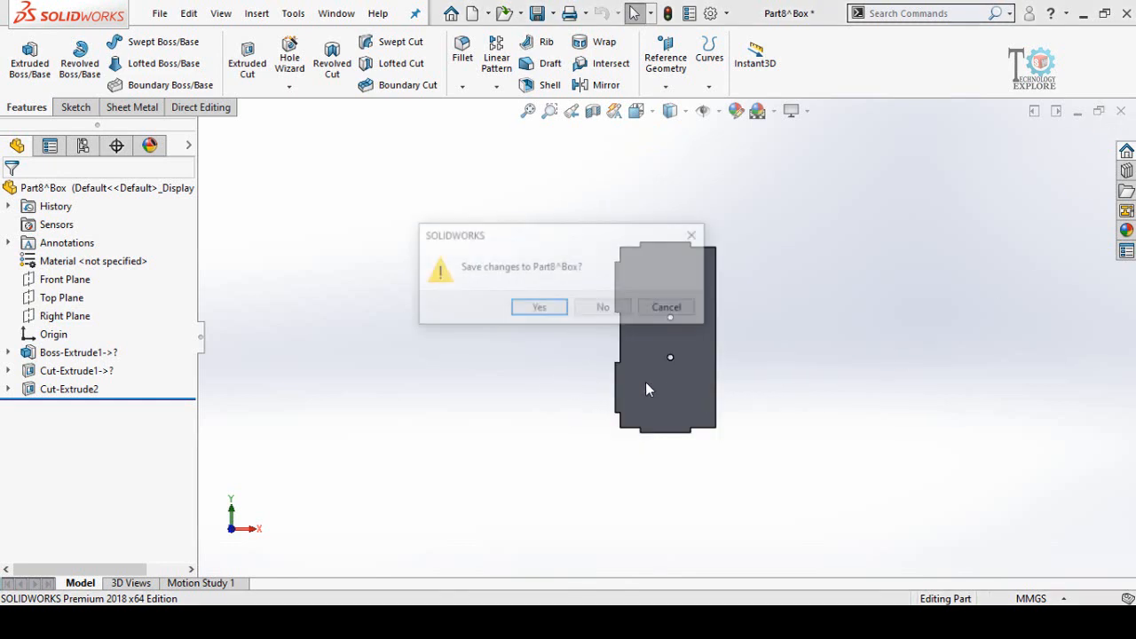
pyautogui.click(538, 307)
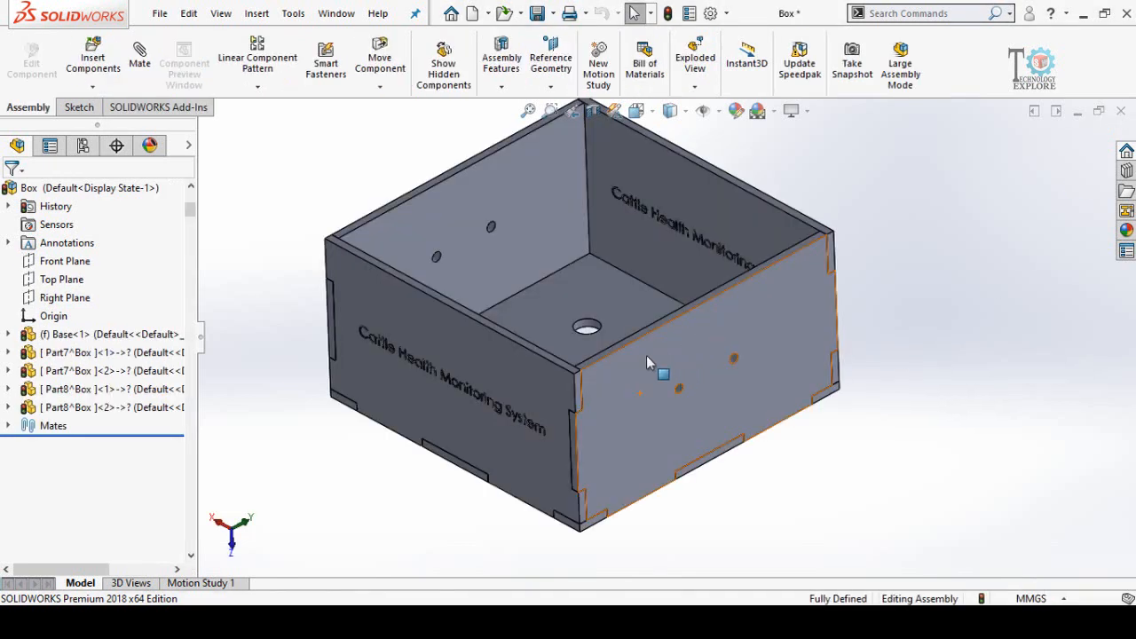
# - Hide both Part8 side panels in the box assembly
pyautogui.click(646, 355)
pyautogui.click(473, 241)
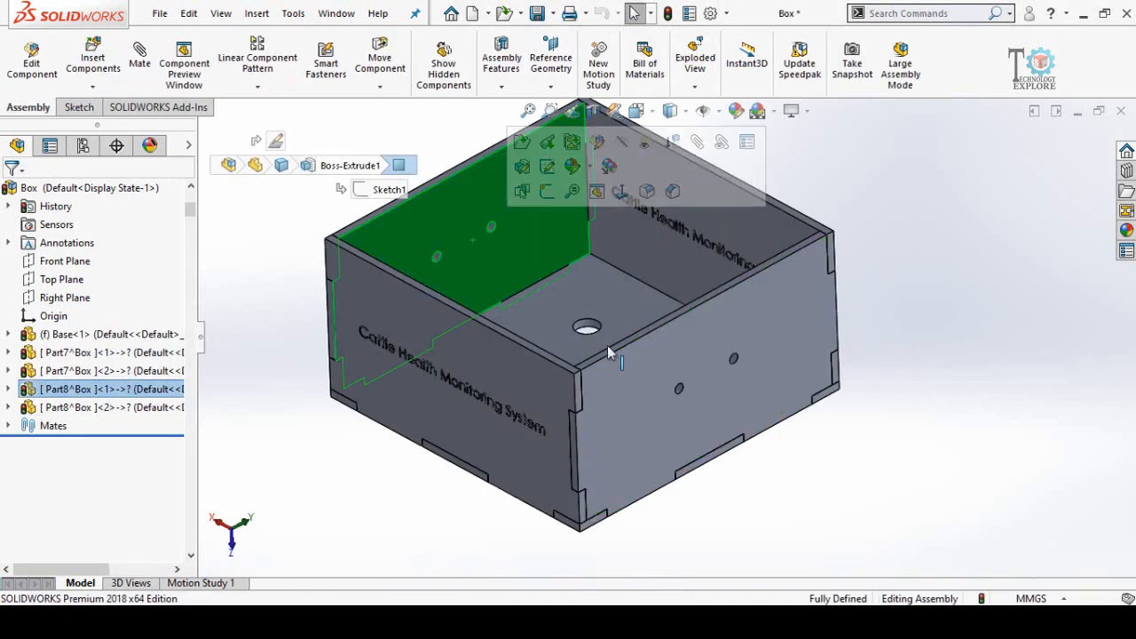
pyautogui.click(677, 355)
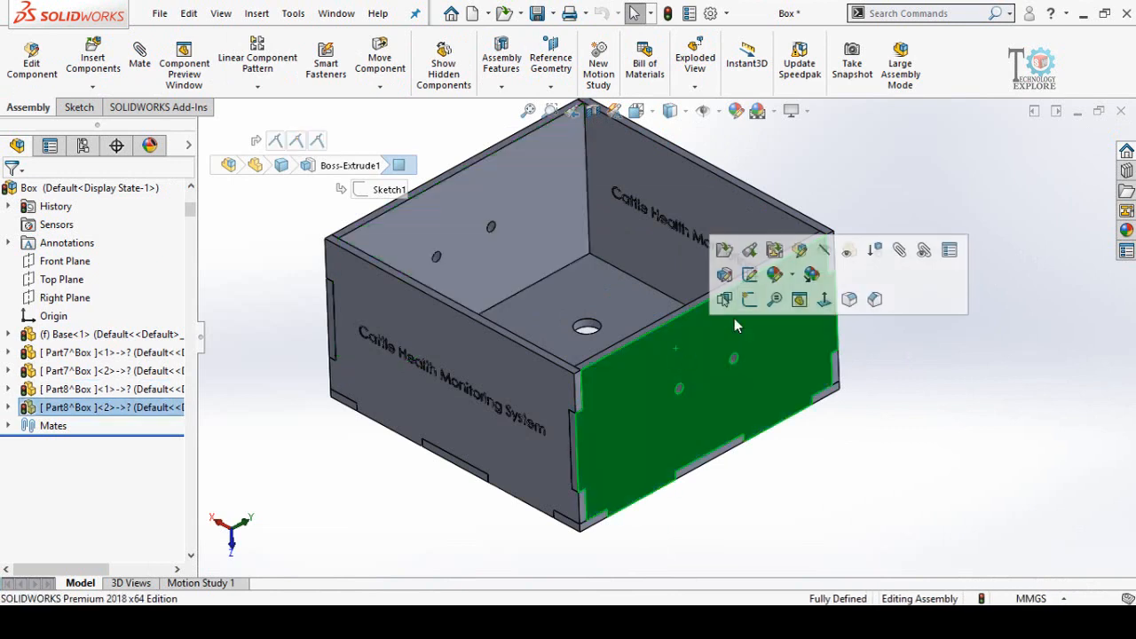
pyautogui.click(827, 255)
pyautogui.click(447, 251)
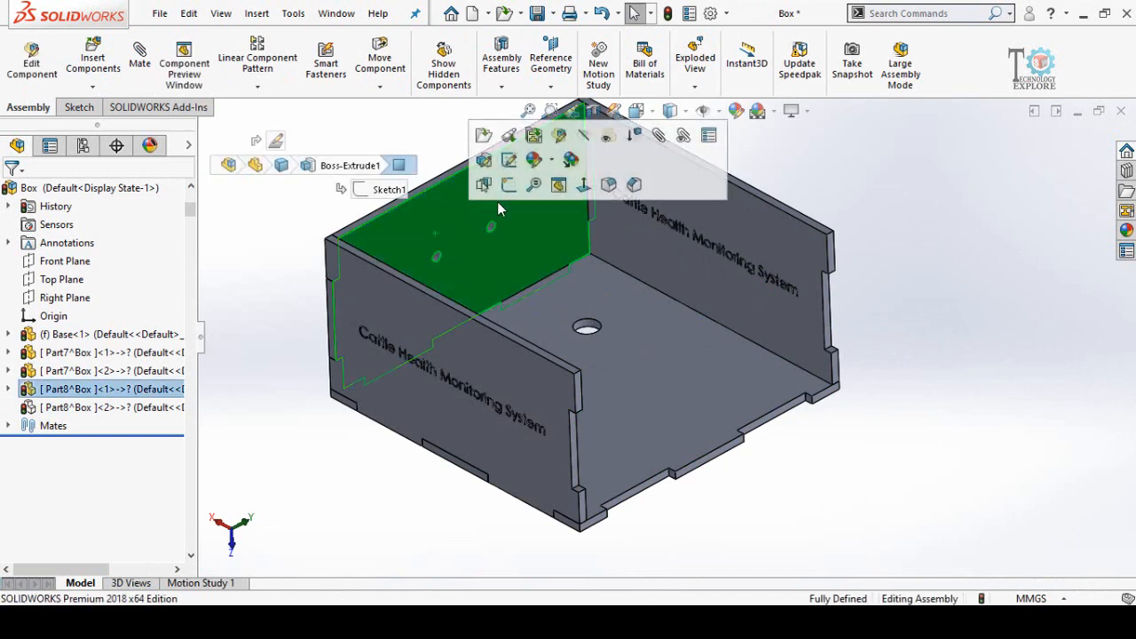
pyautogui.click(578, 137)
pyautogui.scroll(3, 865, 327)
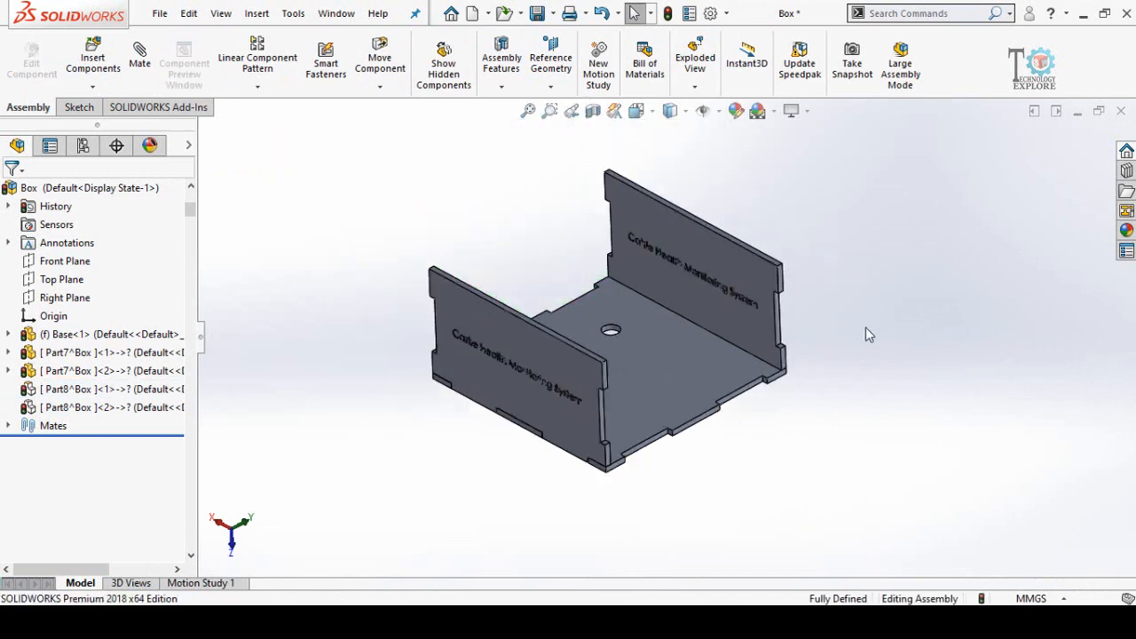
pyautogui.scroll(-1, 602, 333)
# - Open the first Part7 side panel in its own window and view its engraved face straight on
pyautogui.click(597, 353)
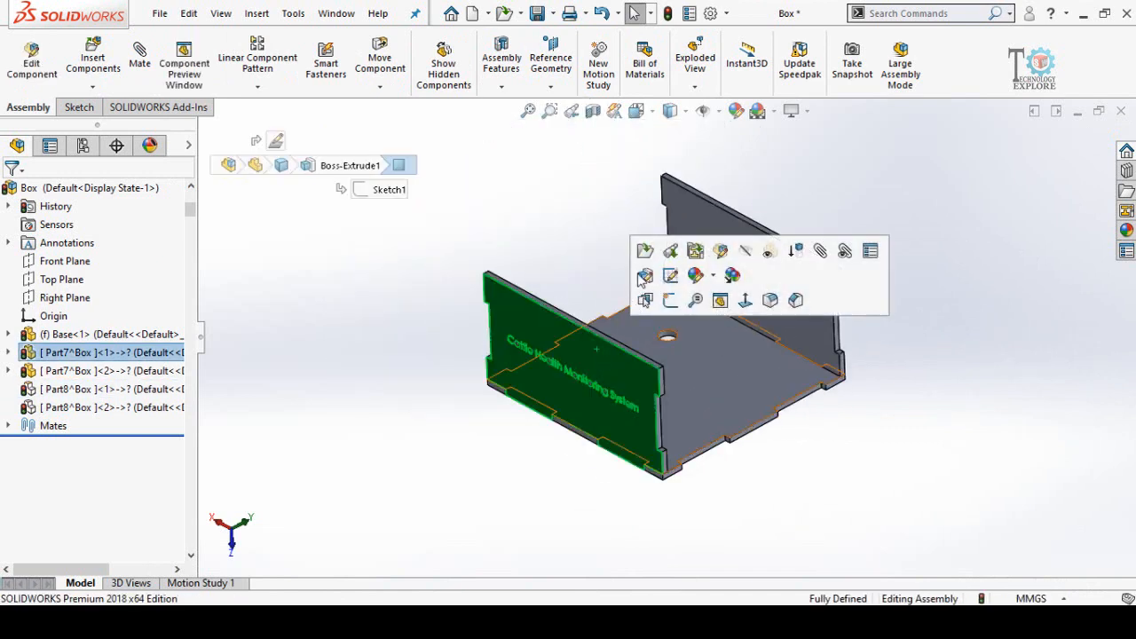
pyautogui.click(631, 376)
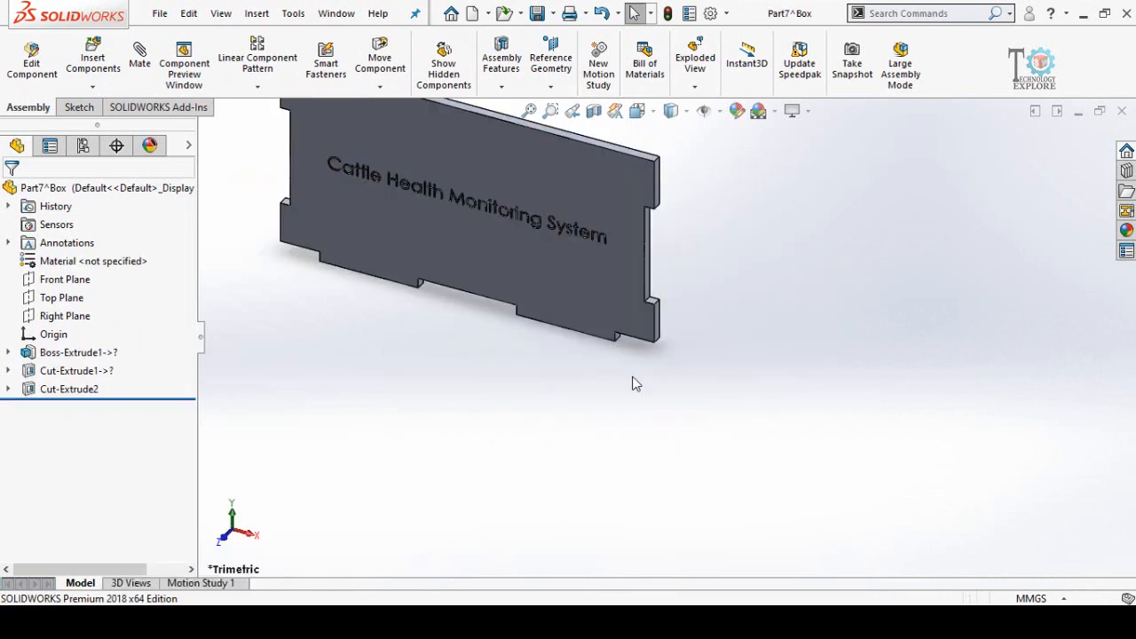
pyautogui.click(583, 302)
pyautogui.click(732, 253)
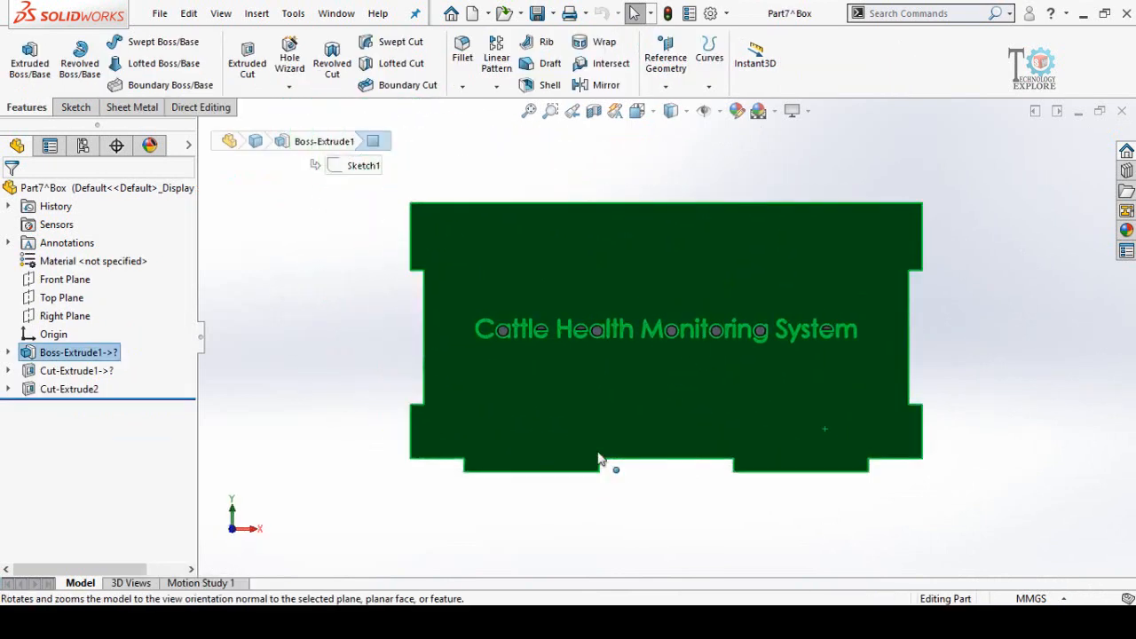
# - Export the current view of the engraved panel as a DXF file named "Side bx2" and return to the assembly
pyautogui.click(552, 14)
pyautogui.click(570, 54)
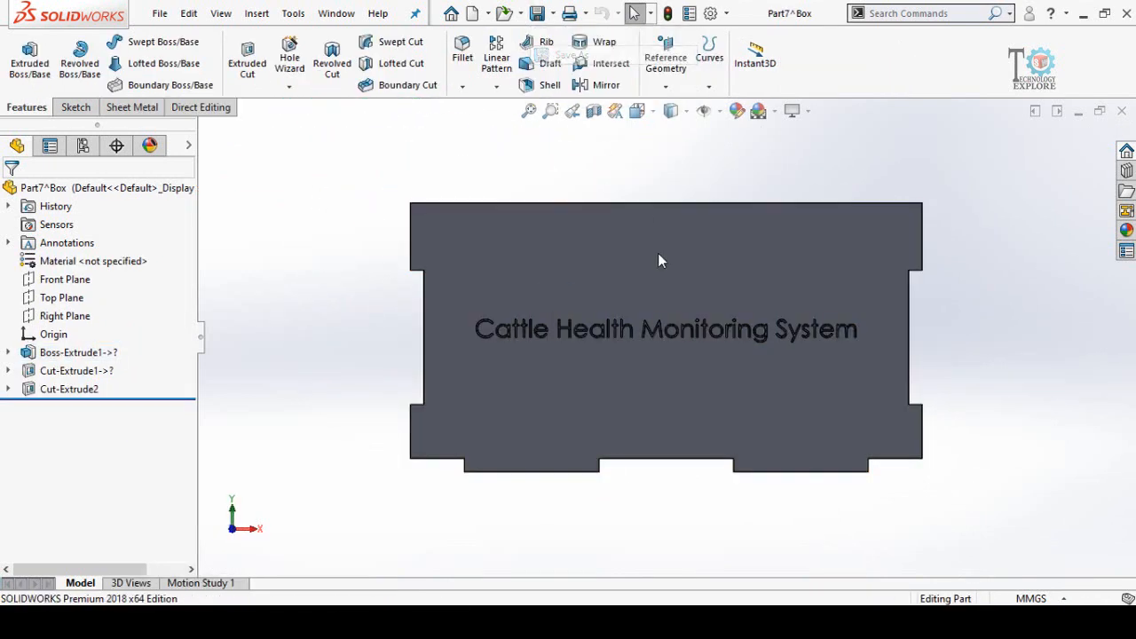
pyautogui.click(446, 352)
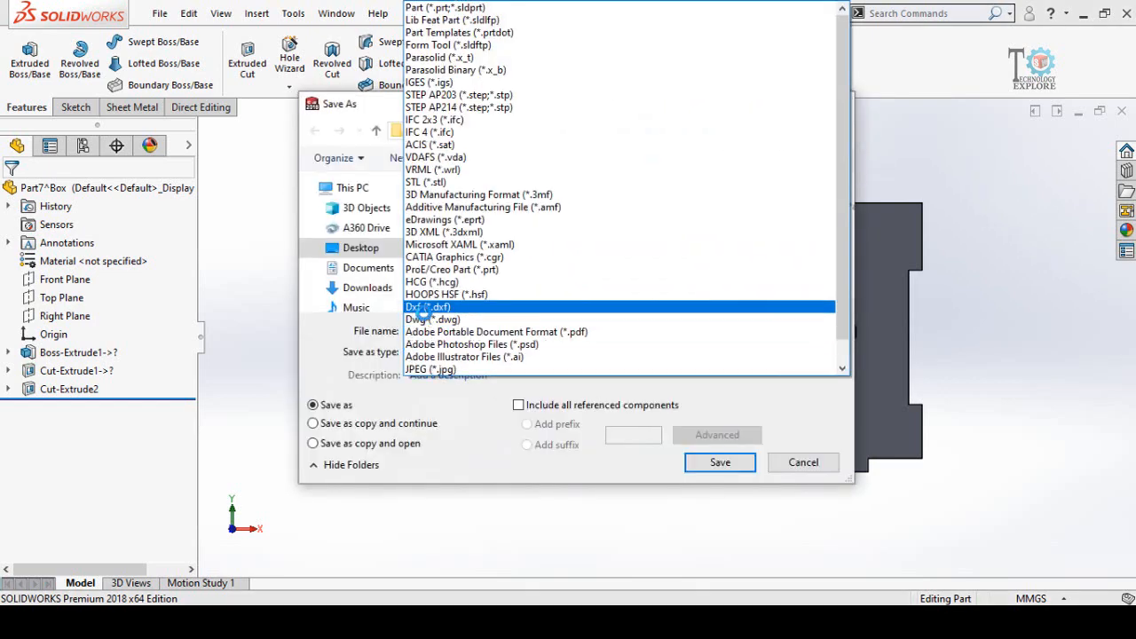
pyautogui.click(426, 304)
pyautogui.write('S')
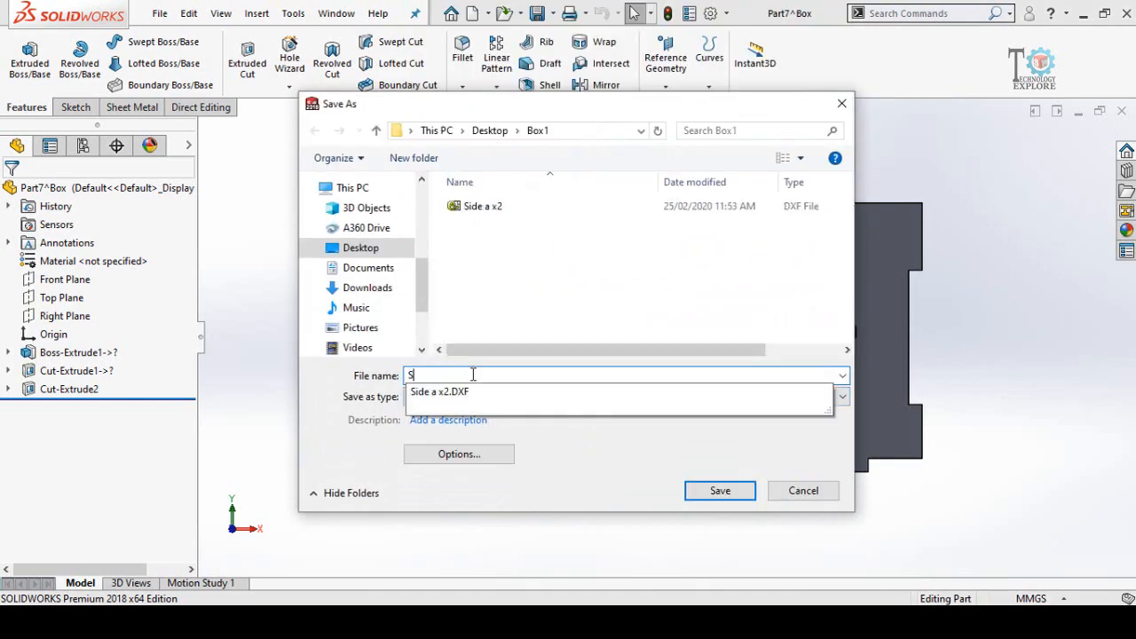
pyautogui.write('ide bx2')
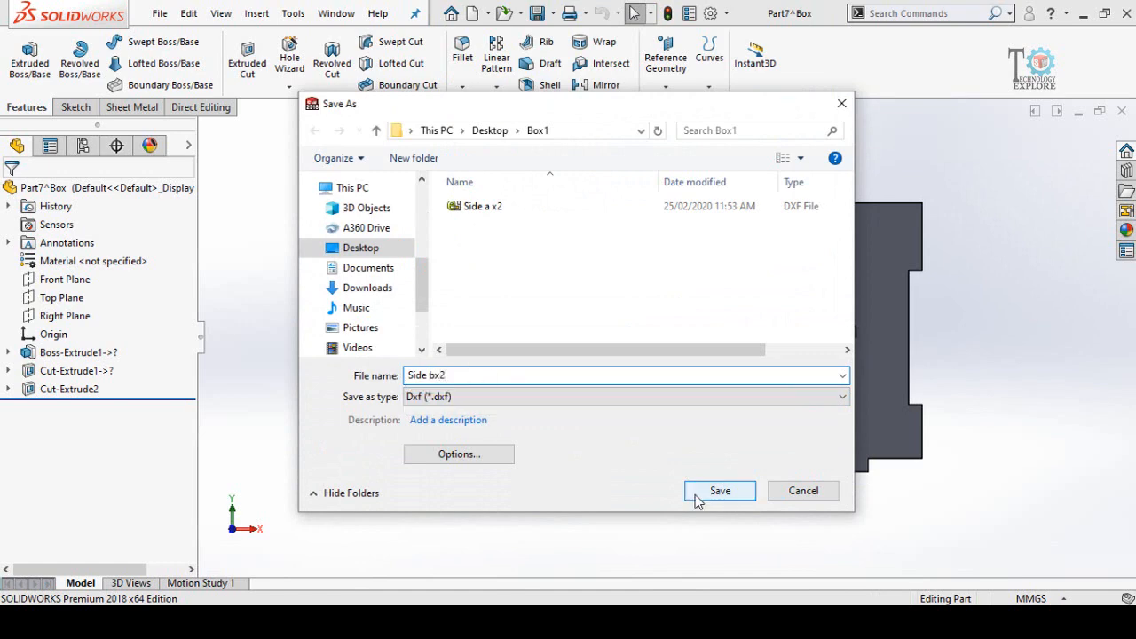
pyautogui.click(717, 491)
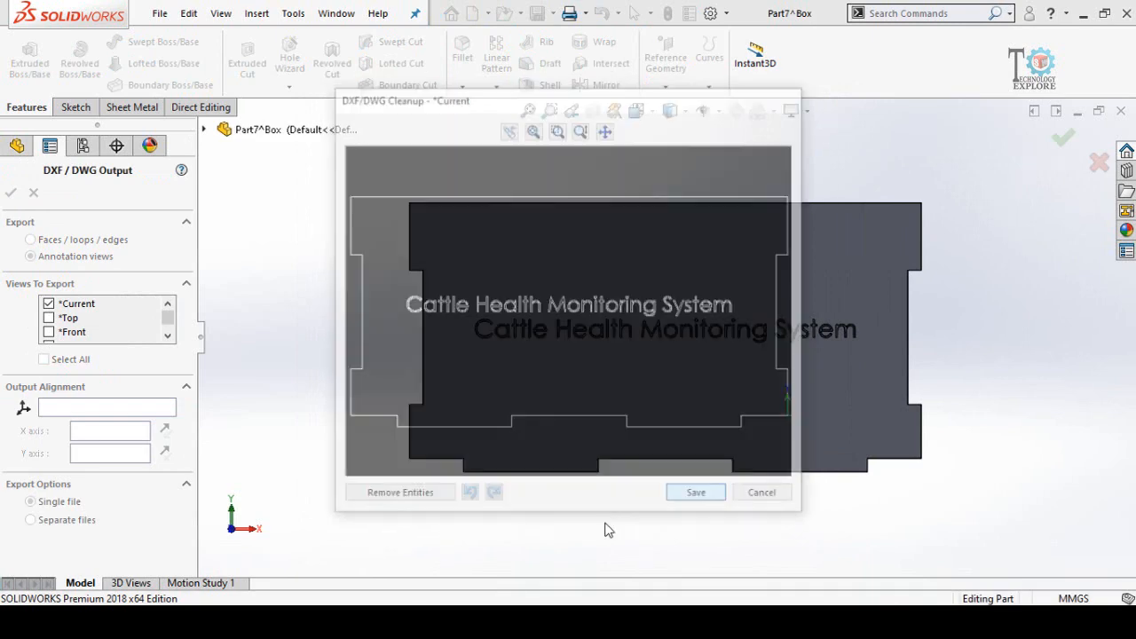
pyautogui.click(685, 492)
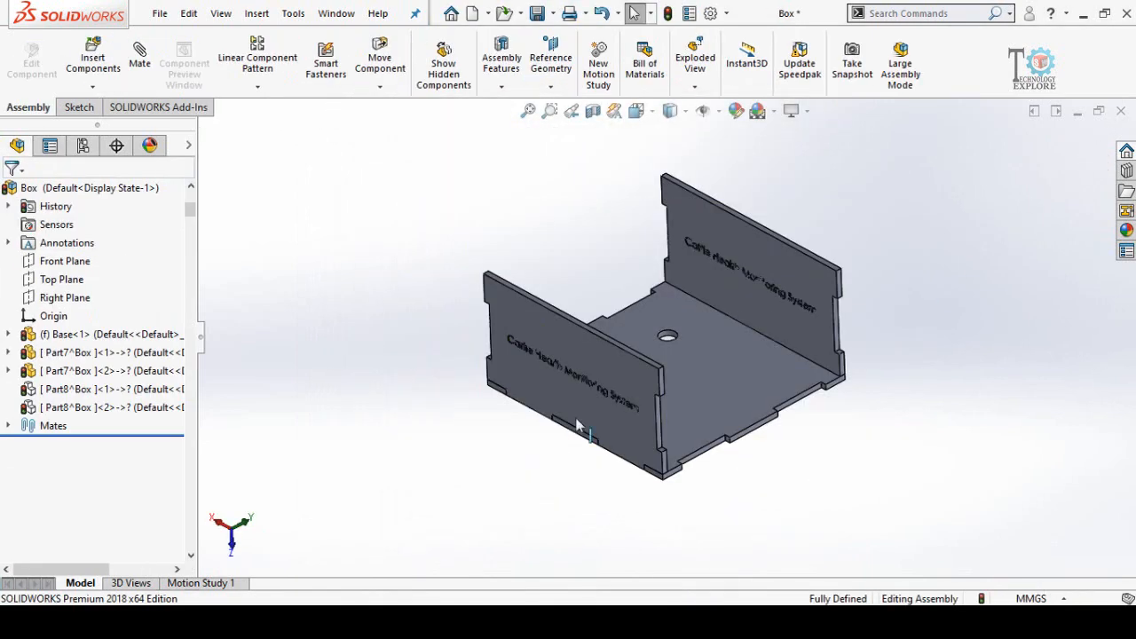
# - Hide both Part7 side panels in the box assembly
pyautogui.scroll(-3, 763, 284)
pyautogui.click(763, 269)
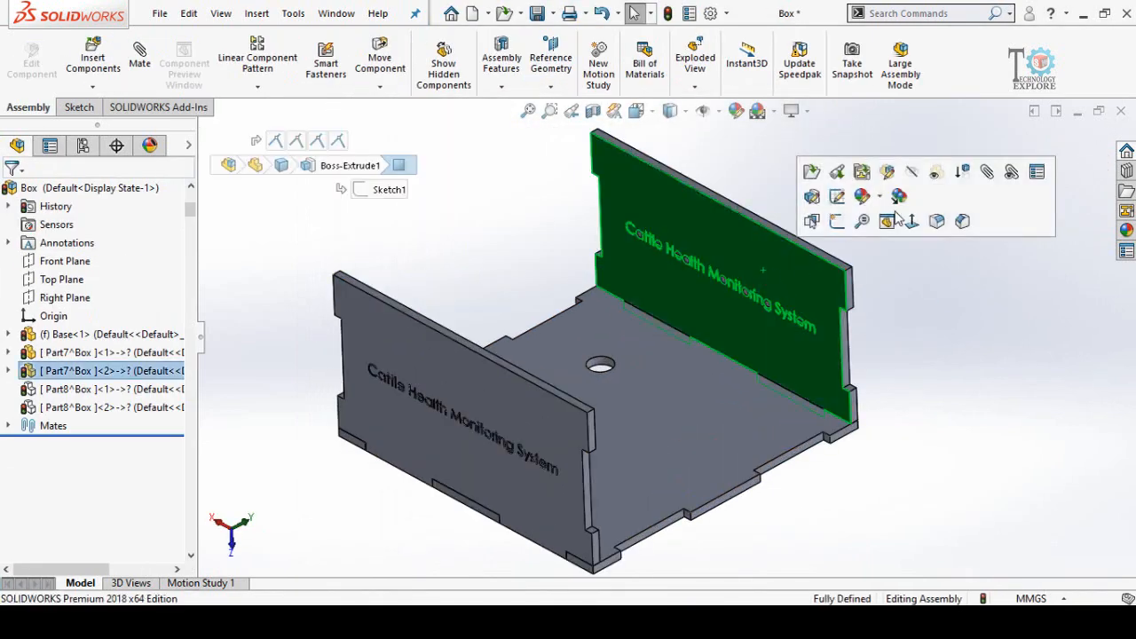
pyautogui.click(911, 172)
pyautogui.click(528, 411)
pyautogui.click(681, 315)
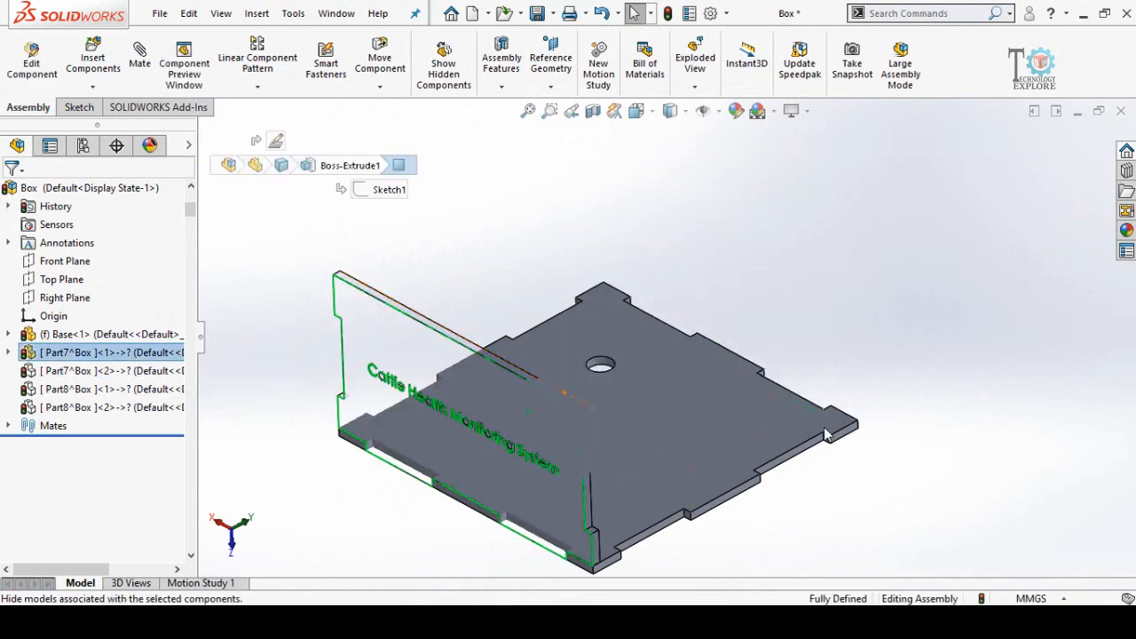
# - Open the Base panel in its own window and view its large face straight on
pyautogui.click(668, 497)
pyautogui.scroll(3, 687, 491)
pyautogui.scroll(-5, 621, 337)
pyautogui.moveTo(638, 301)
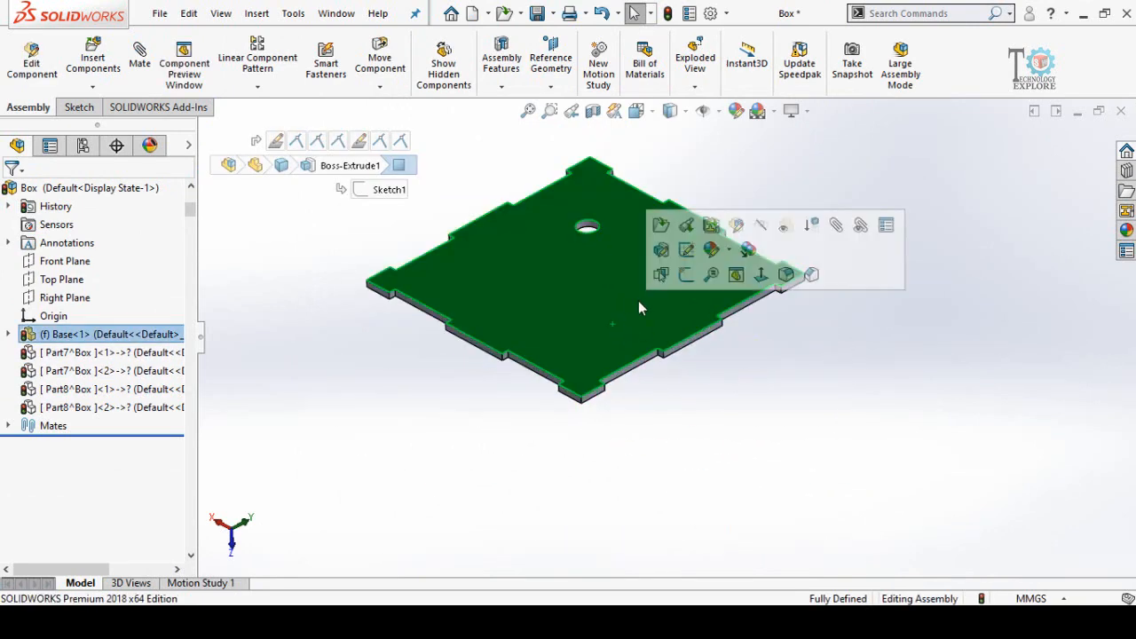
pyautogui.click(661, 228)
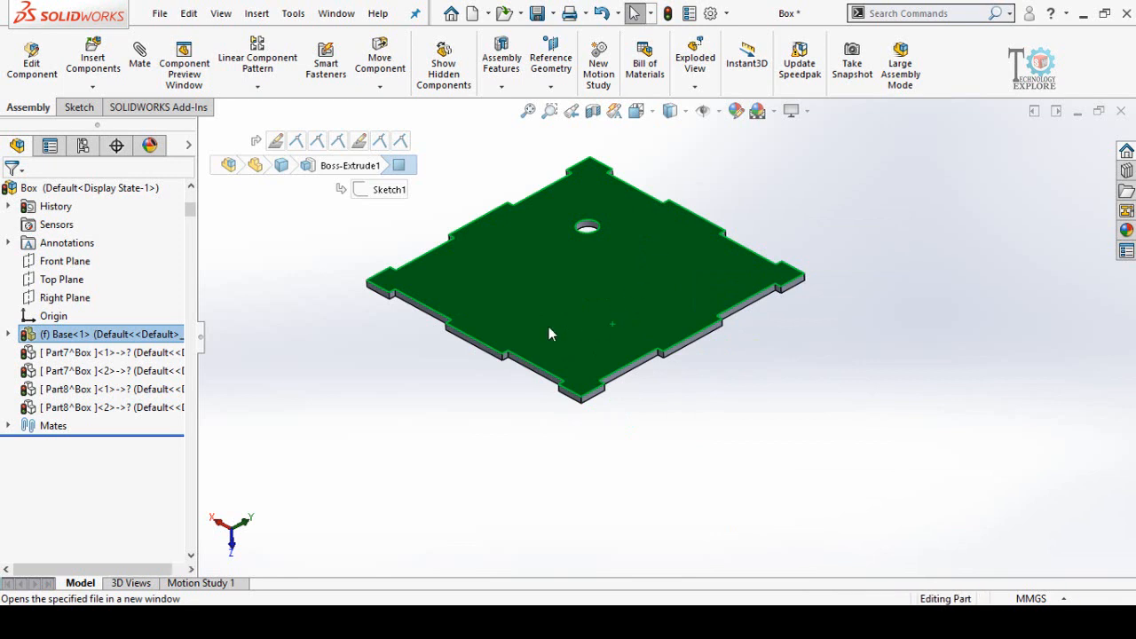
pyautogui.click(677, 307)
pyautogui.click(699, 271)
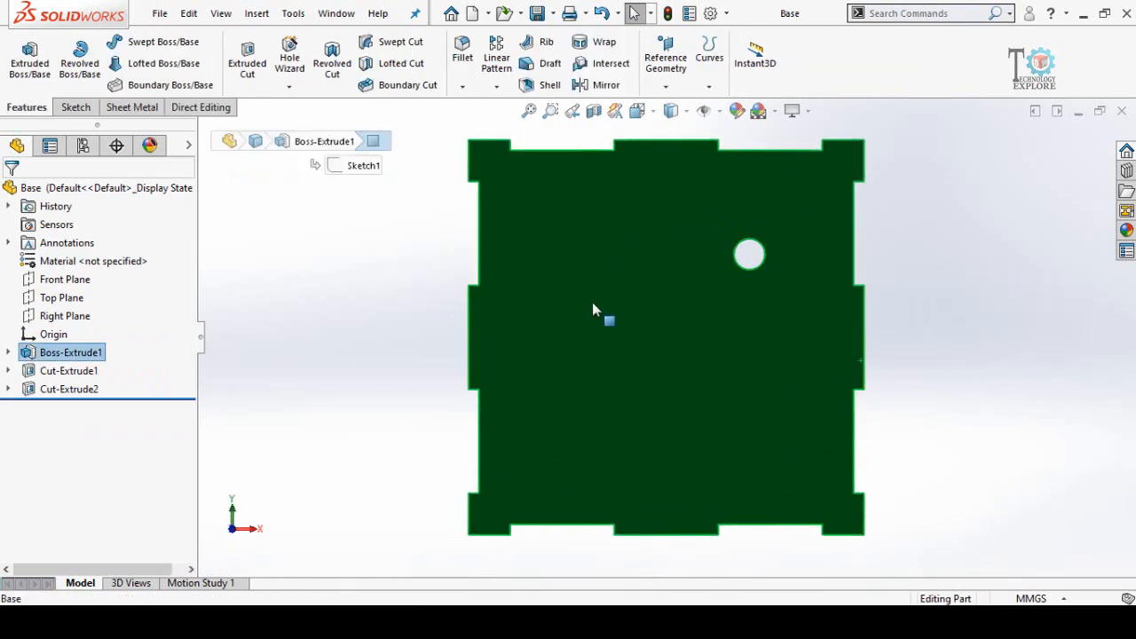
# - Export the selected large face of the Base panel as a DXF file named "Base x1" and close the part
pyautogui.click(551, 13)
pyautogui.click(568, 50)
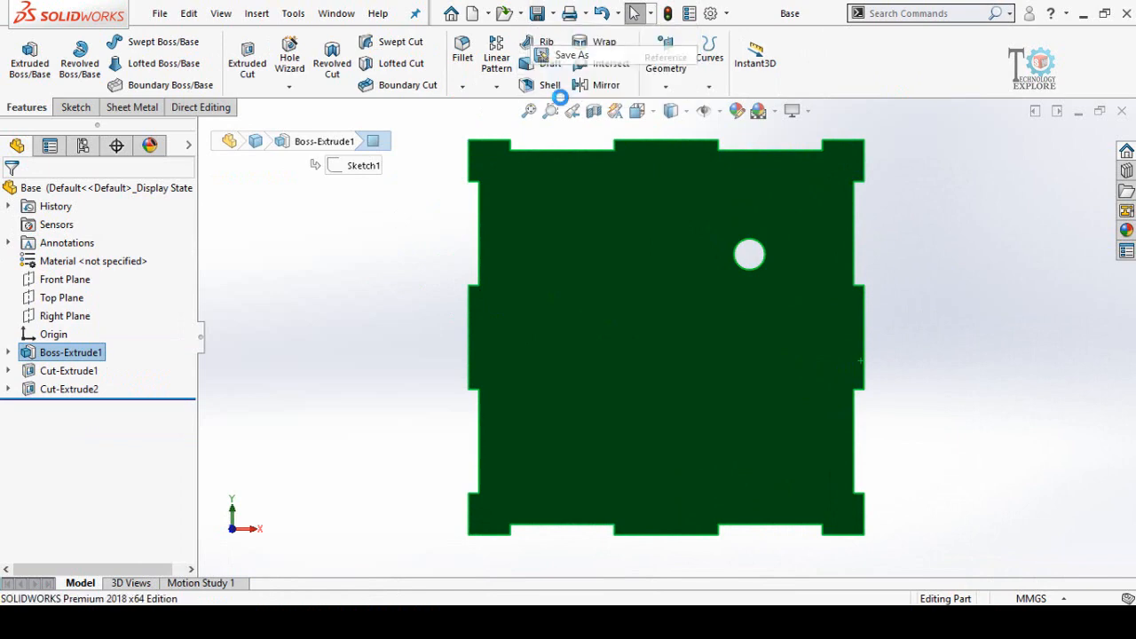
pyautogui.click(457, 351)
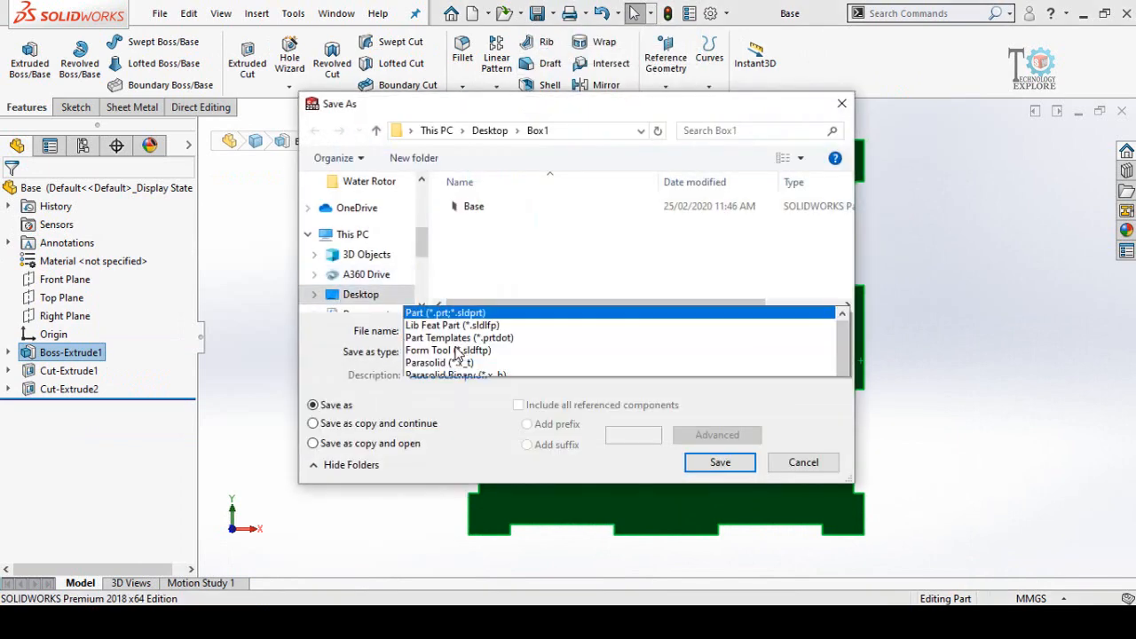
pyautogui.click(434, 308)
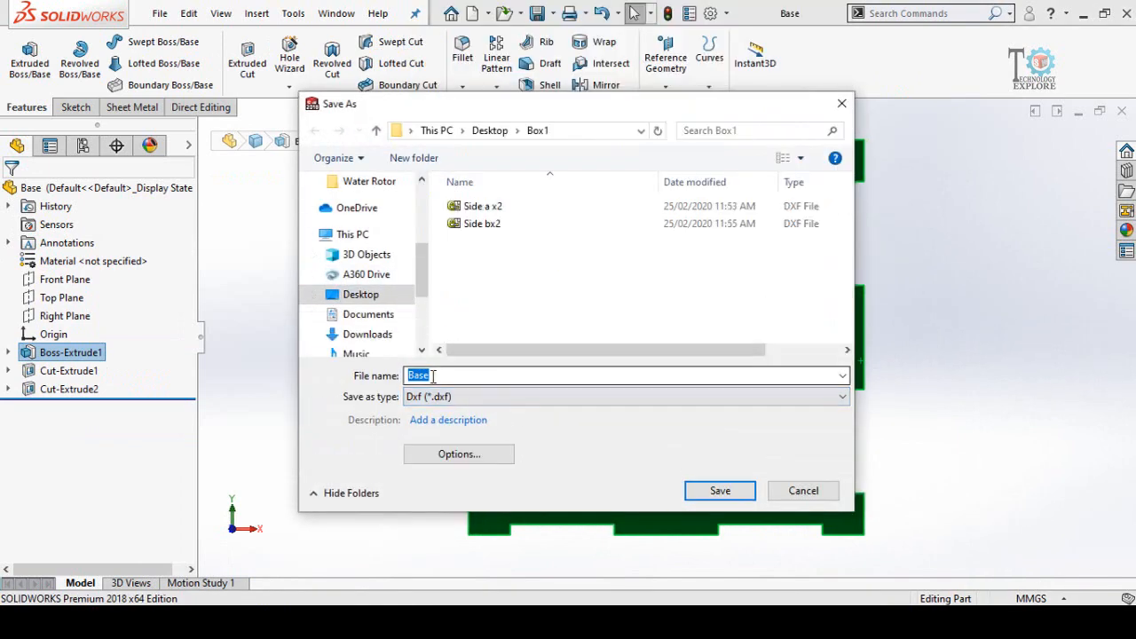
pyautogui.click(444, 374)
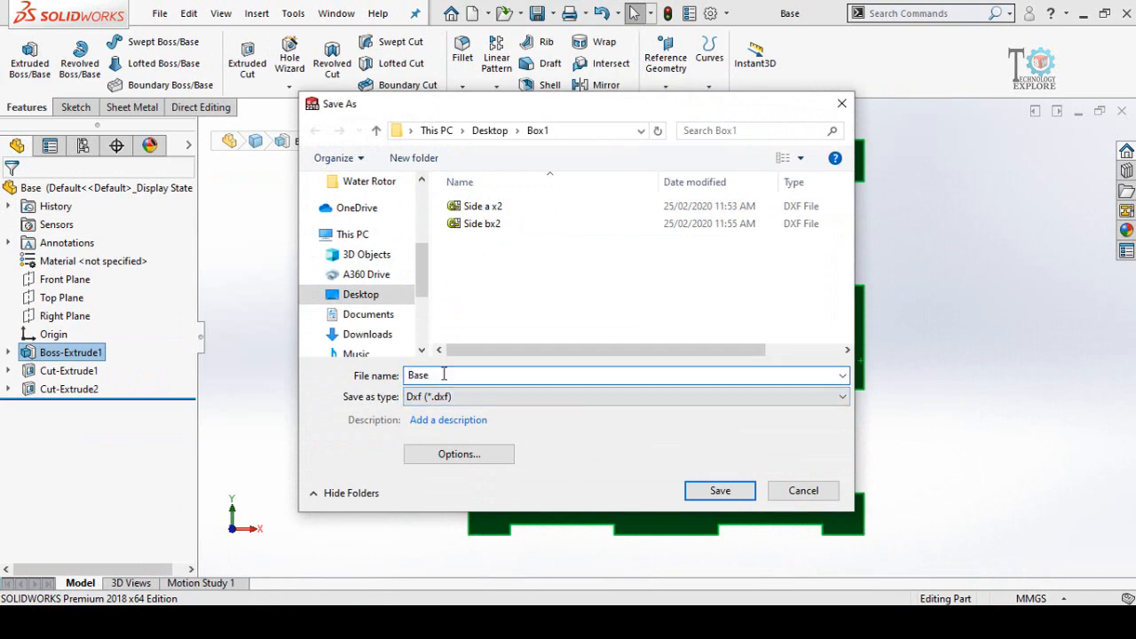
pyautogui.write('x1')
pyautogui.click(720, 491)
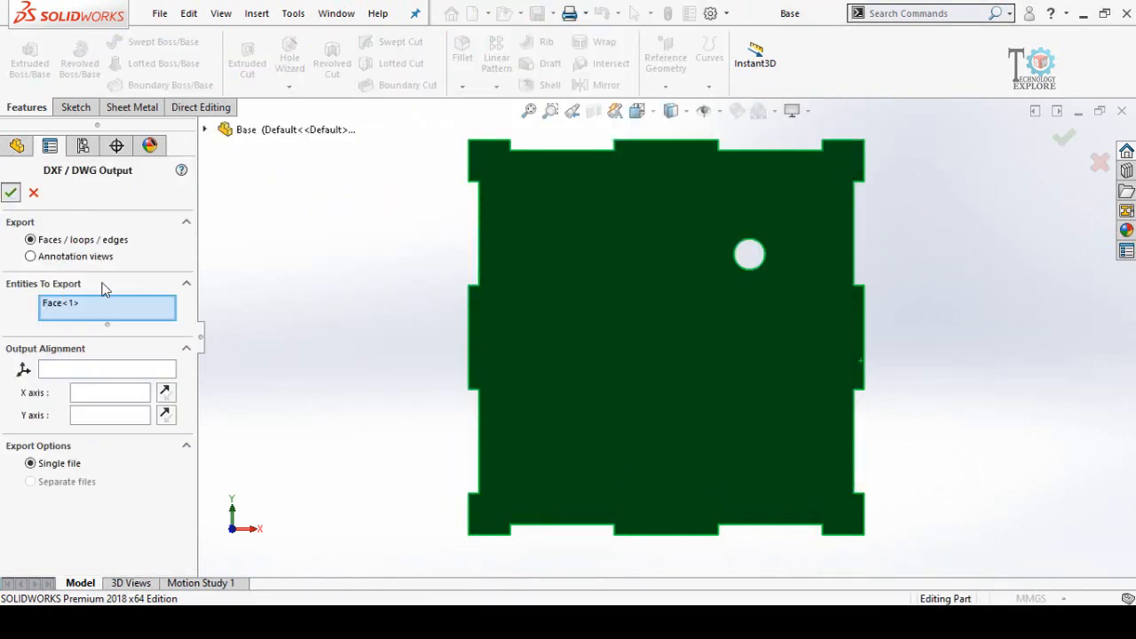
pyautogui.click(698, 496)
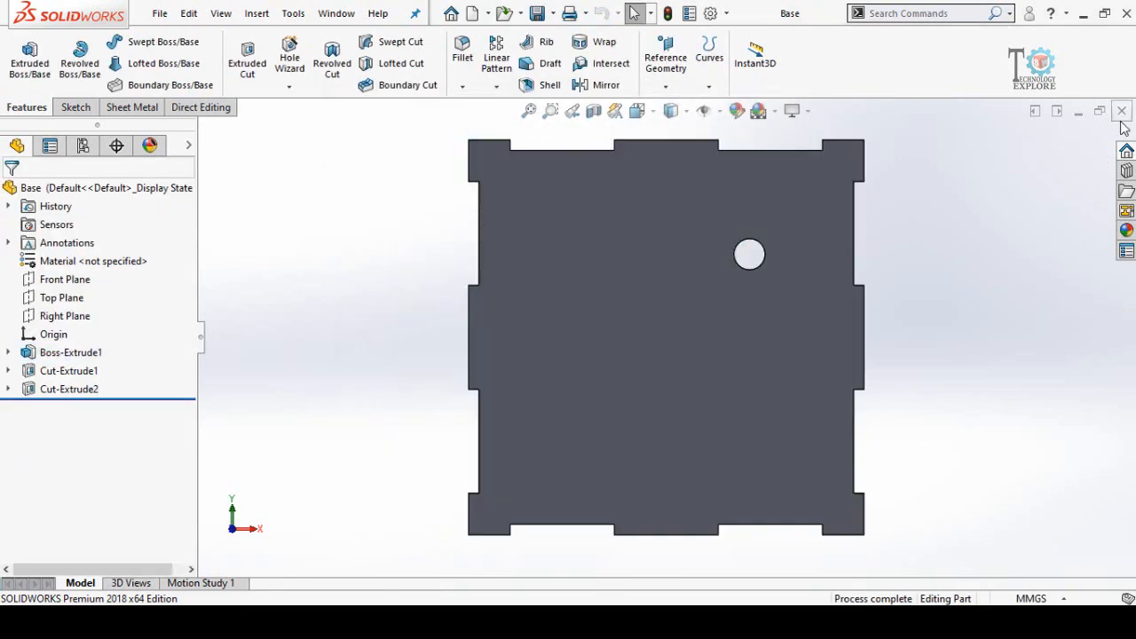
# - Make the first Part7 side panel visible again in the box assembly
pyautogui.scroll(3, 785, 233)
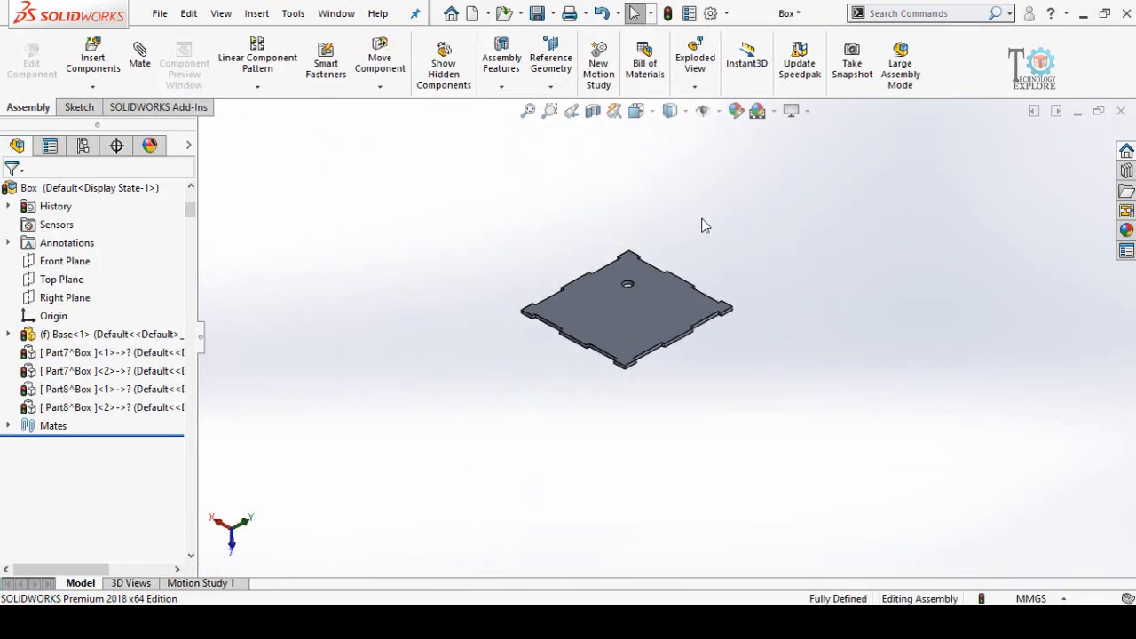
pyautogui.scroll(-3, 702, 219)
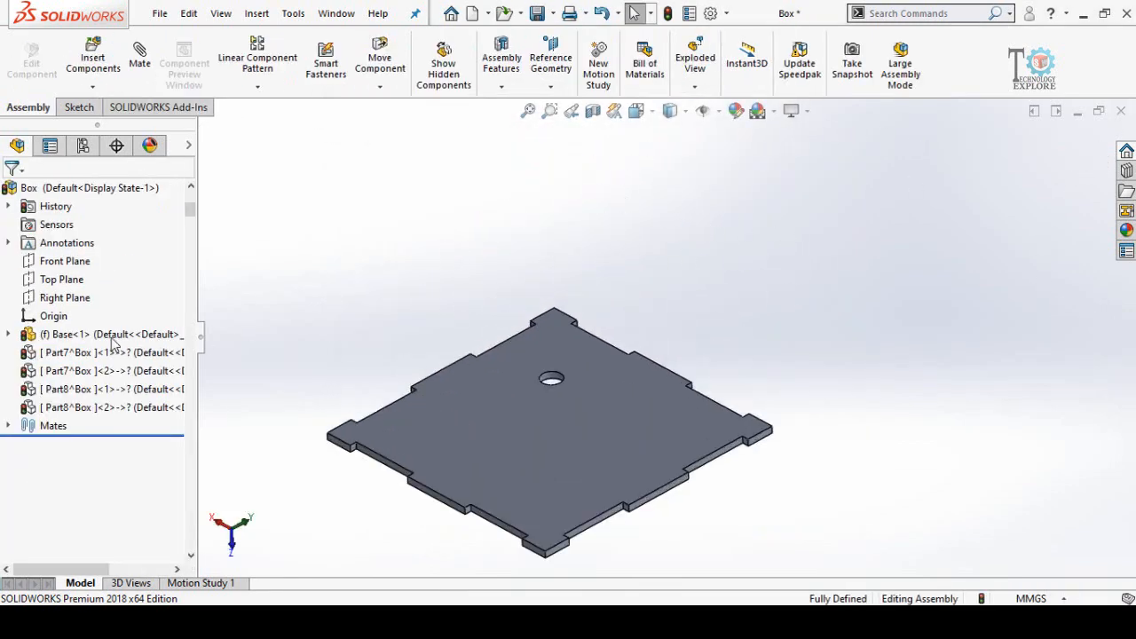
pyautogui.click(69, 360)
pyautogui.click(132, 308)
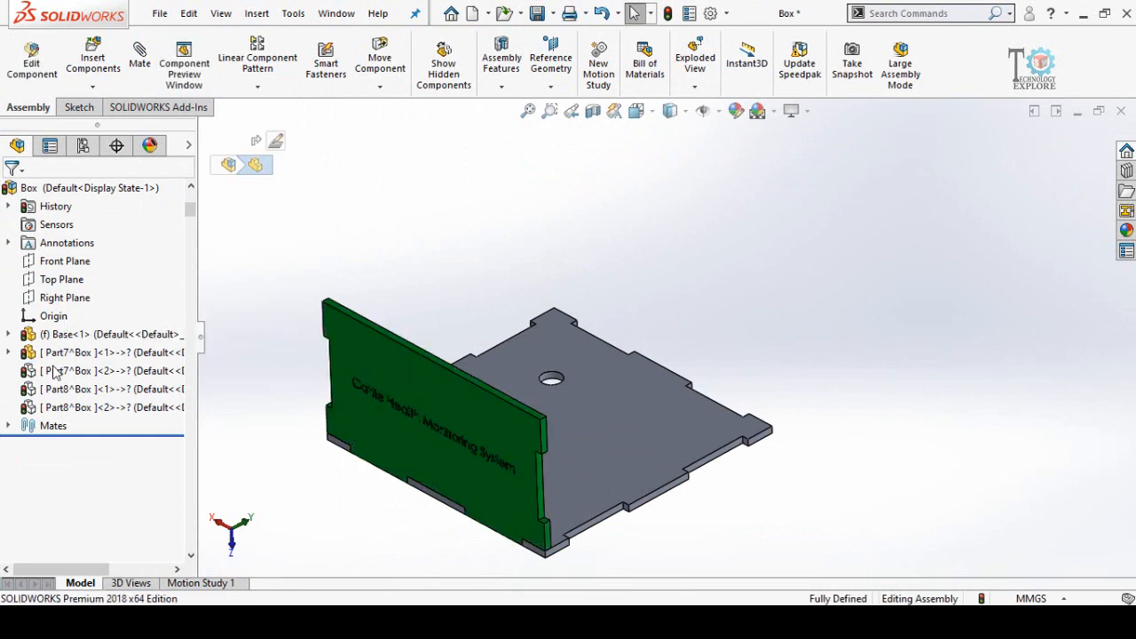
pyautogui.click(53, 373)
pyautogui.click(337, 208)
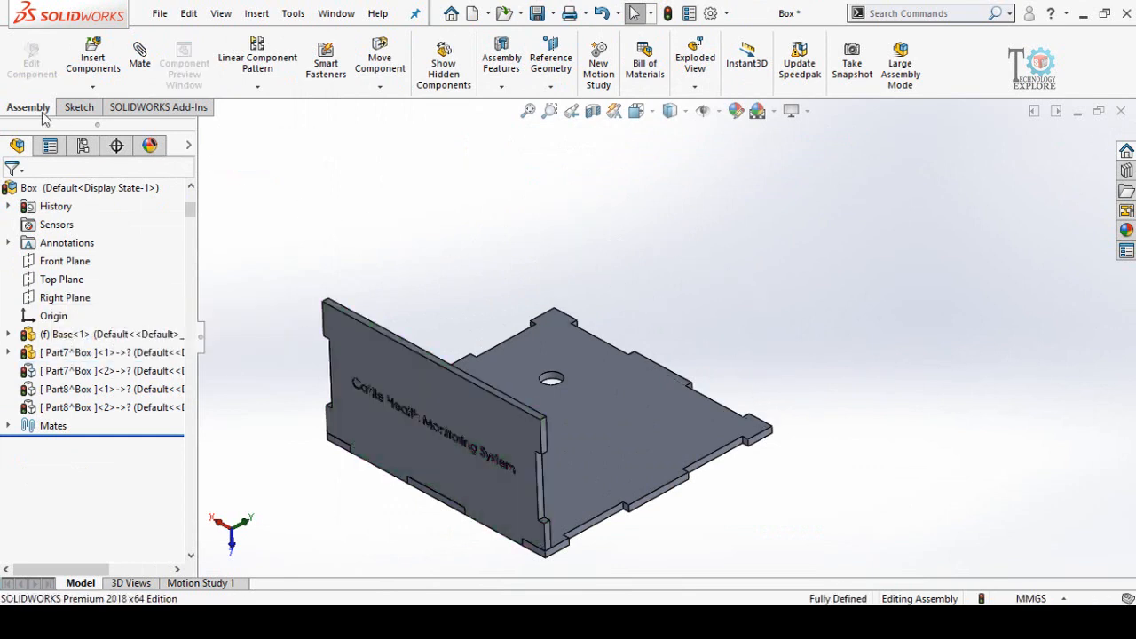
# - Use Show Hidden Components to restore the second Part7 panel and both Part8 panels in the assembly
pyautogui.click(452, 67)
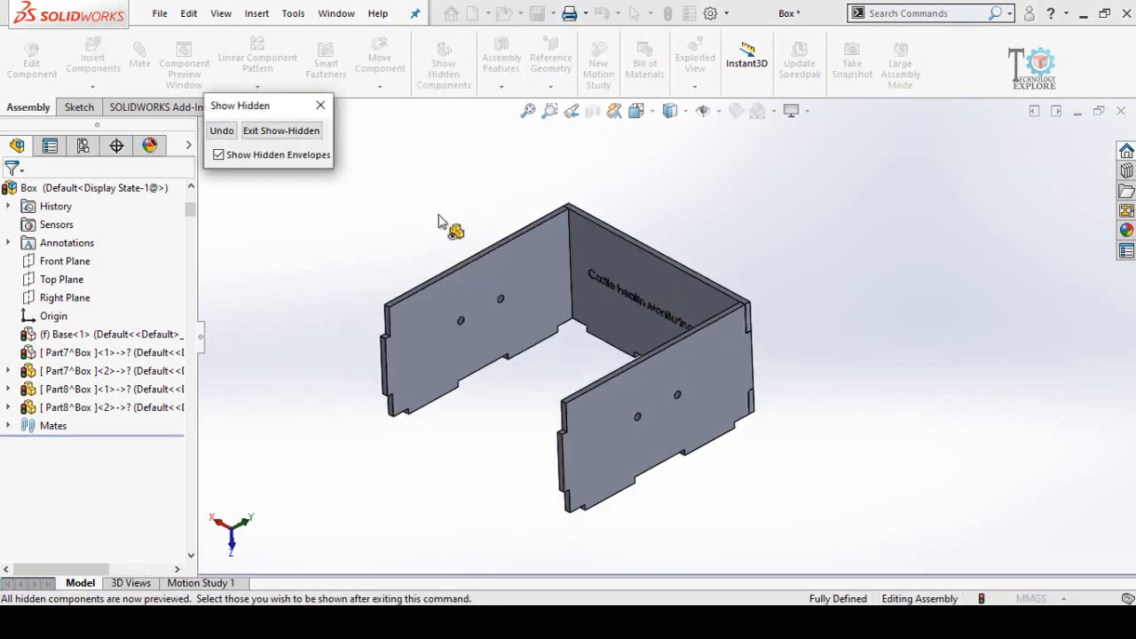
pyautogui.click(534, 275)
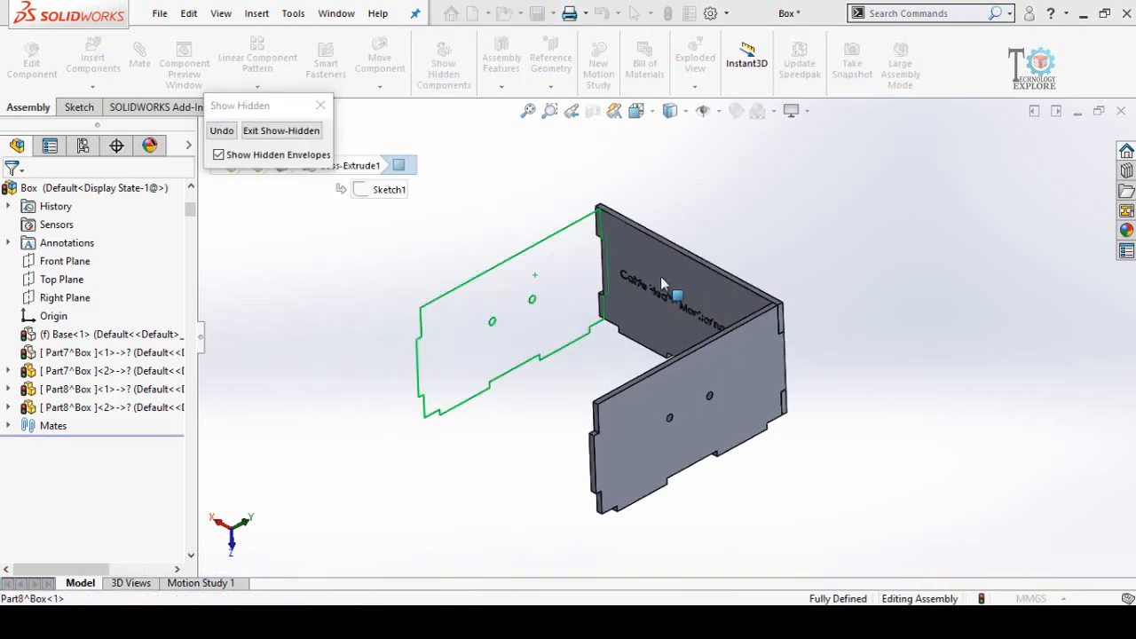
pyautogui.click(660, 276)
pyautogui.click(705, 398)
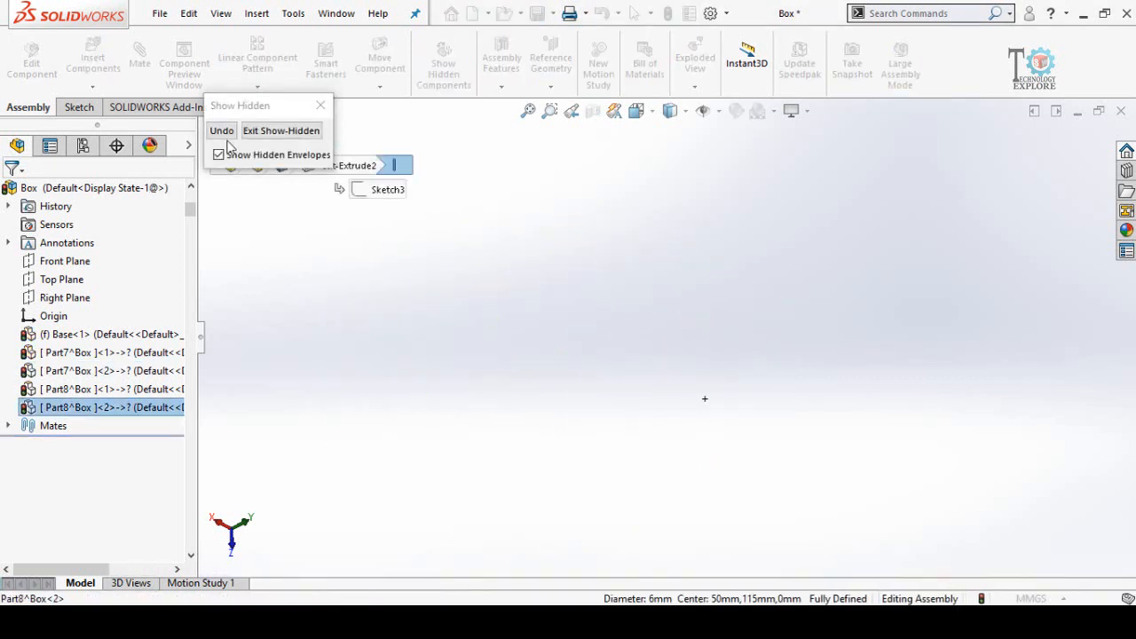
pyautogui.click(320, 106)
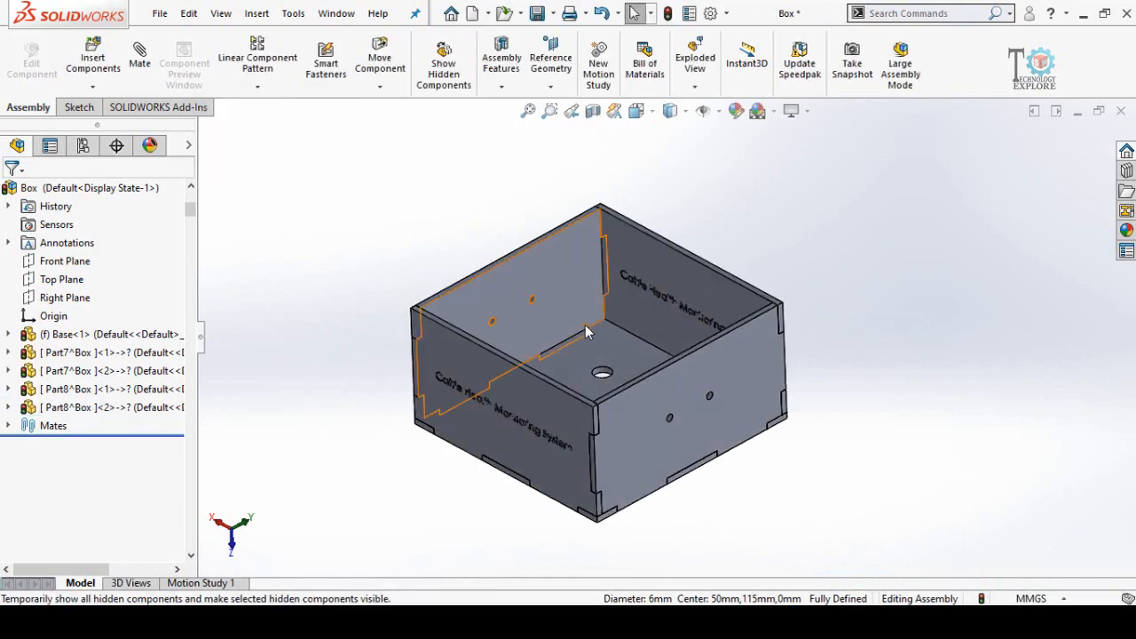
pyautogui.scroll(-3, 688, 479)
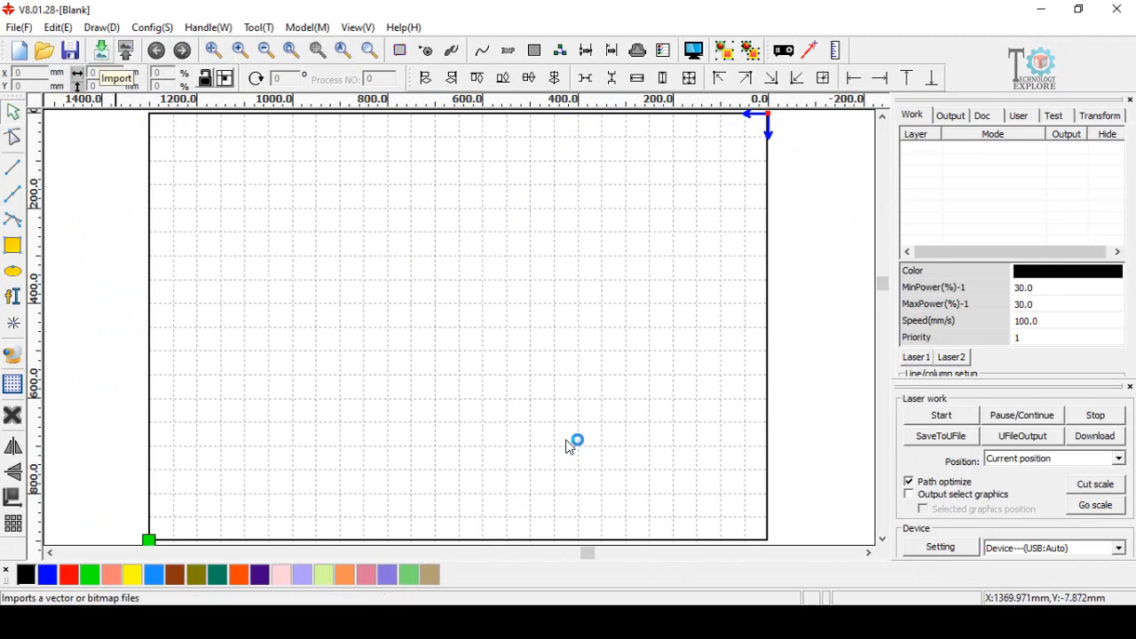
# - Switch to the laser-cutting program and import the "Base x1" DXF file from the Box1 folder
pyautogui.click(101, 51)
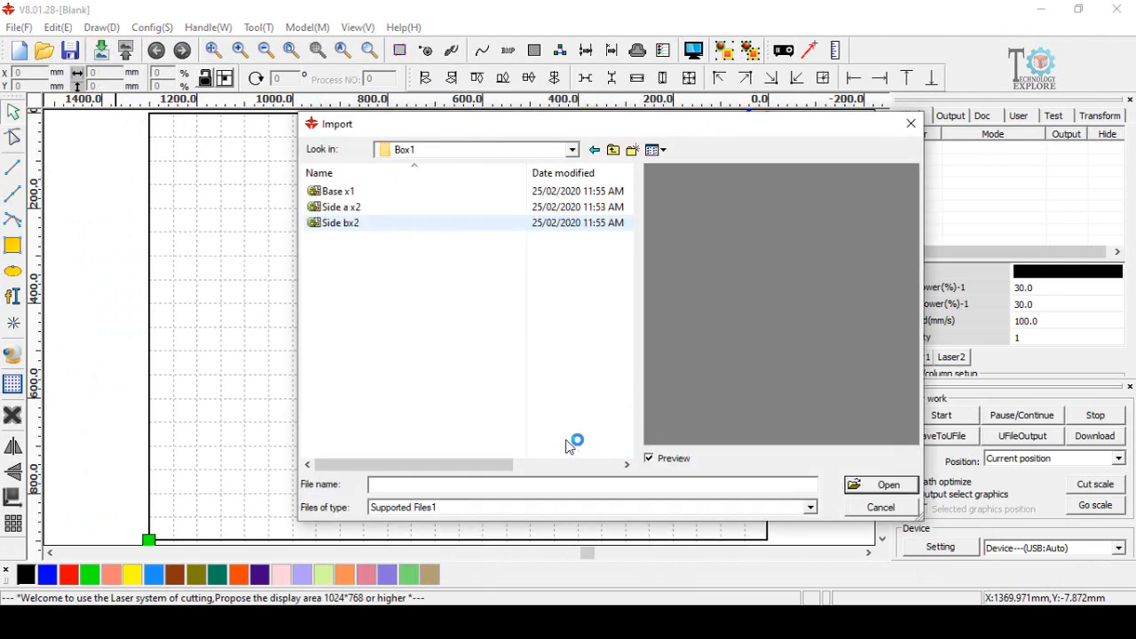
pyautogui.click(335, 192)
pyautogui.click(337, 206)
pyautogui.click(337, 222)
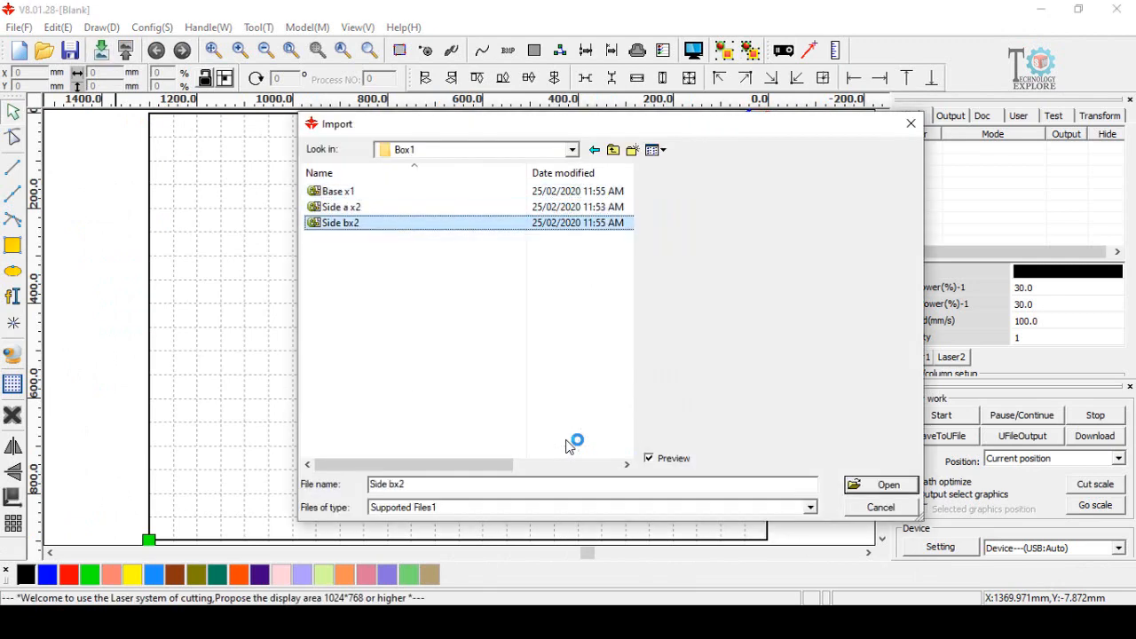
pyautogui.click(336, 192)
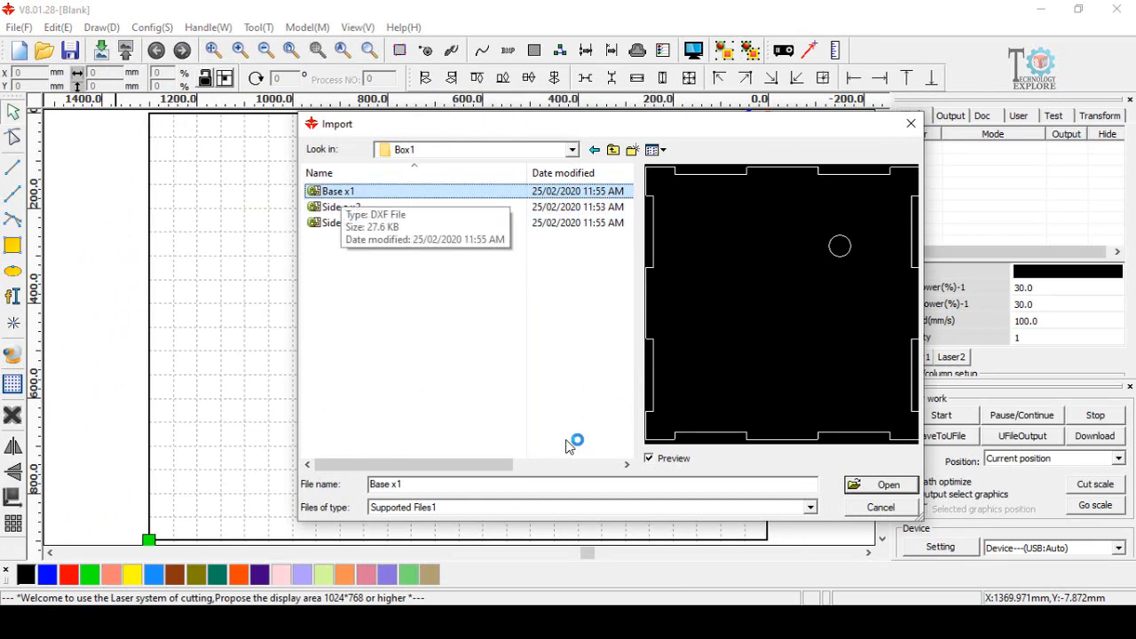
pyautogui.click(873, 484)
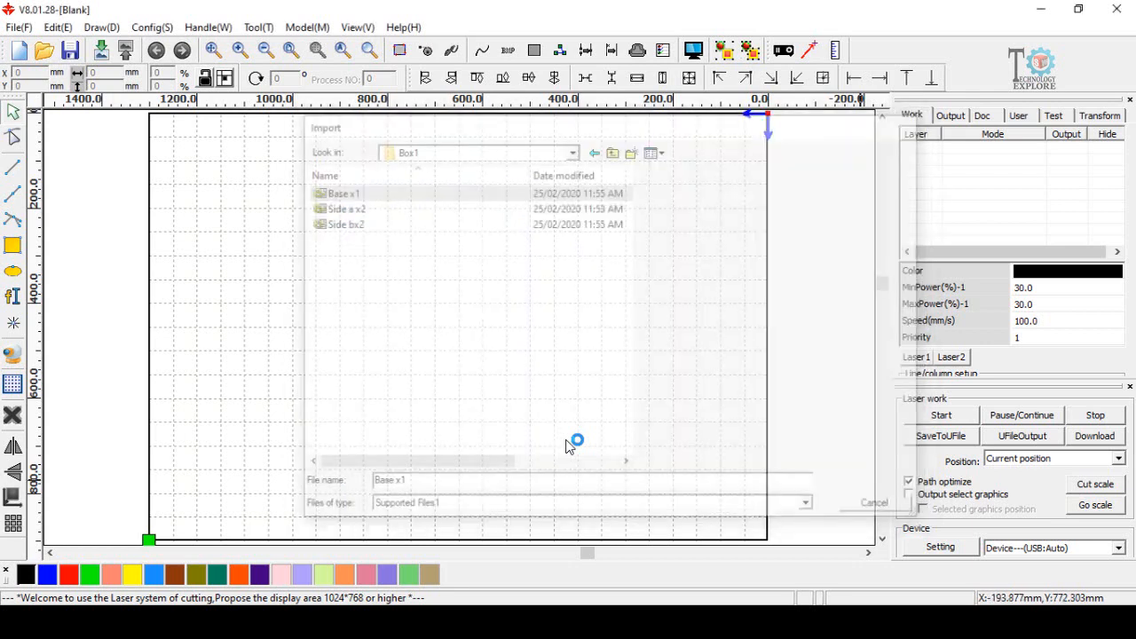
# - Move the imported base outline within the work area to about X 275 mm, Y 456 mm and deselect it
pyautogui.scroll(-4, 563, 377)
pyautogui.moveTo(543, 367); pyautogui.dragTo(710, 370)
pyautogui.click(556, 362)
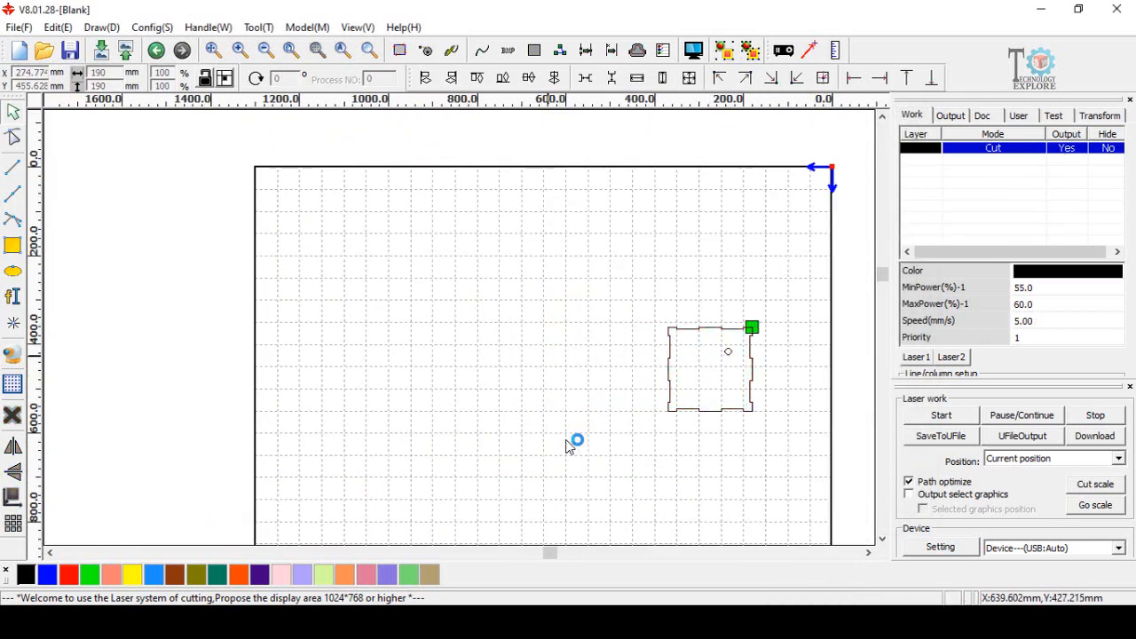
# - Import the "Side a x2" DXF file from the Box1 folder into the layout
pyautogui.click(100, 50)
pyautogui.click(341, 207)
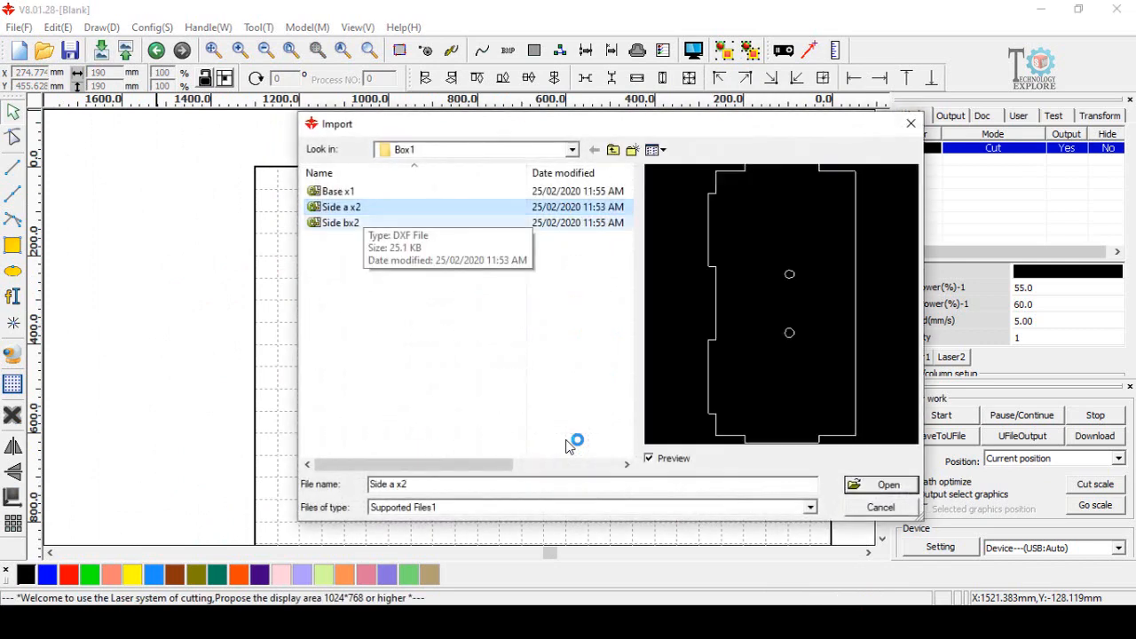
pyautogui.click(881, 484)
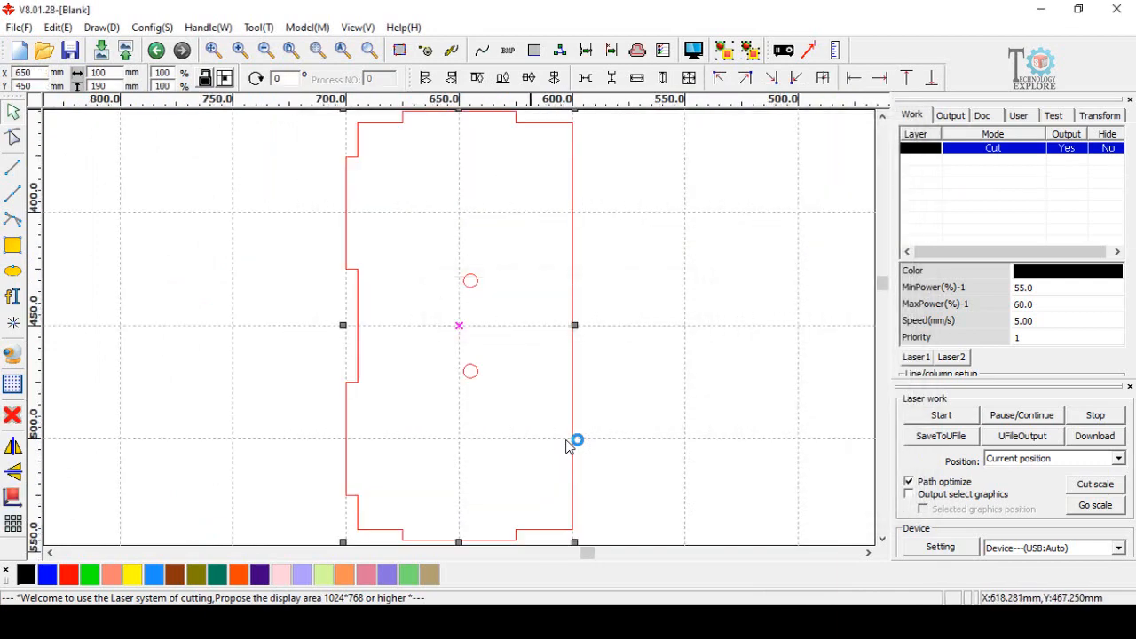
# - Move the imported Side a outline beside the base at about X 437 mm, Y 454 mm and paste a second copy
pyautogui.scroll(-6, 558, 341)
pyautogui.click(611, 257)
pyautogui.moveTo(611, 256); pyautogui.dragTo(502, 406)
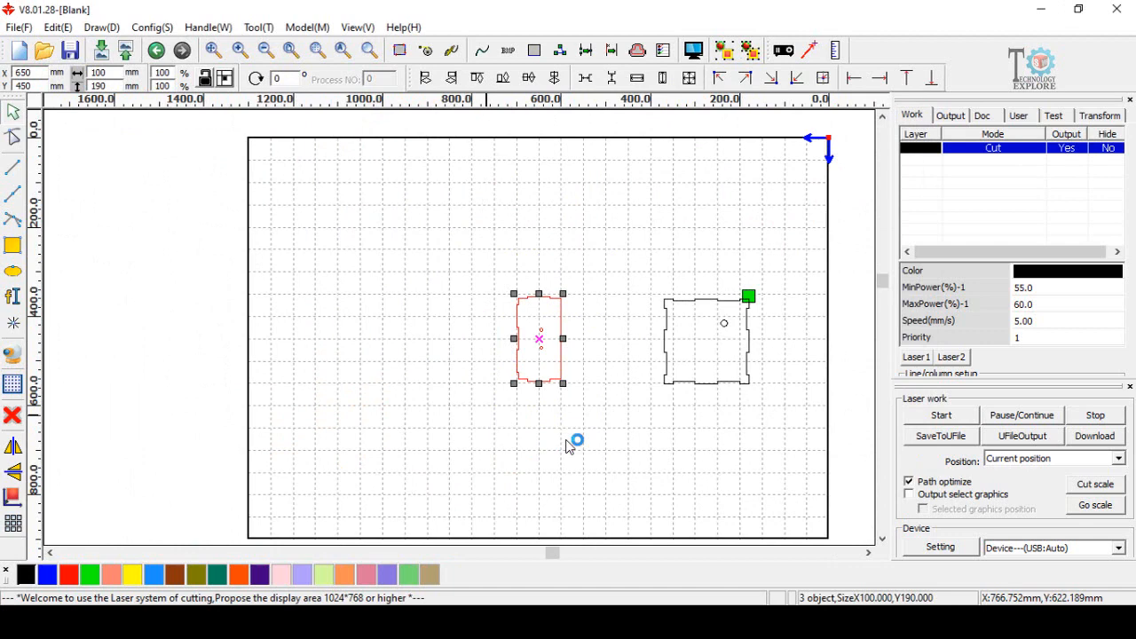
pyautogui.moveTo(540, 335); pyautogui.dragTo(632, 337)
pyautogui.click(536, 343)
pyautogui.hotkey('ctrl', 'v')
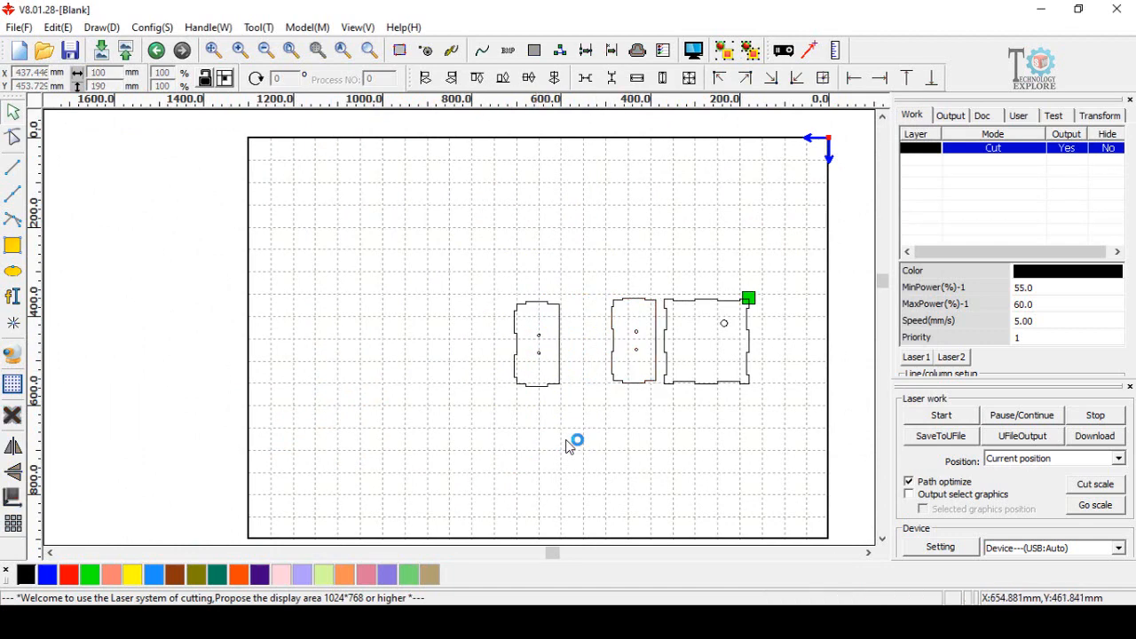
# - Move the second Side a outline above the base to about X 261 mm, Y 240 mm and deselect it
pyautogui.moveTo(456, 286); pyautogui.dragTo(573, 443)
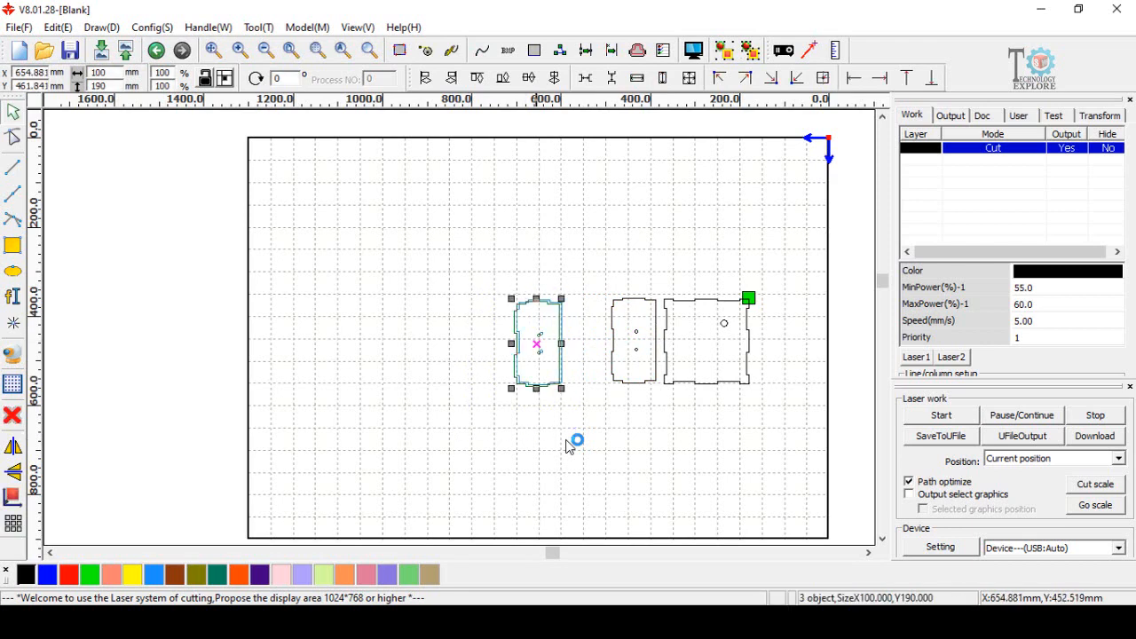
pyautogui.moveTo(536, 338)
pyautogui.mouseDown()
pyautogui.moveTo(706, 237)
pyautogui.moveTo(714, 245)
pyautogui.mouseUp()
pyautogui.click(499, 391)
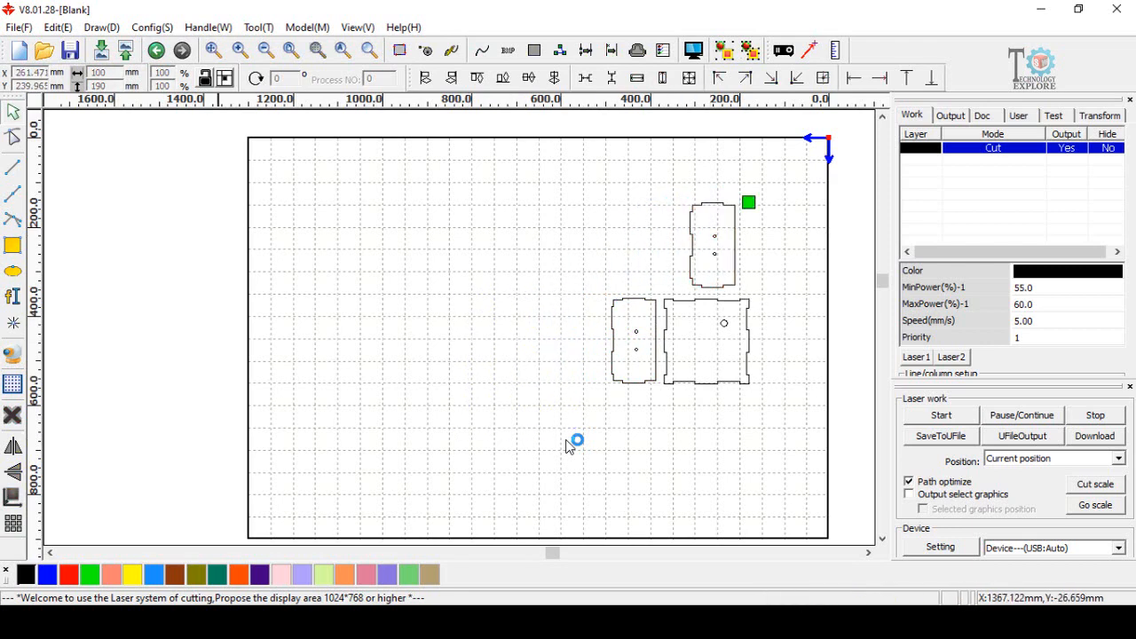
# - Import the "Side bx2" DXF file with the Cattle Health Monitoring System text into the layout
pyautogui.click(102, 51)
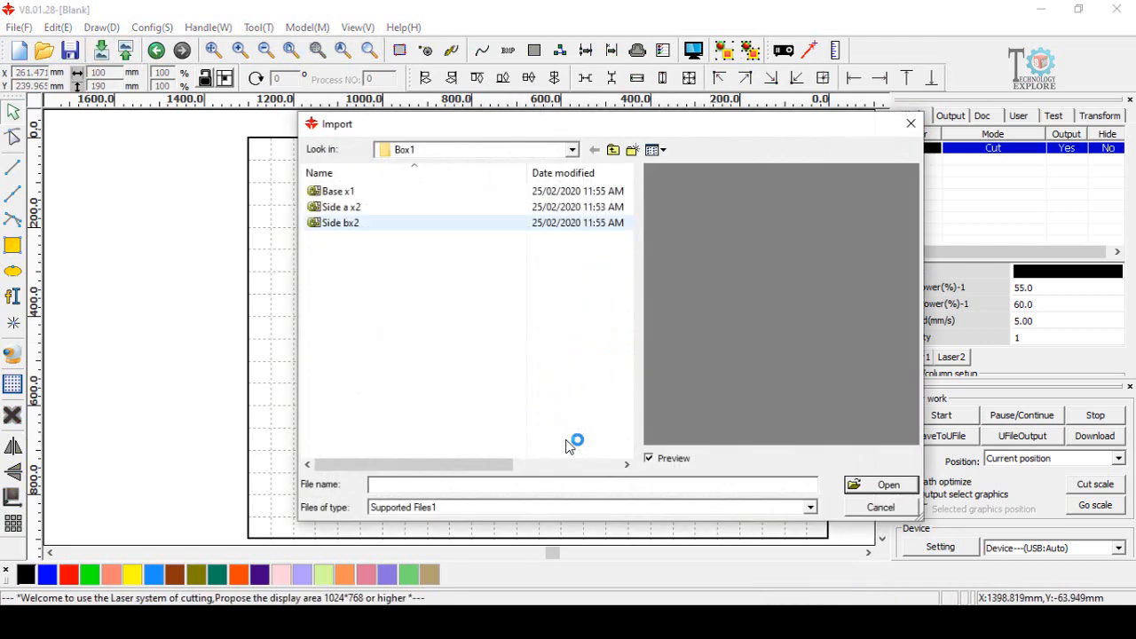
pyautogui.click(341, 223)
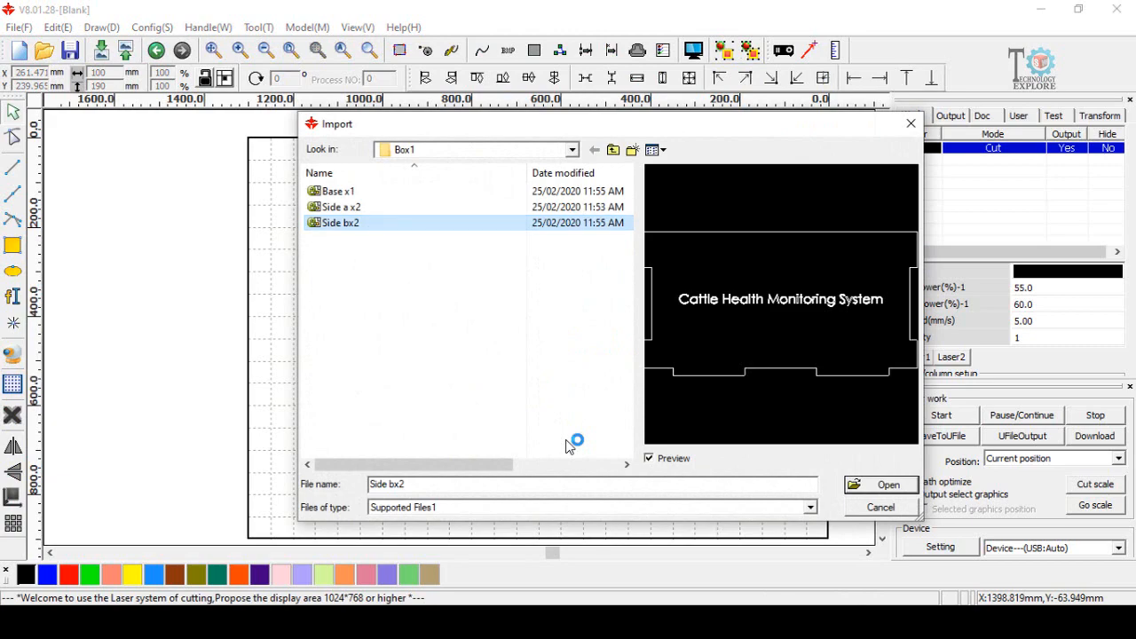
pyautogui.click(881, 484)
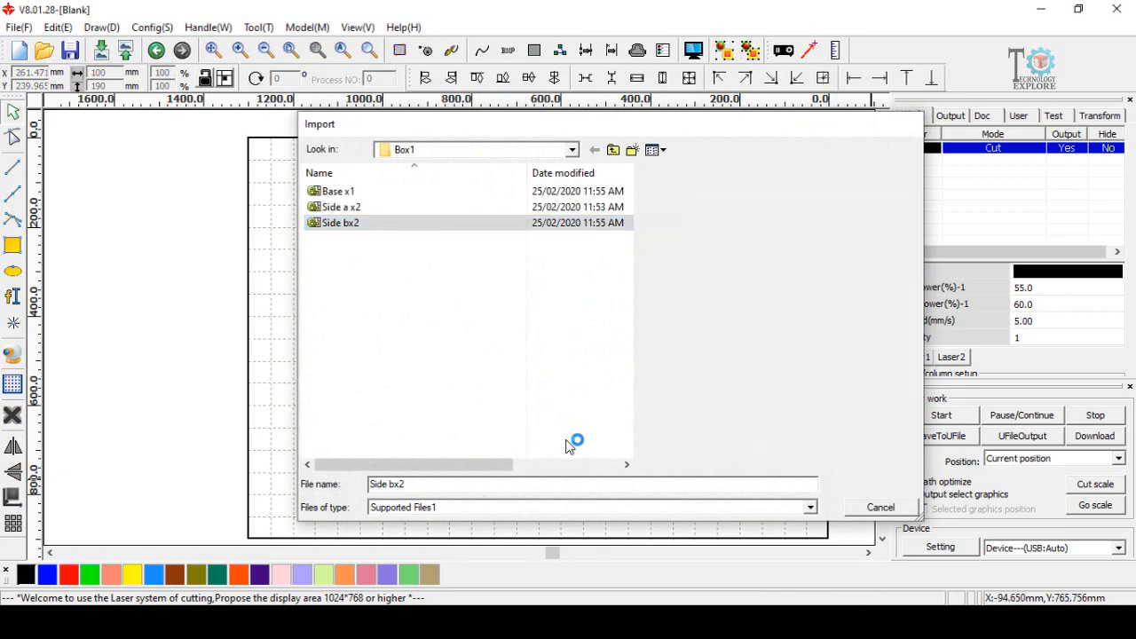
pyautogui.scroll(-4, 578, 382)
pyautogui.click(599, 432)
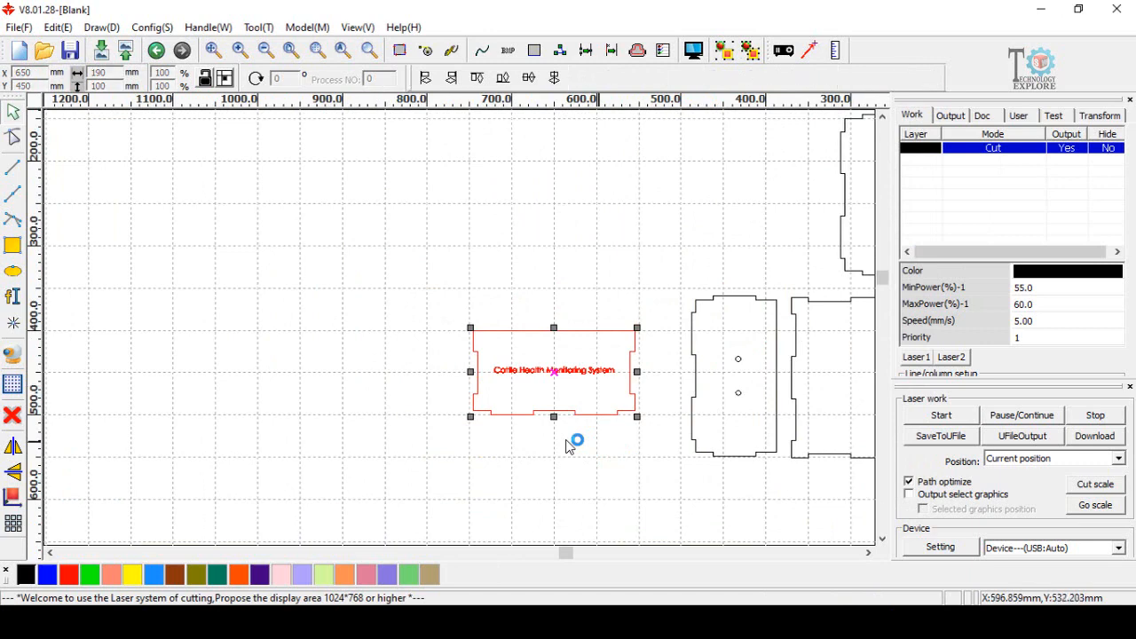
# - Duplicate the whole Side b outline with its text, placing the copy above the original at about X 705 mm, Y 307 mm
pyautogui.moveTo(652, 289); pyautogui.dragTo(418, 479)
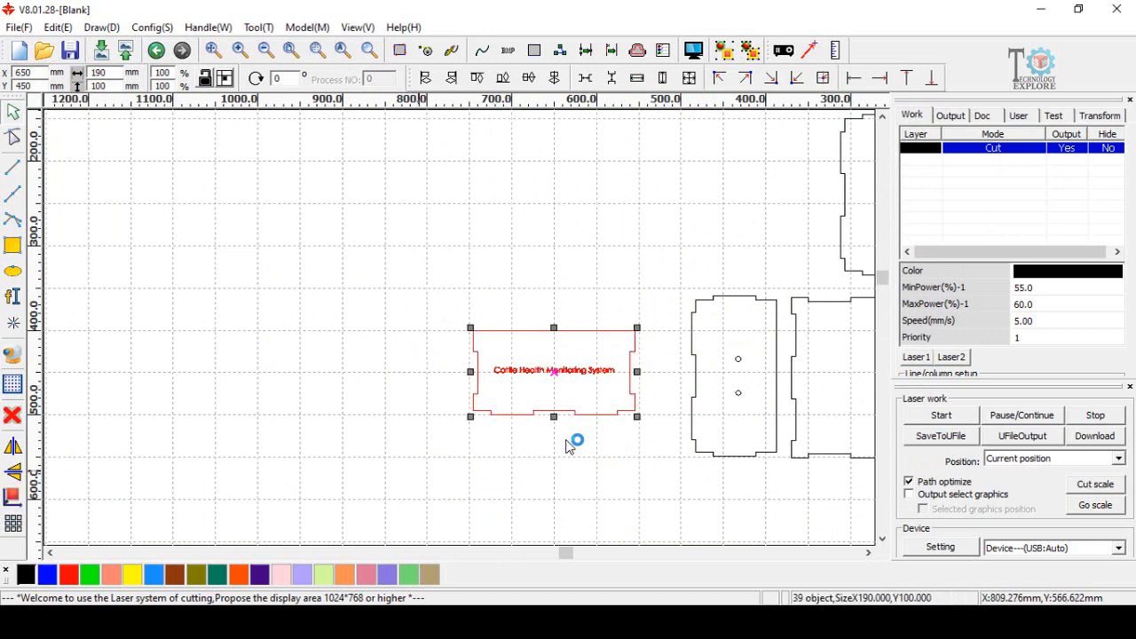
pyautogui.click(506, 256)
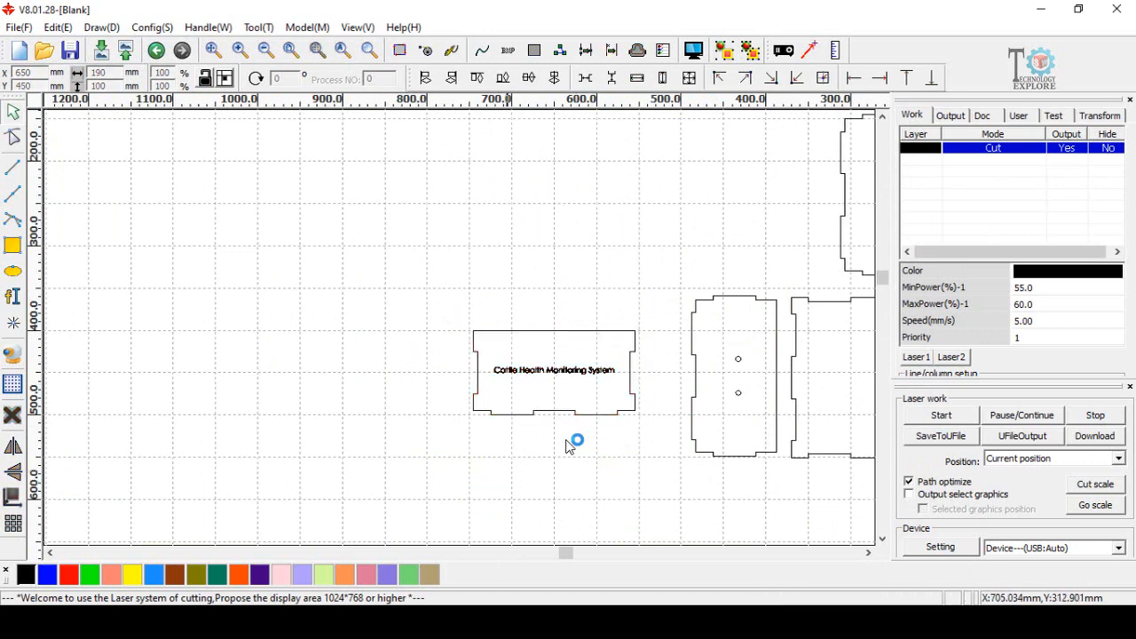
pyautogui.hotkey('ctrl', 'v')
pyautogui.scroll(-2, 609, 282)
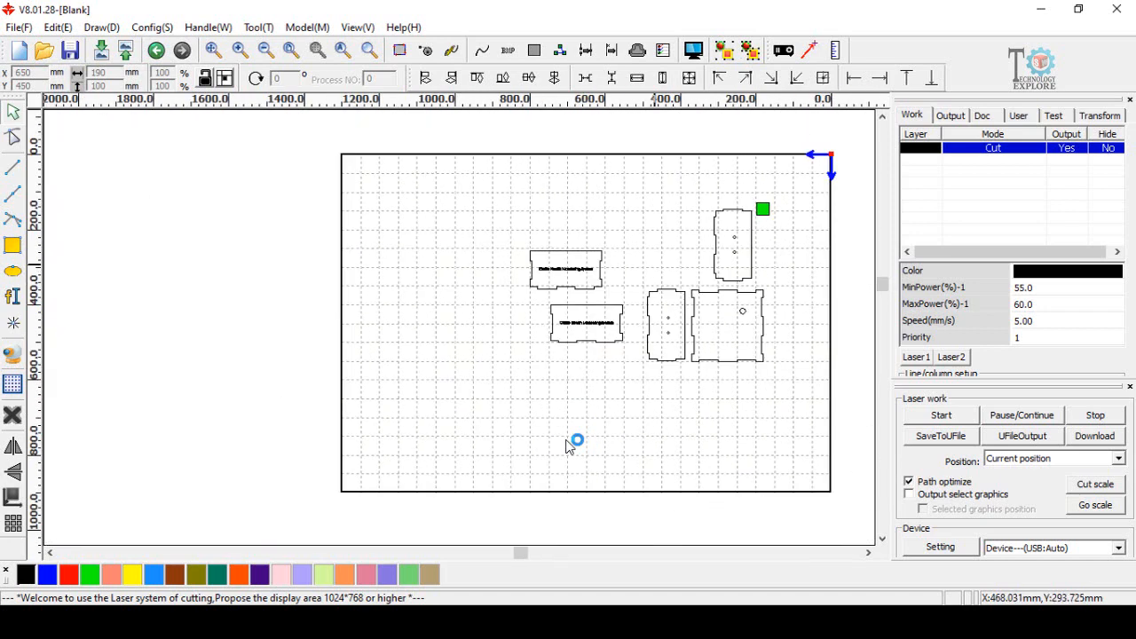
pyautogui.scroll(1, 699, 285)
# - Move the original Side b panel beside the Side a panel at about X 594 mm, Y 493 mm and stack its copy directly above
pyautogui.moveTo(595, 296)
pyautogui.mouseDown()
pyautogui.moveTo(525, 364)
pyautogui.moveTo(460, 395)
pyautogui.mouseUp()
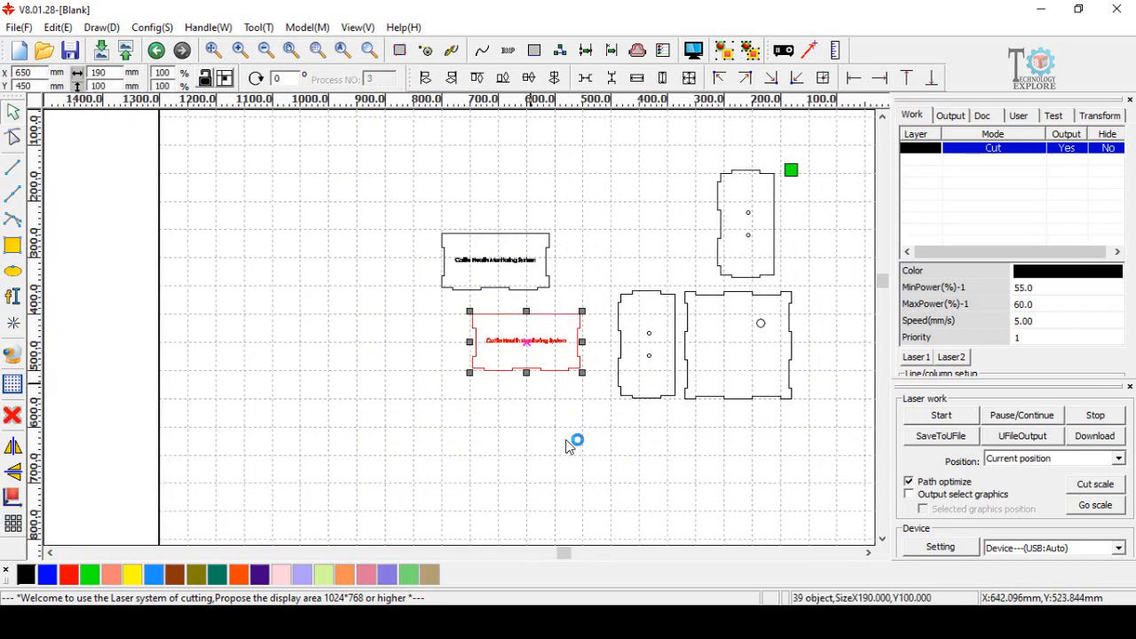
pyautogui.moveTo(526, 342); pyautogui.dragTo(558, 366)
pyautogui.scroll(1, 636, 335)
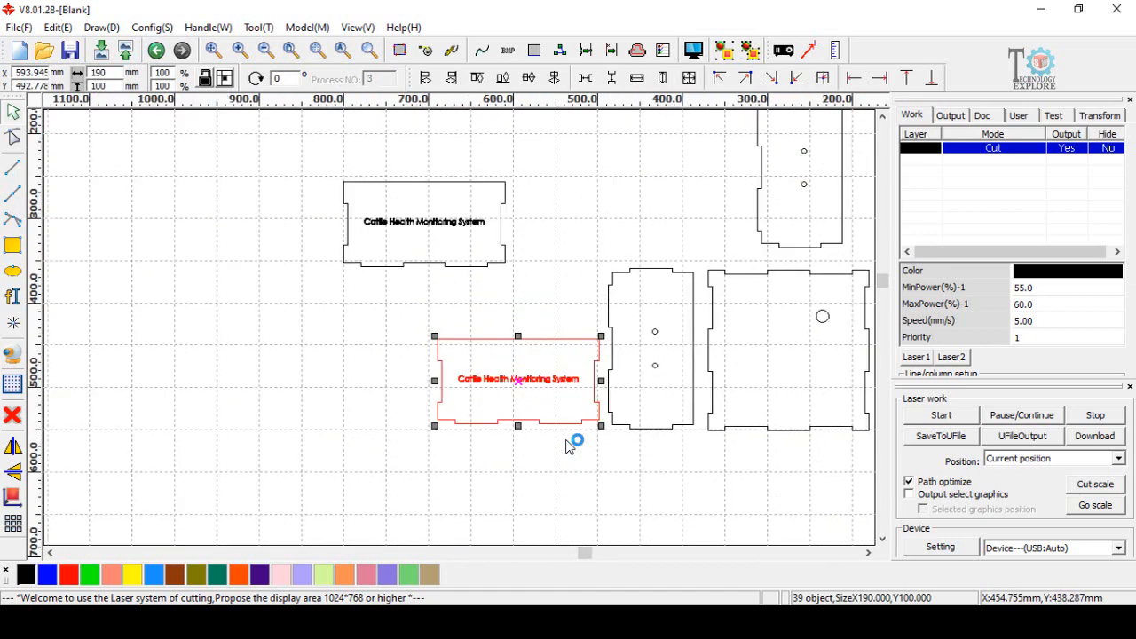
pyautogui.click(396, 224)
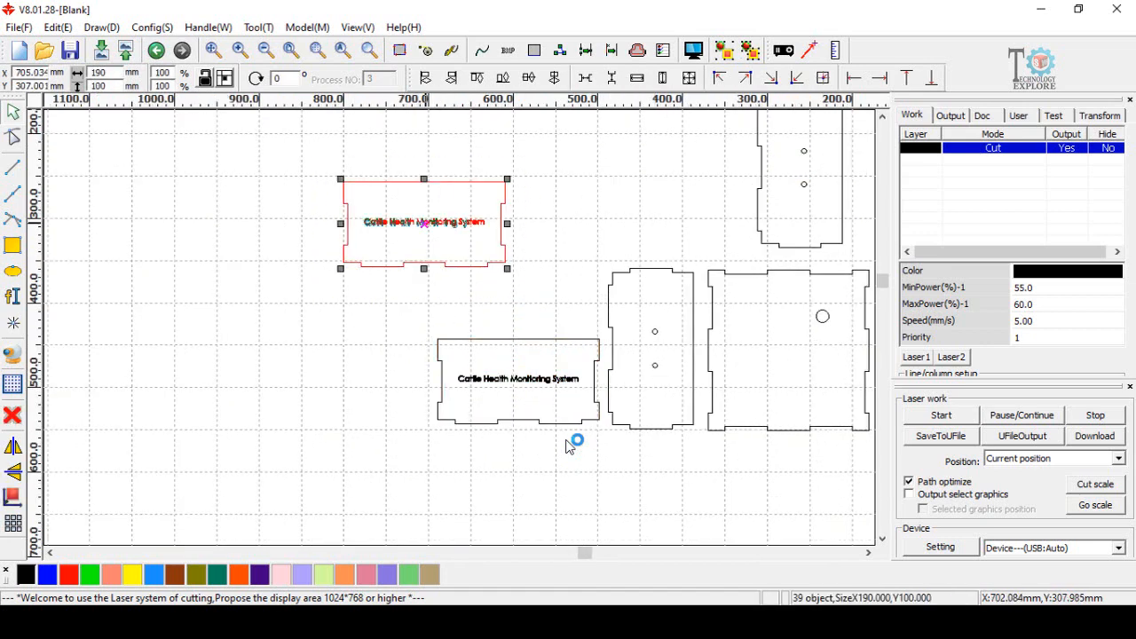
pyautogui.moveTo(395, 223)
pyautogui.mouseDown()
pyautogui.moveTo(492, 296)
pyautogui.moveTo(527, 294)
pyautogui.mouseUp()
pyautogui.click(446, 344)
# - Move the remaining Side a panel to the far side of the stacked panels and shift the base closer at about X 288 mm
pyautogui.scroll(-1, 447, 344)
pyautogui.moveTo(831, 132); pyautogui.dragTo(595, 282)
pyautogui.moveTo(682, 224); pyautogui.dragTo(409, 336)
pyautogui.moveTo(788, 241)
pyautogui.mouseDown()
pyautogui.moveTo(661, 362)
pyautogui.moveTo(666, 347)
pyautogui.mouseUp()
pyautogui.click(545, 369)
# - Examine the spacing and arrangement of the five box panels within the work area
pyautogui.scroll(-1, 522, 322)
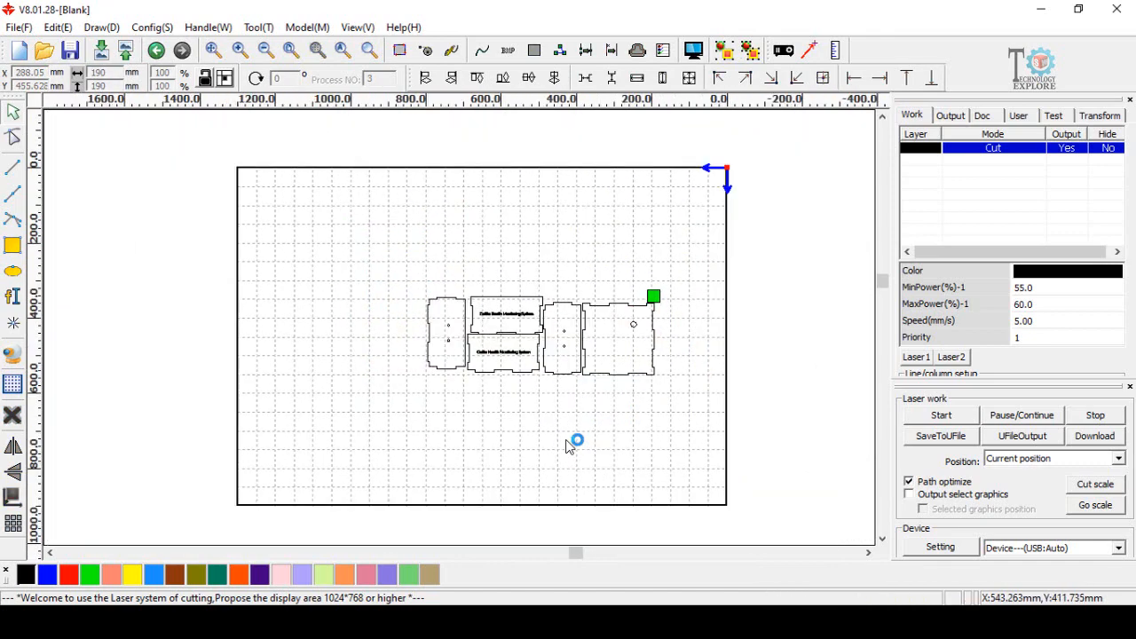
pyautogui.scroll(2, 488, 316)
pyautogui.scroll(-1, 488, 316)
pyautogui.scroll(1, 488, 317)
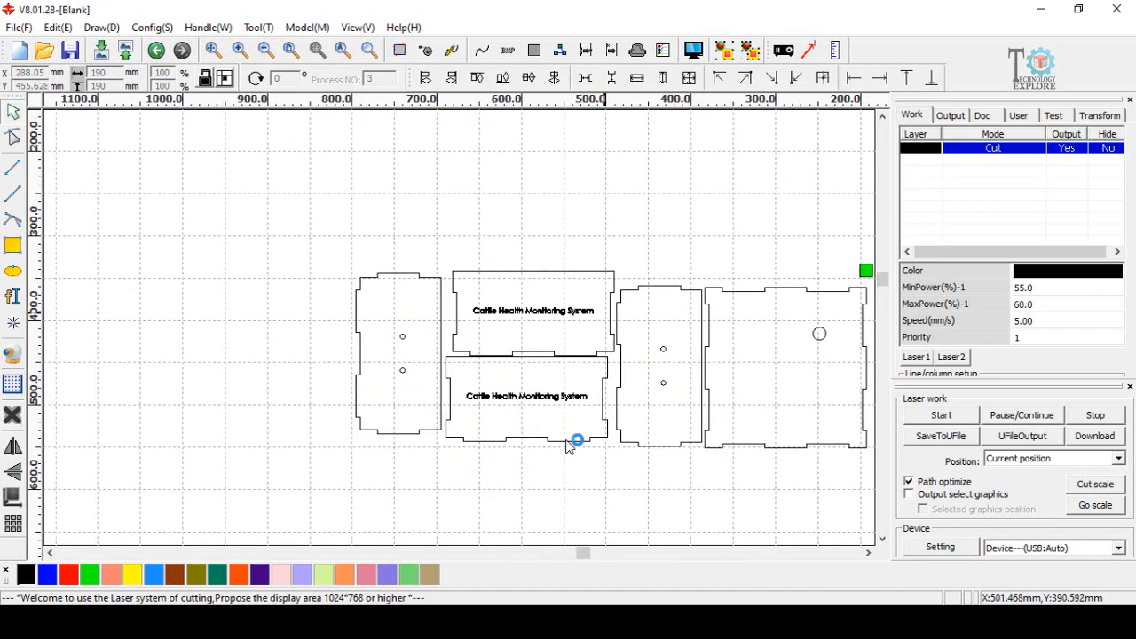
pyautogui.scroll(2, 571, 447)
pyautogui.scroll(-1, 571, 446)
pyautogui.scroll(-1, 570, 446)
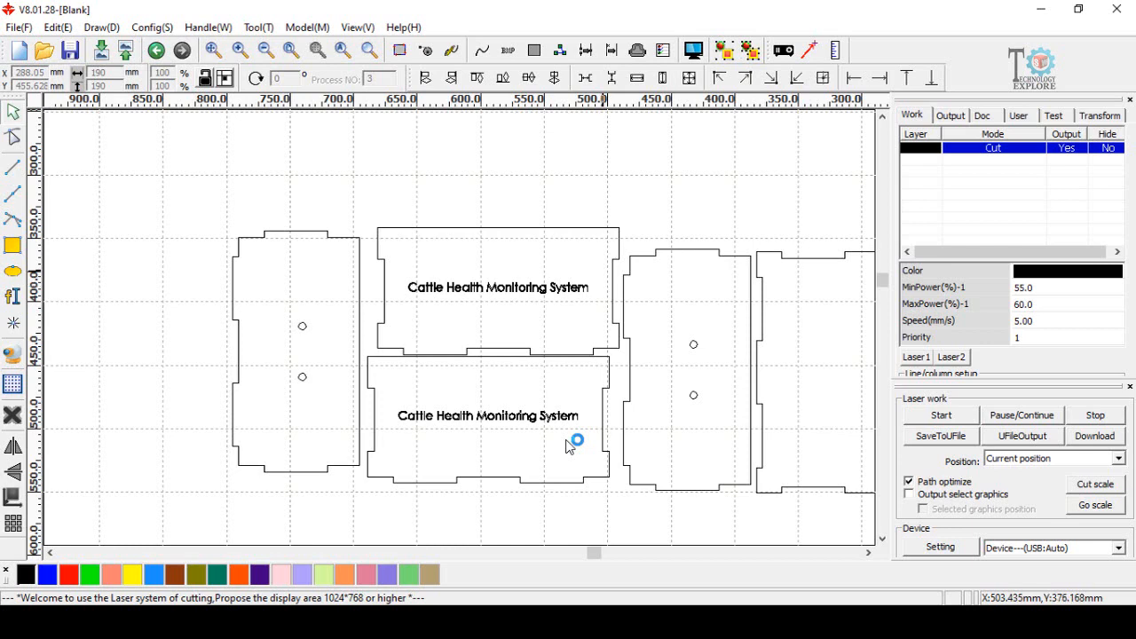
pyautogui.scroll(-1, 571, 446)
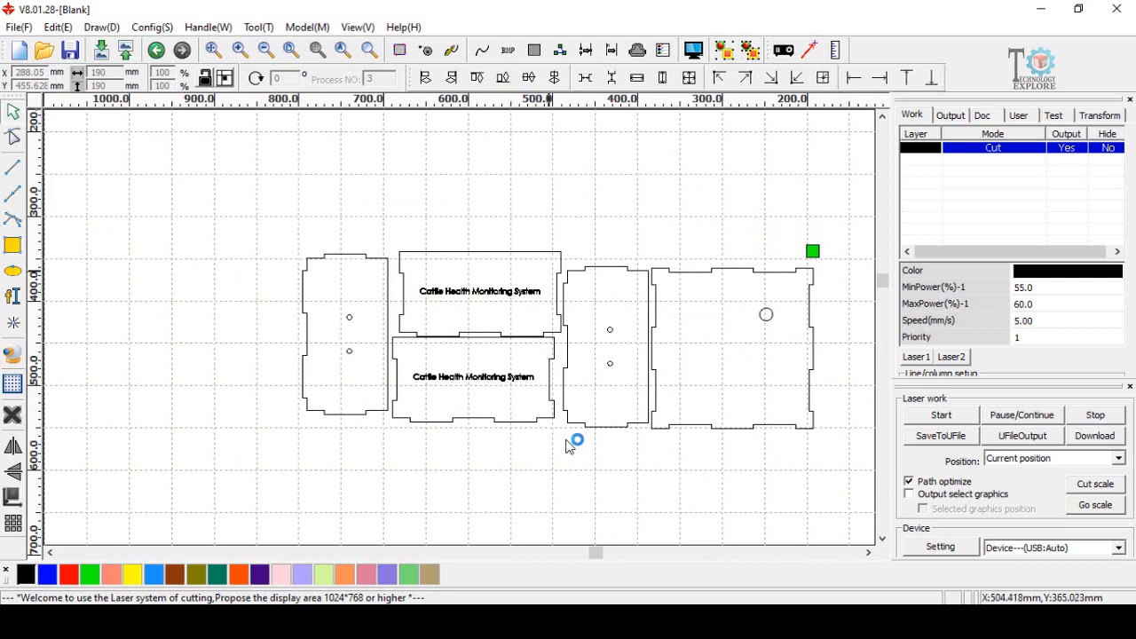
# - Put the upper panel's "Cattle Health Monitoring System" text on the blue Scan layer with speed 500 mm/s, minimum power 20% and maximum power 25%
pyautogui.moveTo(538, 288)
pyautogui.mouseDown()
pyautogui.moveTo(482, 311)
pyautogui.moveTo(416, 307)
pyautogui.mouseUp()
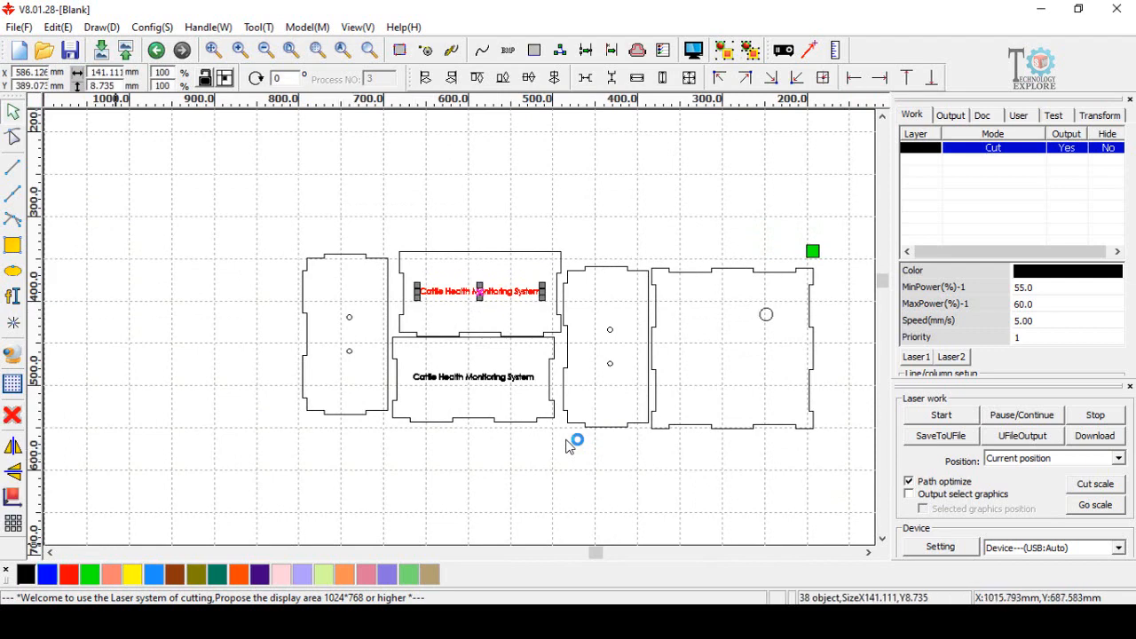
pyautogui.click(47, 574)
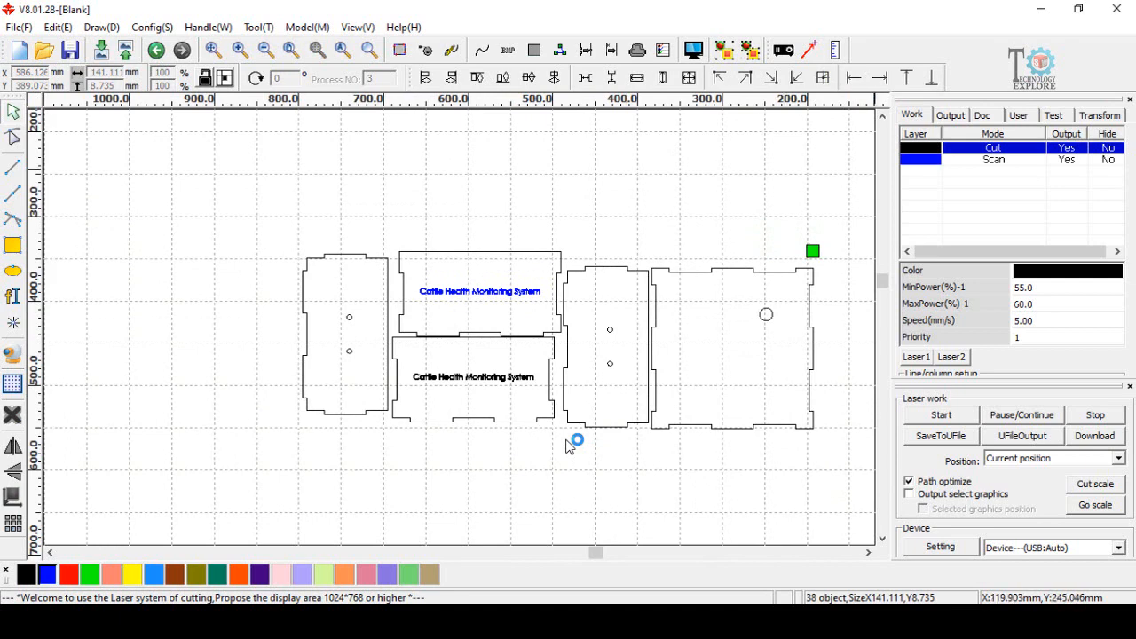
pyautogui.click(992, 160)
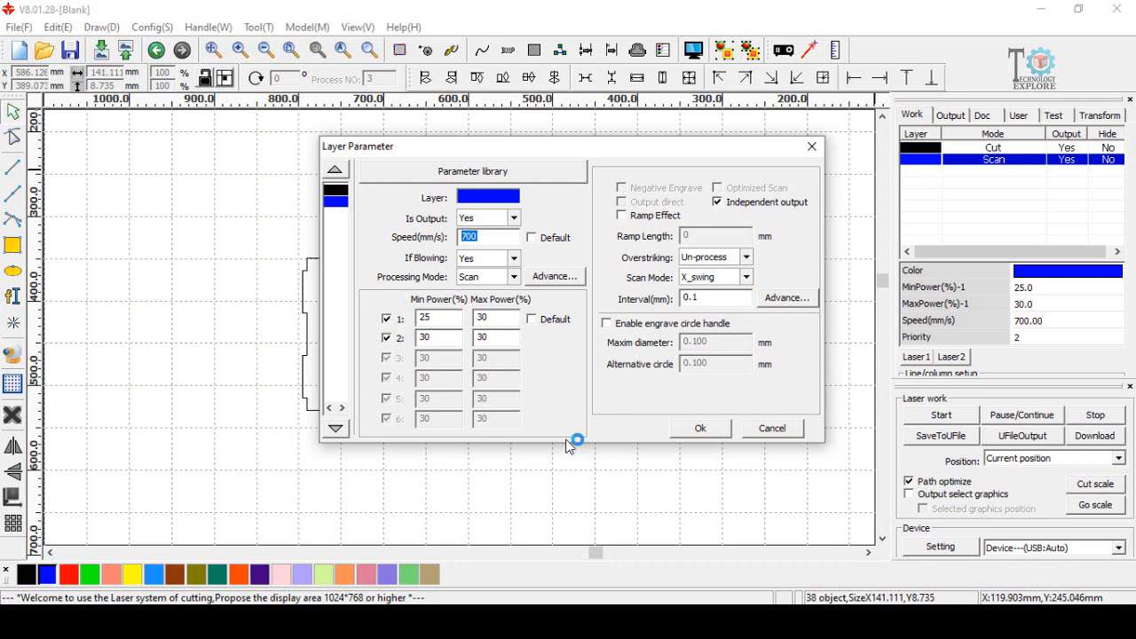
pyautogui.write('500')
pyautogui.press('Tab')
pyautogui.write('20')
pyautogui.press('Tab')
pyautogui.write('25')
pyautogui.press('Return')
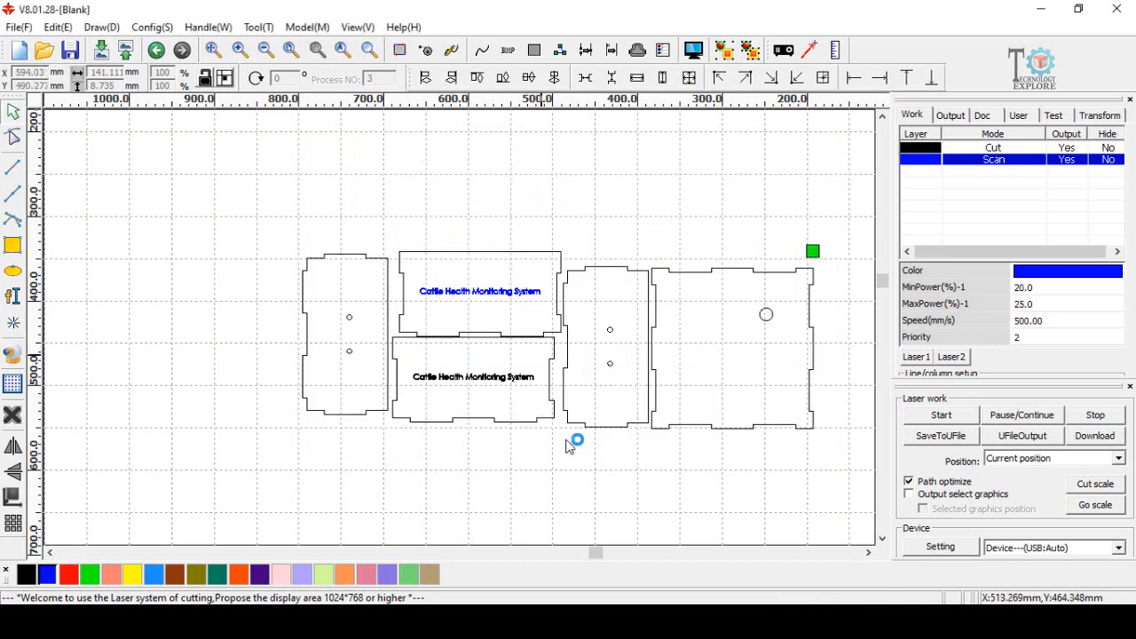
# - Delete the "Cattle Health Monitoring System" text from the lower Side b panel
pyautogui.moveTo(540, 356)
pyautogui.mouseDown()
pyautogui.moveTo(501, 381)
pyautogui.moveTo(408, 391)
pyautogui.mouseUp()
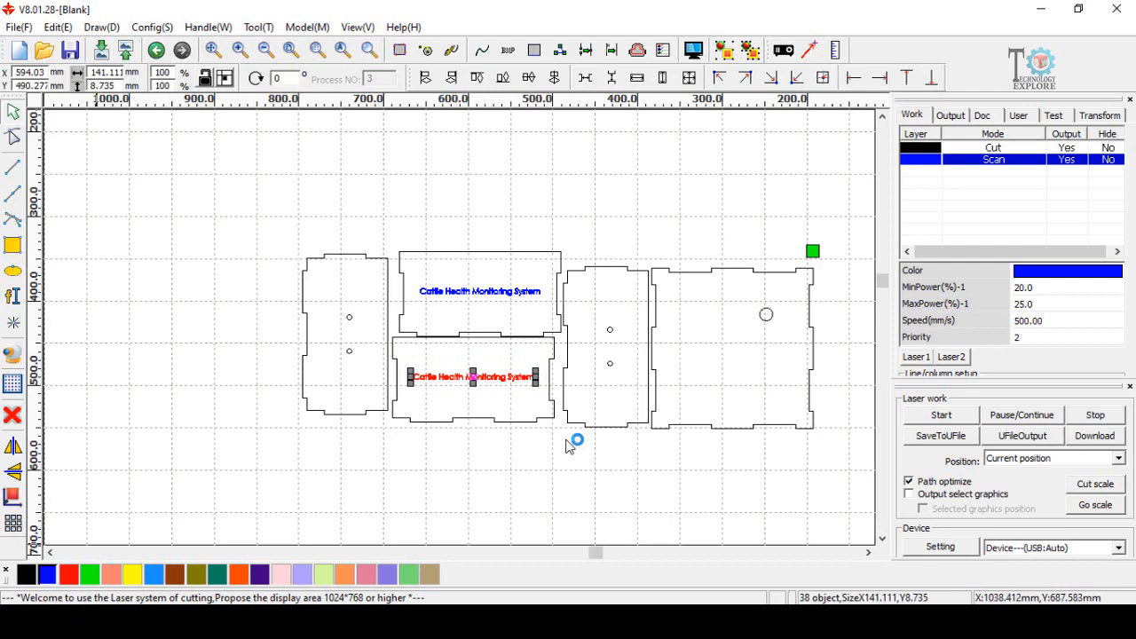
pyautogui.click(196, 504)
pyautogui.moveTo(540, 359); pyautogui.dragTo(407, 399)
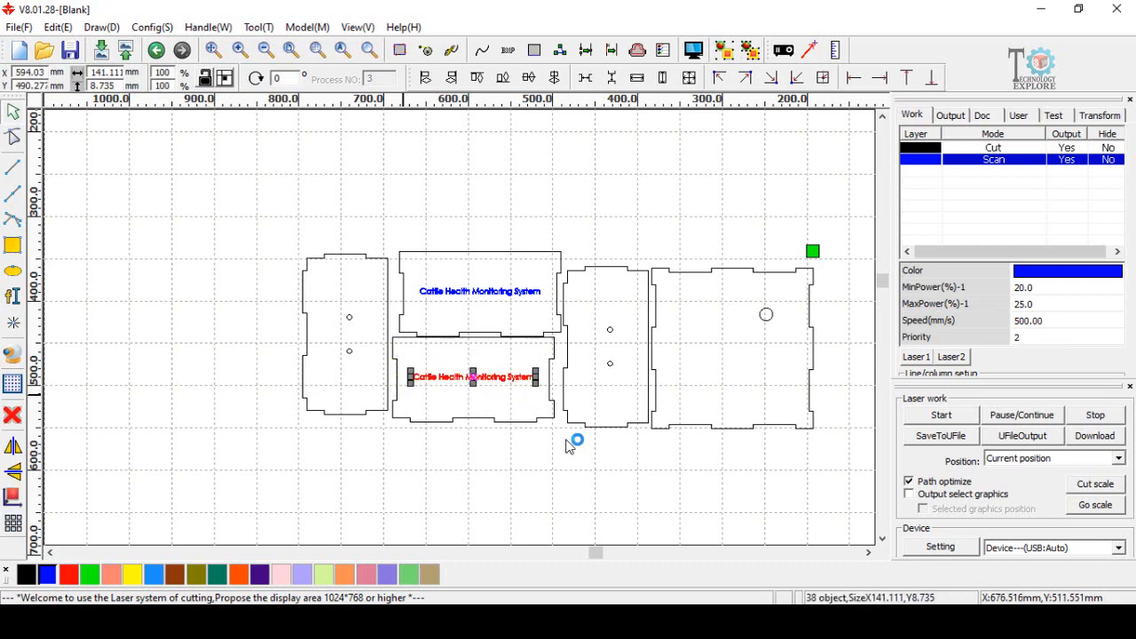
pyautogui.press('Delete')
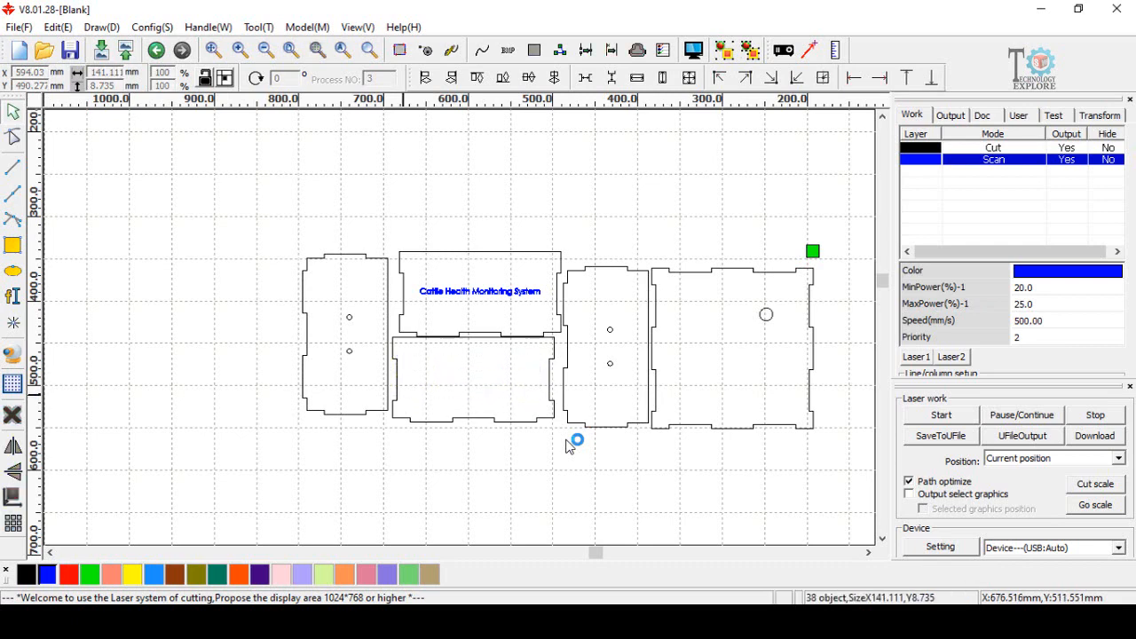
pyautogui.moveTo(403, 395); pyautogui.dragTo(381, 425, button='middle')
# - Select the black Cut layer to show its laser settings
pyautogui.click(993, 148)
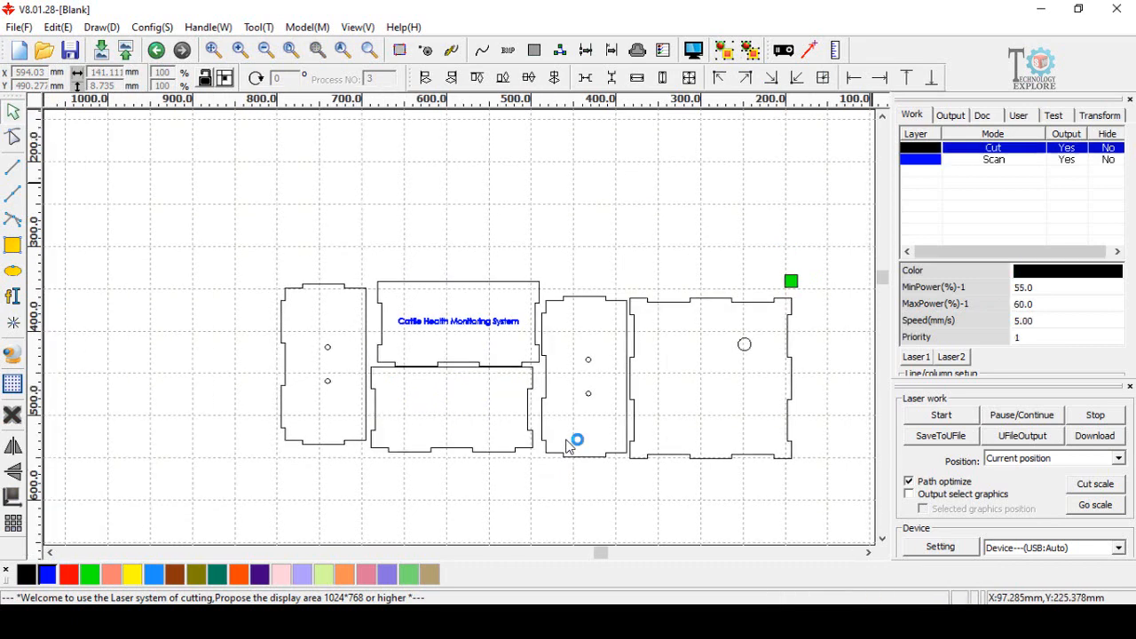